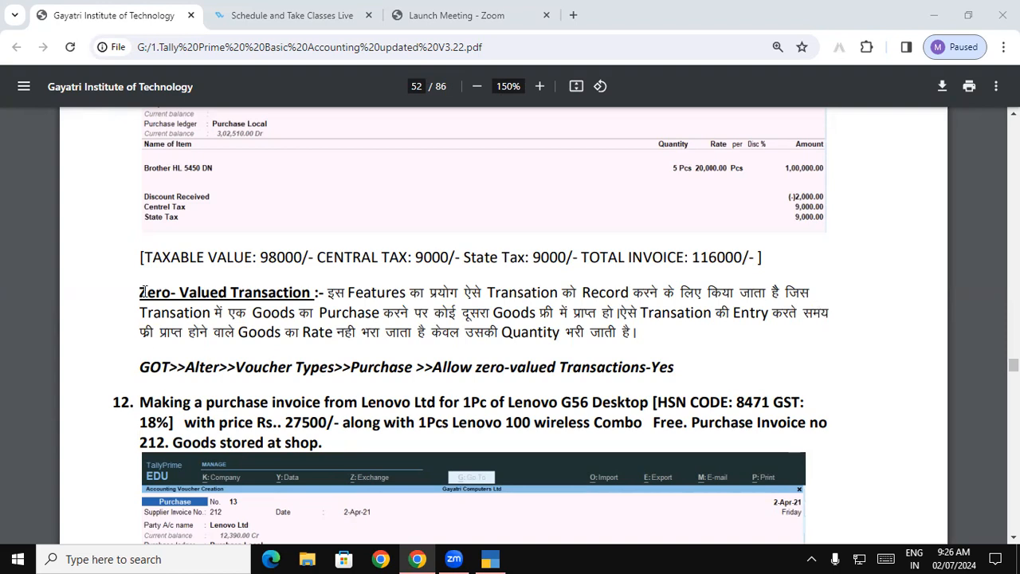
# Step: Highlight the Zero-Valued Transaction heading and handwrite an underlined "Laptop" over the page below the definition
pyautogui.moveTo(139, 292); pyautogui.dragTo(312, 293)
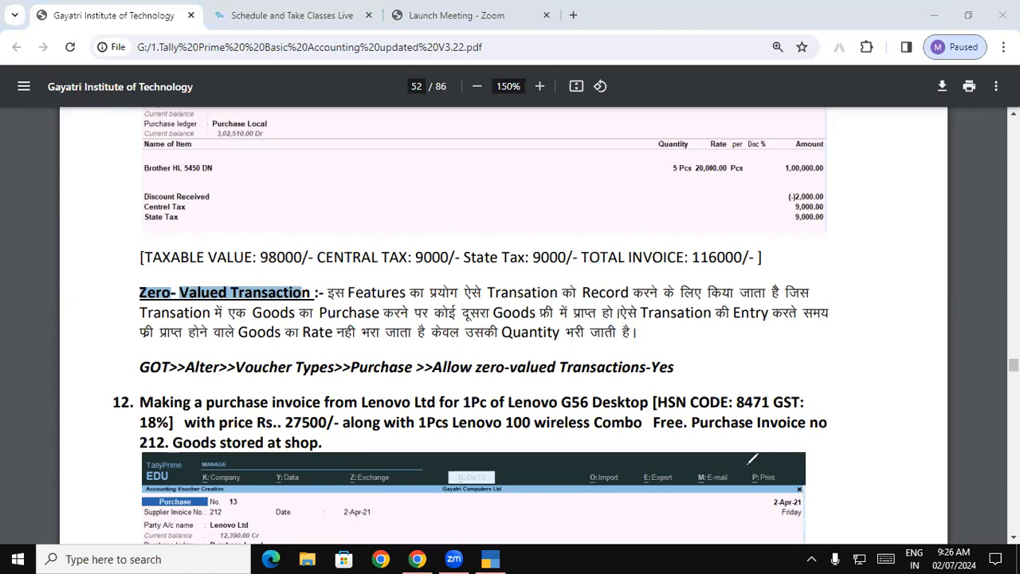
pyautogui.moveTo(219, 360); pyautogui.dragTo(231, 389)
pyautogui.moveTo(247, 377)
pyautogui.mouseDown()
pyautogui.moveTo(236, 388)
pyautogui.moveTo(294, 393)
pyautogui.mouseUp()
pyautogui.moveTo(286, 373); pyautogui.dragTo(312, 373)
pyautogui.moveTo(331, 362); pyautogui.dragTo(328, 392)
pyautogui.moveTo(323, 371)
pyautogui.mouseDown()
pyautogui.moveTo(341, 369)
pyautogui.moveTo(331, 385)
pyautogui.mouseUp()
pyautogui.moveTo(201, 407); pyautogui.dragTo(346, 399)
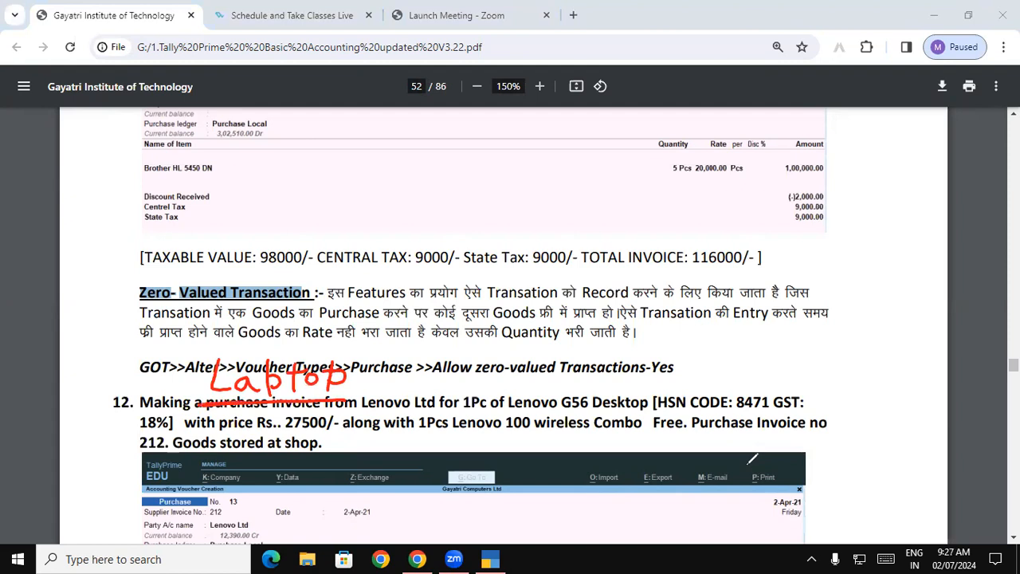
# Step: Handwrite an underlined "Keyboard" below "Laptop" and link the two words with curved arrows
pyautogui.moveTo(345, 389)
pyautogui.mouseDown()
pyautogui.moveTo(346, 423)
pyautogui.moveTo(330, 424)
pyautogui.mouseUp()
pyautogui.moveTo(240, 423)
pyautogui.mouseDown()
pyautogui.moveTo(238, 450)
pyautogui.moveTo(242, 440)
pyautogui.mouseUp()
pyautogui.moveTo(252, 444)
pyautogui.mouseDown()
pyautogui.moveTo(287, 447)
pyautogui.moveTo(277, 470)
pyautogui.mouseUp()
pyautogui.moveTo(301, 426)
pyautogui.mouseDown()
pyautogui.moveTo(303, 449)
pyautogui.moveTo(322, 451)
pyautogui.mouseUp()
pyautogui.moveTo(327, 438); pyautogui.dragTo(343, 451)
pyautogui.moveTo(347, 440); pyautogui.dragTo(402, 456)
pyautogui.moveTo(255, 472); pyautogui.dragTo(407, 460)
pyautogui.moveTo(222, 444)
pyautogui.mouseDown()
pyautogui.moveTo(168, 415)
pyautogui.moveTo(190, 387)
pyautogui.mouseUp()
pyautogui.moveTo(171, 379)
pyautogui.mouseDown()
pyautogui.moveTo(189, 376)
pyautogui.moveTo(195, 394)
pyautogui.mouseUp()
# Step: Draw arrows to "Laptop" and "Keyboard" and underline the Zero-Valued Transaction heading and key phrases of its definition
pyautogui.moveTo(121, 309); pyautogui.dragTo(245, 296)
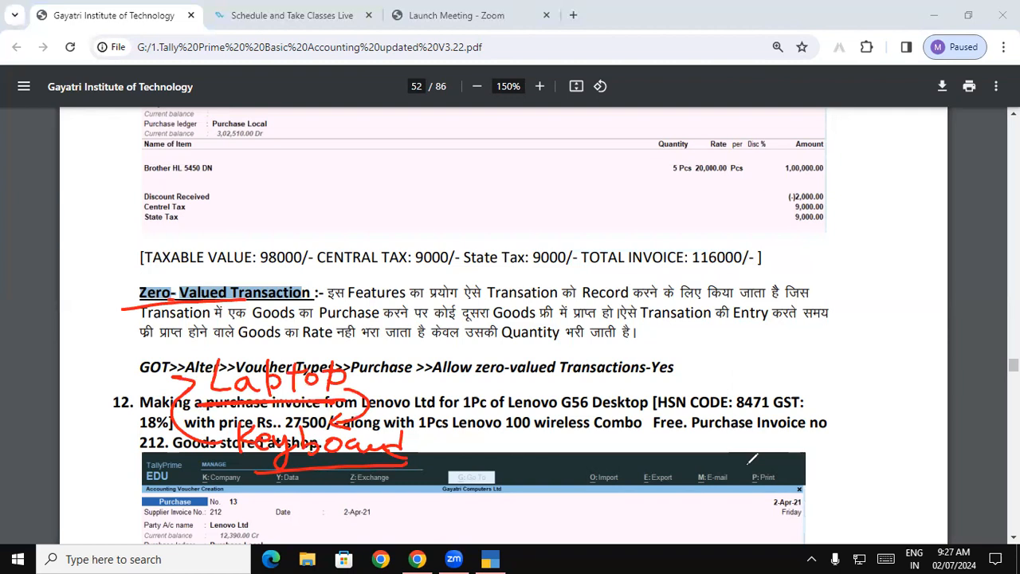
pyautogui.moveTo(105, 389)
pyautogui.mouseDown()
pyautogui.moveTo(189, 378)
pyautogui.moveTo(170, 387)
pyautogui.mouseUp()
pyautogui.moveTo(105, 458)
pyautogui.mouseDown()
pyautogui.moveTo(215, 469)
pyautogui.moveTo(226, 446)
pyautogui.mouseUp()
pyautogui.moveTo(186, 454)
pyautogui.mouseDown()
pyautogui.moveTo(220, 444)
pyautogui.moveTo(217, 454)
pyautogui.mouseUp()
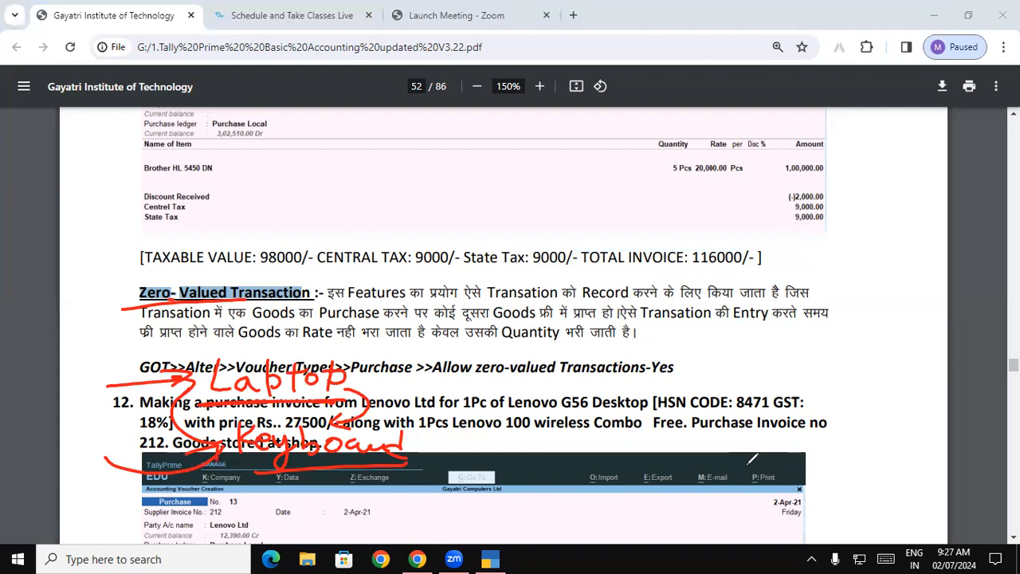
pyautogui.moveTo(338, 308); pyautogui.dragTo(550, 301)
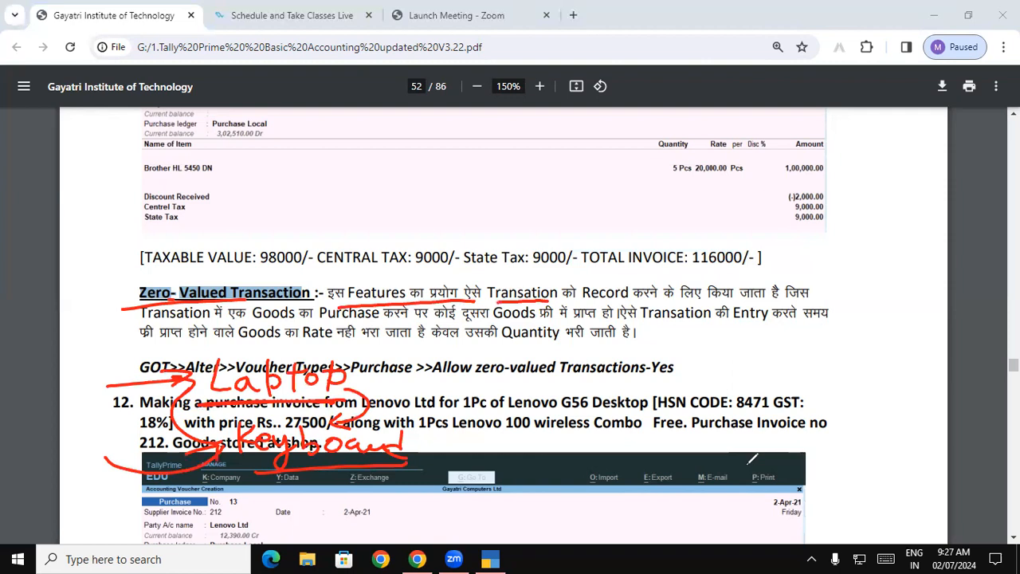
pyautogui.moveTo(166, 327); pyautogui.dragTo(436, 319)
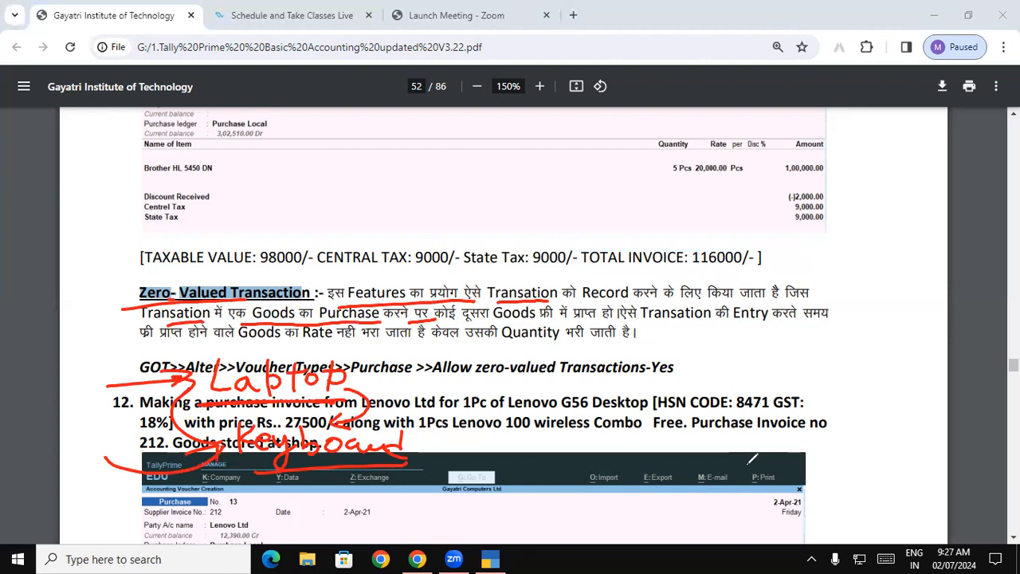
# Step: Clear the annotations and handwrite "Laptab" above an underlined "Key", with an arrow from the first word to the second
pyautogui.press('e')
pyautogui.moveTo(192, 359)
pyautogui.mouseDown()
pyautogui.moveTo(203, 385)
pyautogui.moveTo(282, 375)
pyautogui.mouseUp()
pyautogui.moveTo(193, 401)
pyautogui.mouseDown()
pyautogui.moveTo(194, 429)
pyautogui.moveTo(214, 416)
pyautogui.mouseUp()
pyautogui.moveTo(221, 419)
pyautogui.mouseDown()
pyautogui.moveTo(250, 421)
pyautogui.moveTo(247, 449)
pyautogui.mouseUp()
pyautogui.moveTo(263, 430); pyautogui.dragTo(296, 417)
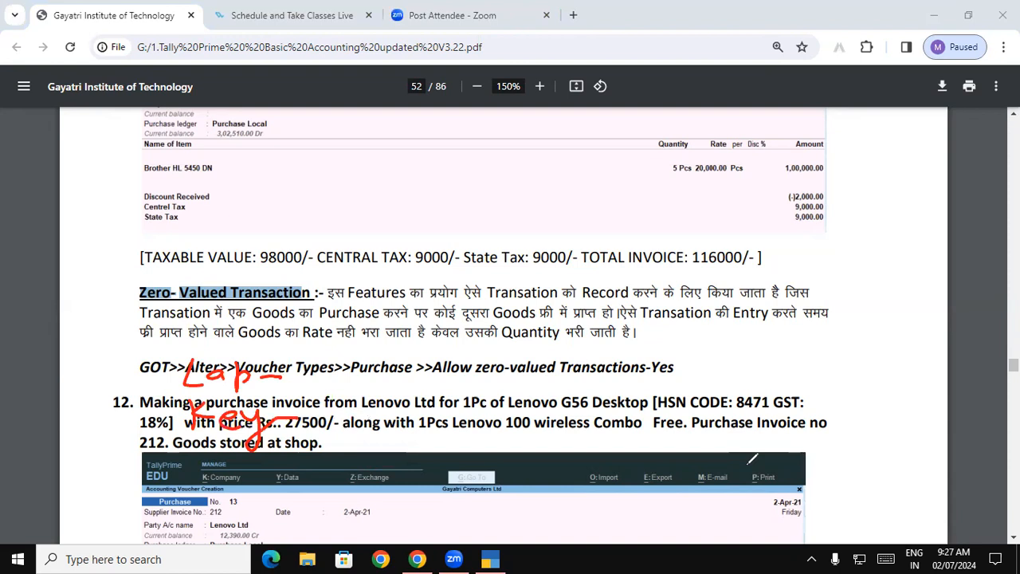
pyautogui.moveTo(266, 363)
pyautogui.mouseDown()
pyautogui.moveTo(263, 390)
pyautogui.moveTo(275, 380)
pyautogui.moveTo(290, 388)
pyautogui.mouseUp()
pyautogui.moveTo(299, 367)
pyautogui.mouseDown()
pyautogui.moveTo(290, 439)
pyautogui.moveTo(319, 451)
pyautogui.mouseUp()
pyautogui.moveTo(177, 448); pyautogui.dragTo(271, 463)
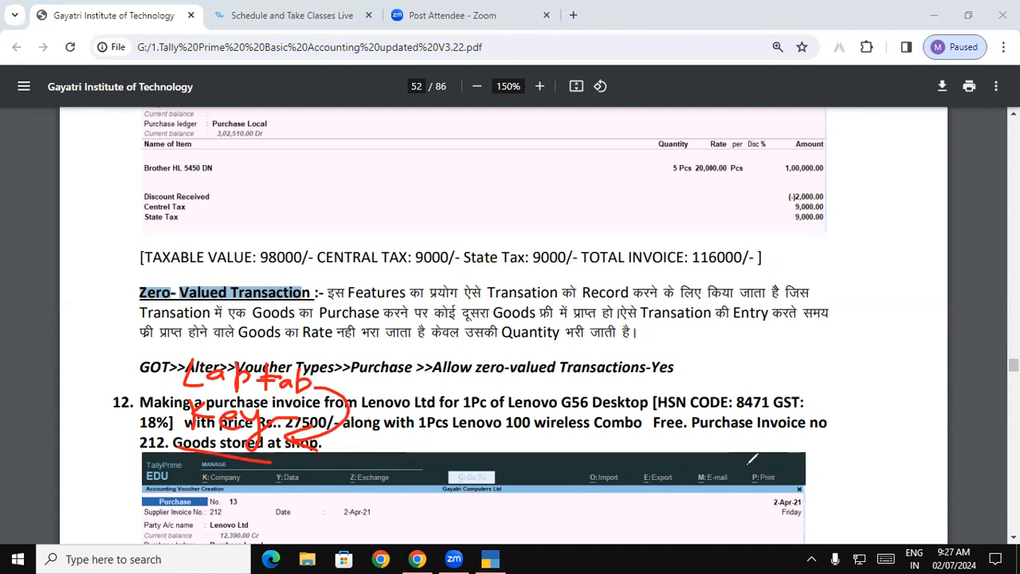
# Step: Draw a box around the handwritten "Laptab" and "Key" and an arrow from it to the Zero-Valued Transaction heading
pyautogui.moveTo(152, 355); pyautogui.dragTo(153, 459)
pyautogui.moveTo(143, 357)
pyautogui.mouseDown()
pyautogui.moveTo(250, 351)
pyautogui.moveTo(362, 446)
pyautogui.moveTo(135, 459)
pyautogui.mouseUp()
pyautogui.moveTo(151, 363); pyautogui.dragTo(138, 301)
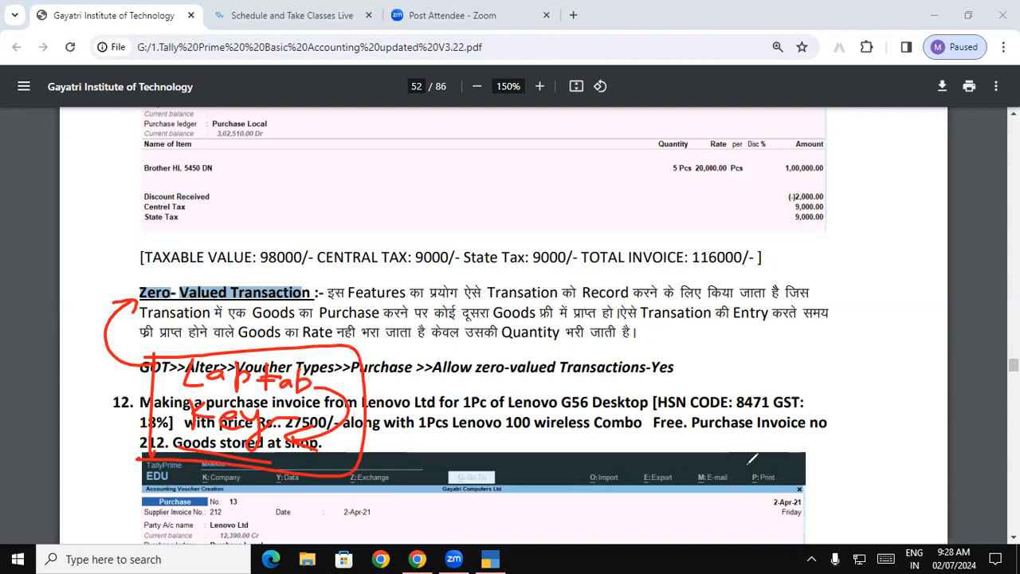
# Step: Underline the definition's phrases on Goods, Rate and Quantity, and draw an arrow out from the handwritten "Key"
pyautogui.moveTo(185, 348); pyautogui.dragTo(263, 344)
pyautogui.moveTo(300, 343); pyautogui.dragTo(333, 341)
pyautogui.moveTo(361, 341); pyautogui.dragTo(402, 339)
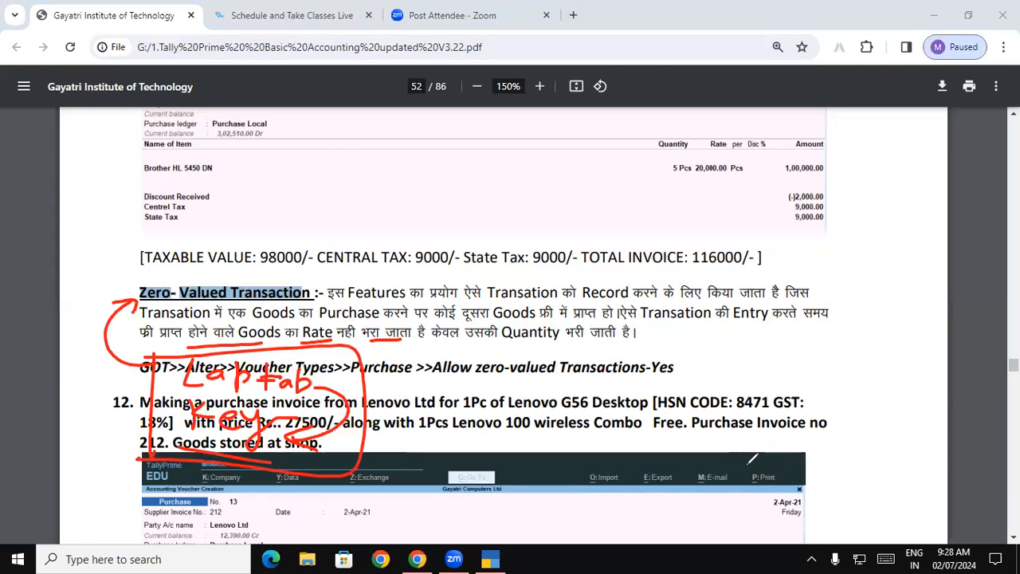
pyautogui.moveTo(337, 436)
pyautogui.mouseDown()
pyautogui.moveTo(363, 438)
pyautogui.moveTo(353, 449)
pyautogui.mouseUp()
pyautogui.moveTo(496, 340); pyautogui.dragTo(537, 338)
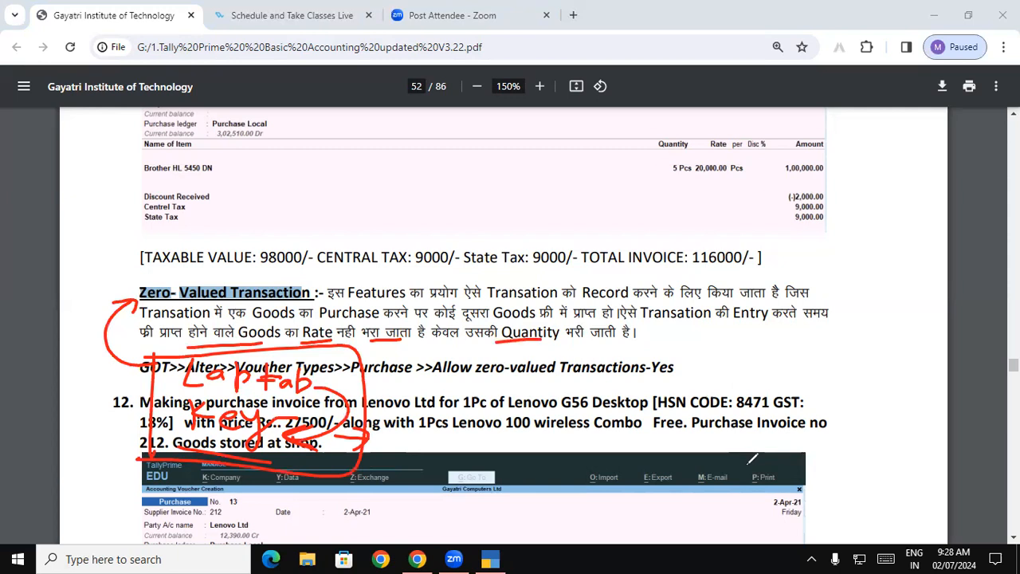
# Step: Write the example quantities 2, 1 and 3 beside "Key", underline Quantity again, and clear all annotations
pyautogui.moveTo(393, 425)
pyautogui.mouseDown()
pyautogui.moveTo(405, 451)
pyautogui.moveTo(520, 438)
pyautogui.moveTo(504, 451)
pyautogui.mouseUp()
pyautogui.moveTo(399, 461); pyautogui.dragTo(531, 461)
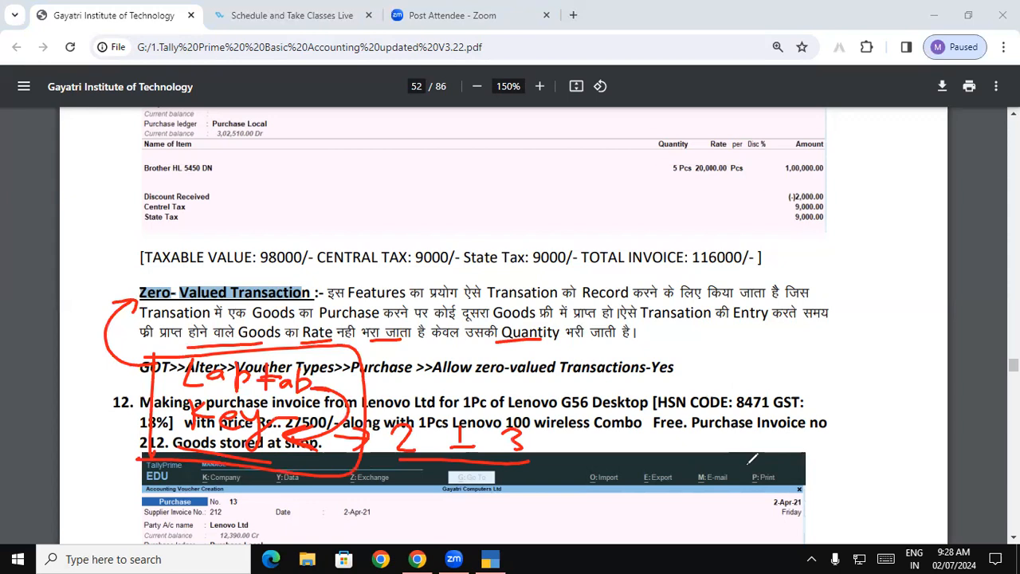
pyautogui.moveTo(499, 343); pyautogui.dragTo(559, 341)
pyautogui.press('e')
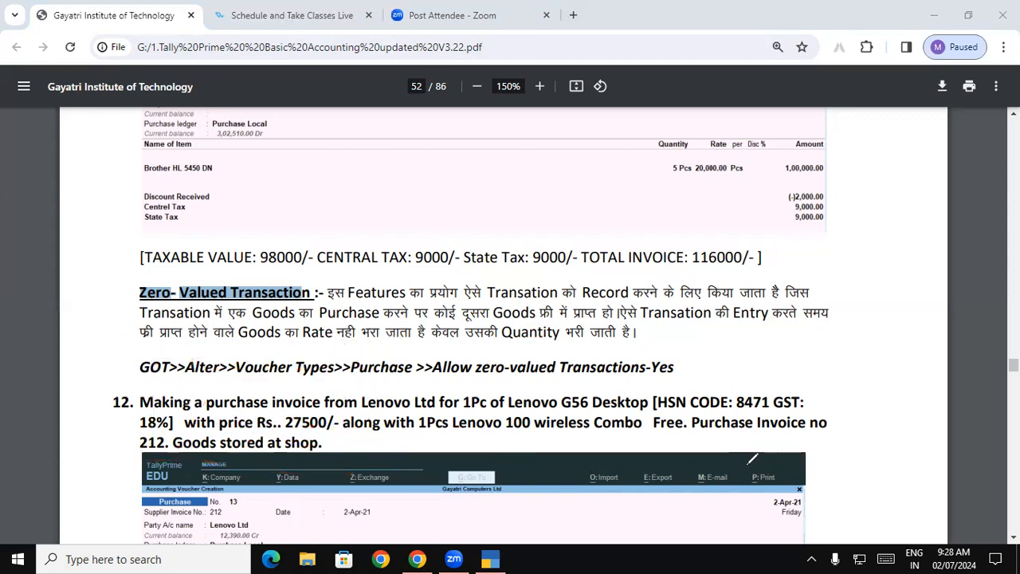
# Step: Underline the path from GOT to "Allow zero-valued Transactions" and circle Yes, then remove the markings and heading highlight
pyautogui.moveTo(130, 381); pyautogui.dragTo(602, 376)
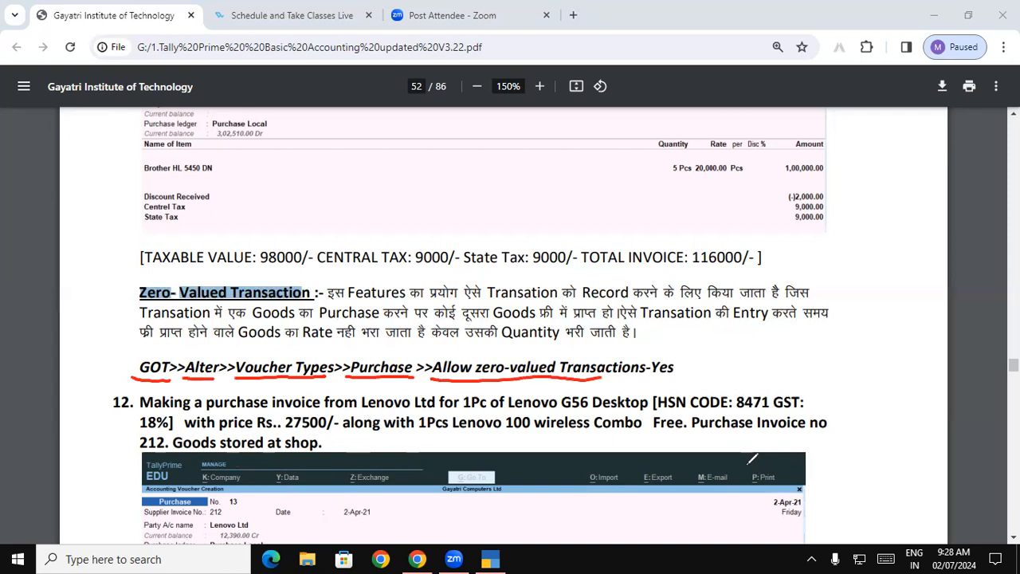
pyautogui.moveTo(669, 352)
pyautogui.mouseDown()
pyautogui.moveTo(685, 381)
pyautogui.moveTo(683, 355)
pyautogui.mouseUp()
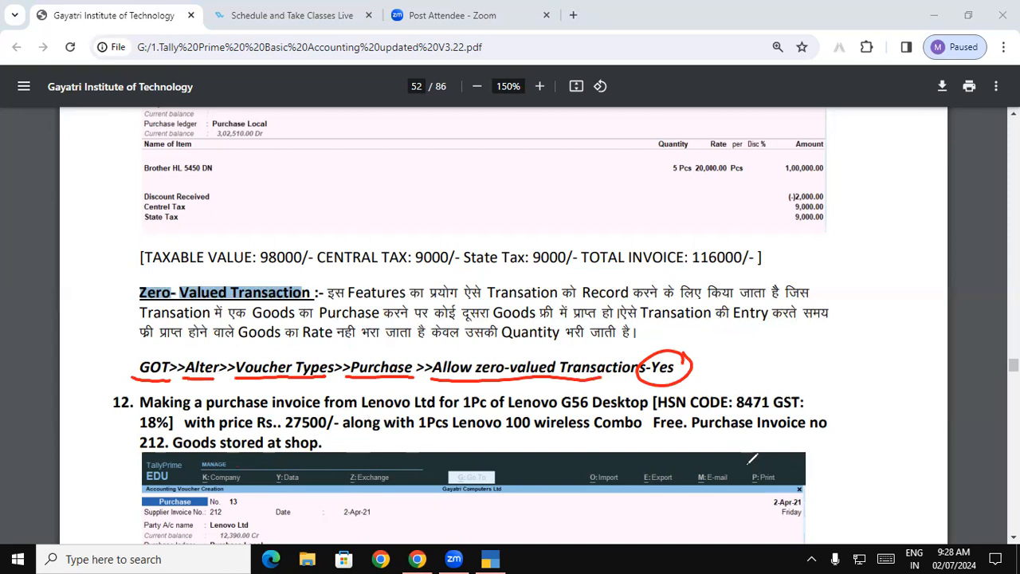
pyautogui.scroll(-2, 745, 468)
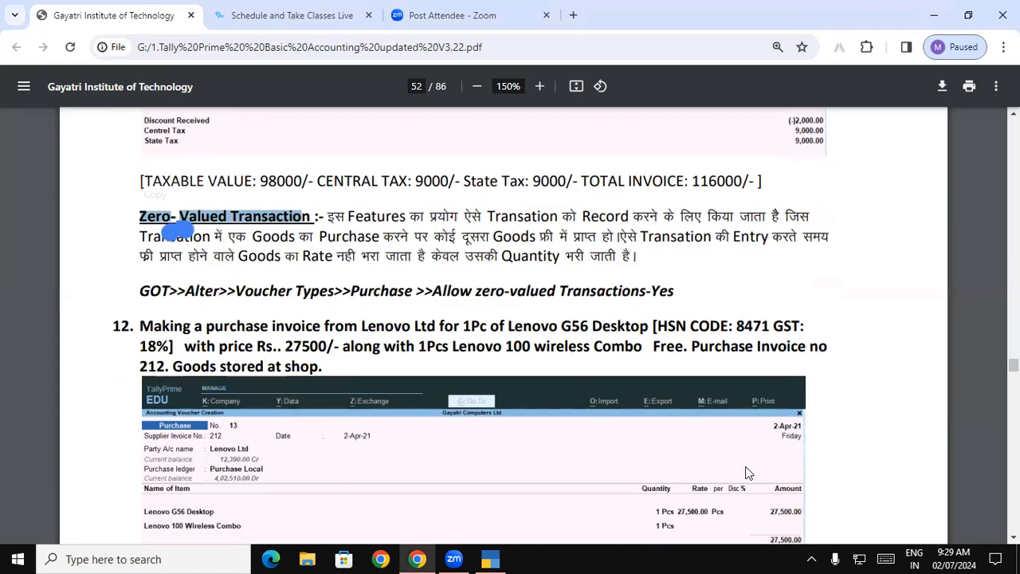
pyautogui.scroll(1, 745, 470)
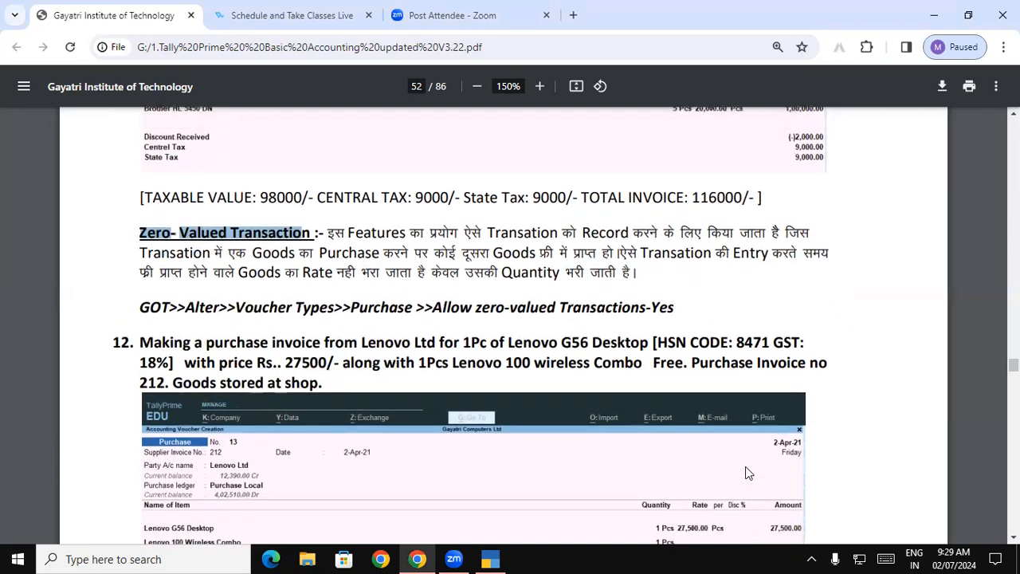
pyautogui.click(746, 467)
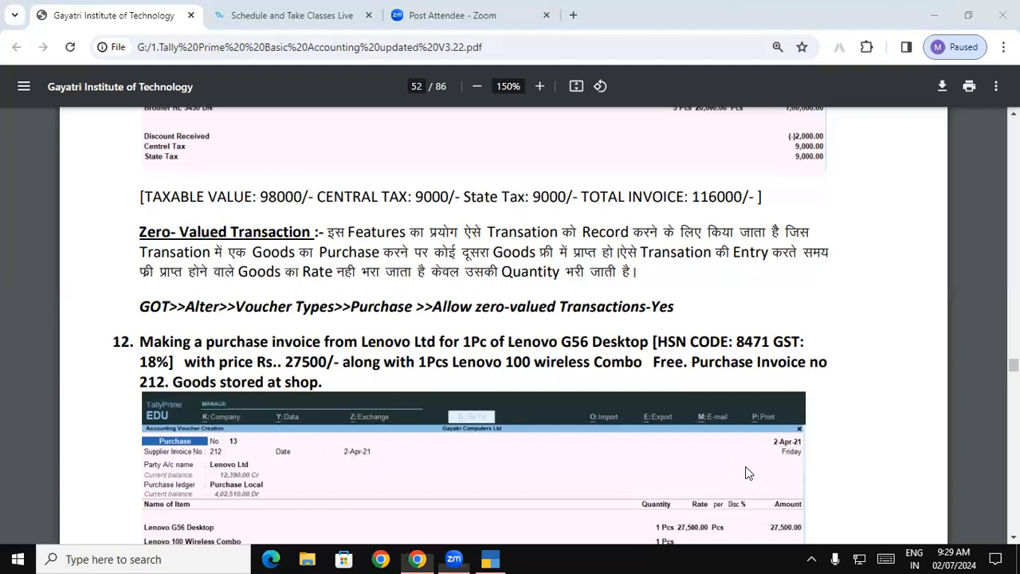
# Step: Mark exercise 12's key details: Lenovo G56 Desktop, HSN code 8471, 18% GST, price 27500, free wireless combo, invoice 212 and storage
pyautogui.moveTo(636, 330)
pyautogui.mouseDown()
pyautogui.moveTo(539, 325)
pyautogui.moveTo(533, 356)
pyautogui.moveTo(634, 325)
pyautogui.moveTo(722, 354)
pyautogui.mouseUp()
pyautogui.moveTo(748, 349); pyautogui.dragTo(758, 348)
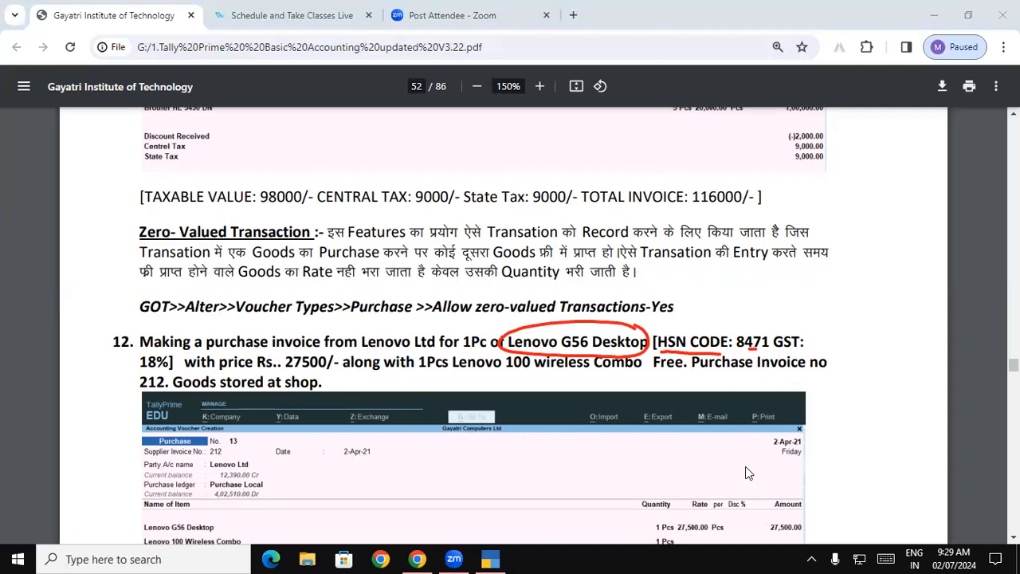
pyautogui.moveTo(135, 371); pyautogui.dragTo(321, 370)
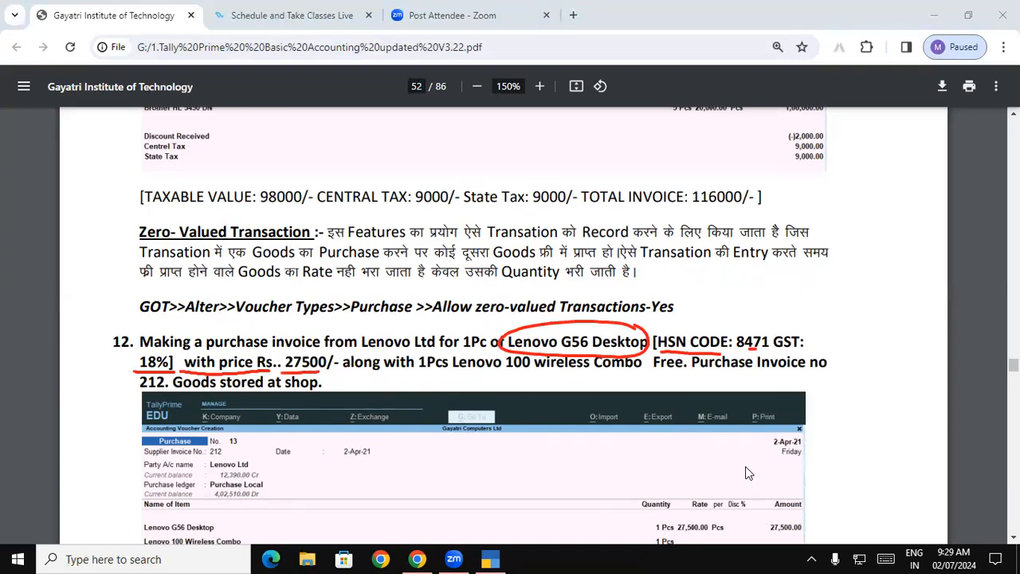
pyautogui.moveTo(353, 377); pyautogui.dragTo(586, 372)
pyautogui.moveTo(606, 373); pyautogui.dragTo(683, 371)
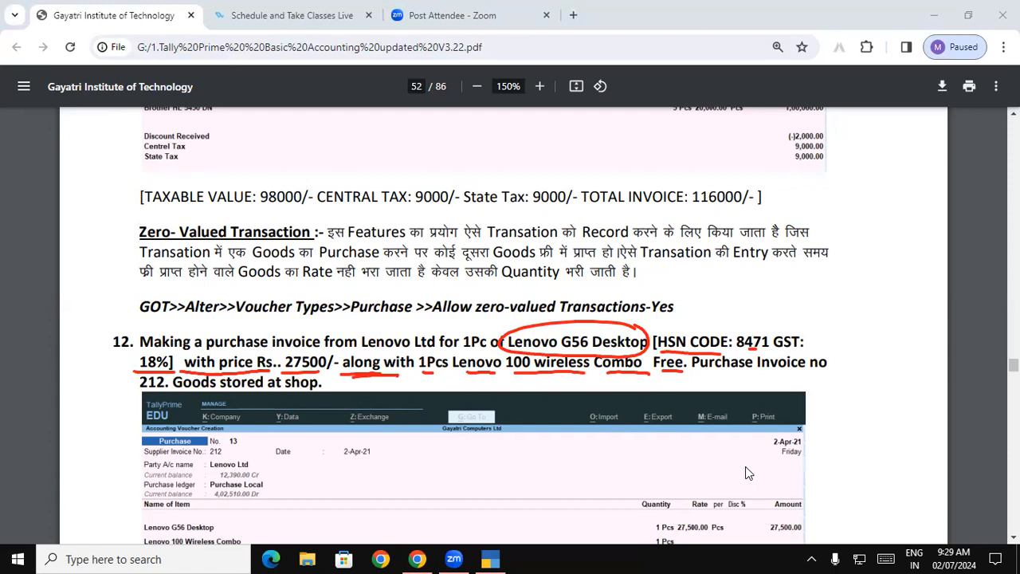
pyautogui.moveTo(125, 392); pyautogui.dragTo(319, 390)
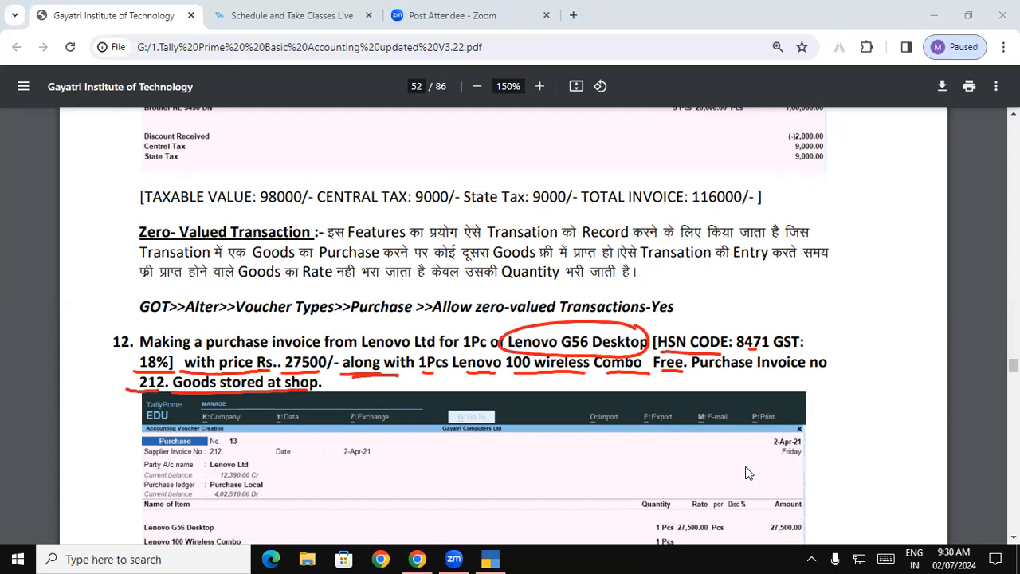
# Step: Mark the supplier Lenovo Ltd, the free Lenovo 100 combo and the shop location in exercise 12, and clear the annotations
pyautogui.moveTo(346, 333); pyautogui.dragTo(421, 330)
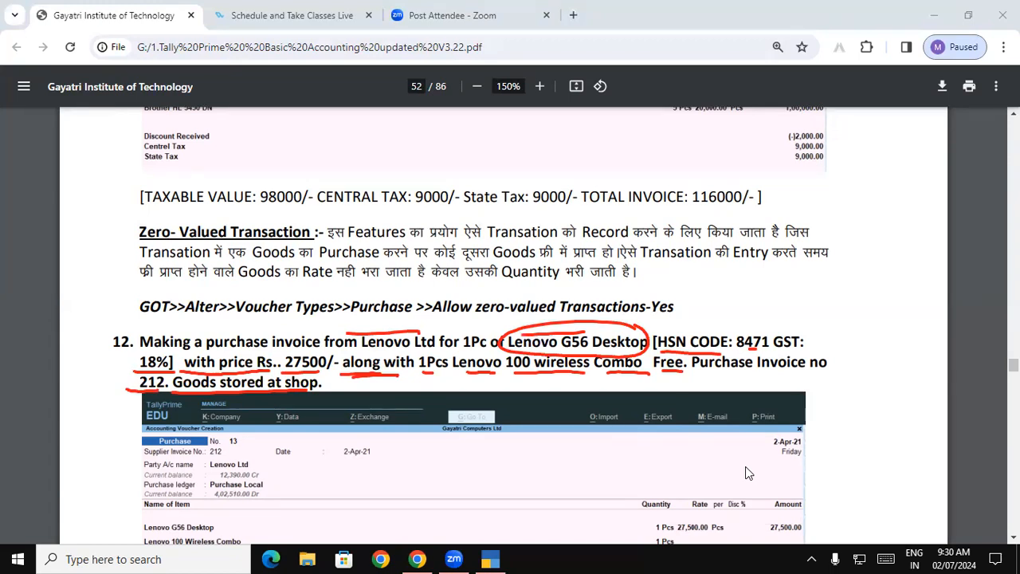
pyautogui.moveTo(468, 374); pyautogui.dragTo(565, 373)
pyautogui.moveTo(314, 367)
pyautogui.mouseDown()
pyautogui.moveTo(319, 399)
pyautogui.moveTo(312, 368)
pyautogui.mouseUp()
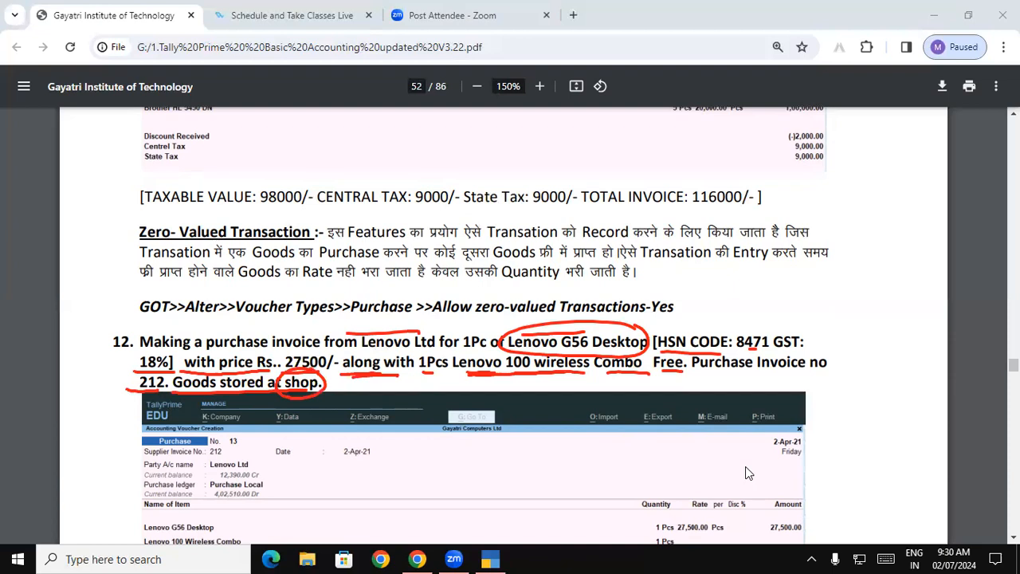
pyautogui.moveTo(205, 318); pyautogui.dragTo(277, 316)
pyautogui.press('Escape')
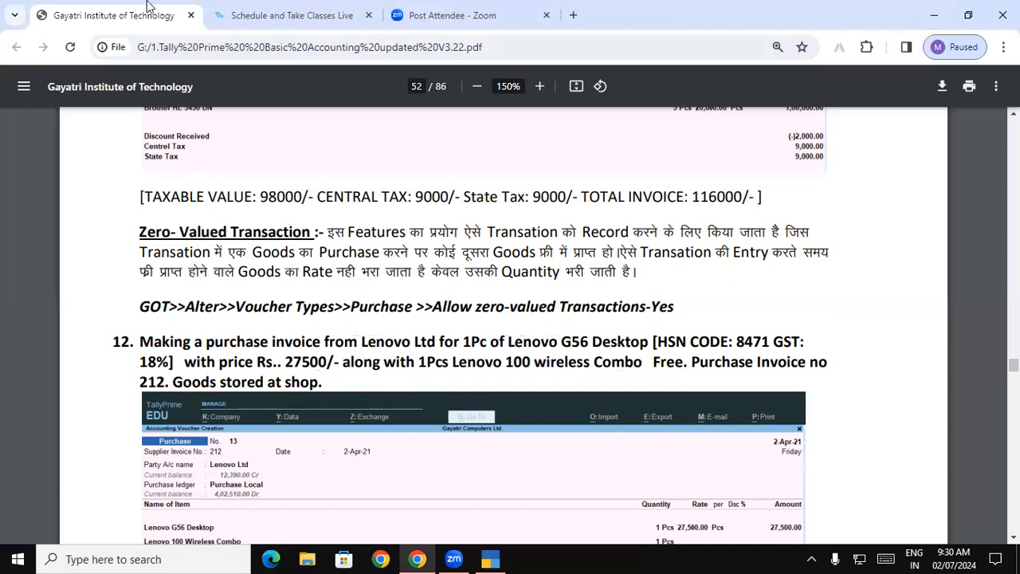
# Step: Switch to TallyPrime and leave the open purchase voucher for the Gateway of Tally
pyautogui.scroll(1, 577, 439)
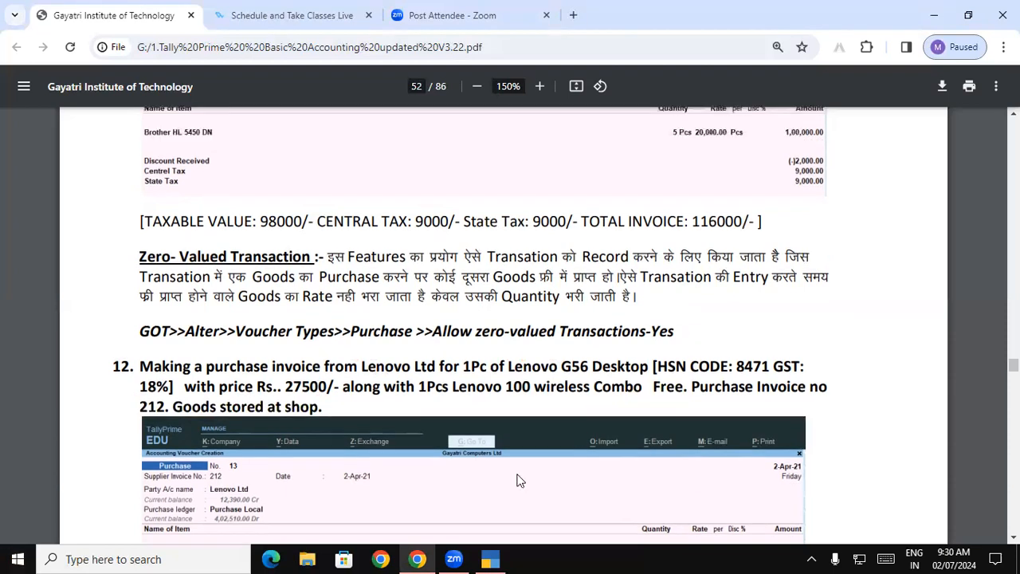
pyautogui.click(489, 559)
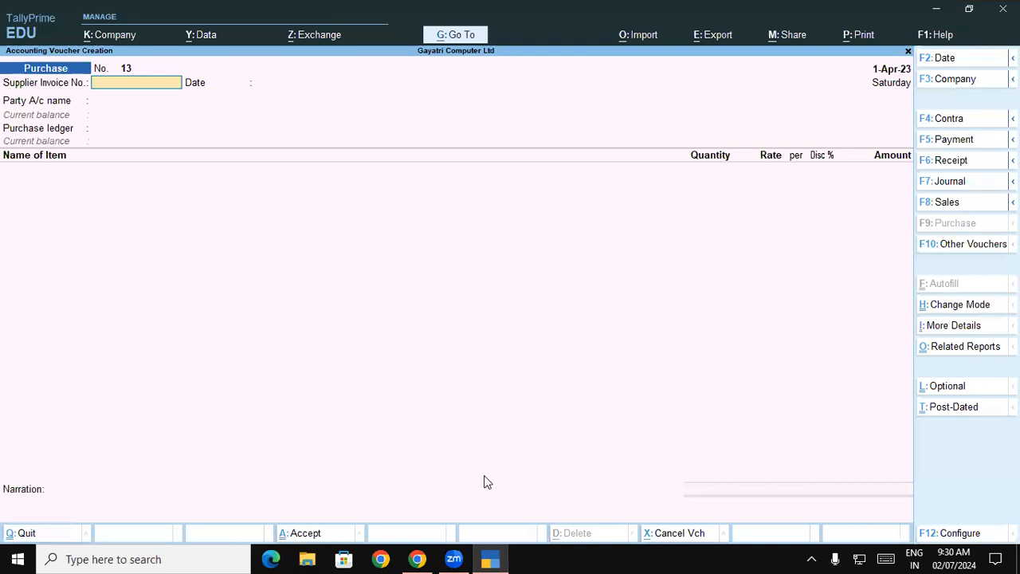
pyautogui.press('Escape')
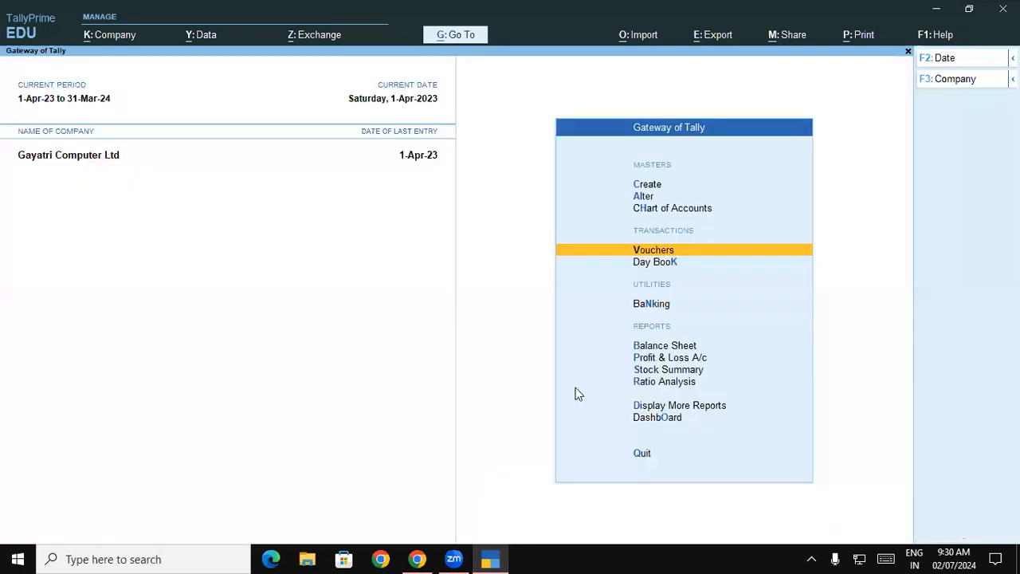
# Step: Check the closing stock of Lenovo 100 Wireless Combo in the Keyboard group of the Stock Summary, and return to the Gateway
pyautogui.press('Down')
pyautogui.press('Down')
pyautogui.press('Down')
pyautogui.press('Down')
pyautogui.press('Down')
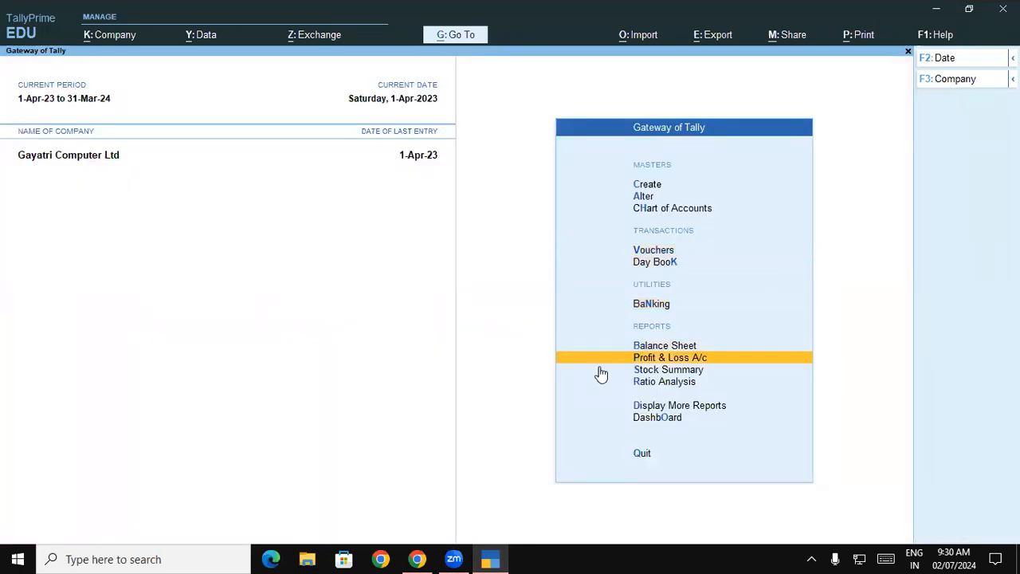
pyautogui.press('Return')
pyautogui.press('Down')
pyautogui.press('Down')
pyautogui.press('Down')
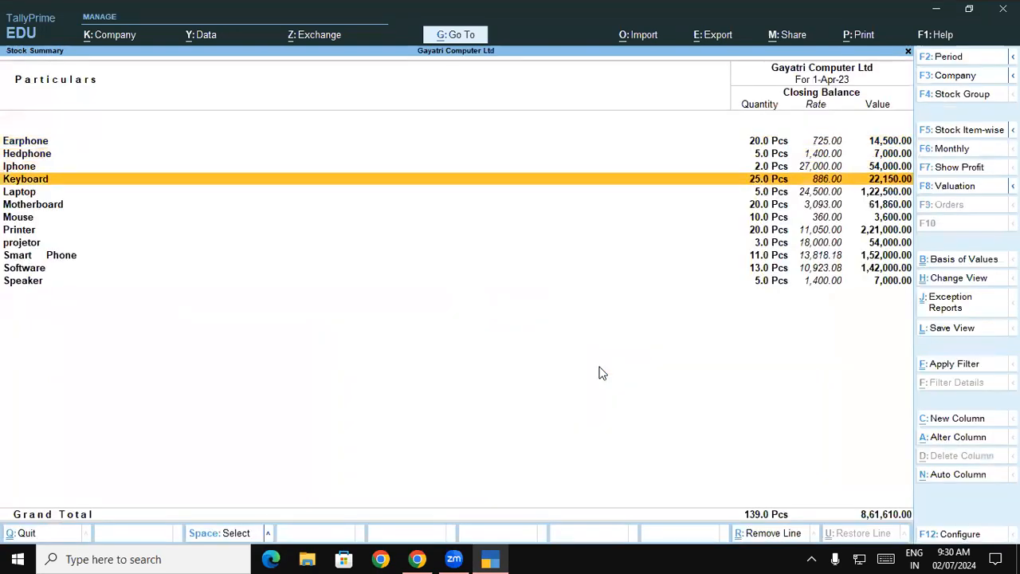
pyautogui.press('Return')
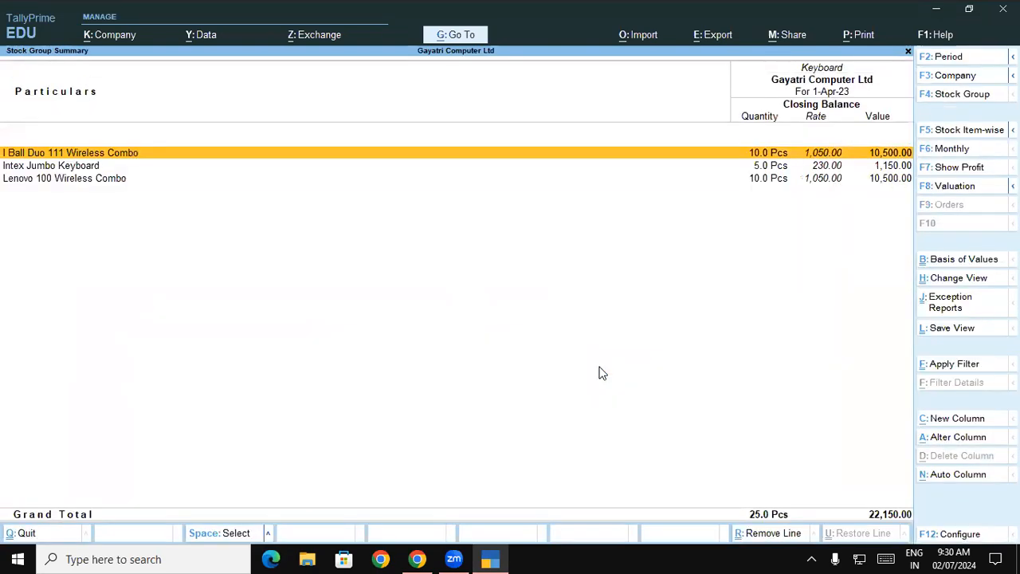
pyautogui.click(48, 185)
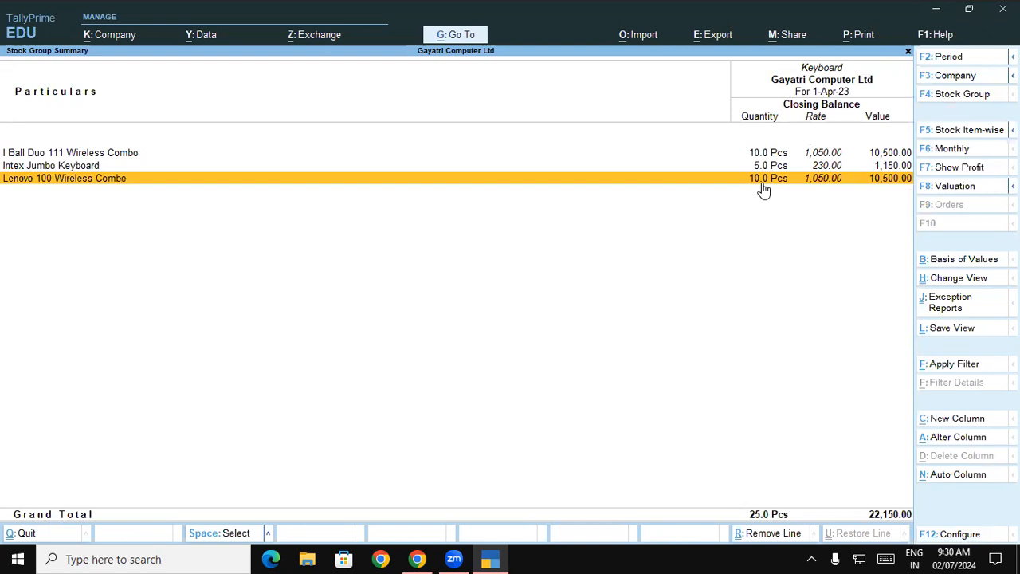
pyautogui.press('Escape')
pyautogui.press('Escape')
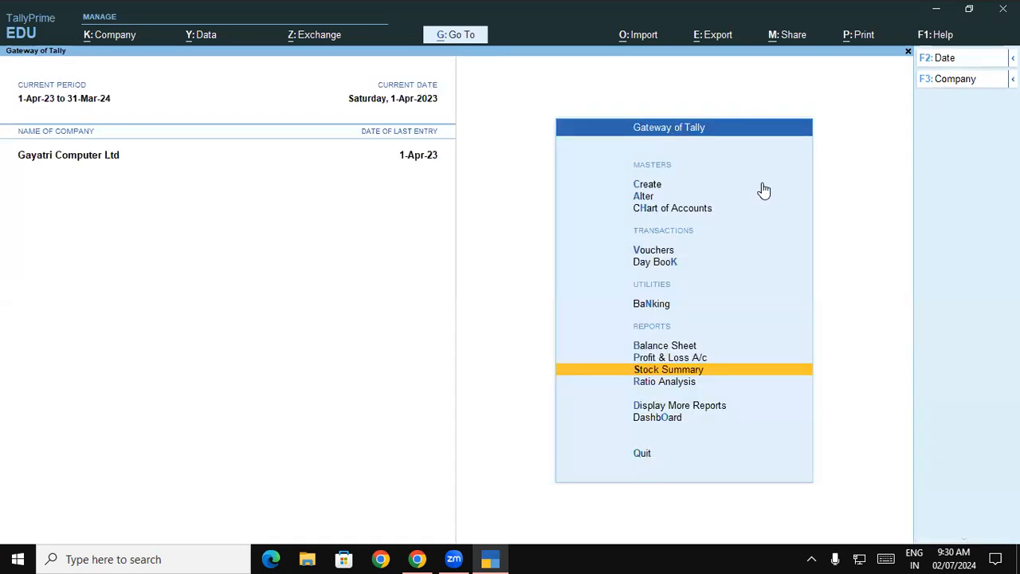
# Step: Open a new purchase voucher and enter supplier invoice number 212, keeping the date 1-Apr-23
pyautogui.press('Up')
pyautogui.press('Up')
pyautogui.press('Up')
pyautogui.press('Up')
pyautogui.press('Up')
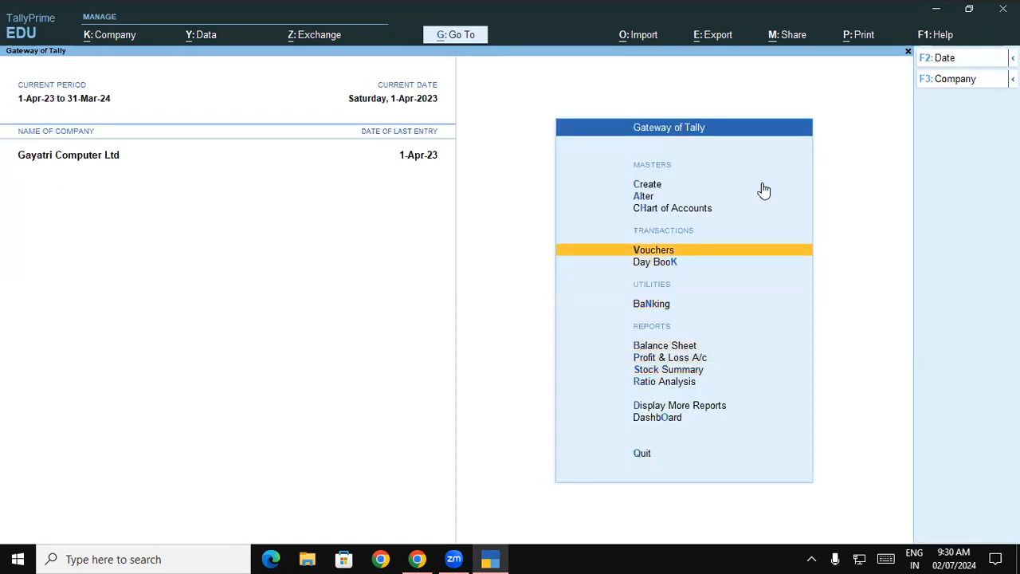
pyautogui.press('Return')
pyautogui.write('12')
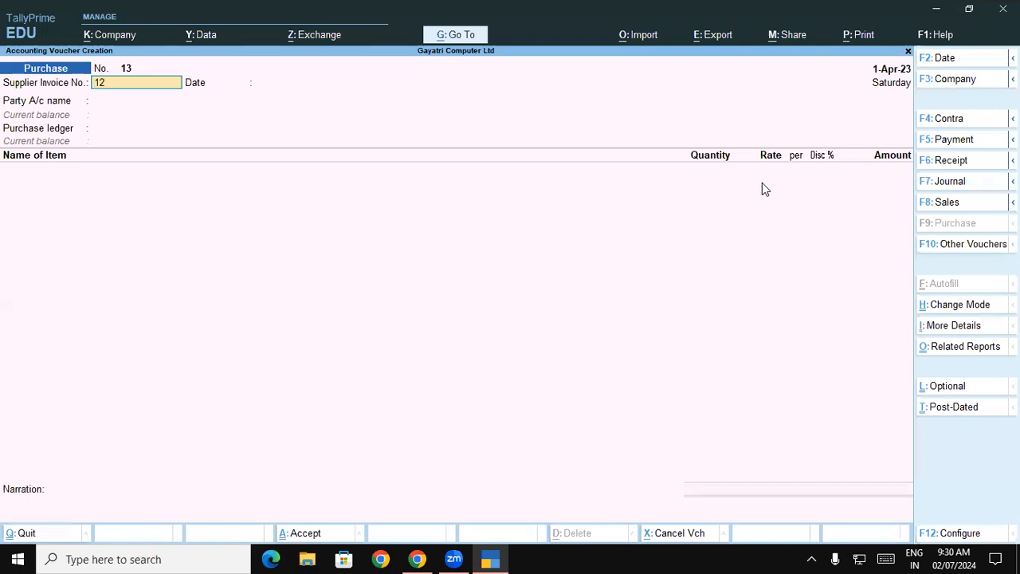
pyautogui.press('BackSpace')
pyautogui.press('BackSpace')
pyautogui.press('BackSpace')
pyautogui.write('212')
pyautogui.press('Return')
# Step: Set the party account to LENOVO LTD, accept its receipt and party details, and choose the Purchase Local ledger
pyautogui.press('Return')
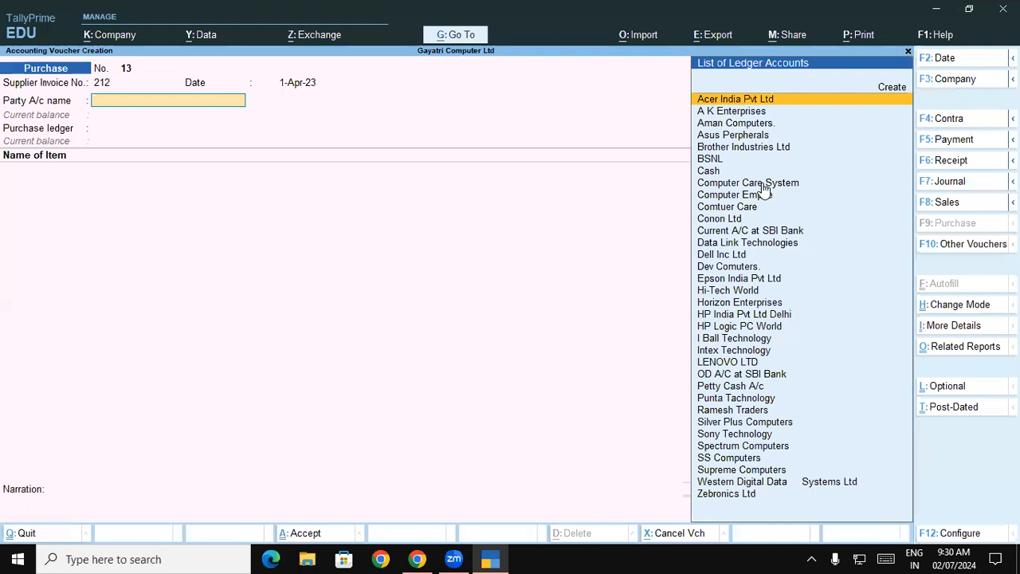
pyautogui.write('le')
pyautogui.press('Return')
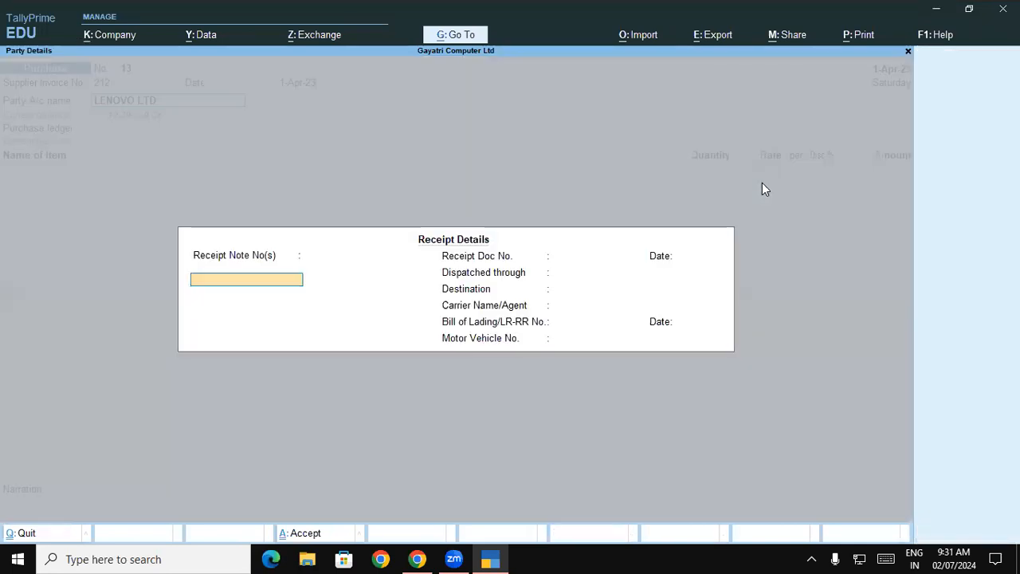
pyautogui.hotkey('ctrl', 'a')
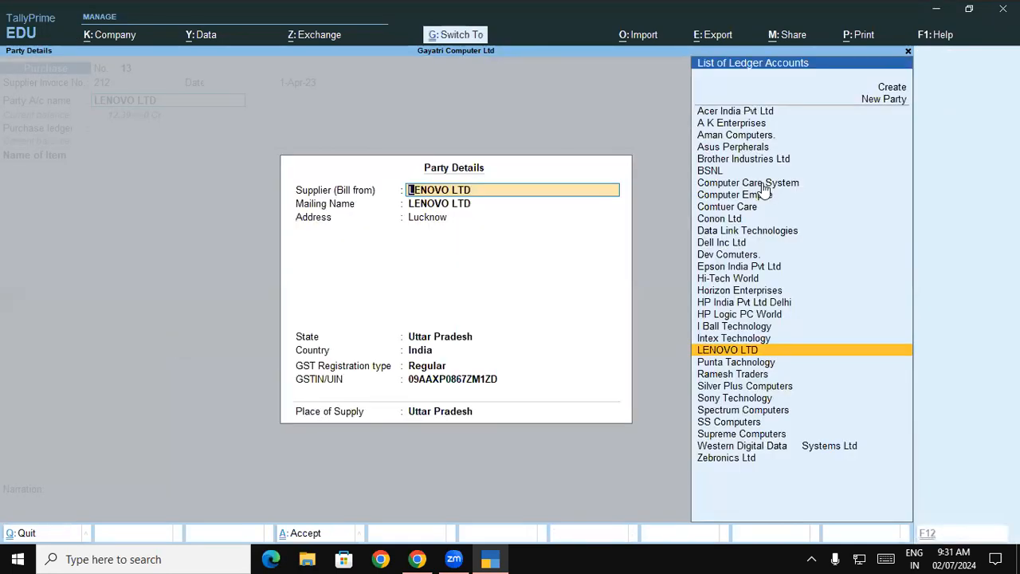
pyautogui.press('Return')
pyautogui.press('Return')
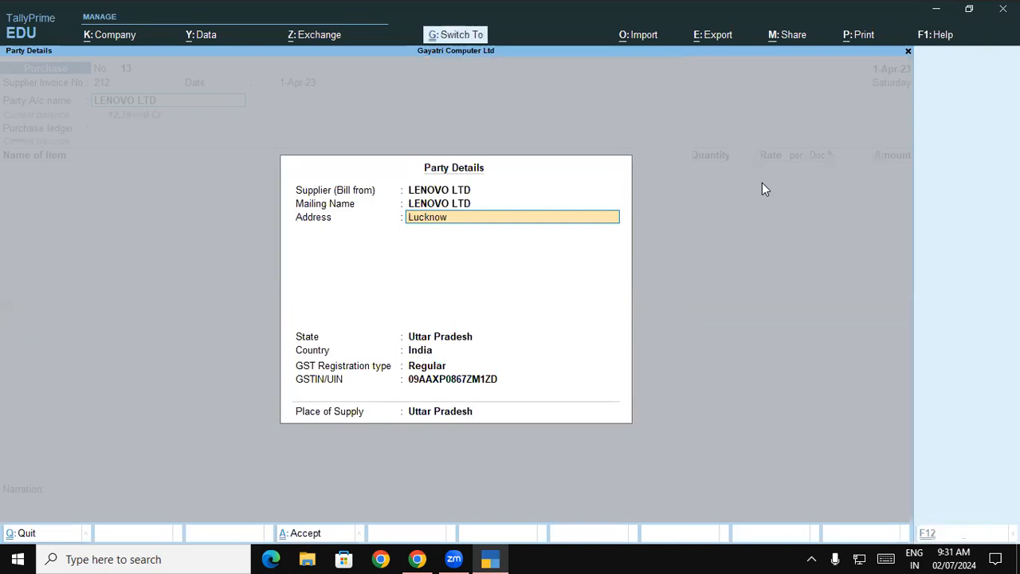
pyautogui.hotkey('ctrl', 'a')
pyautogui.press('Down')
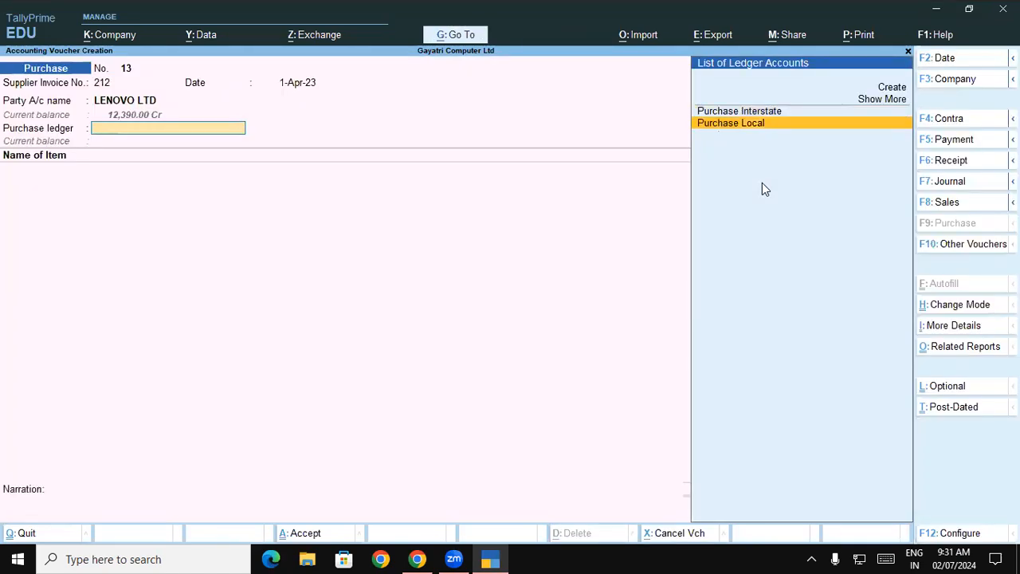
pyautogui.press('Return')
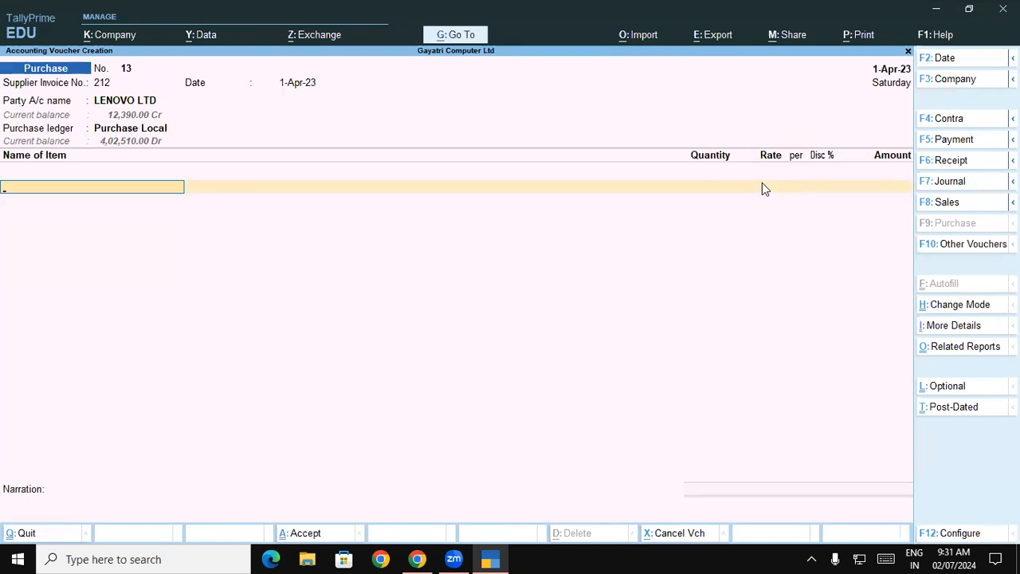
# Step: Start a new stock item from the voucher and name it Lenovo G56 Desktop, copying the name from exercise 12 in the PDF
pyautogui.write('Le')
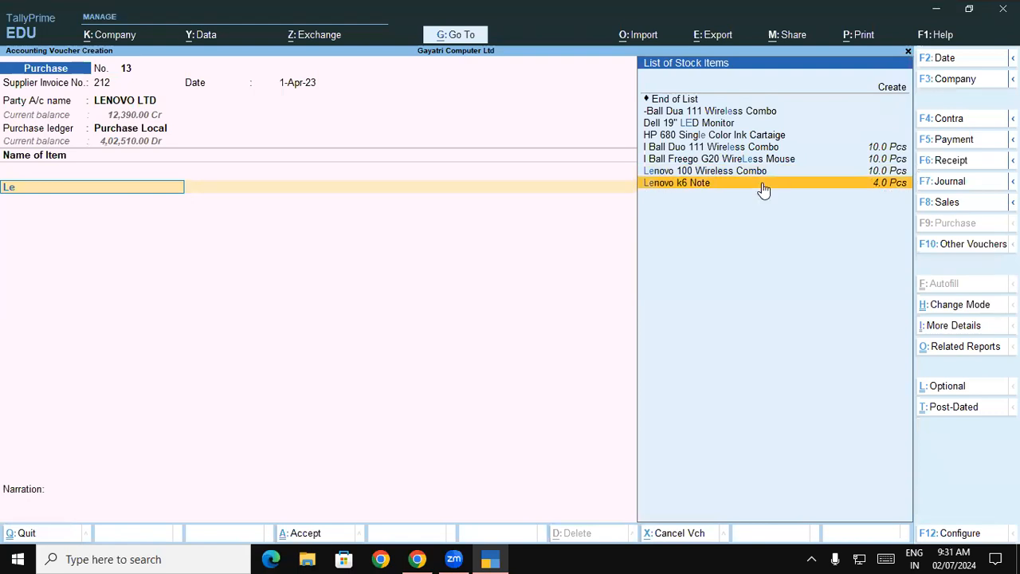
pyautogui.hotkey('alt', 'c')
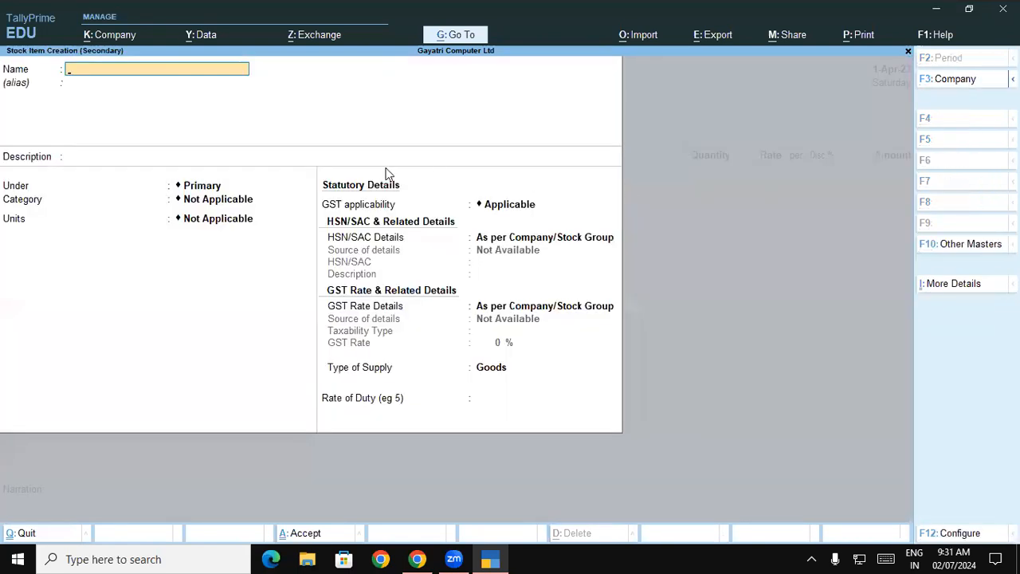
pyautogui.hotkey('alt', 'Tab')
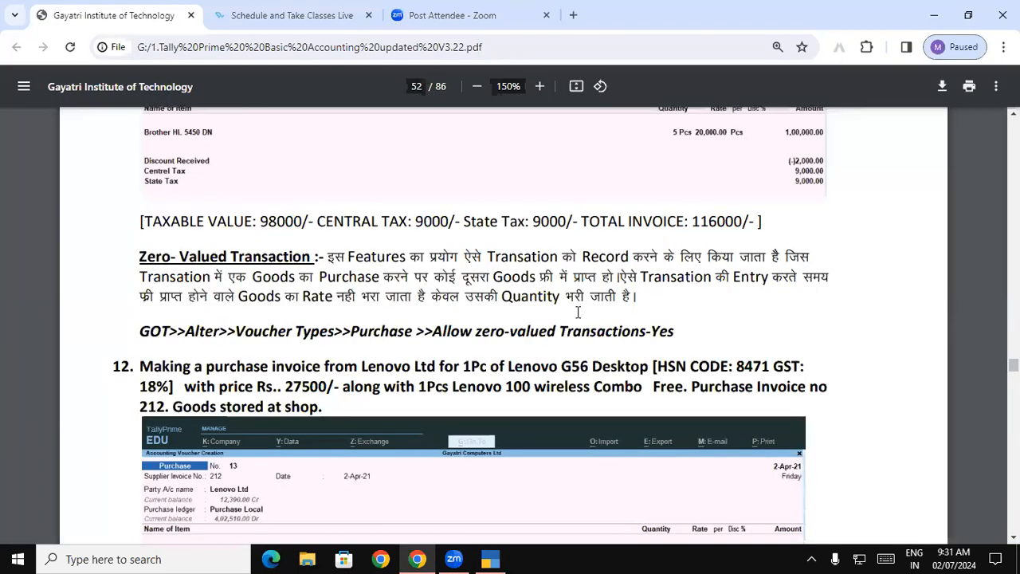
pyautogui.moveTo(509, 367); pyautogui.dragTo(650, 367)
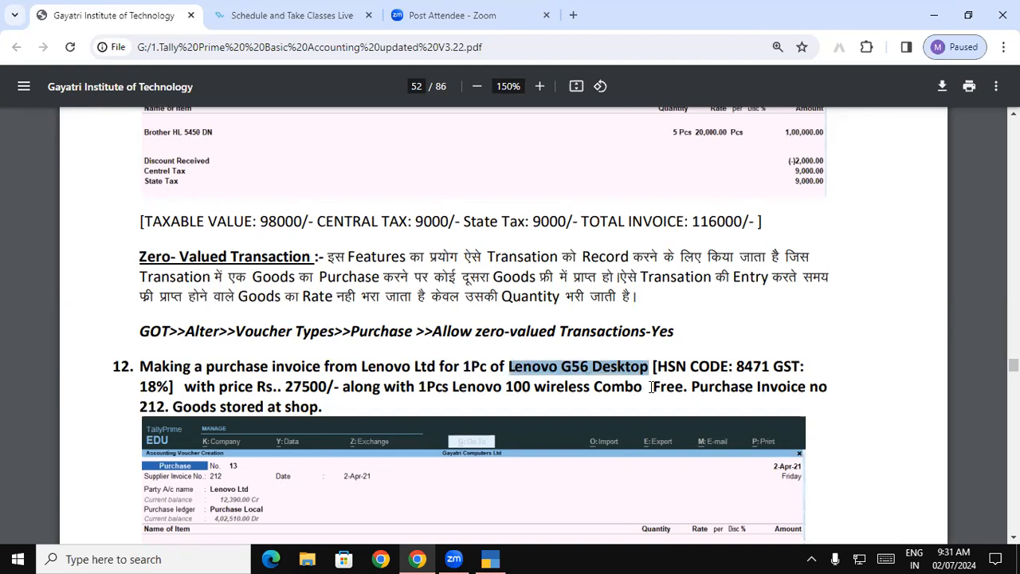
pyautogui.hotkey('ctrl', 'c')
pyautogui.hotkey('alt', 'Tab')
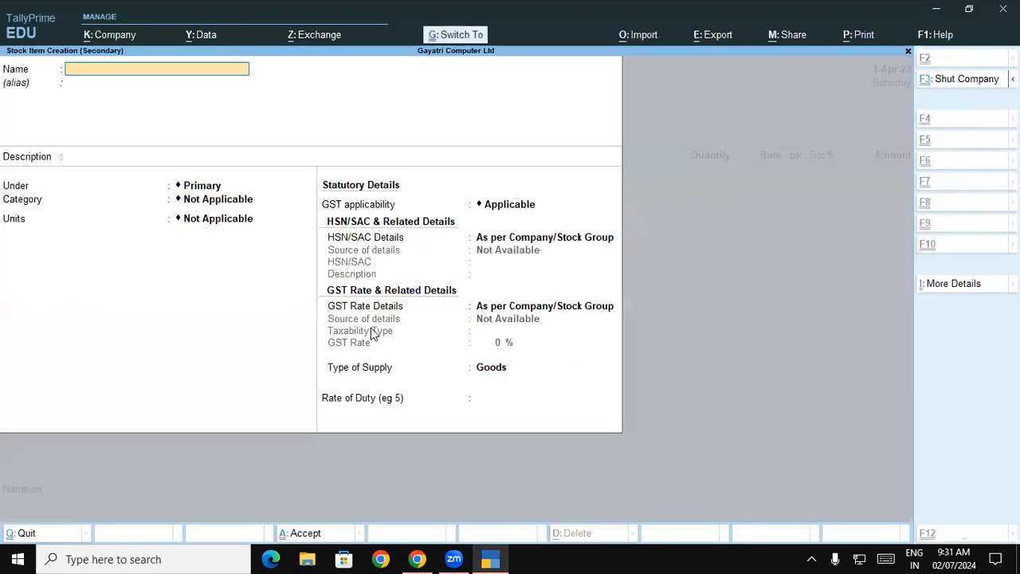
pyautogui.hotkey('ctrl', 'v')
pyautogui.press('Return')
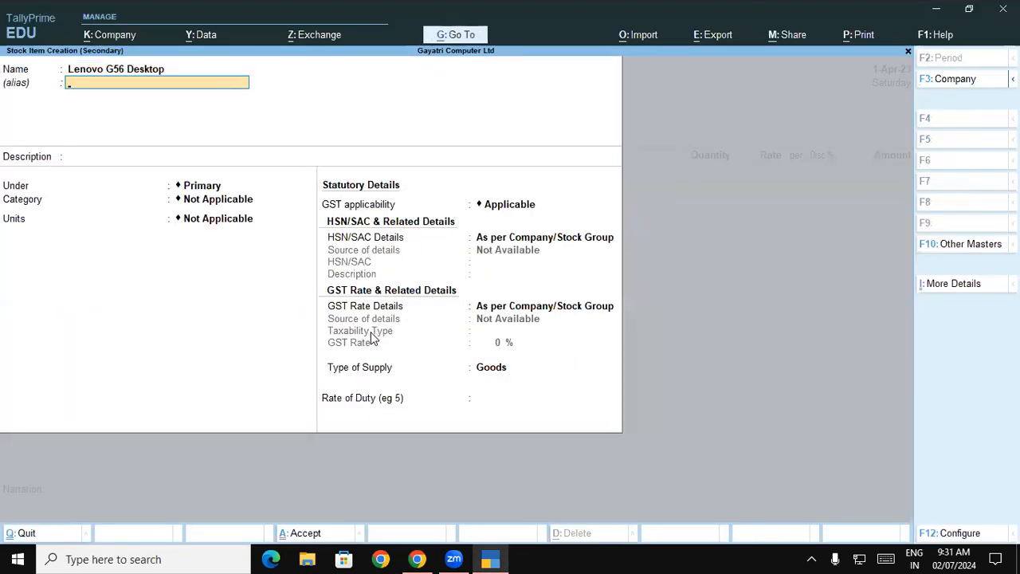
pyautogui.press('Return')
pyautogui.press('Return')
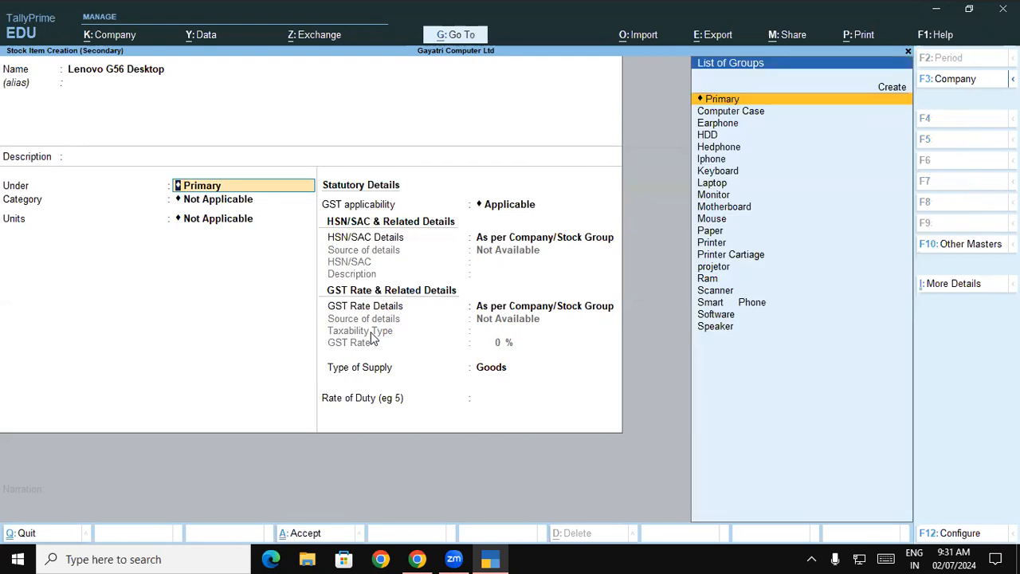
# Step: Create a stock group named Desktop under Primary for the item, with quantities of items added set to Yes
pyautogui.write('d')
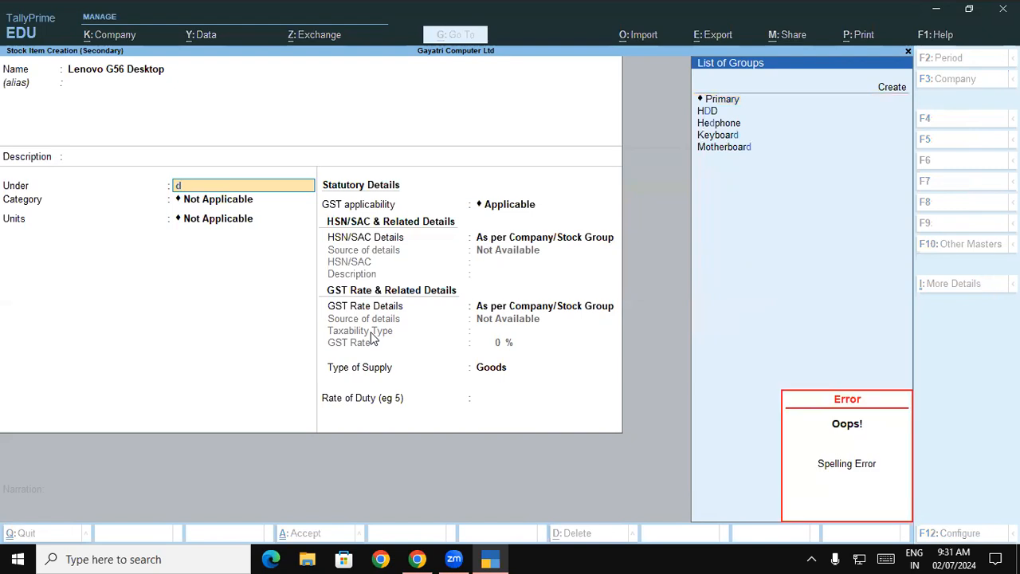
pyautogui.hotkey('alt', 'c')
pyautogui.write('Desktop')
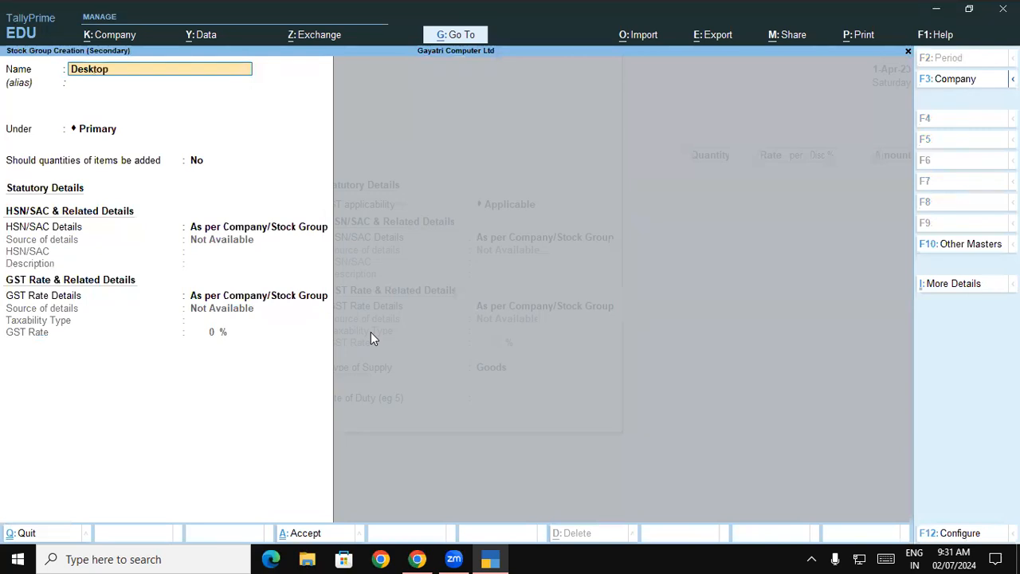
pyautogui.press('Return')
pyautogui.press('Return')
pyautogui.press('Return')
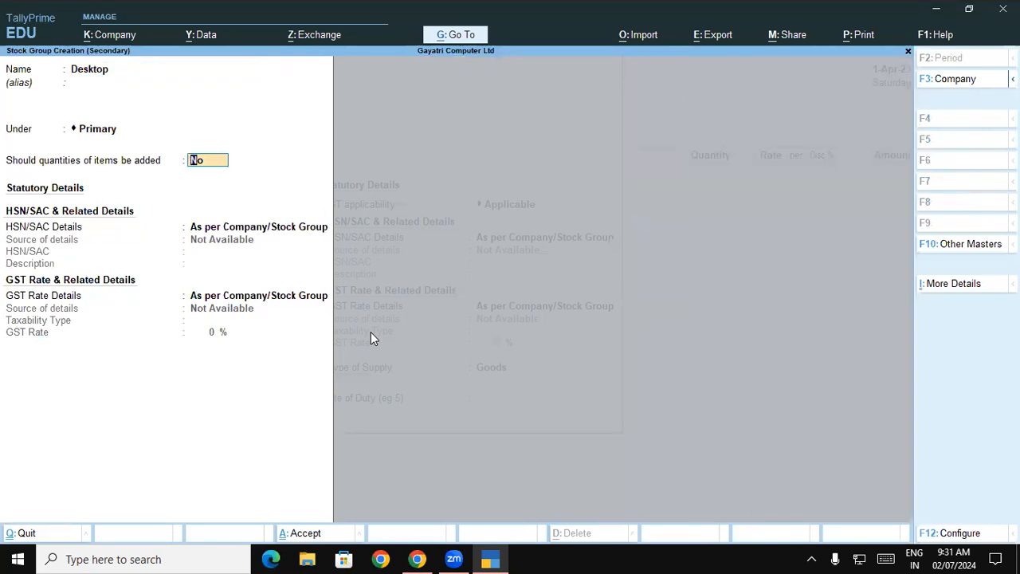
pyautogui.write('y')
# Step: Specify the Desktop group's HSN/SAC details directly, with code 8471 and description Desktop
pyautogui.press('Return')
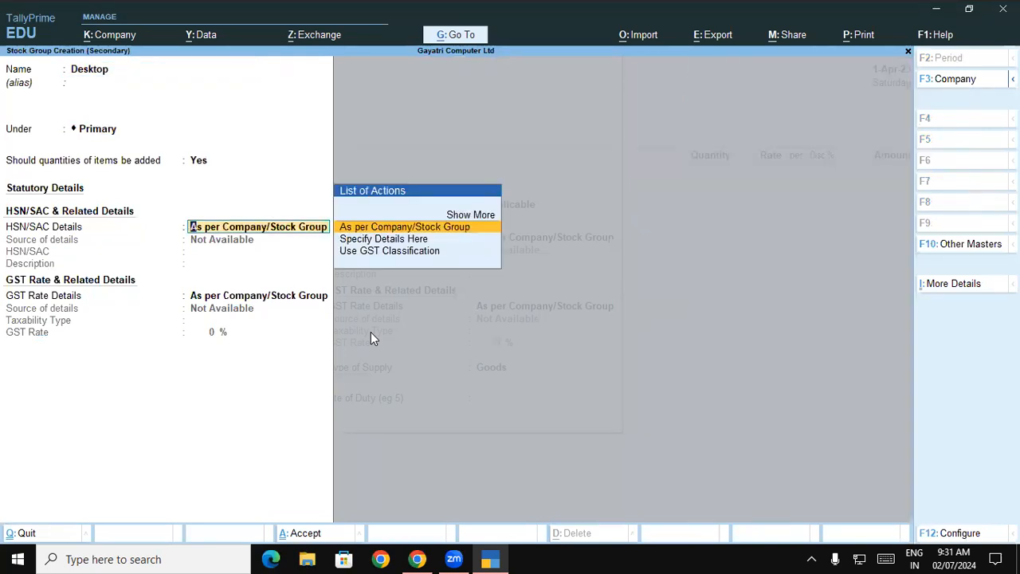
pyautogui.press('Down')
pyautogui.press('Return')
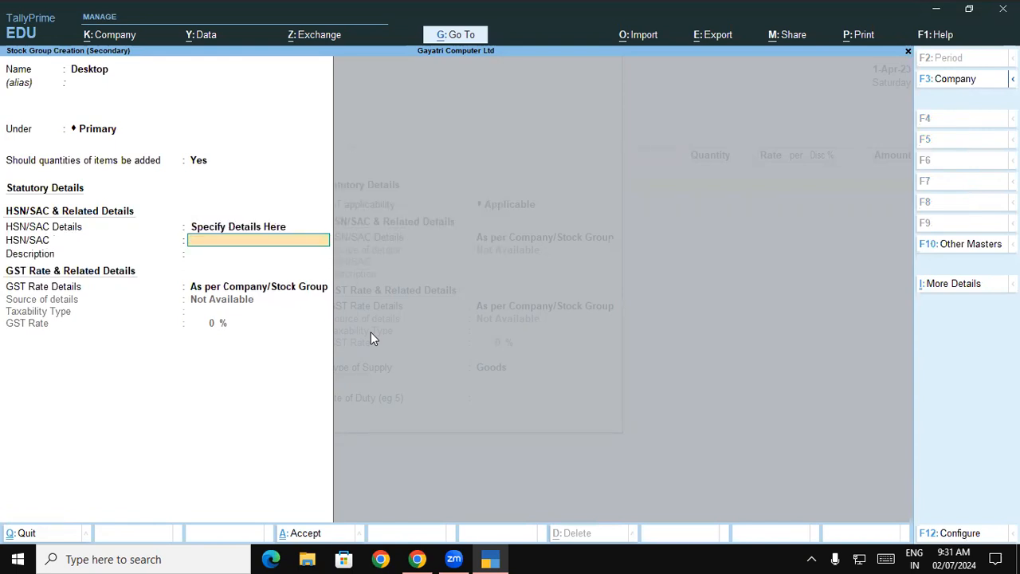
pyautogui.write('8471')
pyautogui.press('Return')
pyautogui.write('Des')
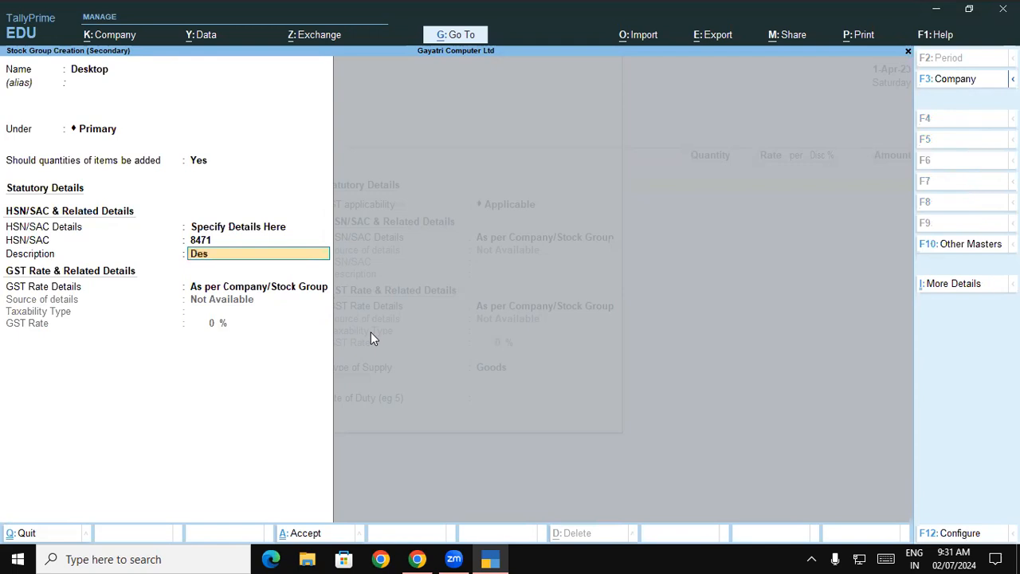
pyautogui.write('ktop')
pyautogui.press('Return')
# Step: Specify the Desktop group's GST rate details as Taxable at 18% and save the group
pyautogui.press('Down')
pyautogui.press('Return')
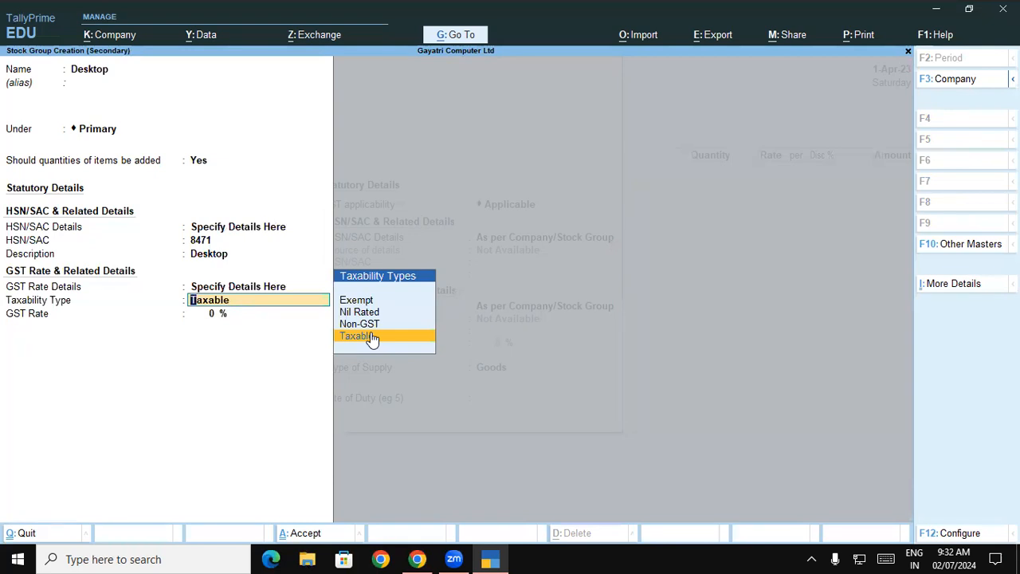
pyautogui.press('Return')
pyautogui.write('18')
pyautogui.press('Return')
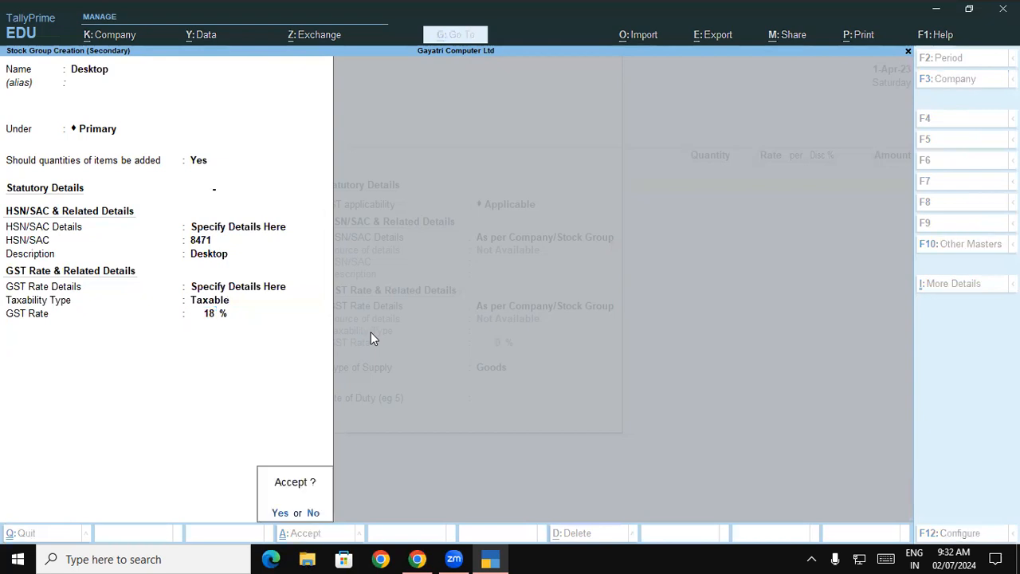
pyautogui.press('Return')
# Step: Assign the Lenovo category and Pcs units to the Lenovo G56 Desktop item, save it and use it in the voucher
pyautogui.write('Le')
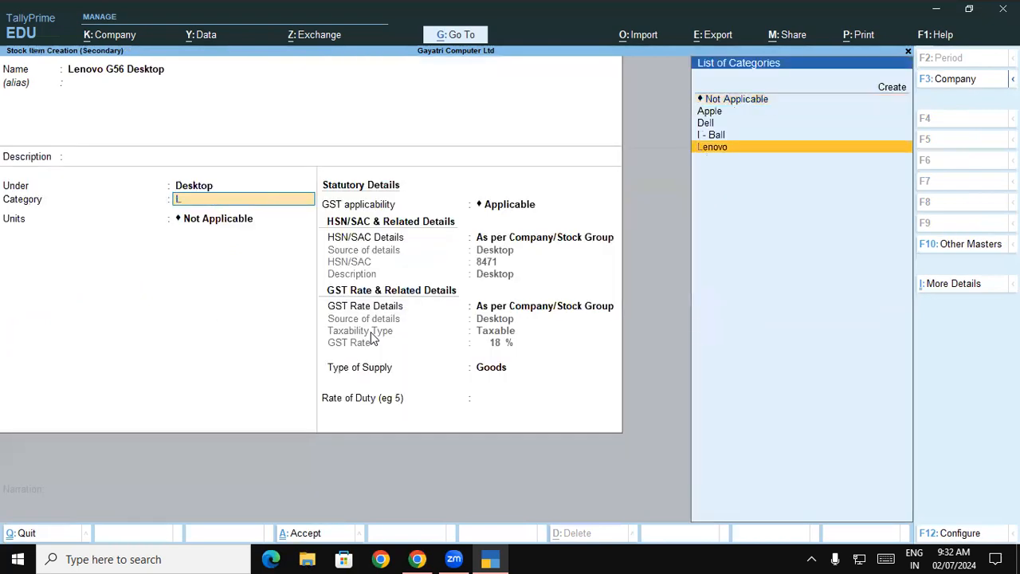
pyautogui.press('Return')
pyautogui.press('Down')
pyautogui.press('Down')
pyautogui.press('Down')
pyautogui.press('Down')
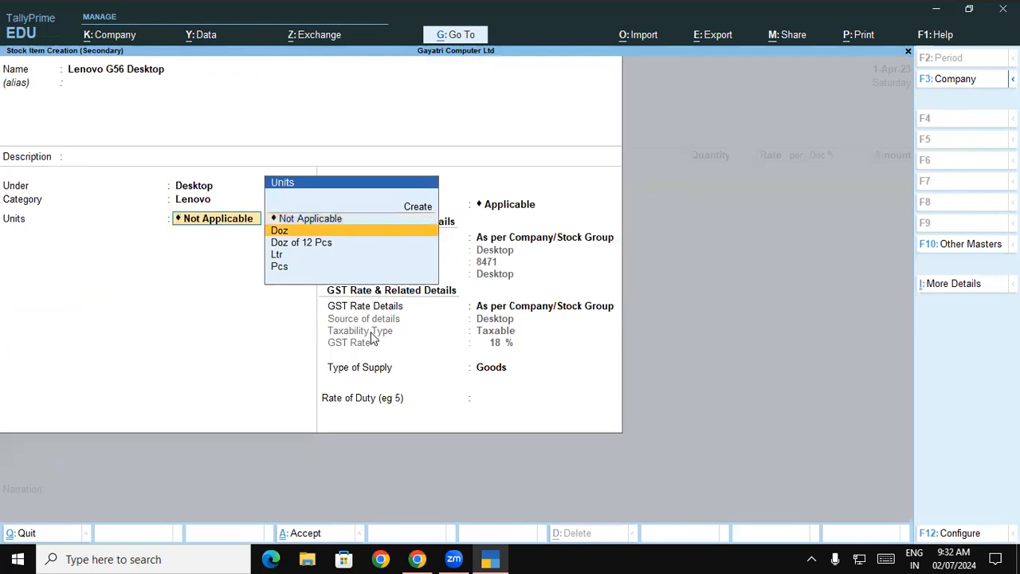
pyautogui.press('Return')
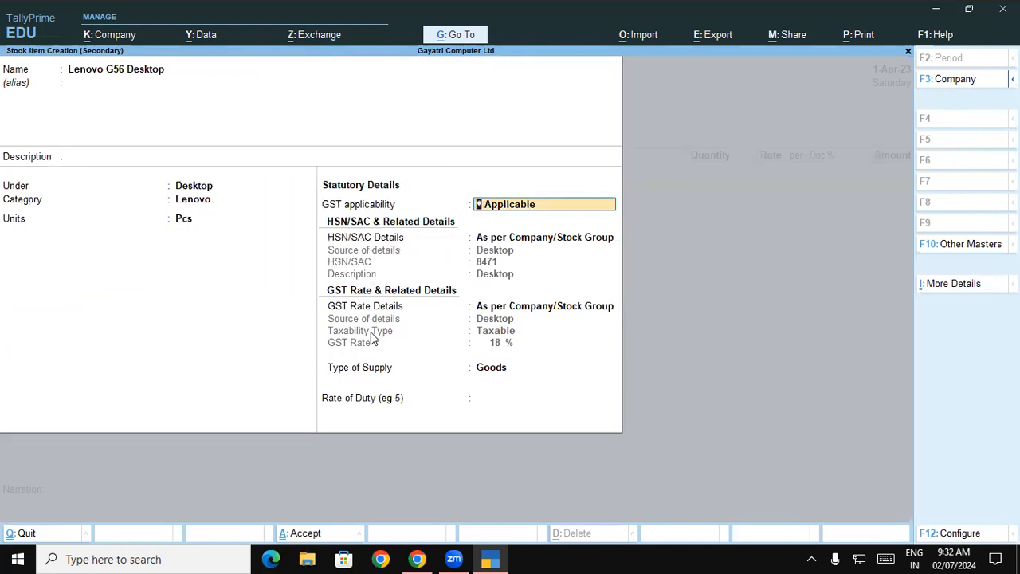
pyautogui.hotkey('ctrl', 'a')
pyautogui.press('Return')
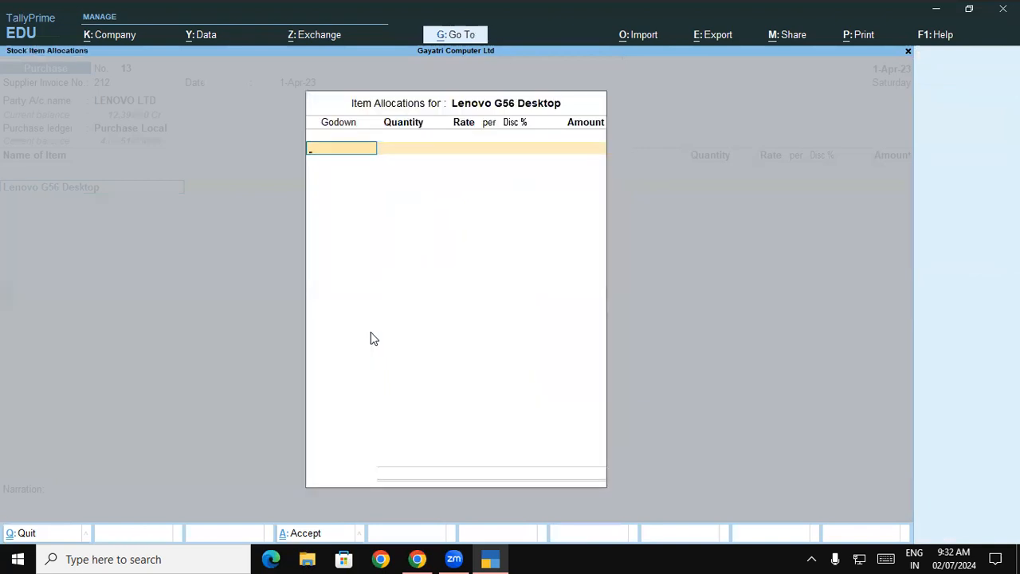
pyautogui.press('Down')
pyautogui.press('Down')
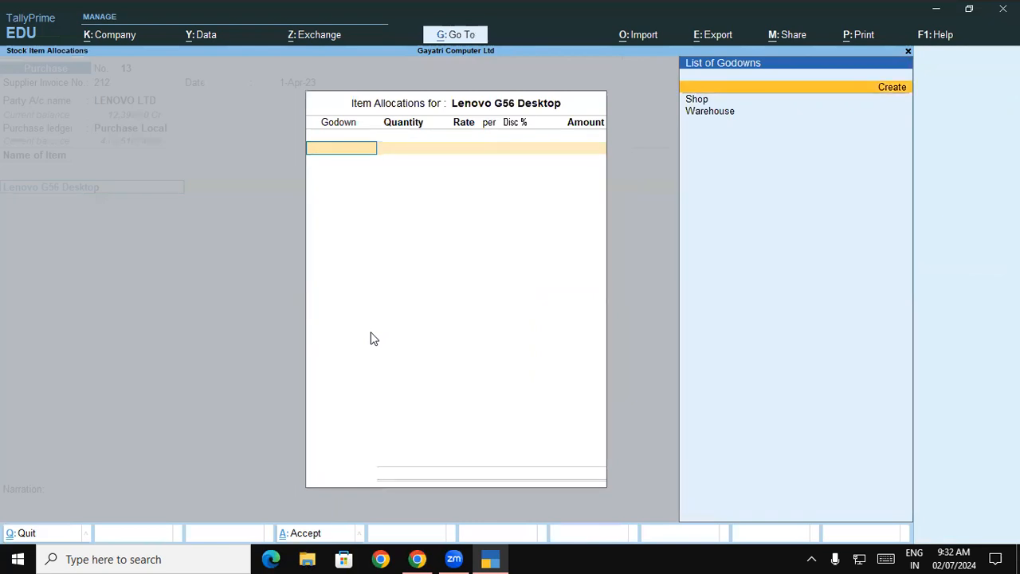
pyautogui.press('Return')
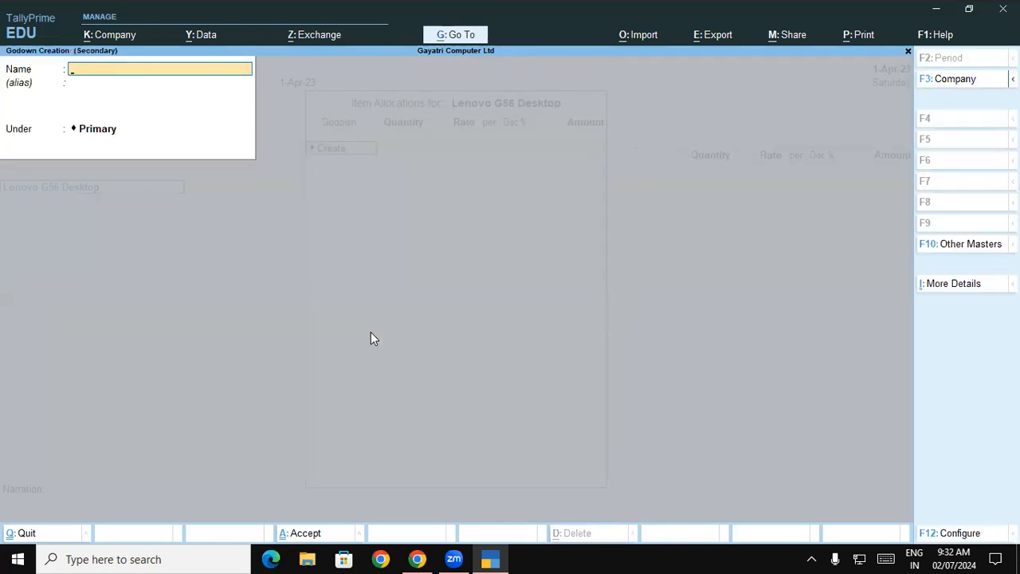
pyautogui.press('Escape')
# Step: Allocate 1 Pcs of Lenovo G56 Desktop to the Shop godown at a rate of 27500 and accept the allocation
pyautogui.press('Down')
pyautogui.press('Up')
pyautogui.press('Return')
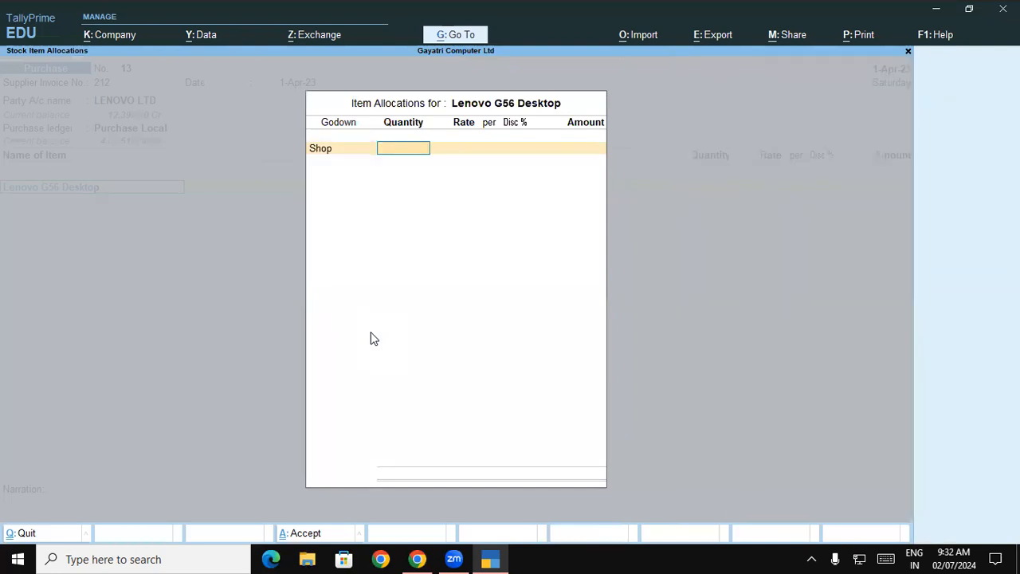
pyautogui.write('1')
pyautogui.press('Return')
pyautogui.write('27,')
pyautogui.write('500')
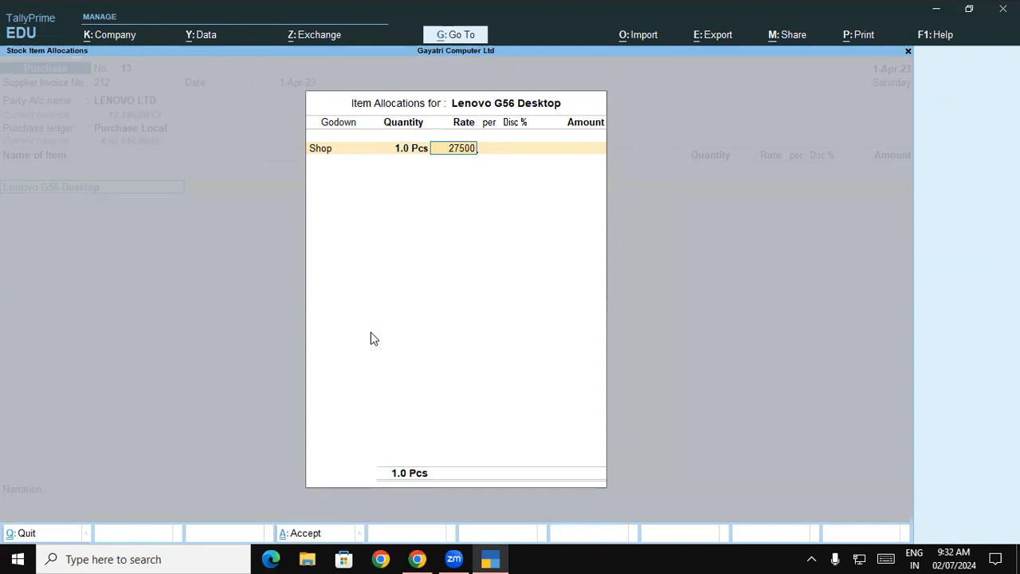
pyautogui.press('Return')
pyautogui.press('Return')
pyautogui.press('Return')
pyautogui.press('Return')
pyautogui.press('Return')
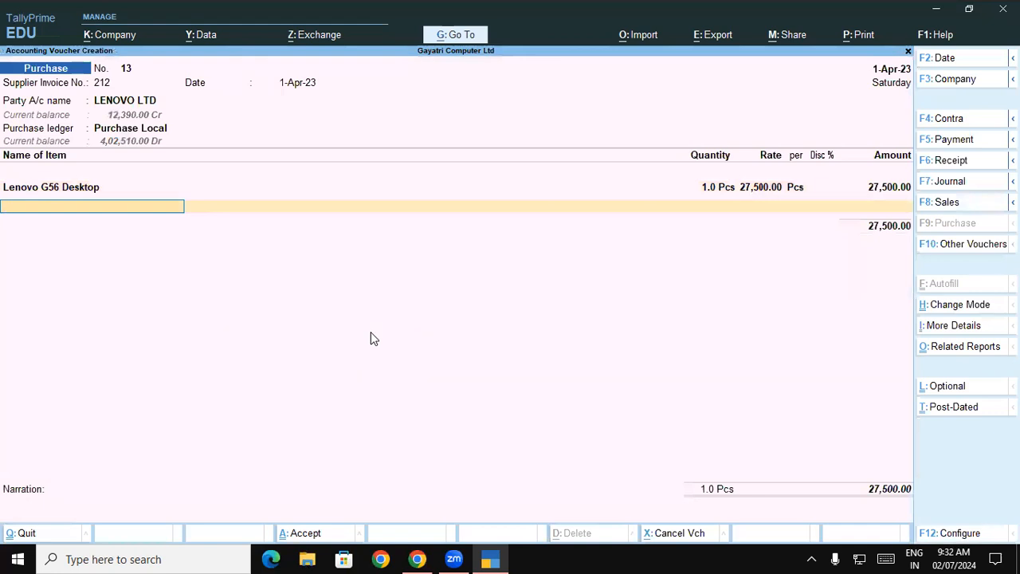
# Step: Add Lenovo 100 Wireless Combo as the second item of the purchase and allocate 1 Pcs to the Shop godown
pyautogui.write('Le')
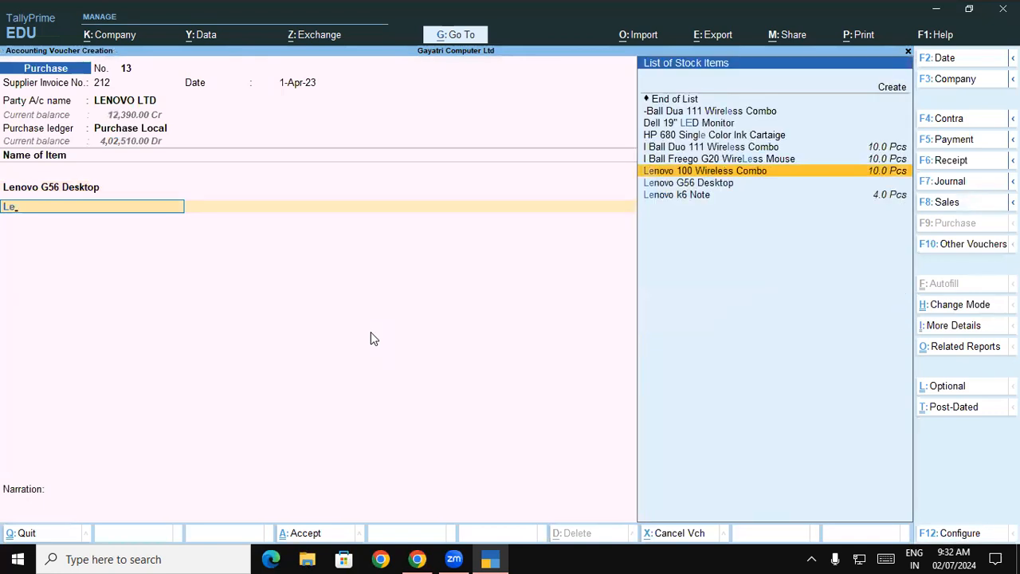
pyautogui.press('Return')
pyautogui.press('Return')
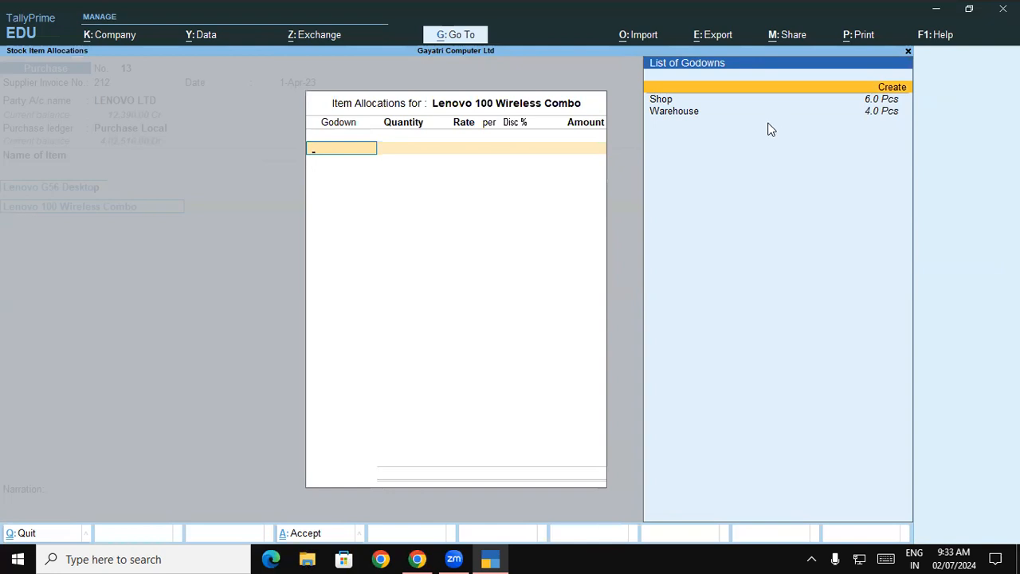
pyautogui.press('Down')
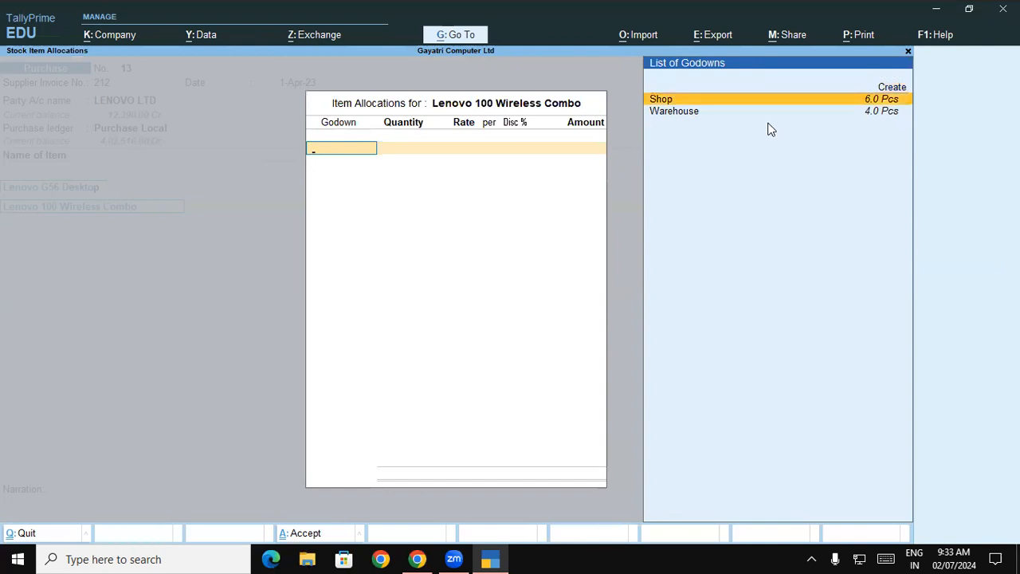
pyautogui.press('Return')
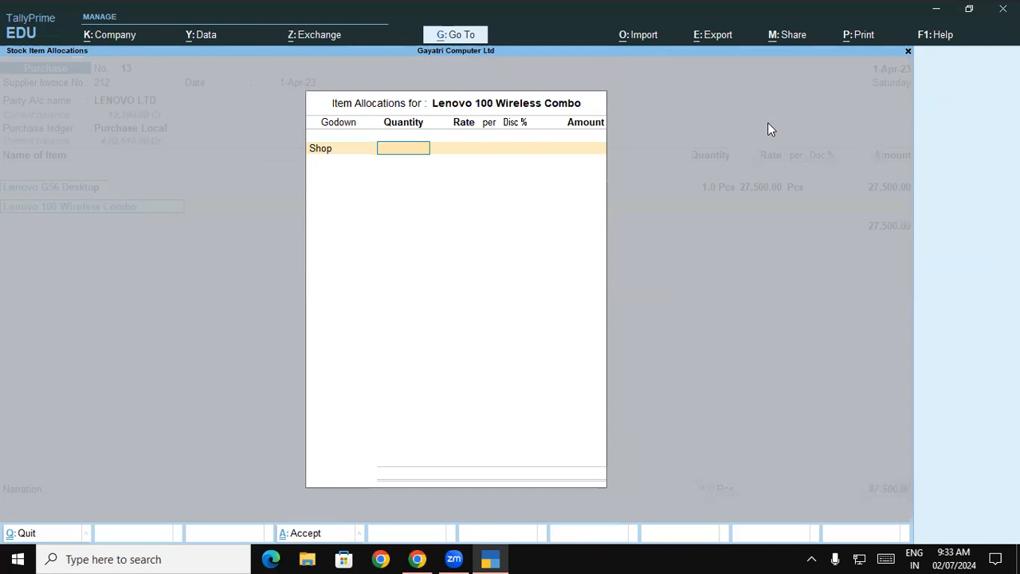
pyautogui.write('1')
pyautogui.press('Return')
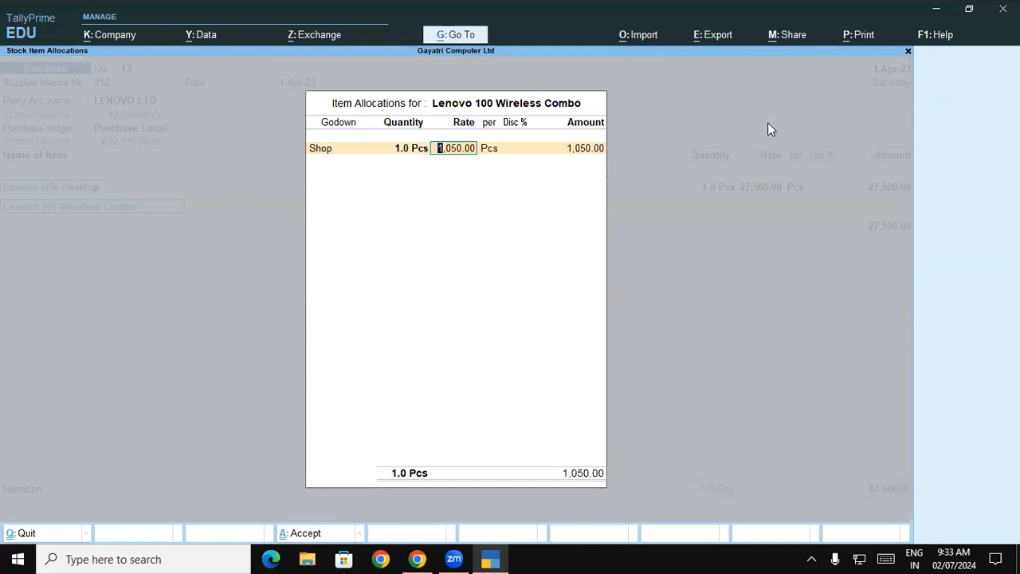
# Step: Clear the Lenovo 100 Wireless Combo's rate so only its quantity is entered, and accept the allocation with a blank amount
pyautogui.press('BackSpace')
pyautogui.press('Return')
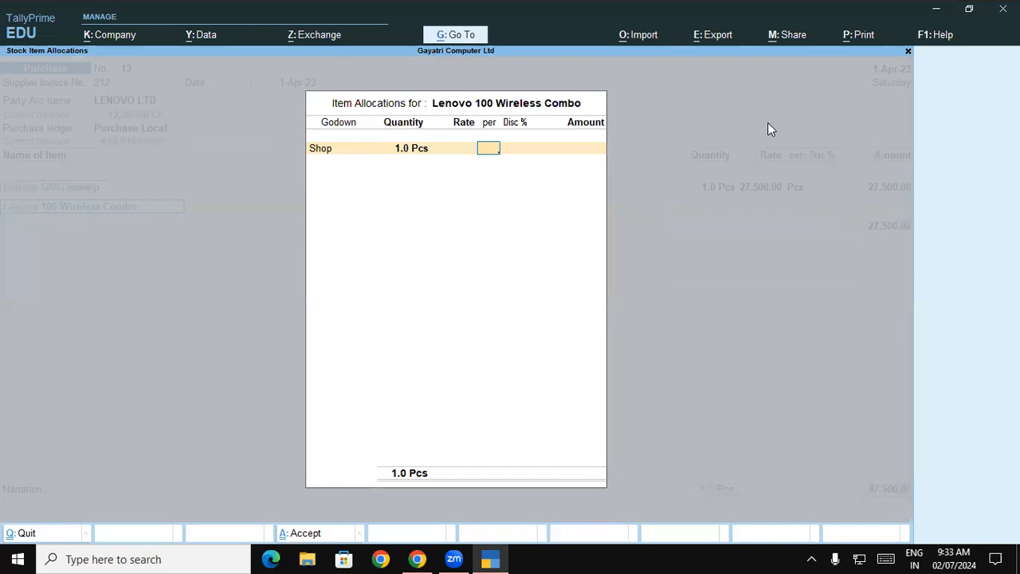
pyautogui.press('Return')
pyautogui.press('Return')
pyautogui.press('Return')
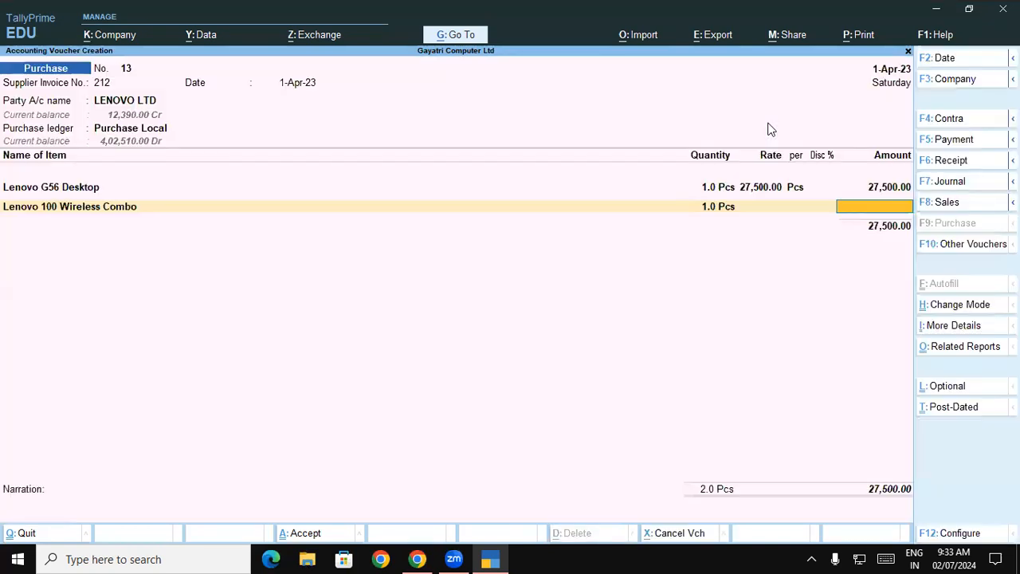
pyautogui.press('Return')
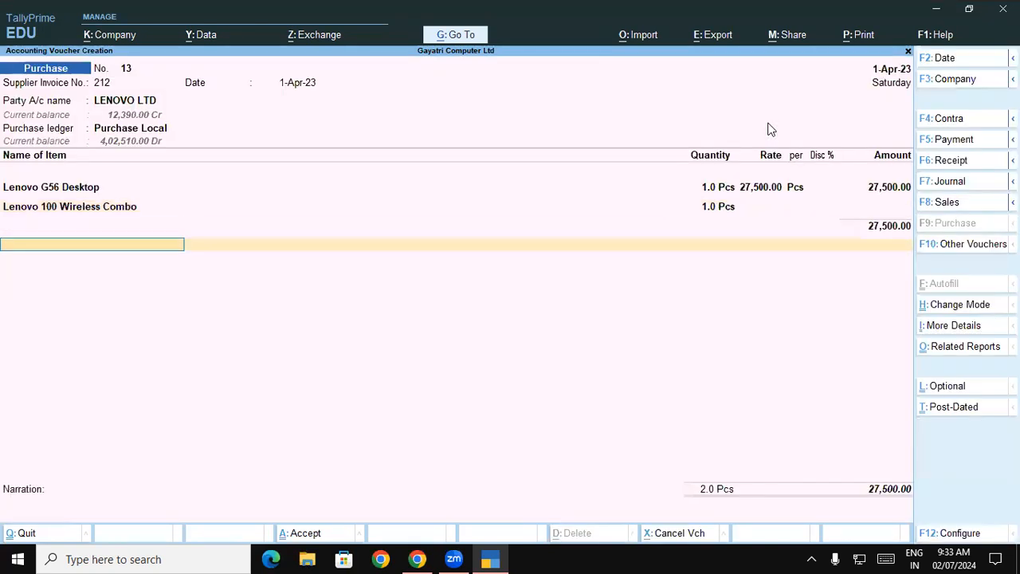
# Step: Add the Central Tax and State Tax ledgers below the items and save the purchase voucher
pyautogui.click(771, 129)
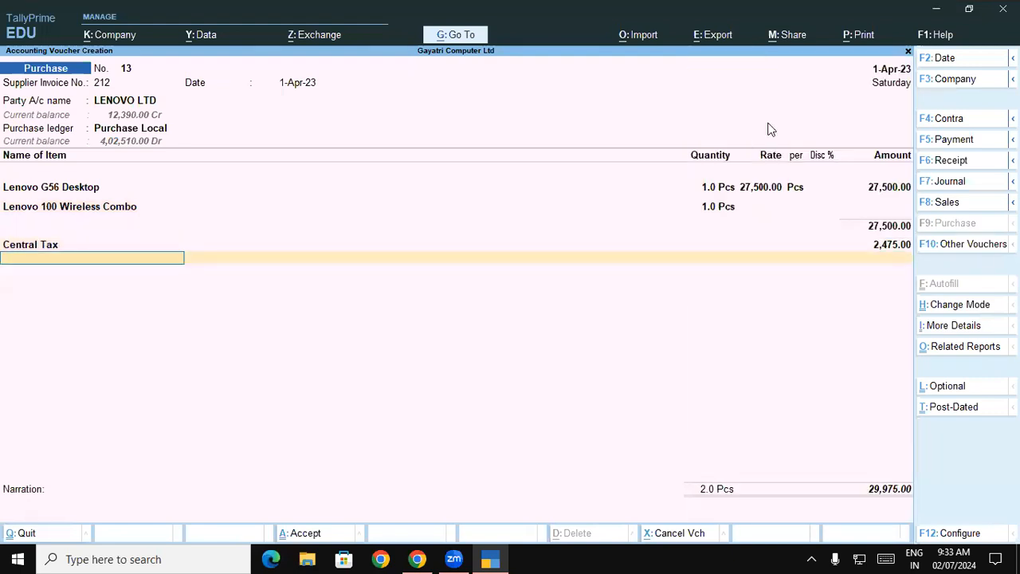
pyautogui.write('St')
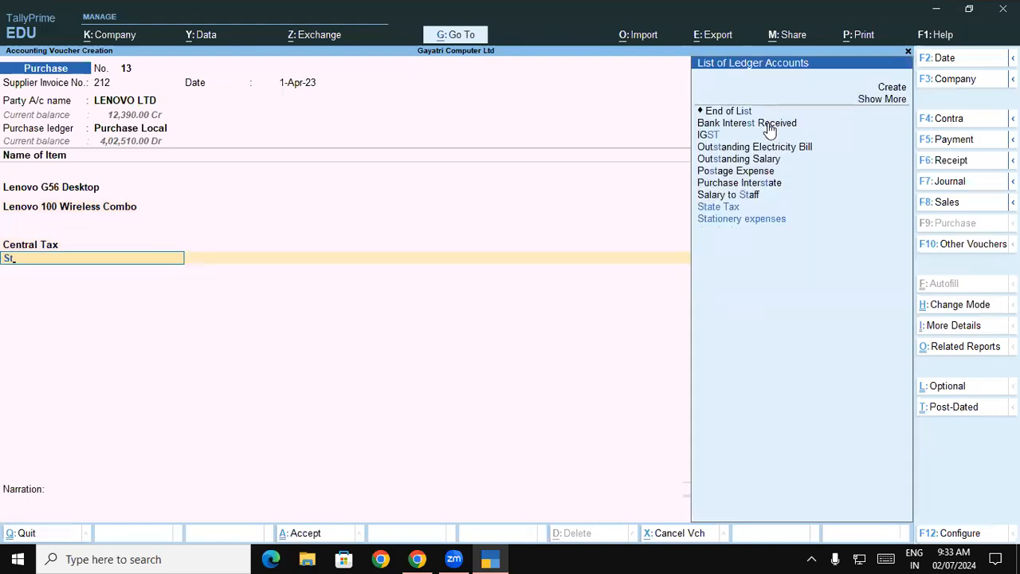
pyautogui.press('Return')
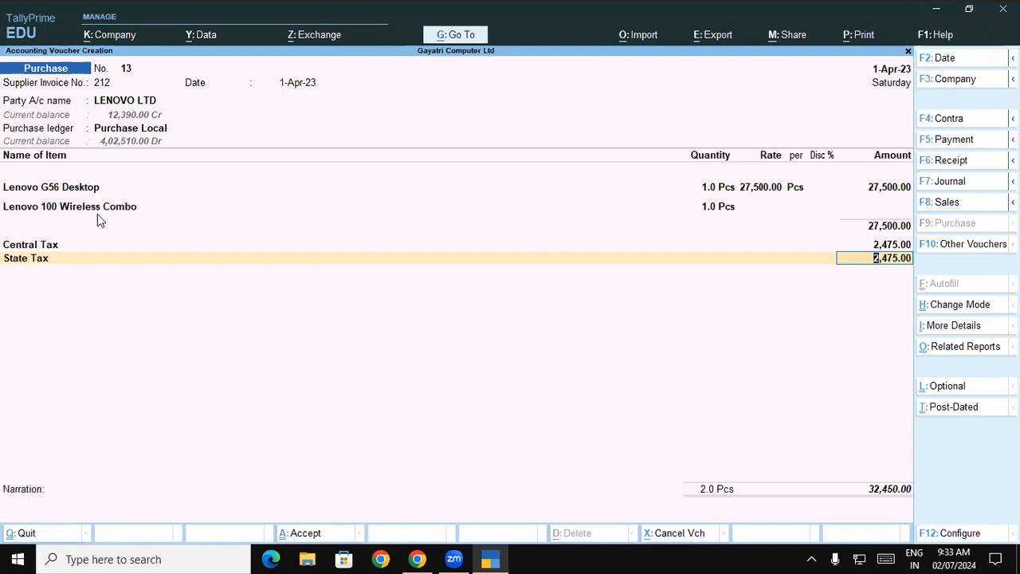
pyautogui.hotkey('ctrl', 'a')
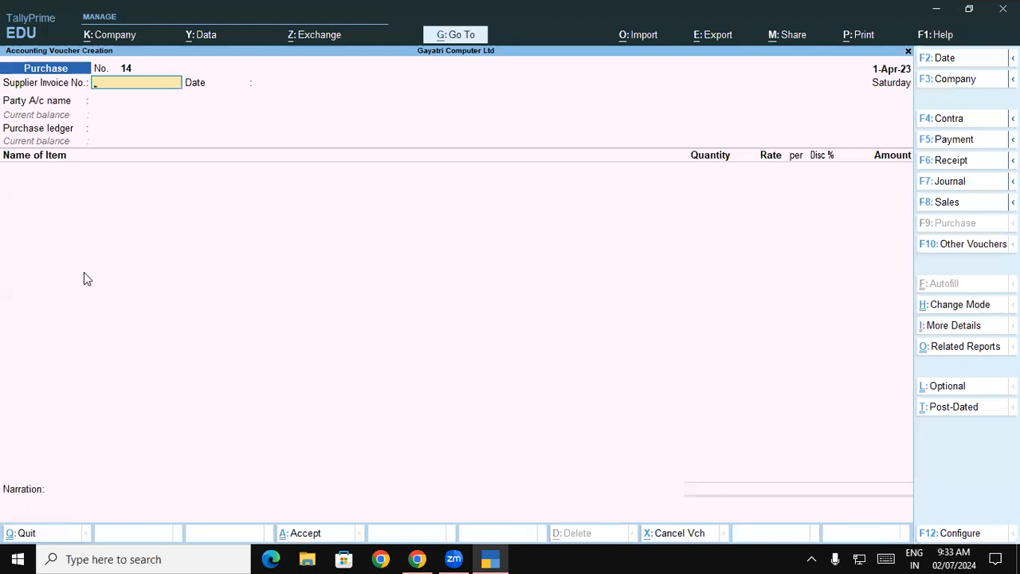
# Step: Leave voucher creation and open the Keyboard group in the Stock Summary
pyautogui.press('Escape')
pyautogui.press('y')
pyautogui.press('Down')
pyautogui.press('Down')
pyautogui.press('Down')
pyautogui.press('Down')
# Step: Show the Keyboard group in detail and check the Shop and Warehouse stock of Lenovo 100 Wireless Combo
pyautogui.press('Down')
pyautogui.press('Return')
pyautogui.press('Down')
pyautogui.press('Down')
pyautogui.press('Down')
pyautogui.press('Down')
pyautogui.press('Return')
pyautogui.press('Down')
pyautogui.press('Down')
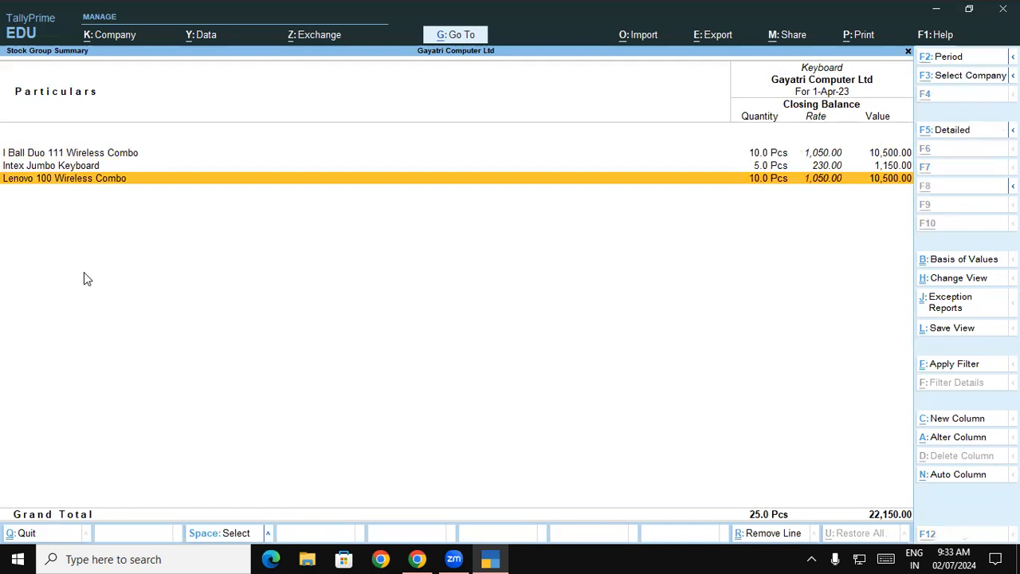
pyautogui.hotkey('alt', 'F5')
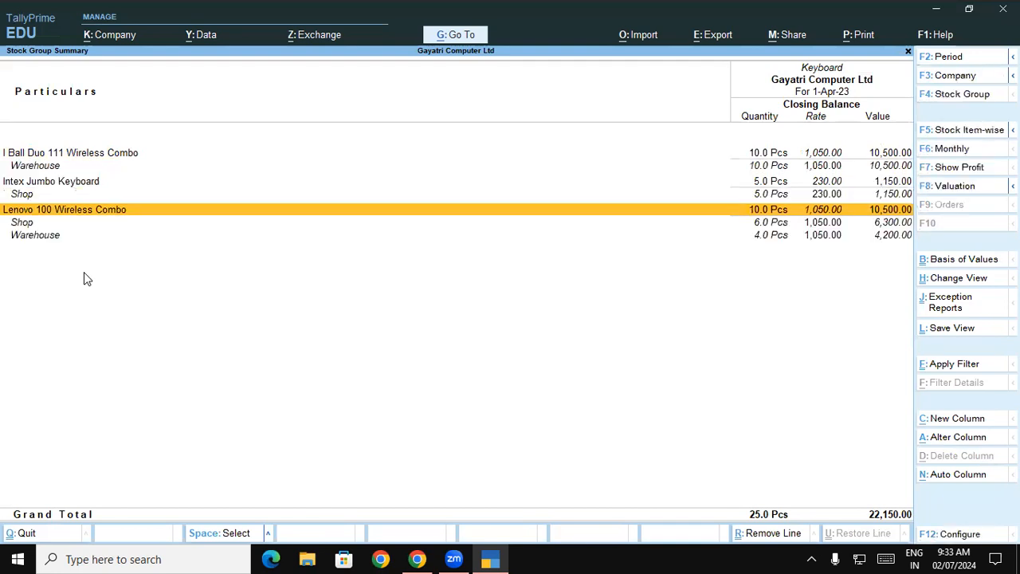
pyautogui.click(24, 225)
pyautogui.click(30, 239)
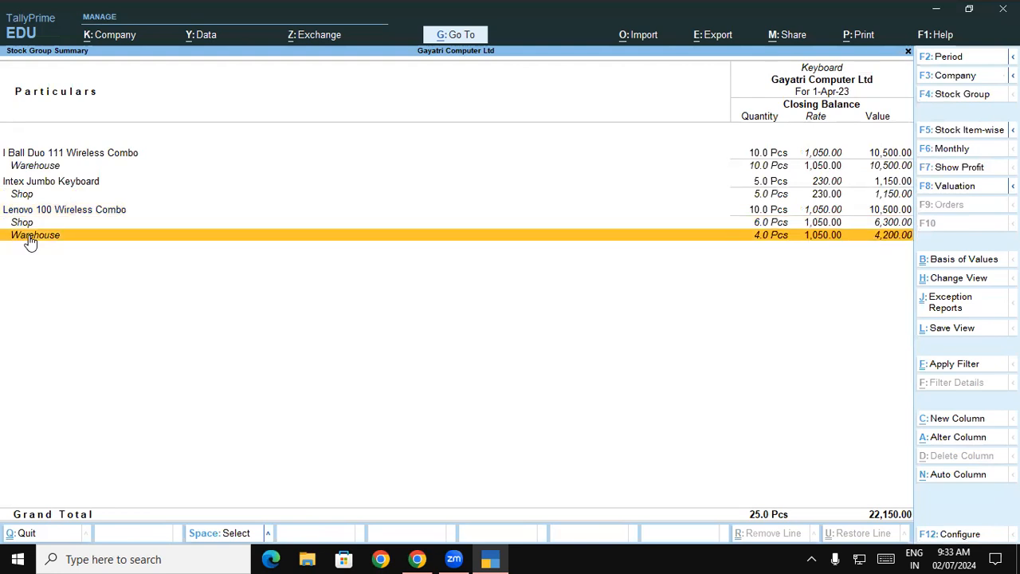
# Step: Check the items in the Stock Summary's Desktop group, and close the summary to return to the Gateway of Tally
pyautogui.press('Escape')
pyautogui.press('Down')
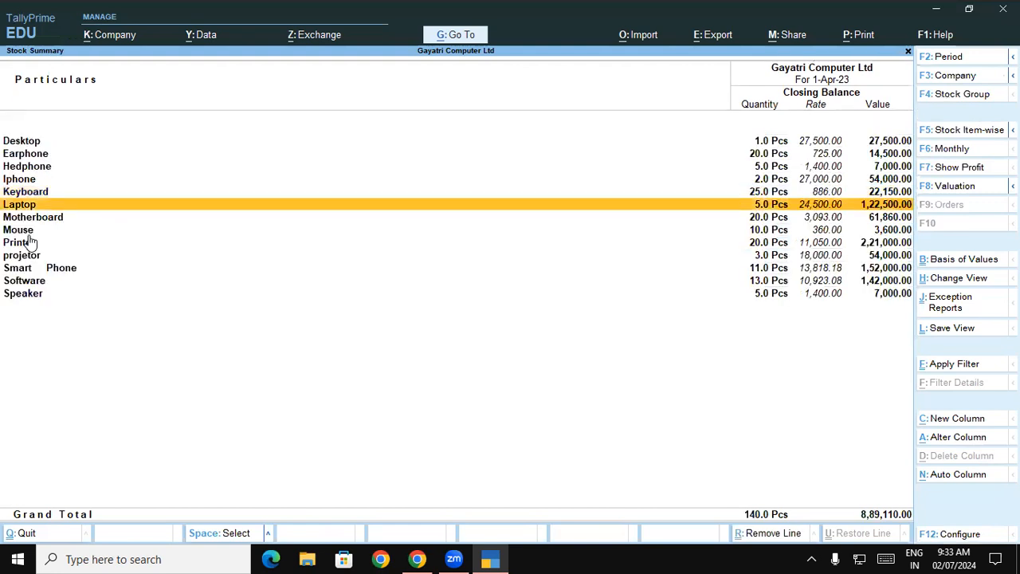
pyautogui.press('Down')
pyautogui.press('Up')
pyautogui.press('Up')
pyautogui.press('Up')
pyautogui.press('Up')
pyautogui.press('Up')
pyautogui.press('Up')
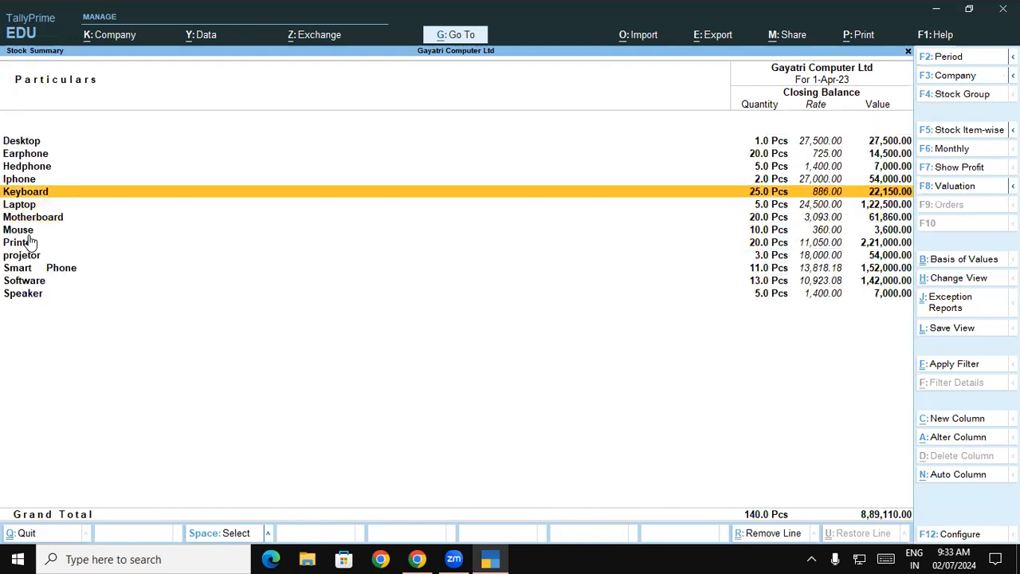
pyautogui.press('Return')
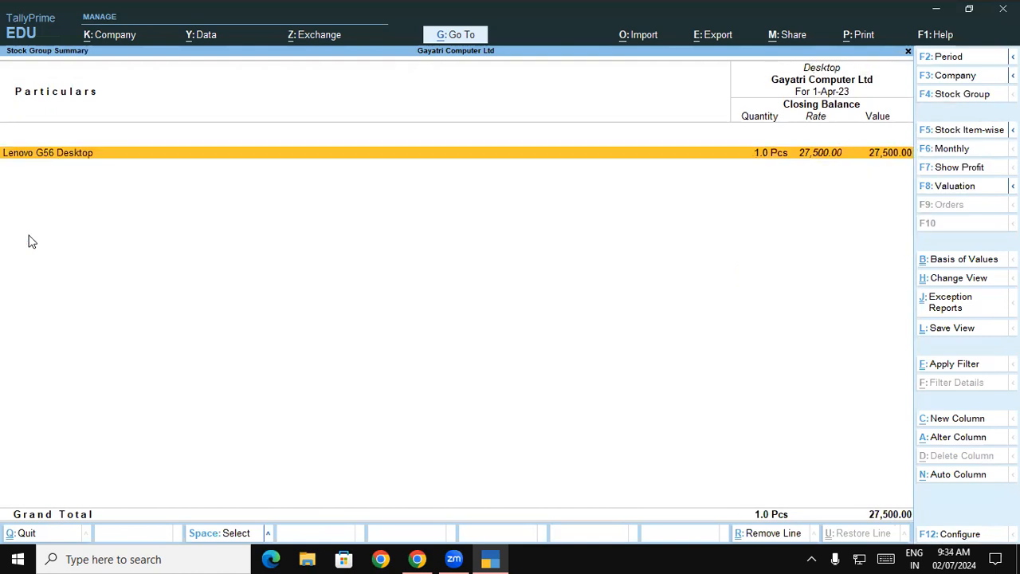
pyautogui.press('Escape')
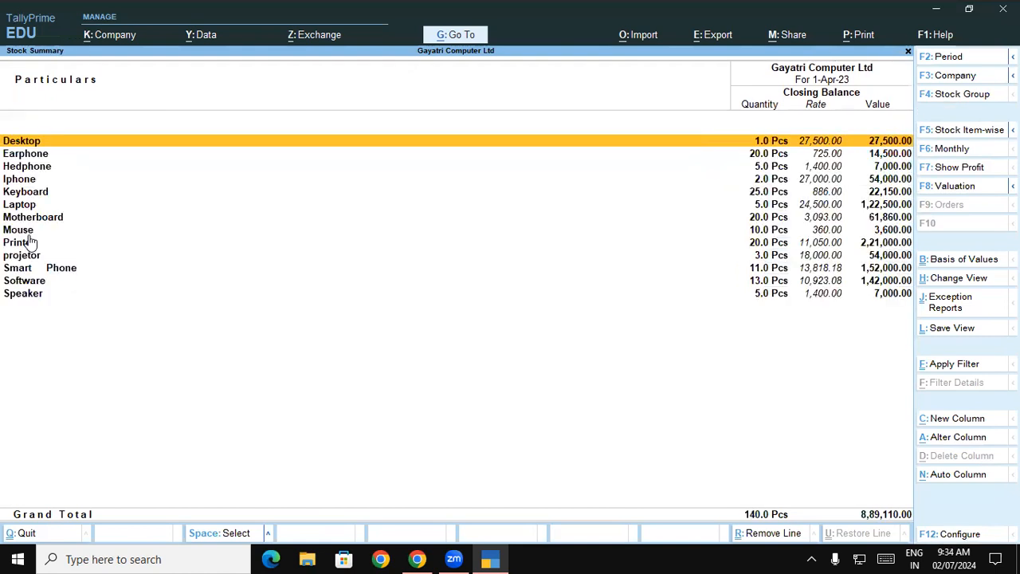
pyautogui.press('Down')
pyautogui.press('Down')
pyautogui.press('Down')
pyautogui.press('Down')
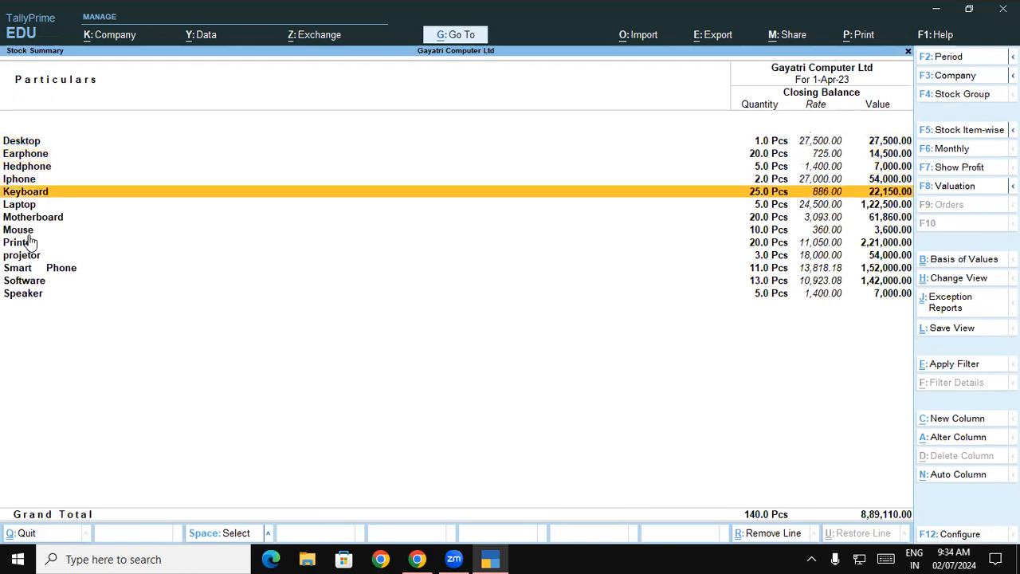
pyautogui.press('Escape')
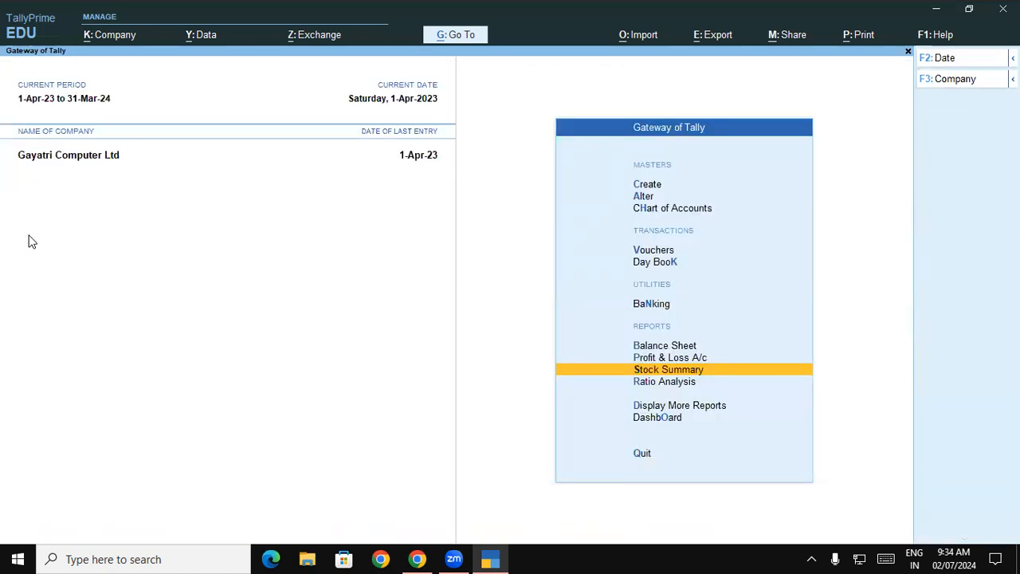
# Step: Open Lenovo Ltd's purchase voucher 13 from the Day Book, review its items and accept it
pyautogui.press('Up')
pyautogui.press('Up')
pyautogui.press('Up')
pyautogui.press('Up')
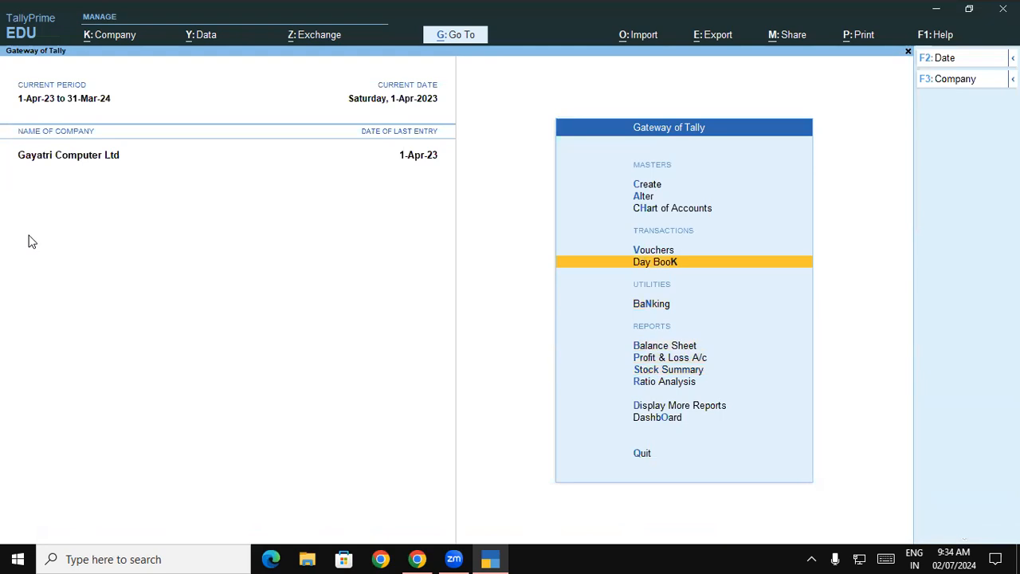
pyautogui.press('Return')
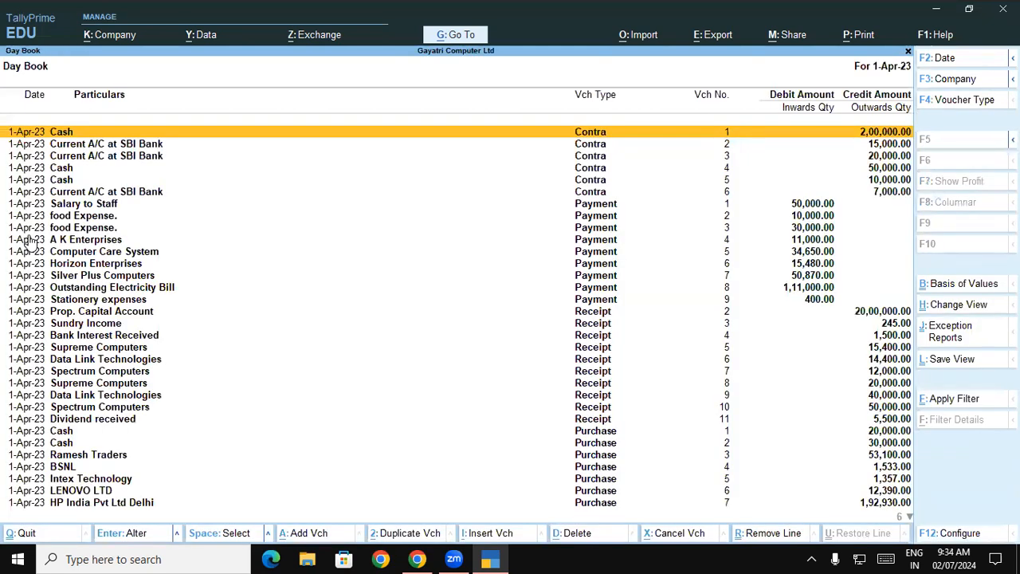
pyautogui.press('Down')
pyautogui.press('Down')
pyautogui.press('Down')
pyautogui.press('Down')
pyautogui.press('Down')
pyautogui.press('Down')
pyautogui.press('Down')
pyautogui.press('Down')
pyautogui.press('Down')
pyautogui.press('Down')
pyautogui.press('Down')
pyautogui.press('Down')
pyautogui.press('Down')
pyautogui.press('Down')
pyautogui.press('Down')
pyautogui.press('Down')
pyautogui.press('Down')
pyautogui.press('Down')
pyautogui.press('Down')
pyautogui.press('Down')
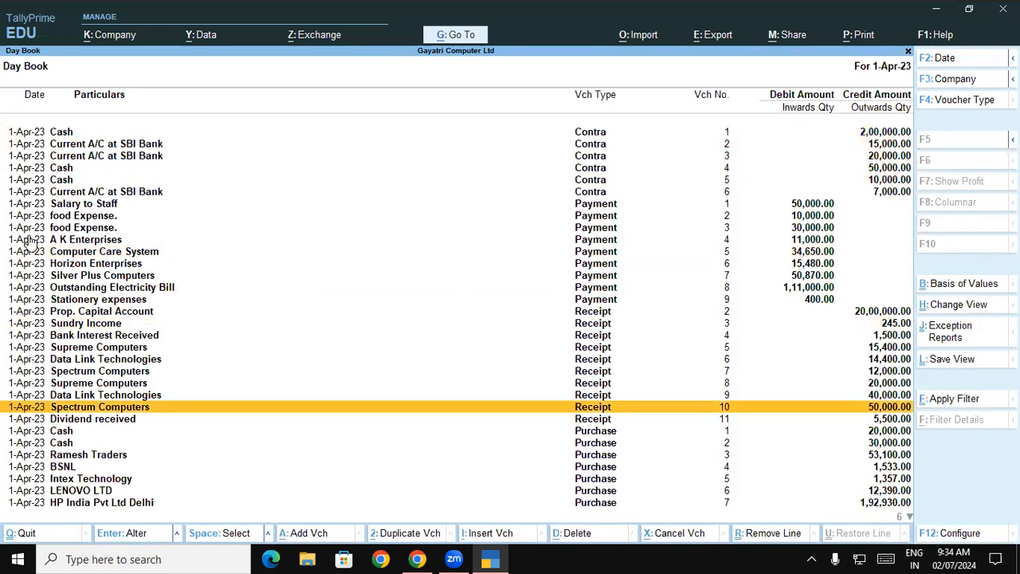
pyautogui.press('Return')
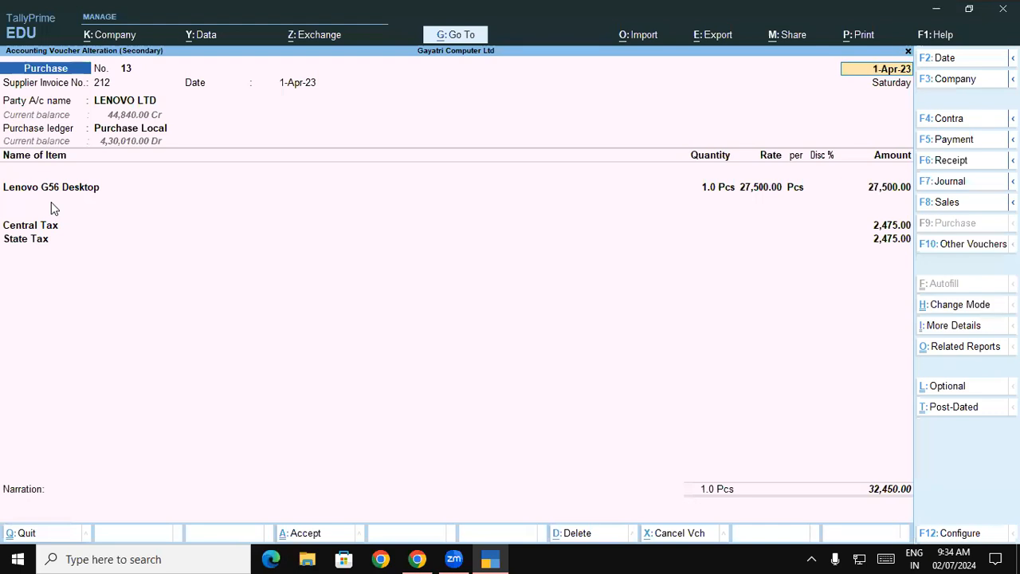
pyautogui.hotkey('ctrl', 'a')
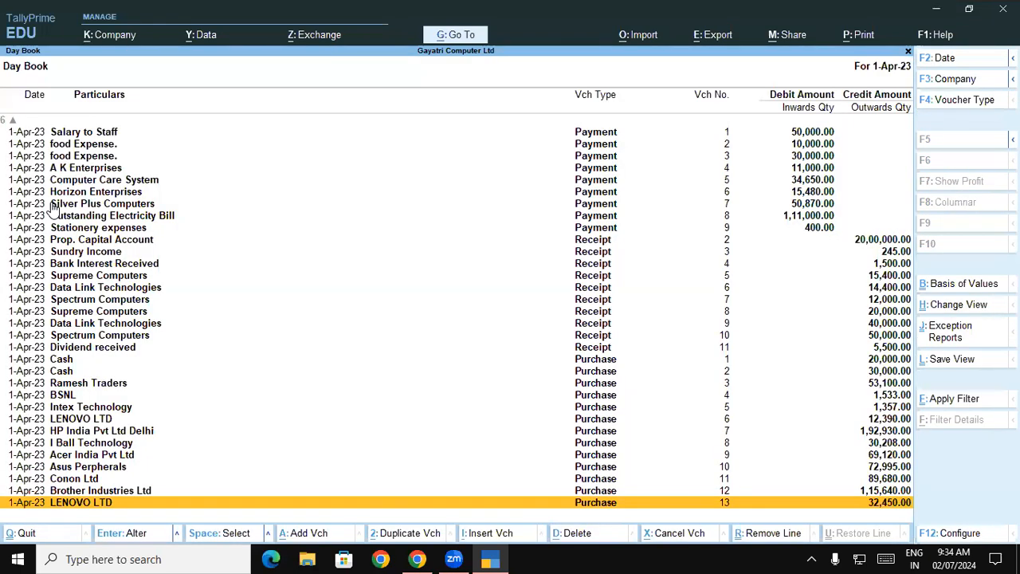
# Step: Switch to the PDF notes in Chrome, highlight Voucher Types in the zero-valued transaction instructions, and return to TallyPrime
pyautogui.click(417, 559)
pyautogui.moveTo(141, 332); pyautogui.dragTo(344, 332)
pyautogui.click(491, 559)
# Step: Close the Day Book and open the list of voucher types for alteration from the Gateway of Tally
pyautogui.press('Escape')
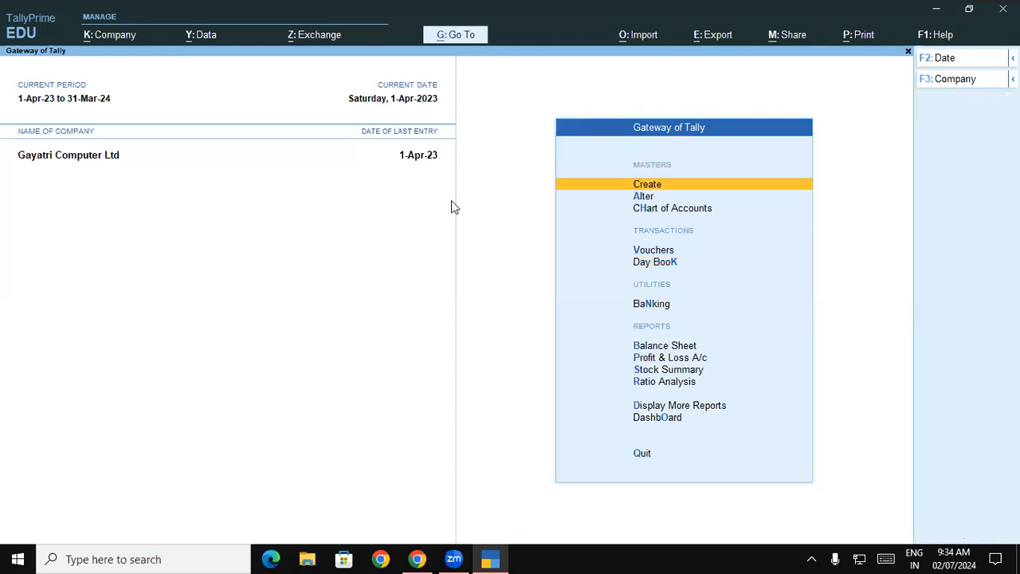
pyautogui.press('Down')
pyautogui.press('Return')
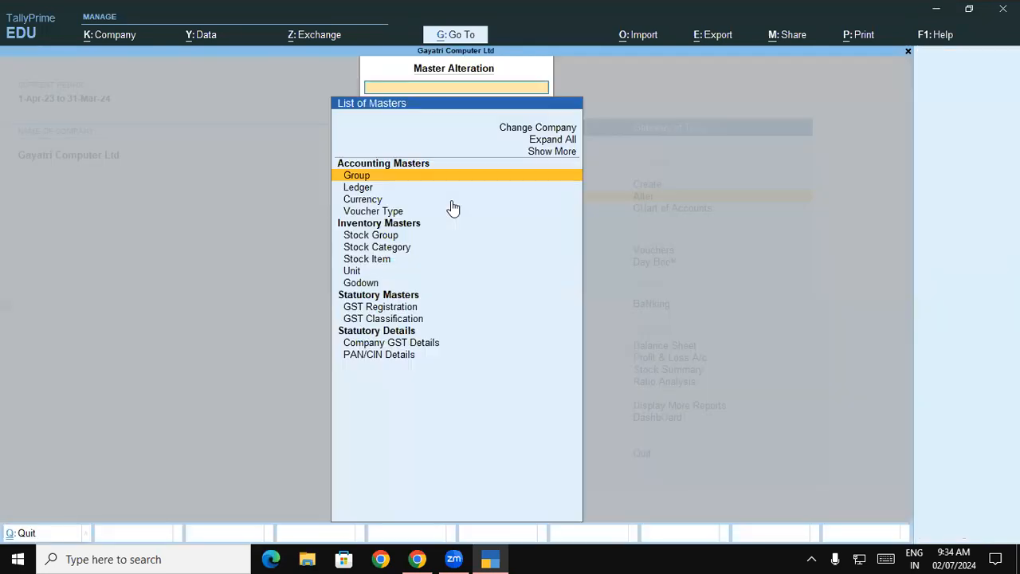
pyautogui.press('Down')
pyautogui.press('Down')
pyautogui.press('Down')
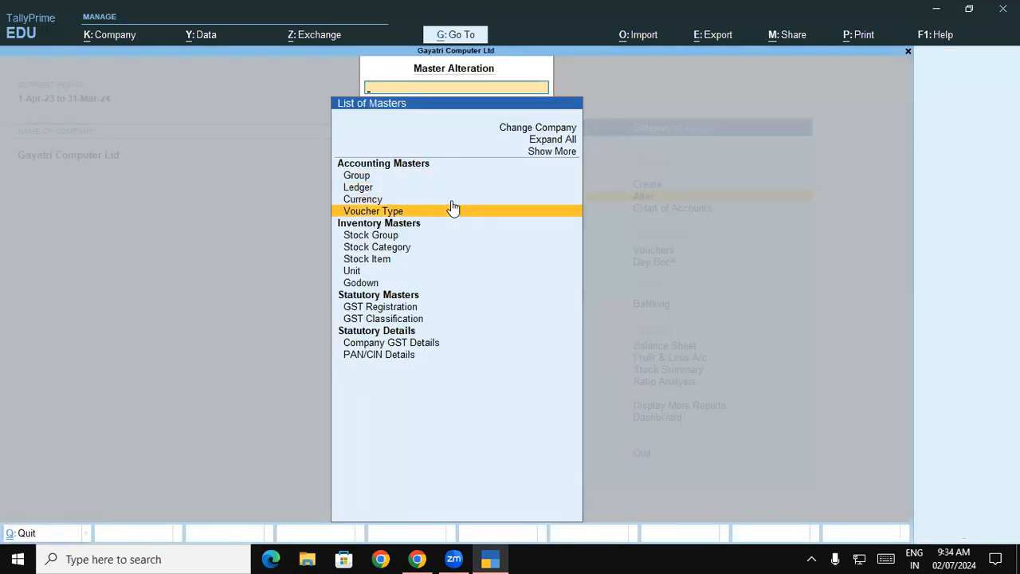
pyautogui.press('Return')
# Step: Consult the Purchase part of the PDF instructions in Chrome, and open the Purchase voucher type for alteration in TallyPrime
pyautogui.hotkey('alt', 'Tab')
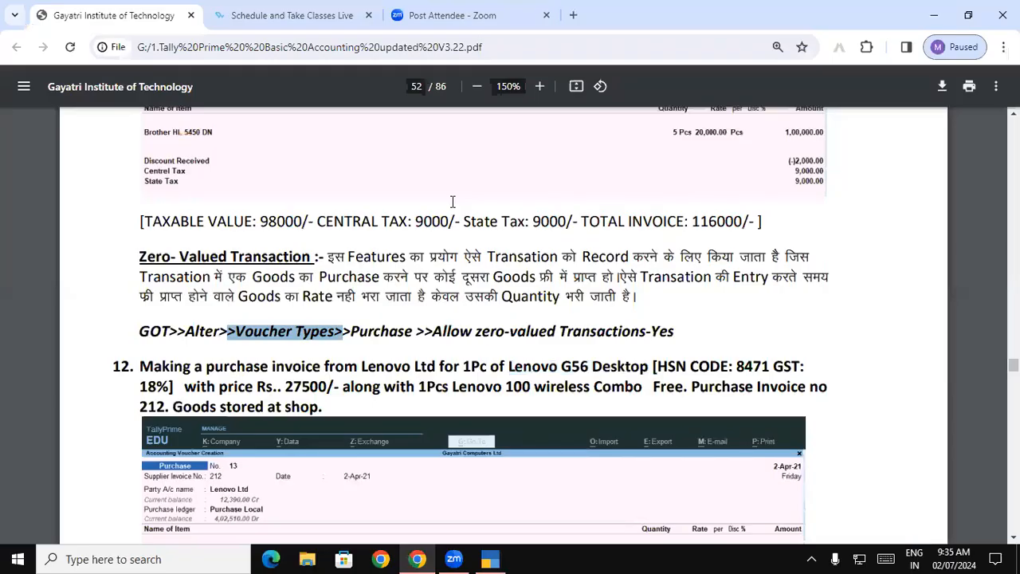
pyautogui.doubleClick(373, 332)
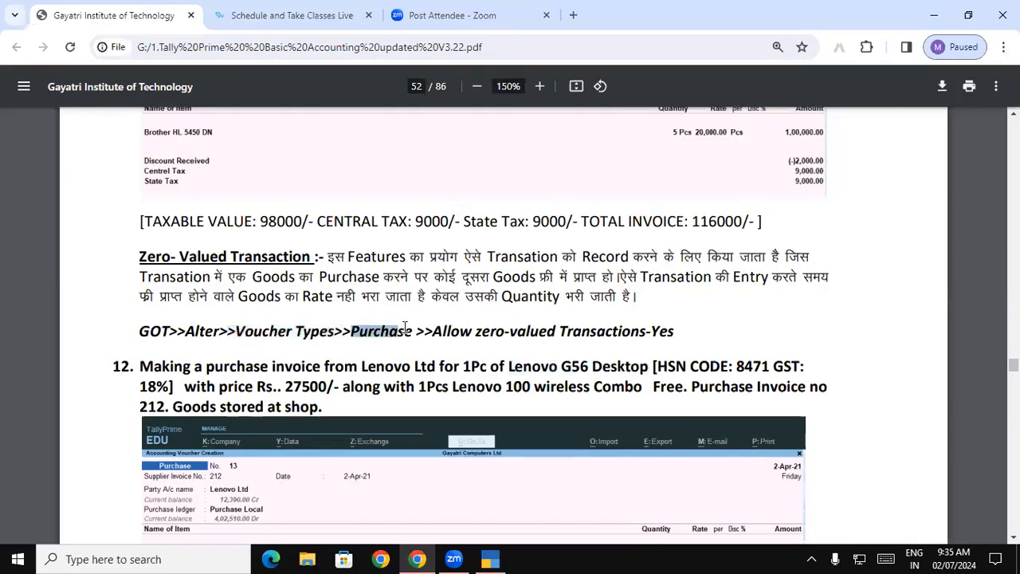
pyautogui.hotkey('alt', 'Tab')
pyautogui.write('p')
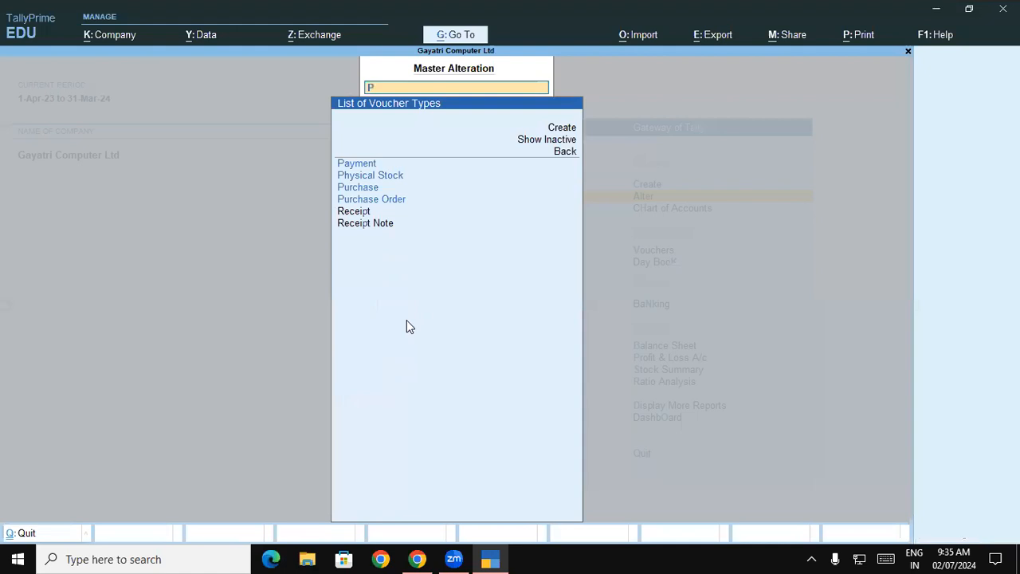
pyautogui.press('Down')
pyautogui.press('Down')
pyautogui.press('Return')
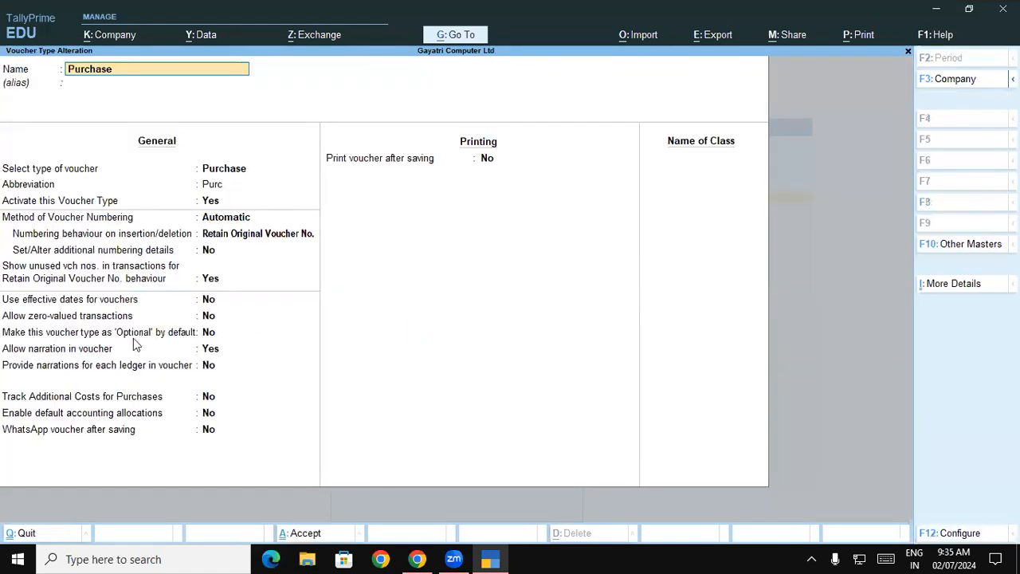
# Step: Set Allow zero-valued transactions to Yes for the Purchase voucher type
pyautogui.click(30, 319)
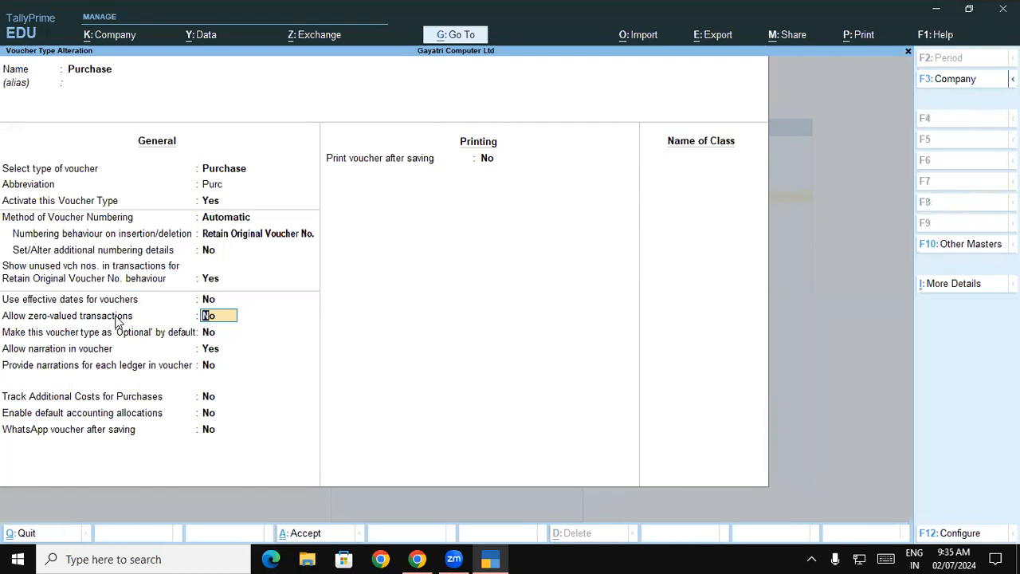
pyautogui.write('y')
pyautogui.press('Return')
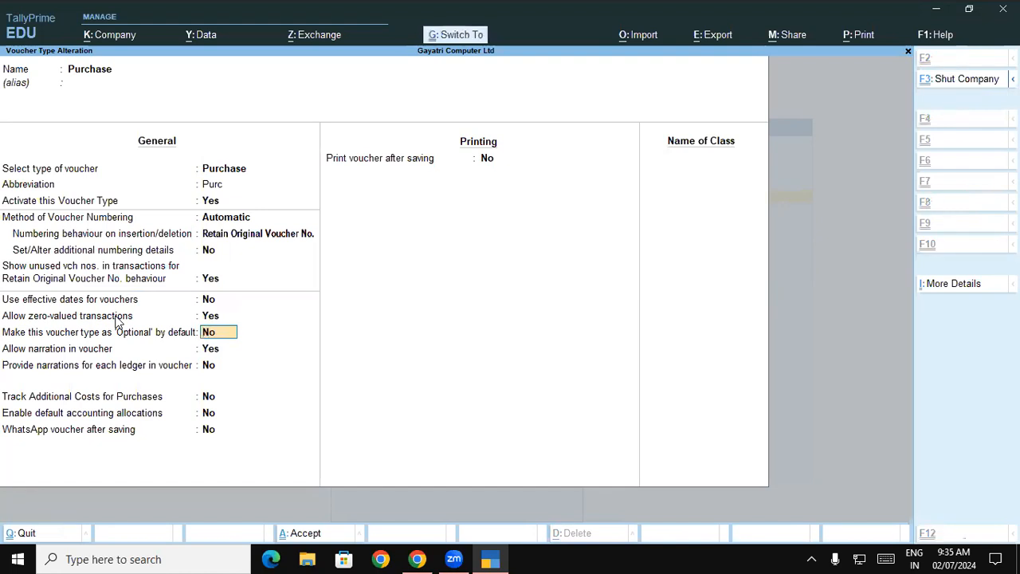
# Step: Leave the Purchase voucher type alteration and open the Day Book from the Gateway of Tally
pyautogui.hotkey('ctrl', 'q')
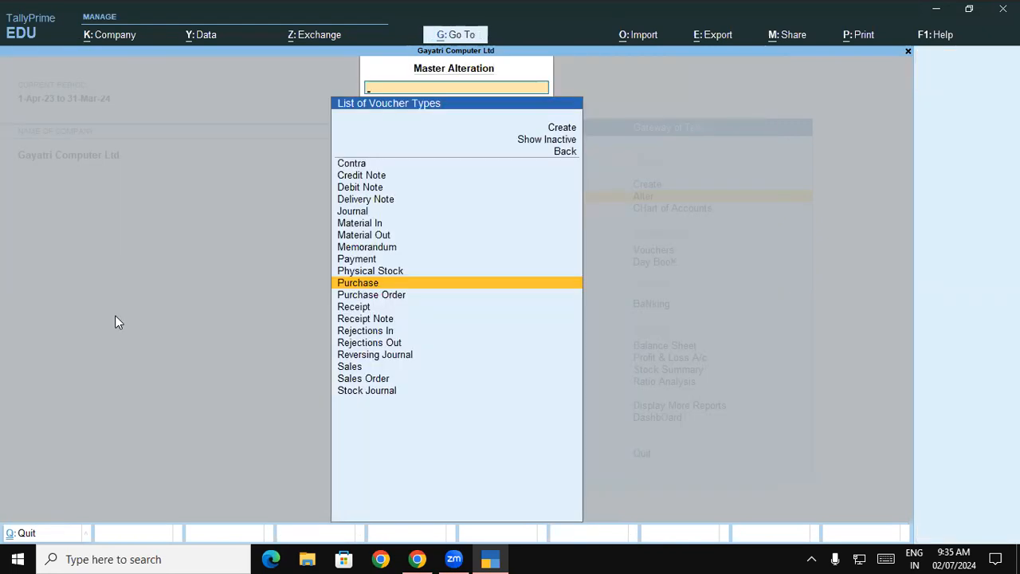
pyautogui.press('Escape')
pyautogui.press('Escape')
pyautogui.press('Down')
pyautogui.press('Down')
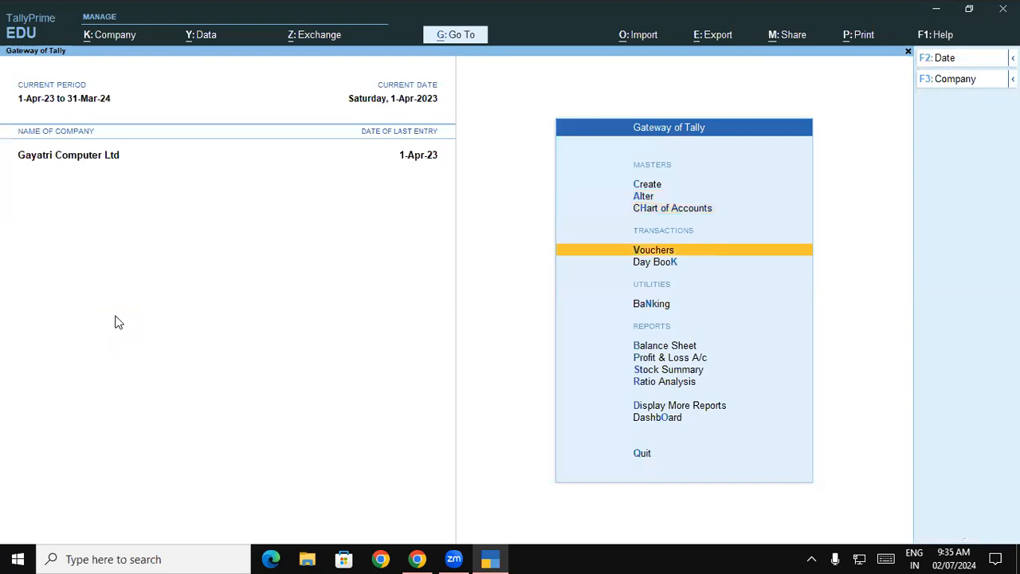
pyautogui.press('Down')
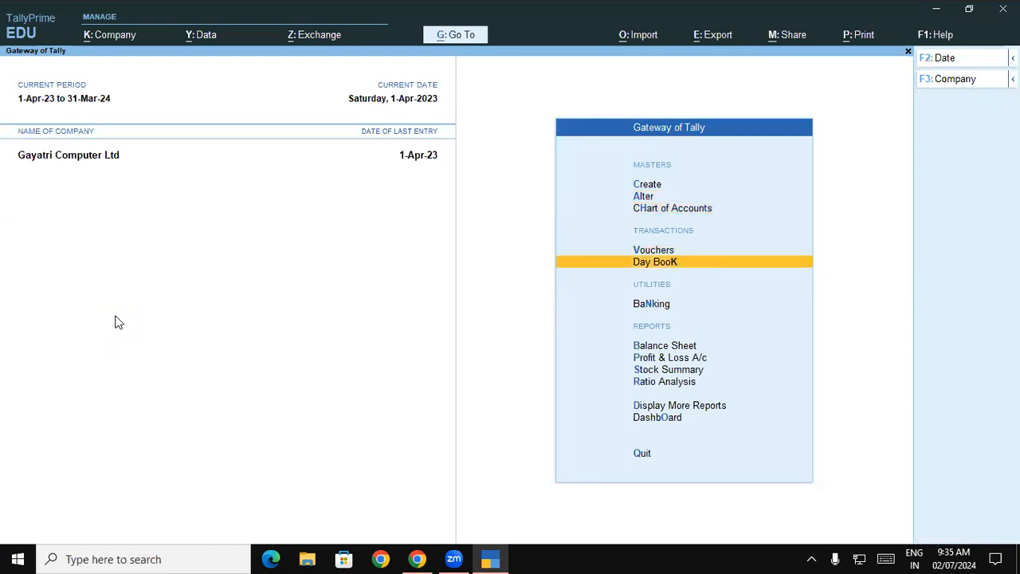
pyautogui.press('Return')
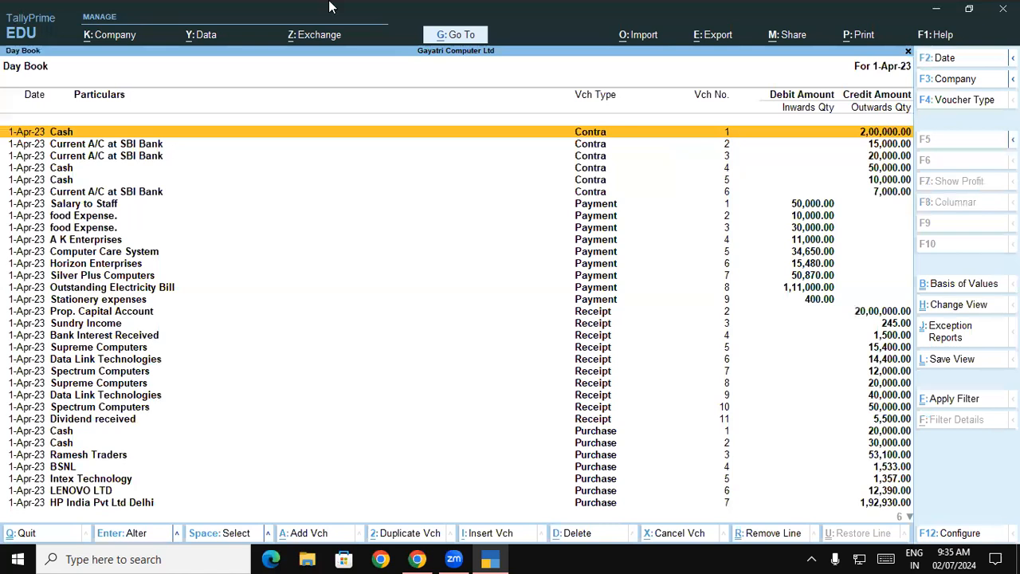
# Step: Look through the Contra, Payment, Receipt and Purchase entries in the Day Book
pyautogui.click(221, 229)
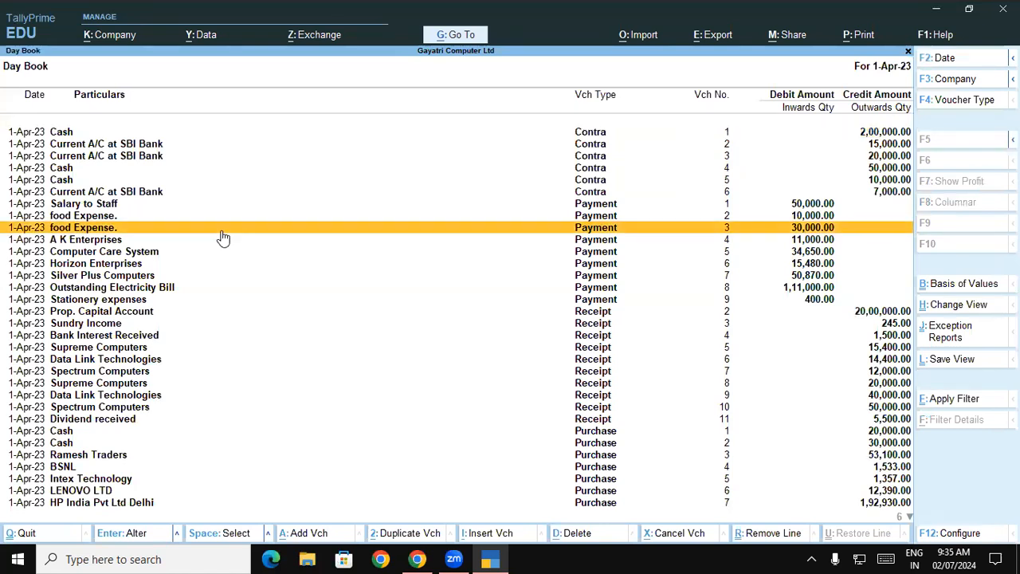
pyautogui.click(620, 180)
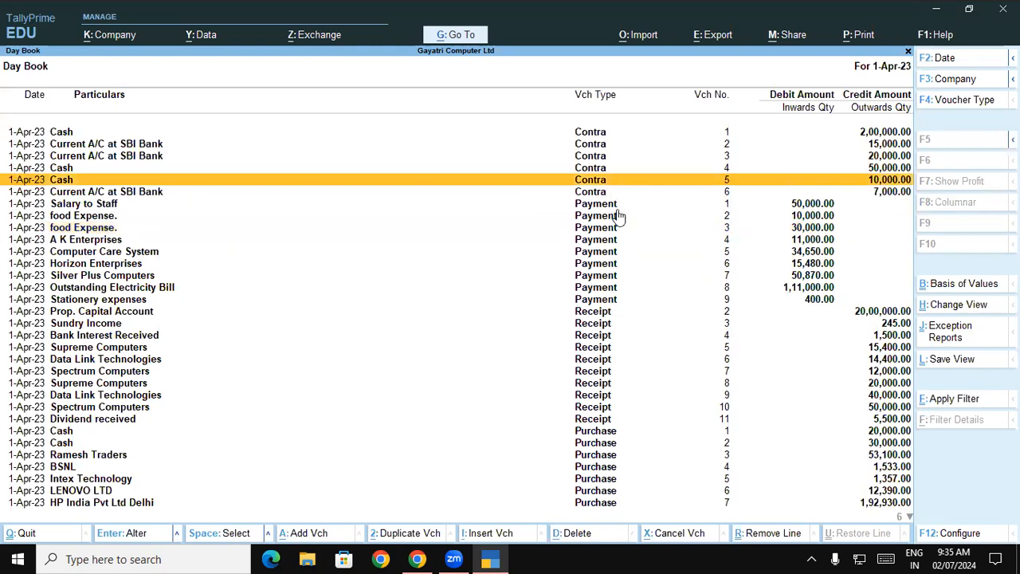
pyautogui.click(623, 300)
pyautogui.click(604, 408)
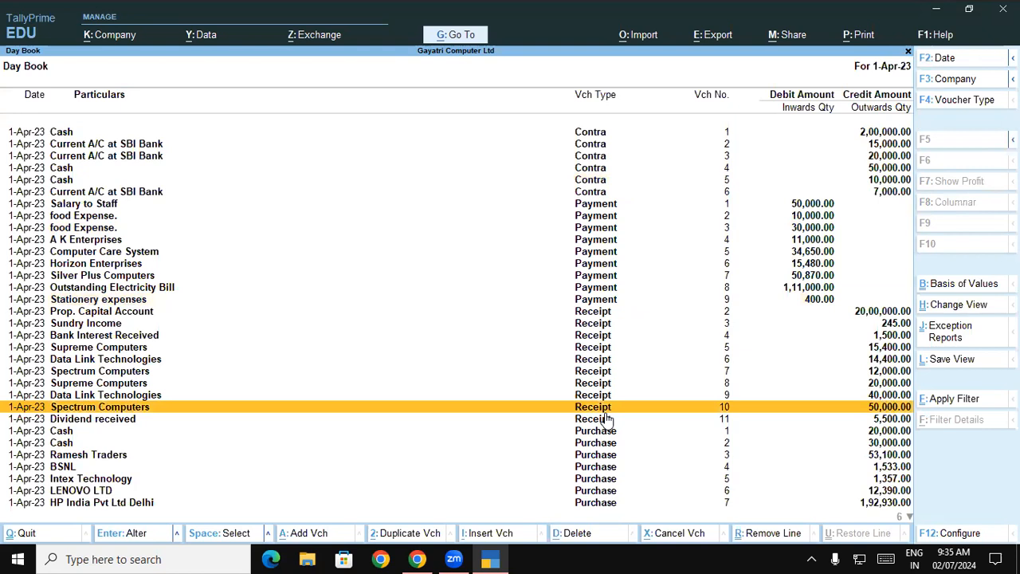
pyautogui.press('Down')
pyautogui.click(612, 494)
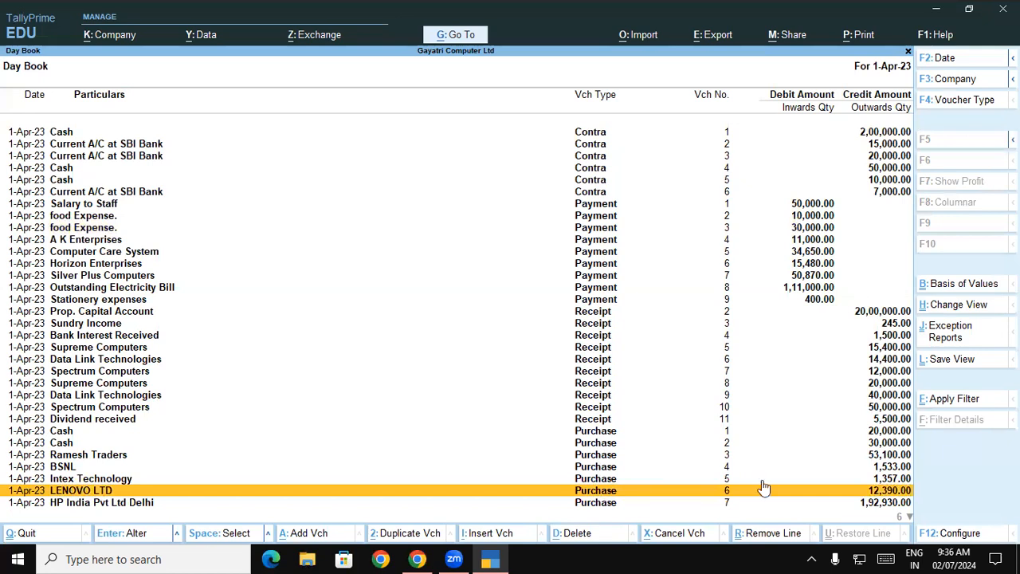
# Step: Filter the Day Book by voucher type to list only Purchase vouchers
pyautogui.click(941, 104)
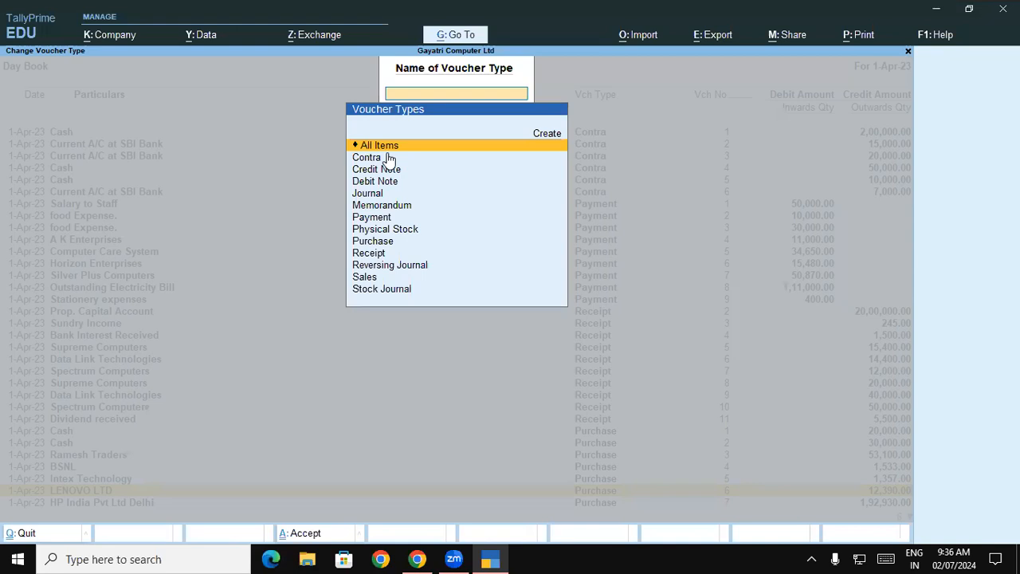
pyautogui.press('Down')
pyautogui.press('Down')
pyautogui.press('Down')
pyautogui.press('Down')
pyautogui.press('Down')
pyautogui.press('Down')
pyautogui.press('Down')
pyautogui.press('Down')
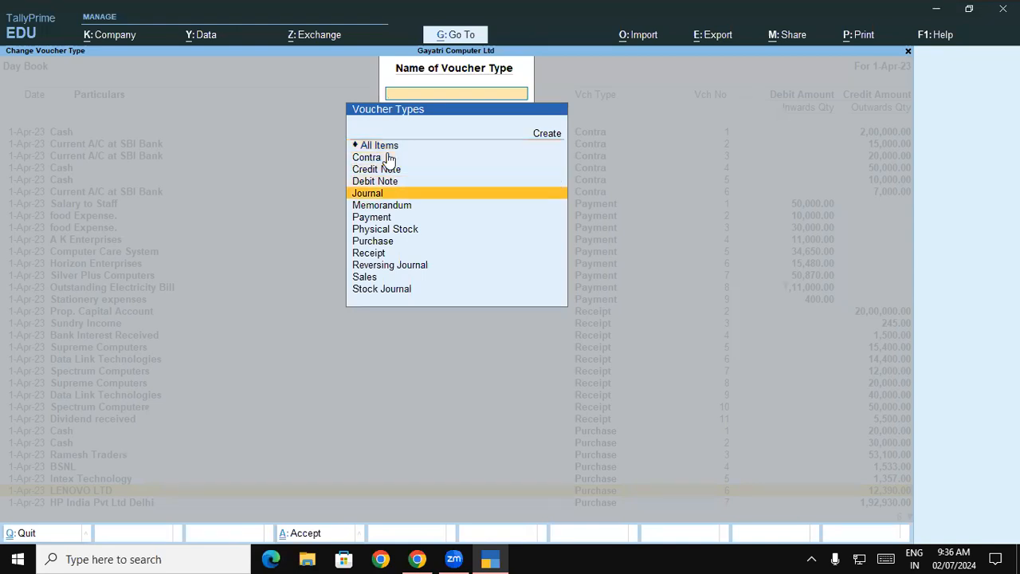
pyautogui.press('Return')
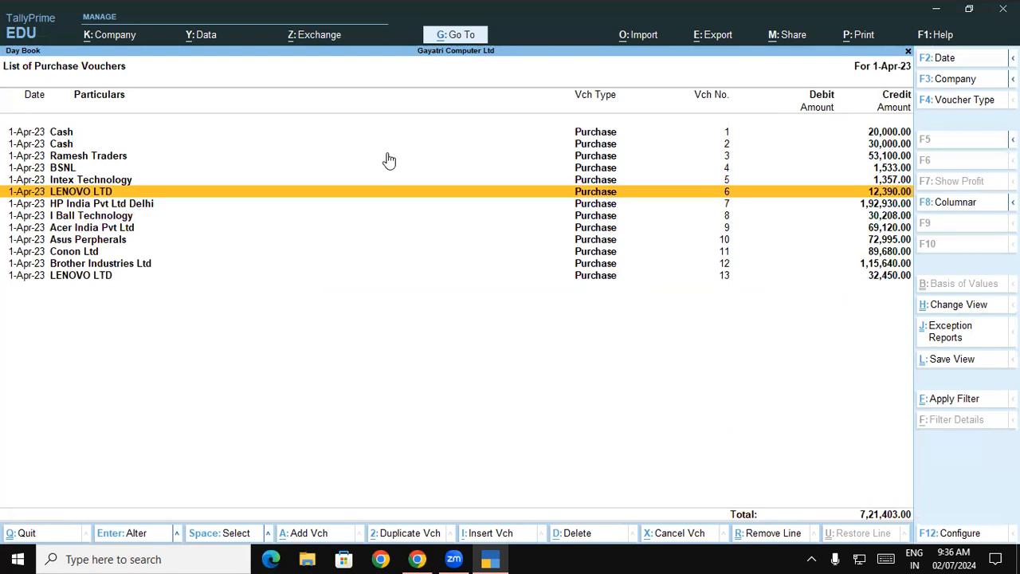
# Step: Switch the Day Book filter to Contra vouchers and reset it to All Items
pyautogui.click(950, 100)
pyautogui.press('Up')
pyautogui.press('Up')
pyautogui.press('Up')
pyautogui.press('Up')
pyautogui.press('Up')
pyautogui.press('Up')
pyautogui.press('Up')
pyautogui.press('Up')
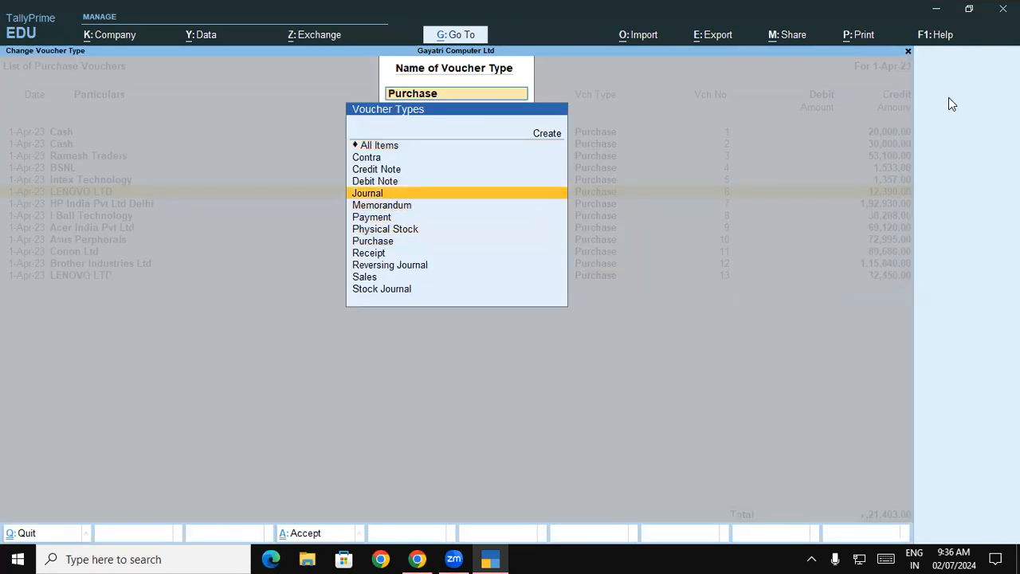
pyautogui.press('Return')
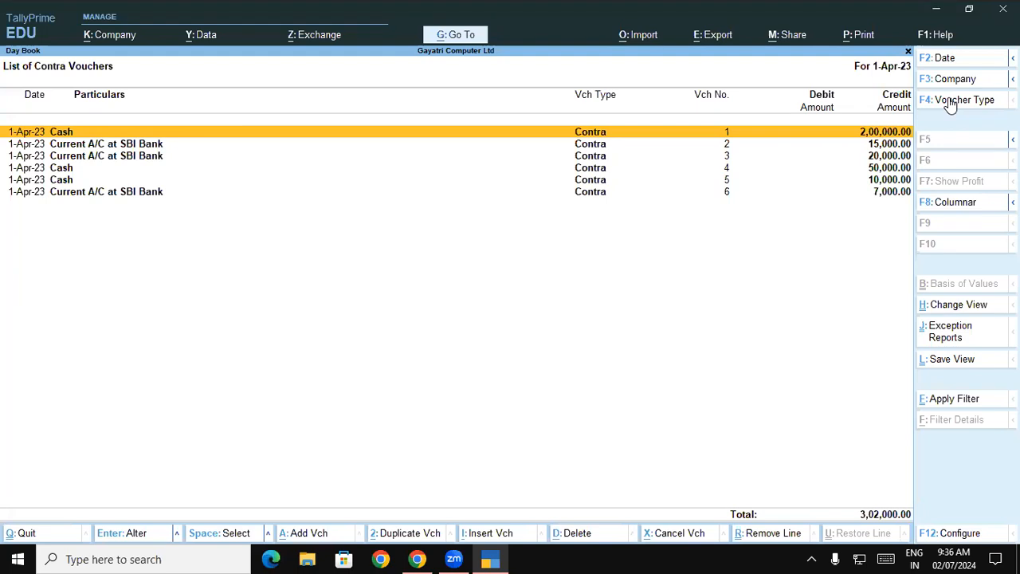
pyautogui.click(950, 100)
pyautogui.click(366, 146)
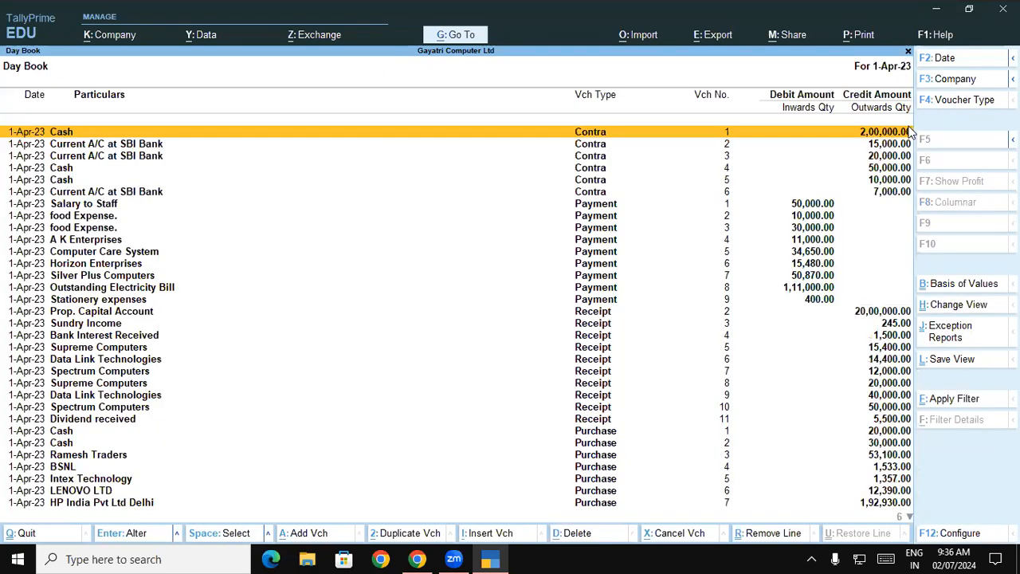
# Step: Limit the Day Book to Purchase vouchers and open LENOVO LTD voucher no. 13 for alteration
pyautogui.click(957, 111)
pyautogui.press('Down')
pyautogui.press('Down')
pyautogui.press('Down')
pyautogui.press('Down')
pyautogui.press('Down')
pyautogui.press('Down')
pyautogui.press('Down')
pyautogui.press('Down')
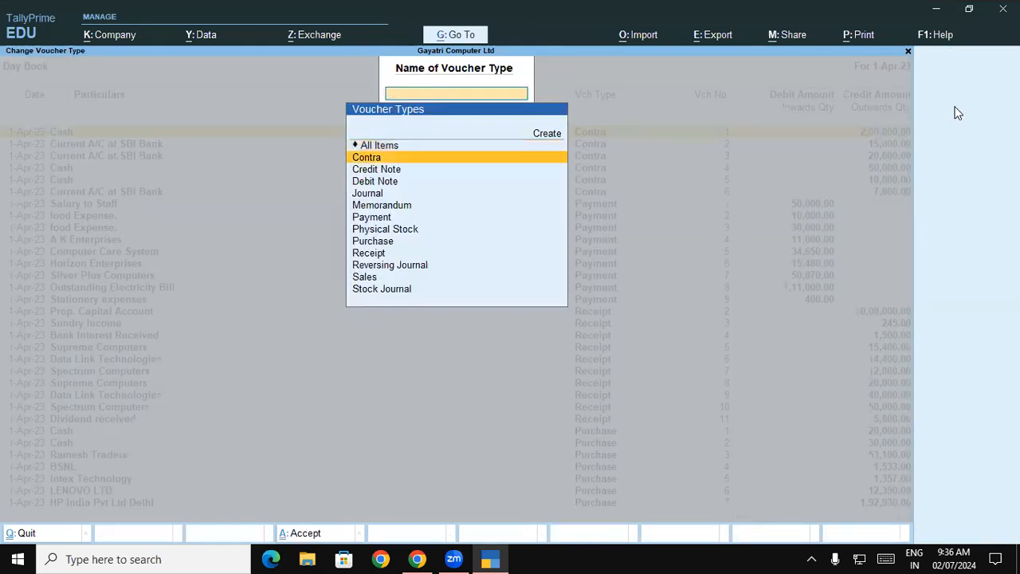
pyautogui.press('Return')
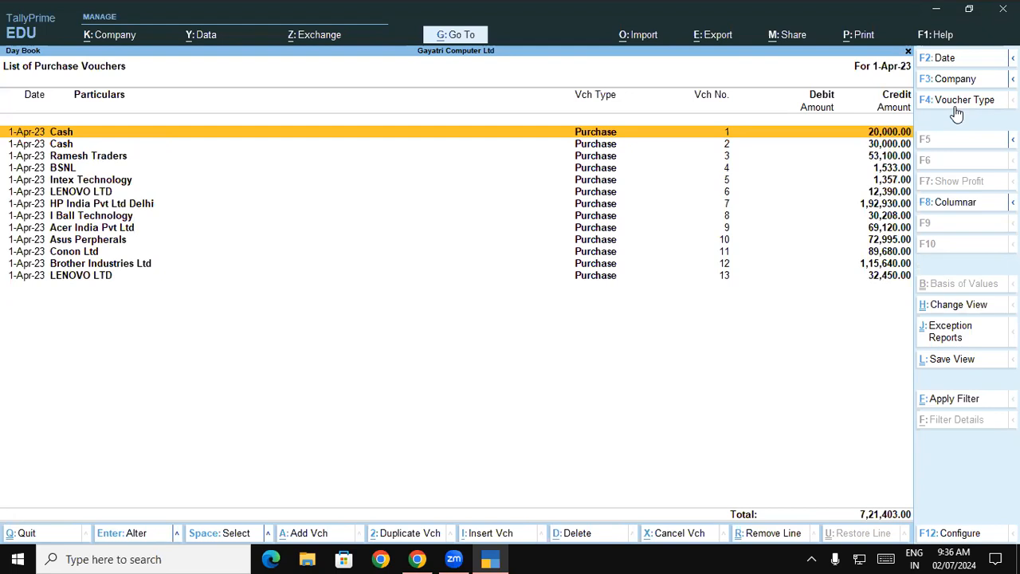
pyautogui.press('Down')
pyautogui.press('Down')
pyautogui.press('Down')
pyautogui.press('Down')
pyautogui.press('Down')
pyautogui.press('Down')
pyautogui.press('Down')
pyautogui.press('Down')
pyautogui.press('Down')
pyautogui.press('Down')
pyautogui.press('Down')
pyautogui.press('Down')
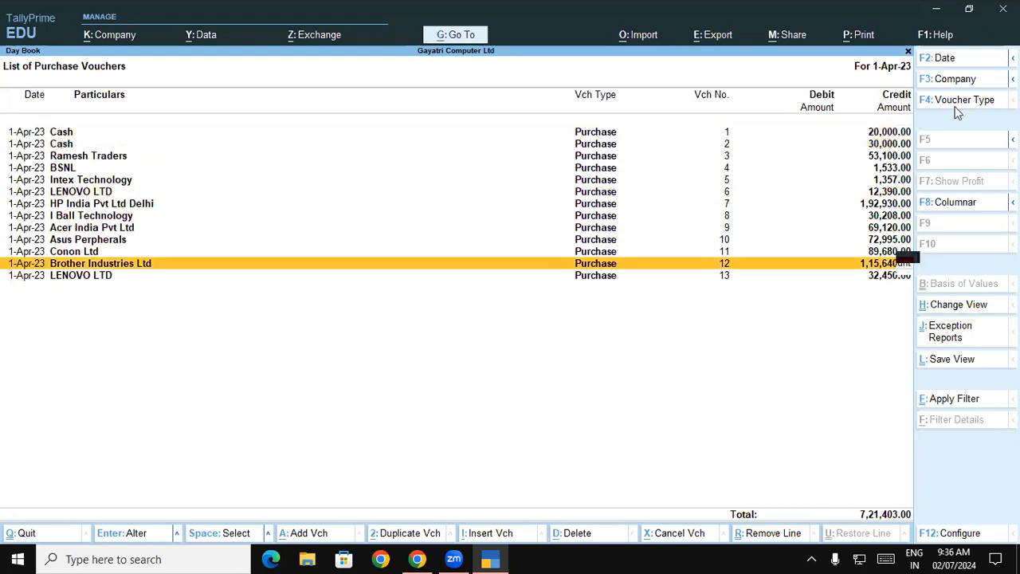
pyautogui.press('Return')
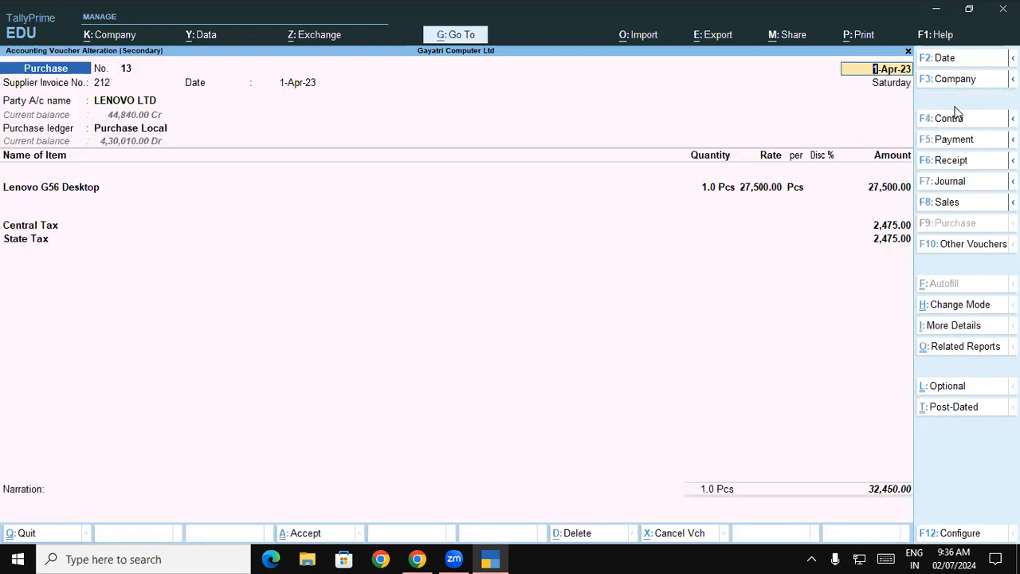
# Step: Keep the party details and the Lenovo G56 Desktop line as entered, and advance to the empty item line below it
pyautogui.press('Return')
pyautogui.press('Return')
pyautogui.press('Return')
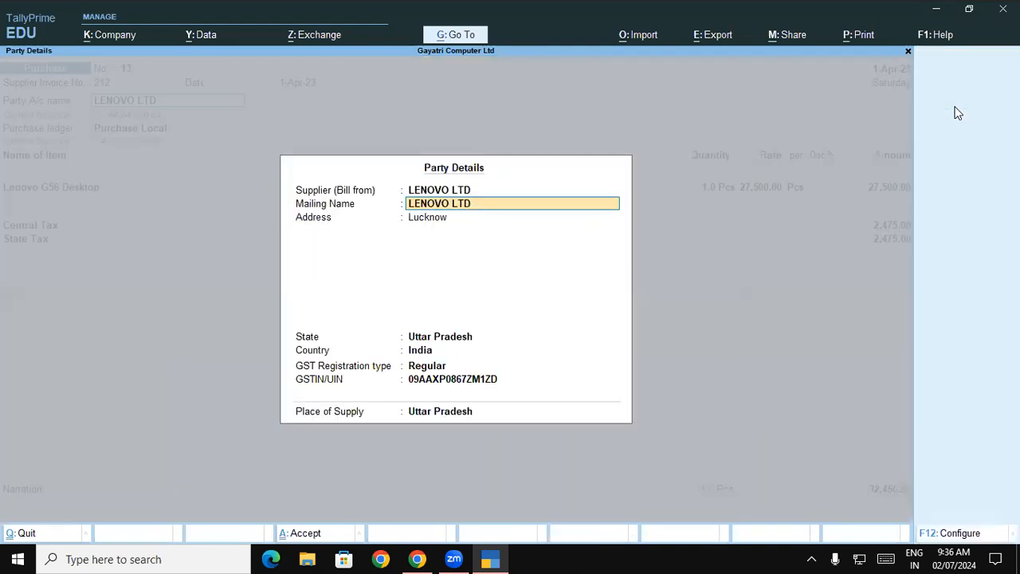
pyautogui.hotkey('ctrl', 'a')
pyautogui.press('Return')
pyautogui.press('Return')
pyautogui.press('Return')
pyautogui.press('Return')
pyautogui.press('Return')
pyautogui.press('Return')
pyautogui.press('Return')
pyautogui.press('Return')
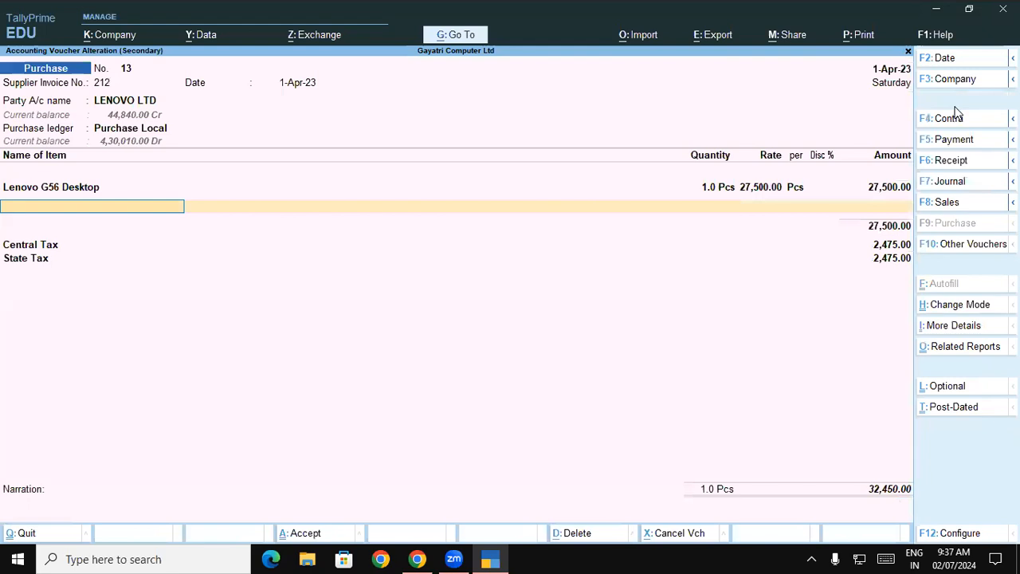
# Step: Add Lenovo 100 Wireless Combo as the second item, allocating a quantity of 1 to the Shop godown
pyautogui.write('Le')
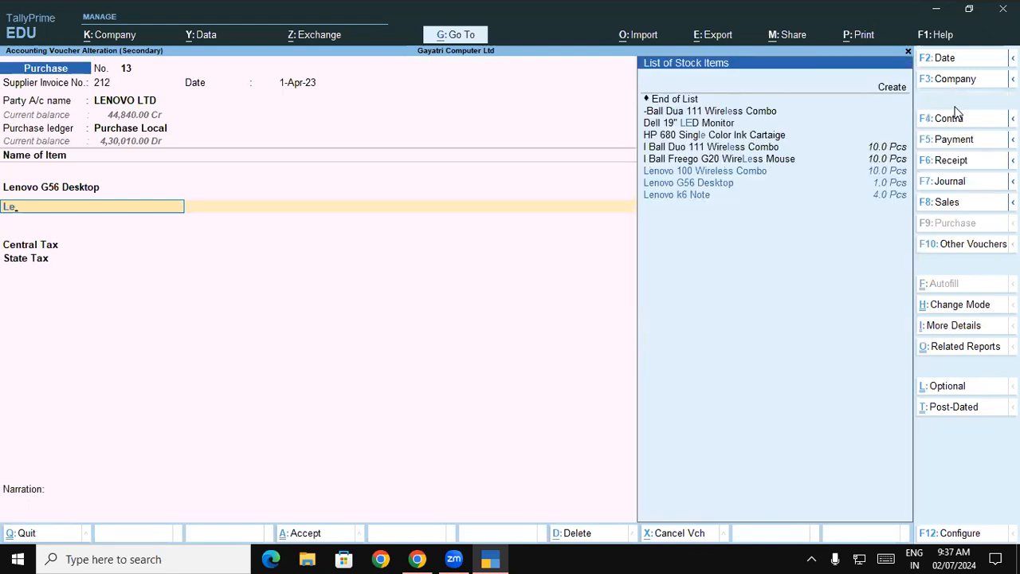
pyautogui.press('Return')
pyautogui.press('Return')
pyautogui.press('Return')
pyautogui.press('BackSpace')
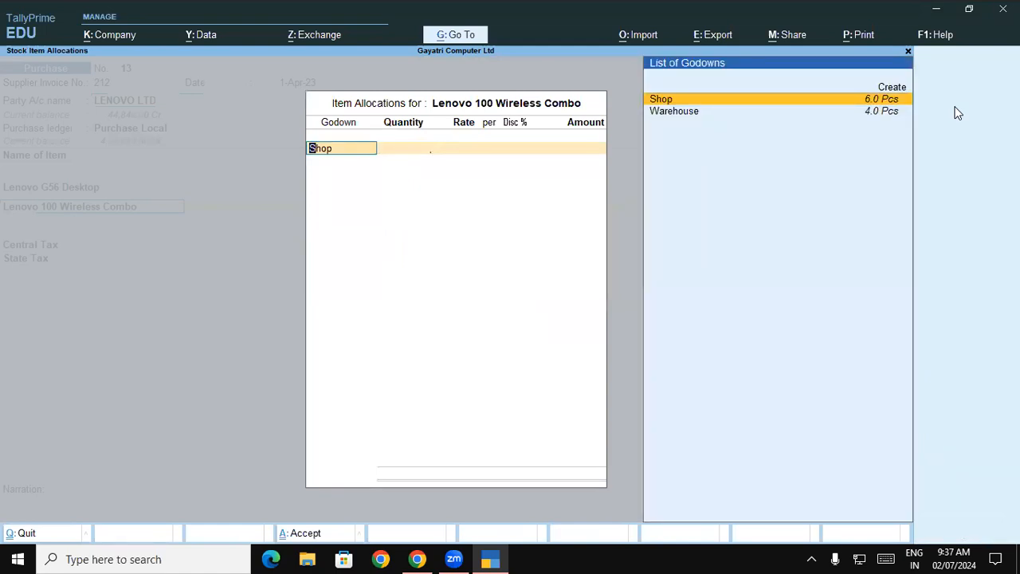
pyautogui.press('Return')
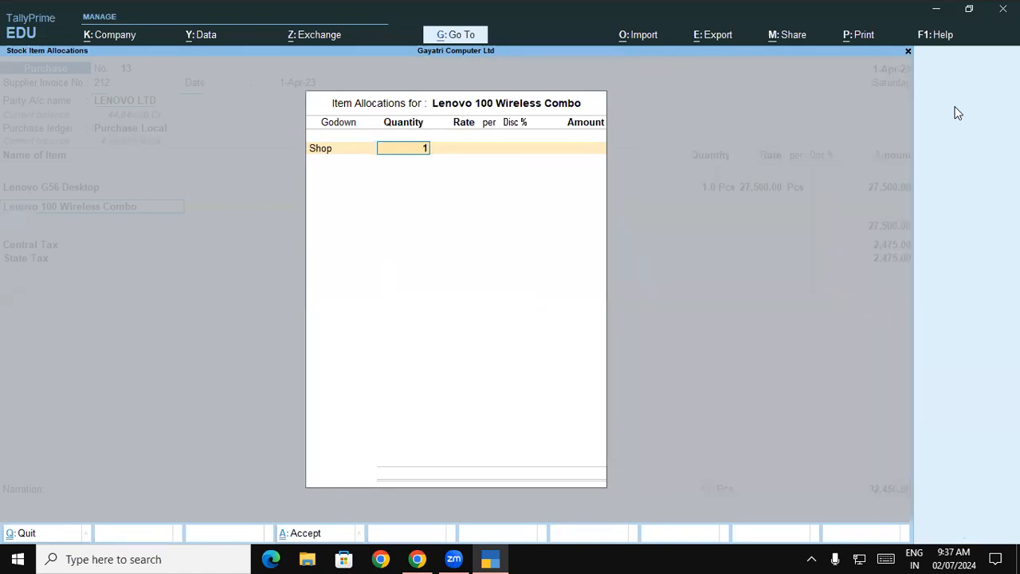
# Step: Leave the rate, discount and amount of the free Lenovo 100 Wireless Combo blank and save the voucher
pyautogui.press('Return')
pyautogui.press('BackSpace')
pyautogui.press('Return')
pyautogui.press('Return')
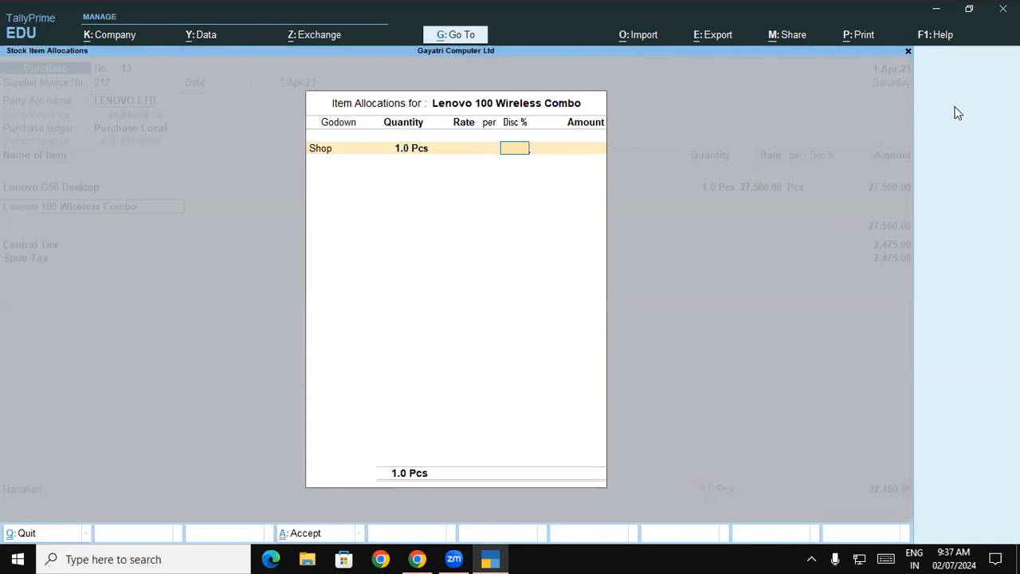
pyautogui.press('Return')
pyautogui.press('Return')
pyautogui.press('Return')
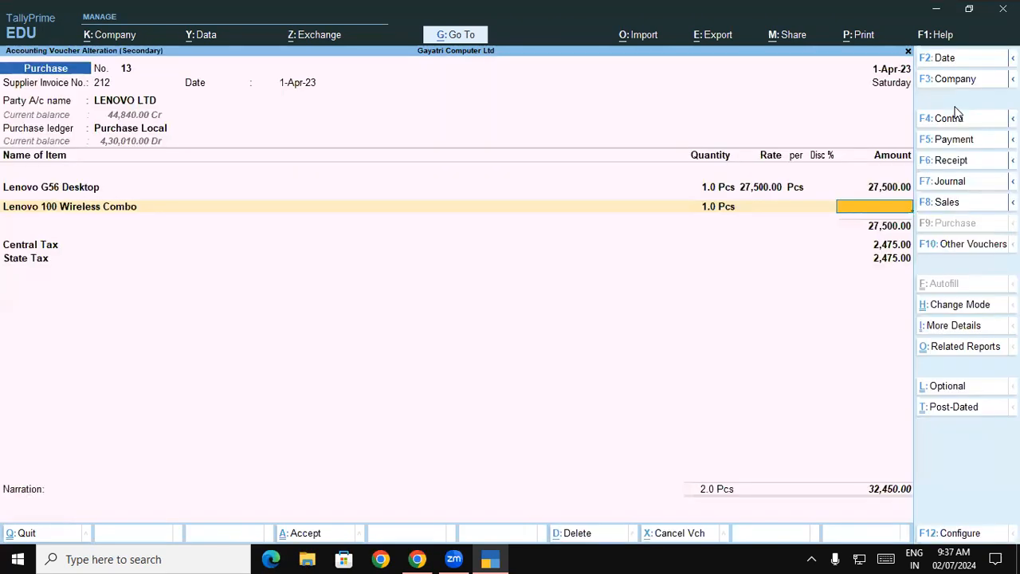
pyautogui.press('ctrl')
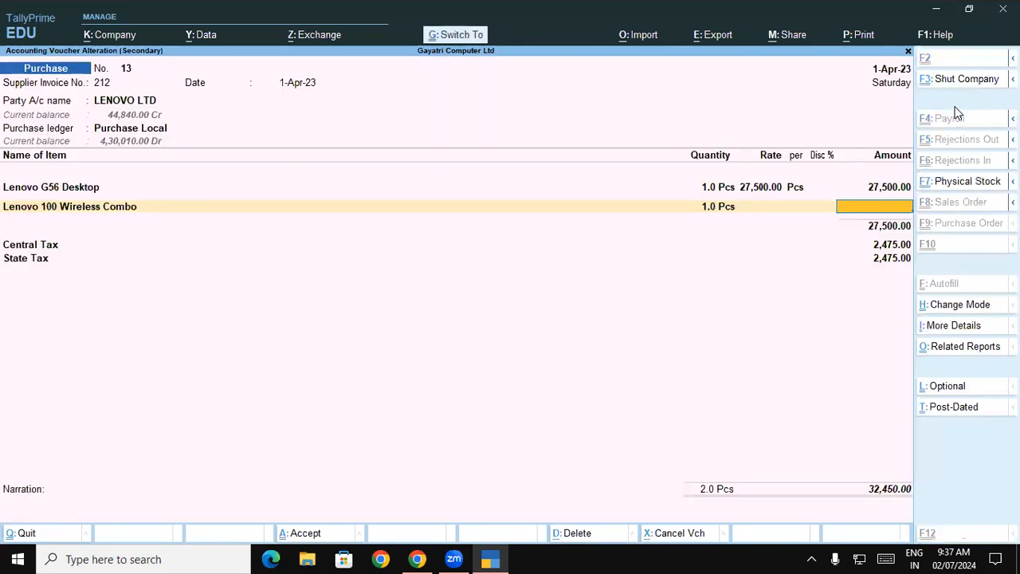
pyautogui.hotkey('ctrl', 'a')
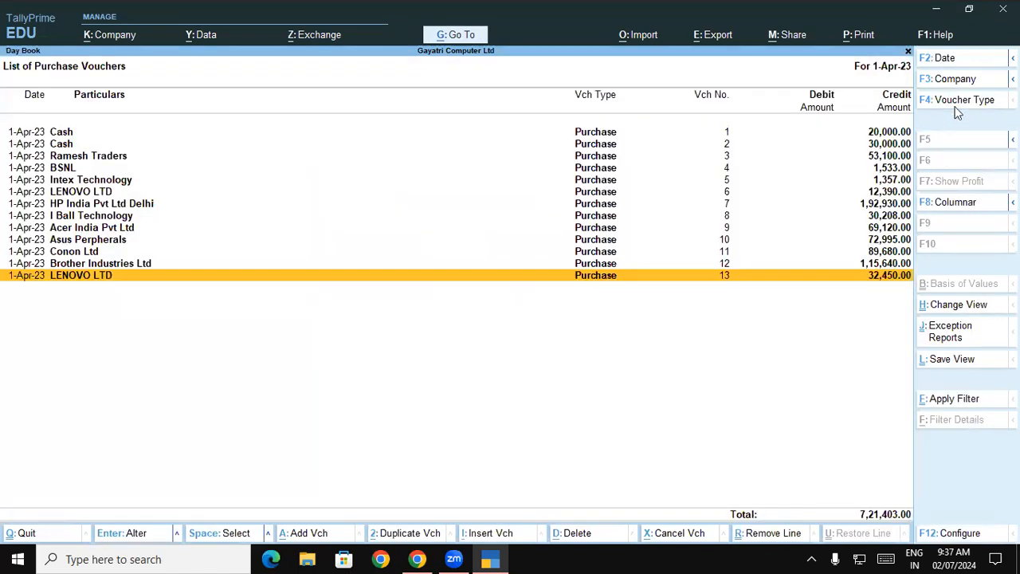
# Step: Reopen the saved LENOVO LTD voucher to check its items, and return to the Gateway of Tally
pyautogui.press('Return')
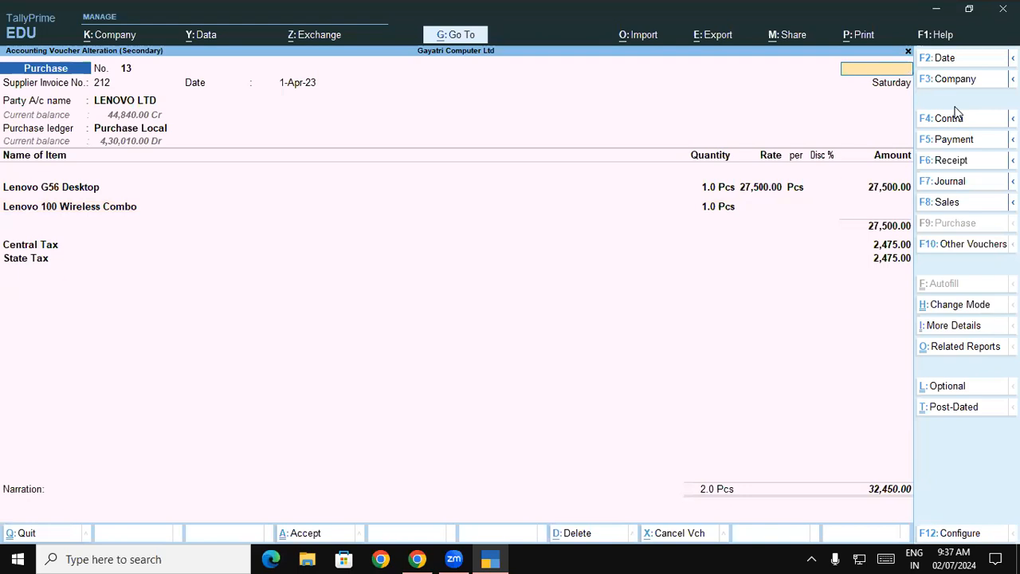
pyautogui.press('Escape')
pyautogui.press('y')
pyautogui.press('Escape')
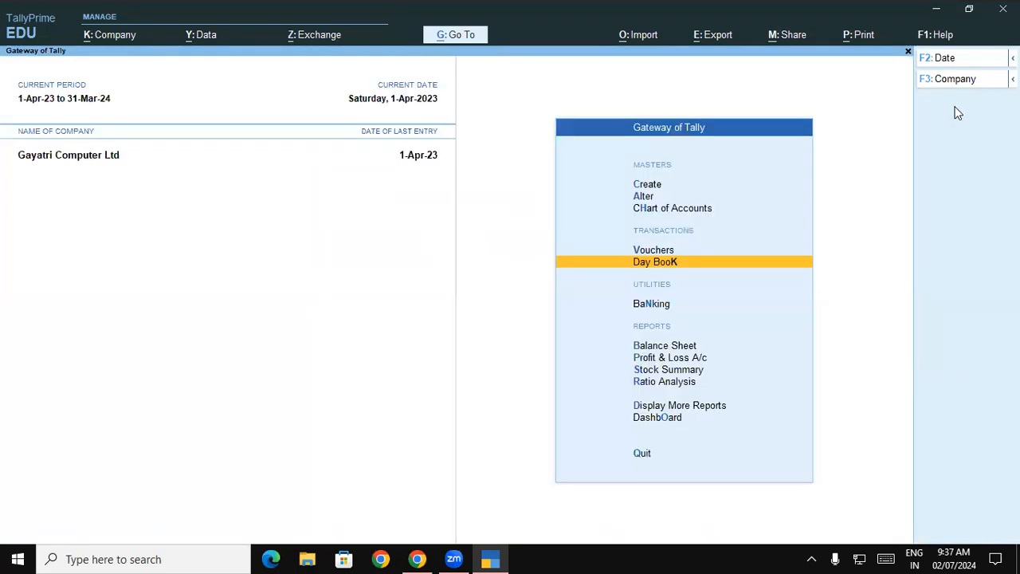
# Step: Open the Keyboard group in the Stock Summary and expand it to examine the Lenovo 100 Wireless Combo stock by godown
pyautogui.press('Down')
pyautogui.press('Down')
pyautogui.press('Down')
pyautogui.press('Down')
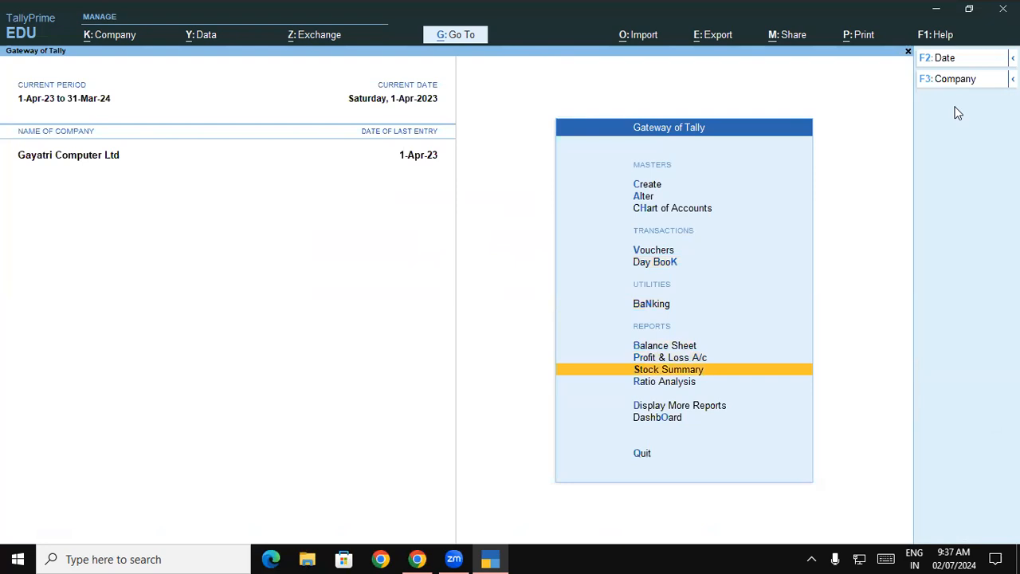
pyautogui.press('Return')
pyautogui.press('Down')
pyautogui.press('Down')
pyautogui.press('Down')
pyautogui.press('Down')
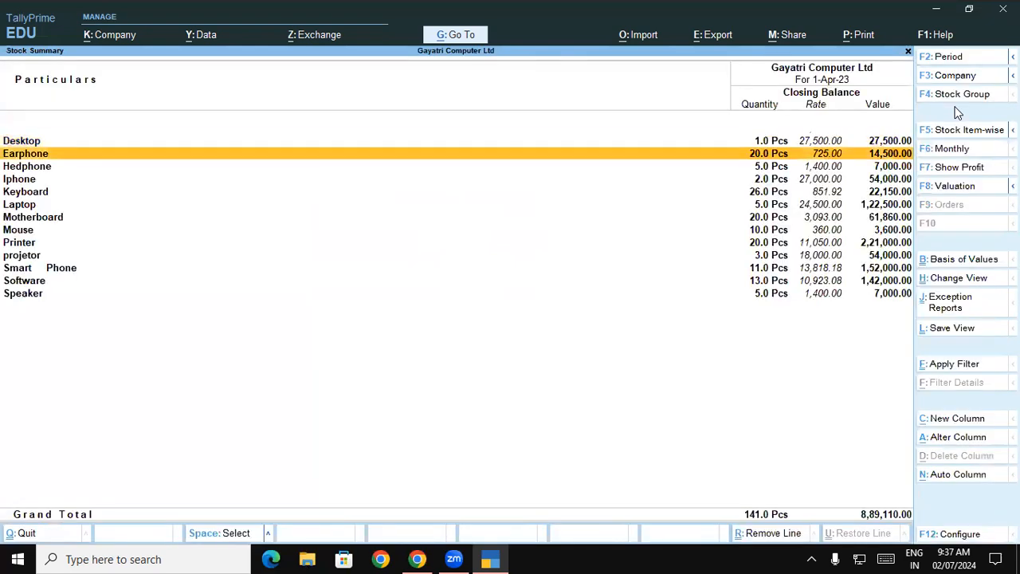
pyautogui.press('Return')
pyautogui.press('Down')
pyautogui.press('Down')
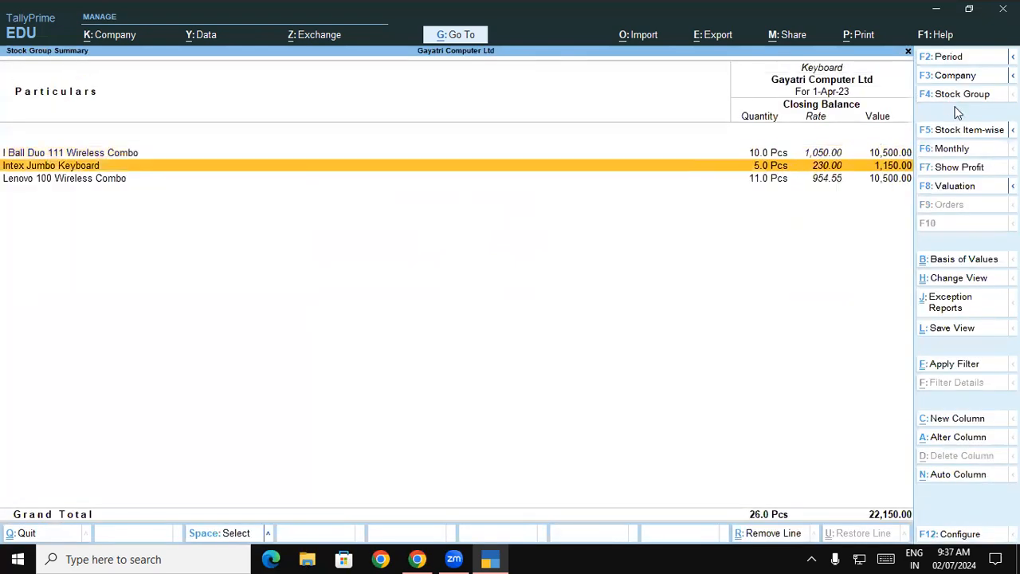
pyautogui.hotkey('alt', 'F5')
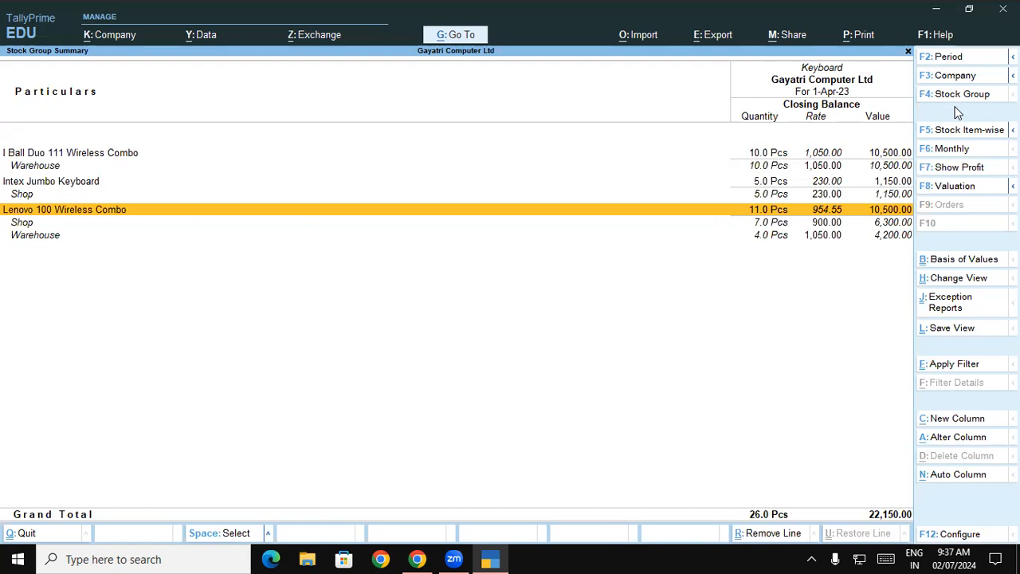
# Step: Switch to Chrome to consult the zero-valued transaction exercise in the PDF notes
pyautogui.hotkey('alt', 'Tab')
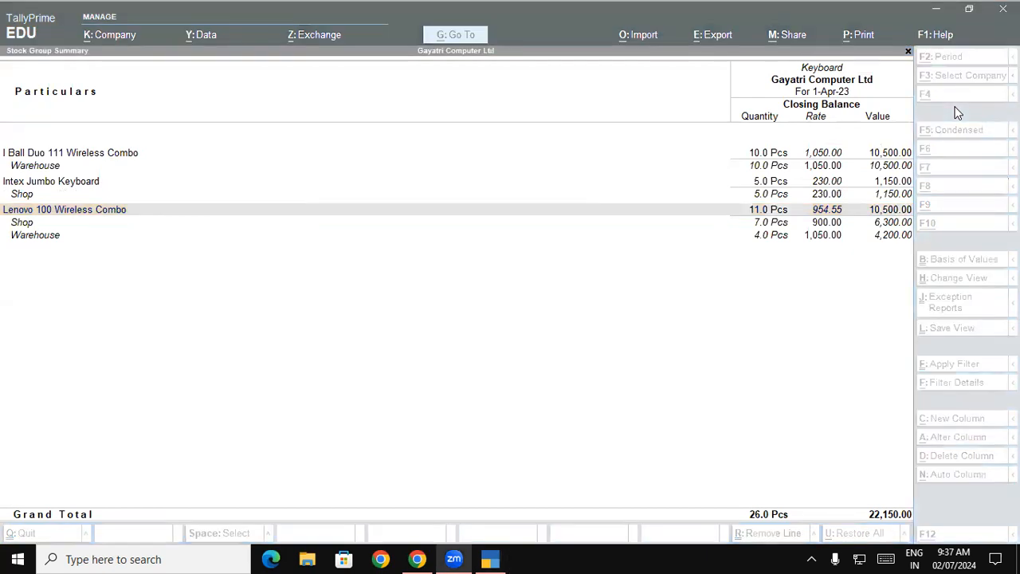
pyautogui.click(417, 559)
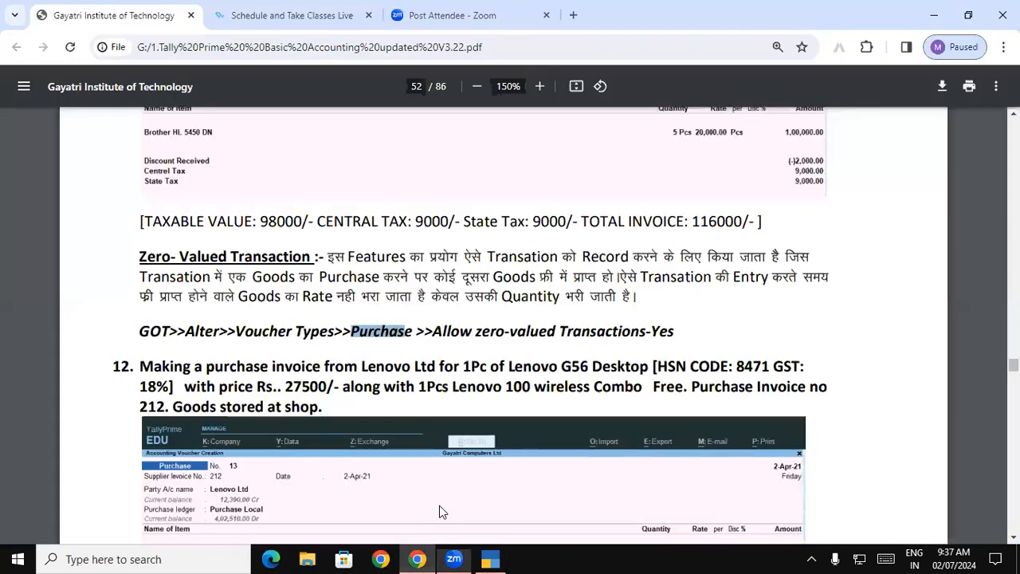
# Step: Examine exercise 13 in the PDF notes for the iBall Technology purchase of Nimble-4GF Android Tablets
pyautogui.scroll(-3, 439, 504)
pyautogui.scroll(-4, 439, 504)
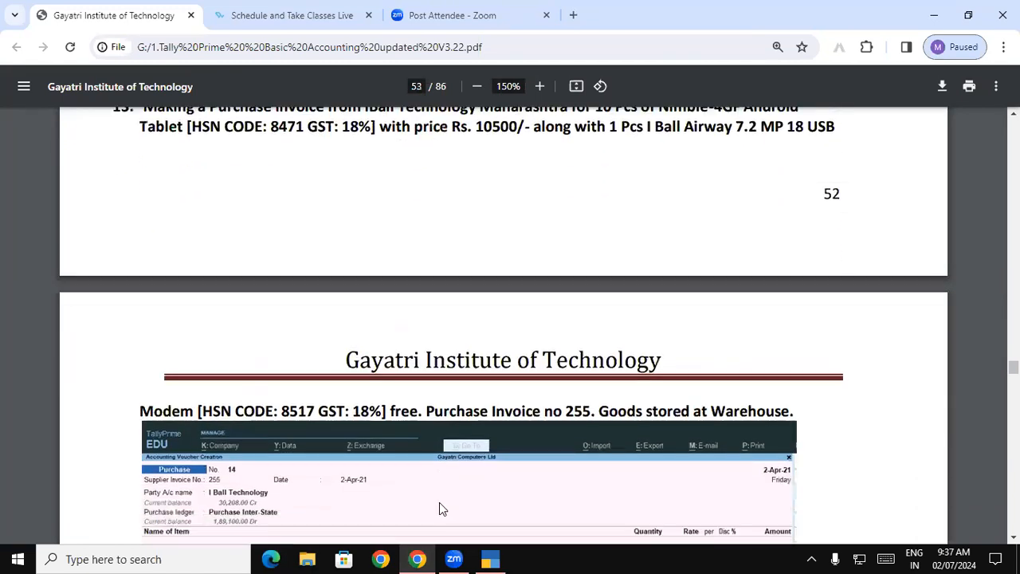
pyautogui.scroll(1, 439, 508)
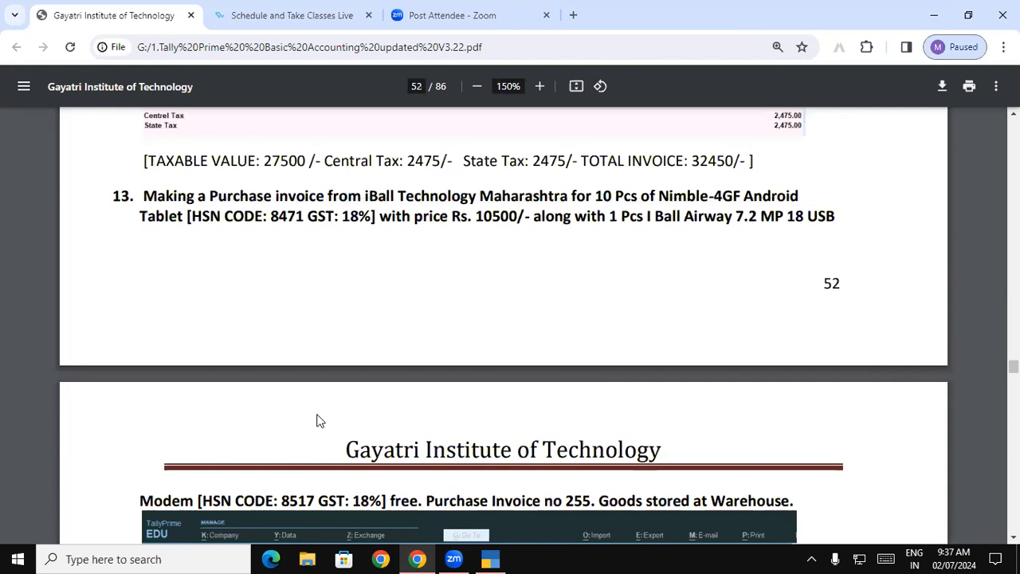
pyautogui.moveTo(166, 195); pyautogui.dragTo(182, 217)
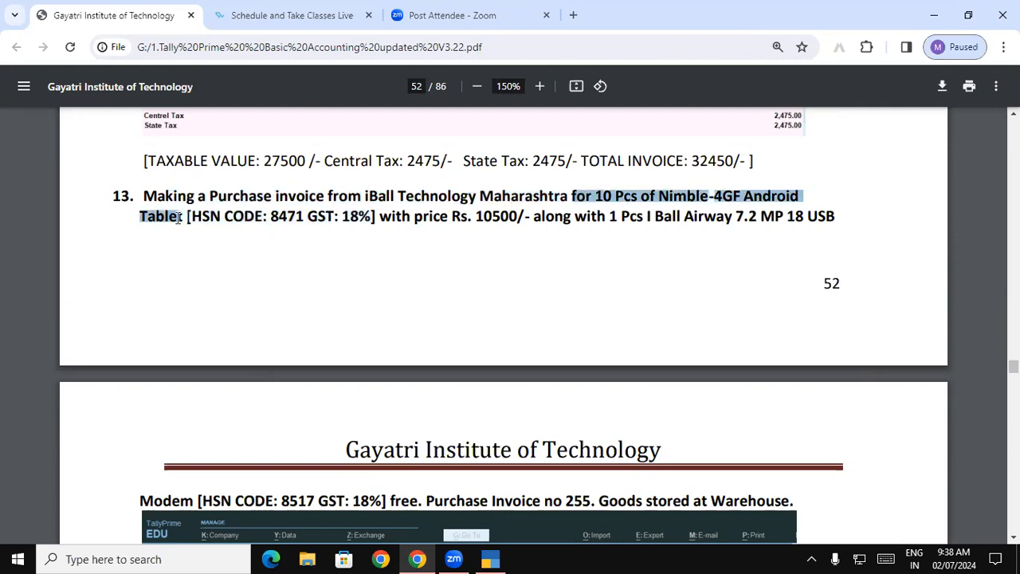
pyautogui.click(603, 204)
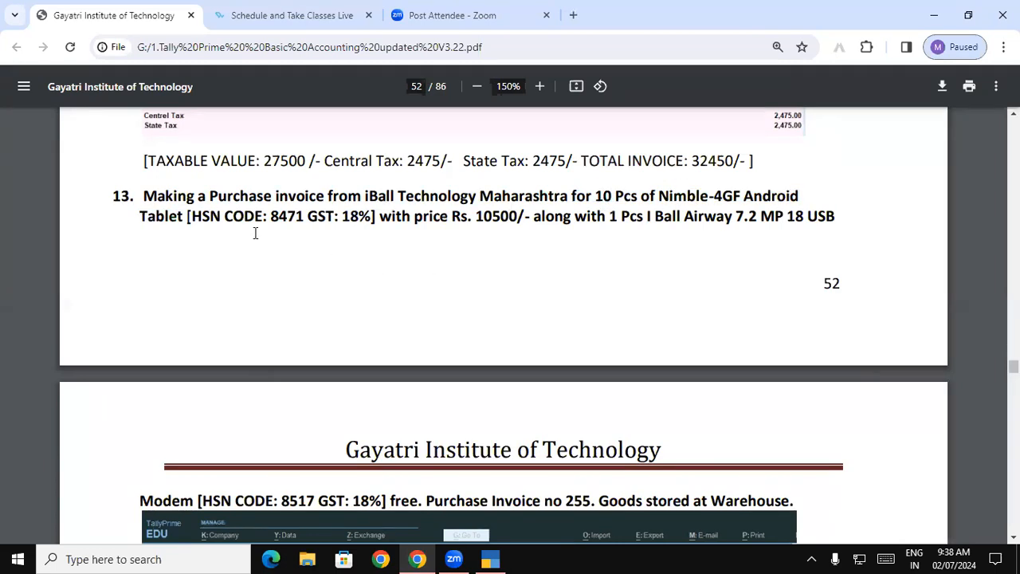
pyautogui.doubleClick(170, 218)
pyautogui.moveTo(270, 216); pyautogui.dragTo(791, 216)
pyautogui.click(793, 216)
# Step: Examine the free I Ball Airway modem, the purchase invoice number and the storage location in exercise 13
pyautogui.scroll(1, 128, 526)
pyautogui.moveTo(128, 530); pyautogui.dragTo(192, 522)
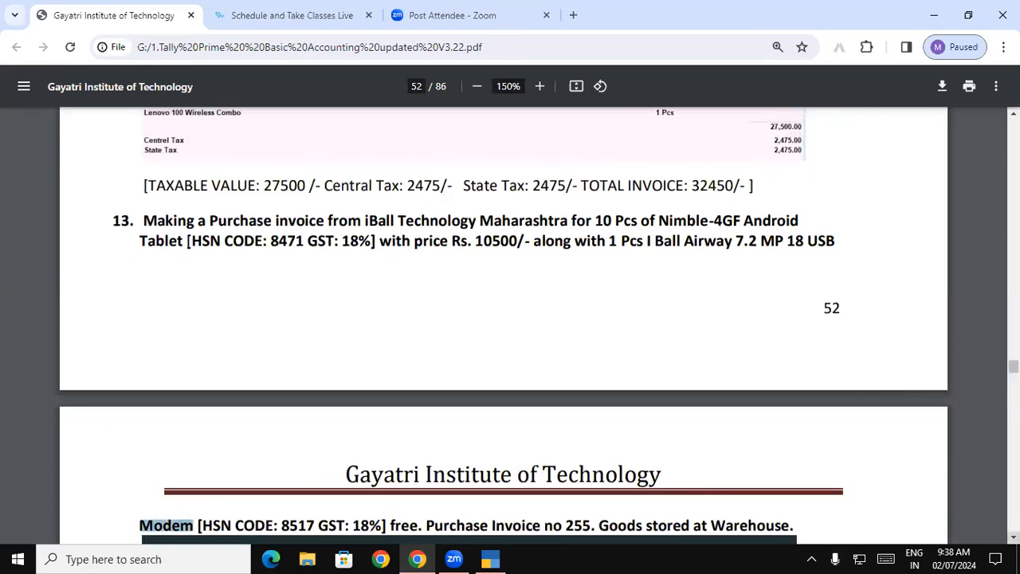
pyautogui.scroll(-2, 832, 209)
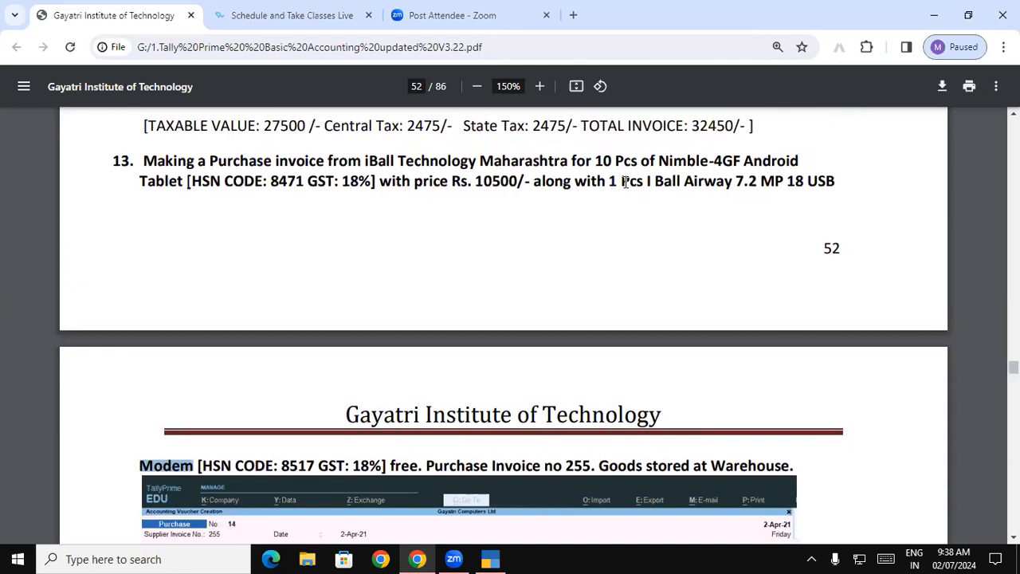
pyautogui.moveTo(624, 182); pyautogui.dragTo(725, 190)
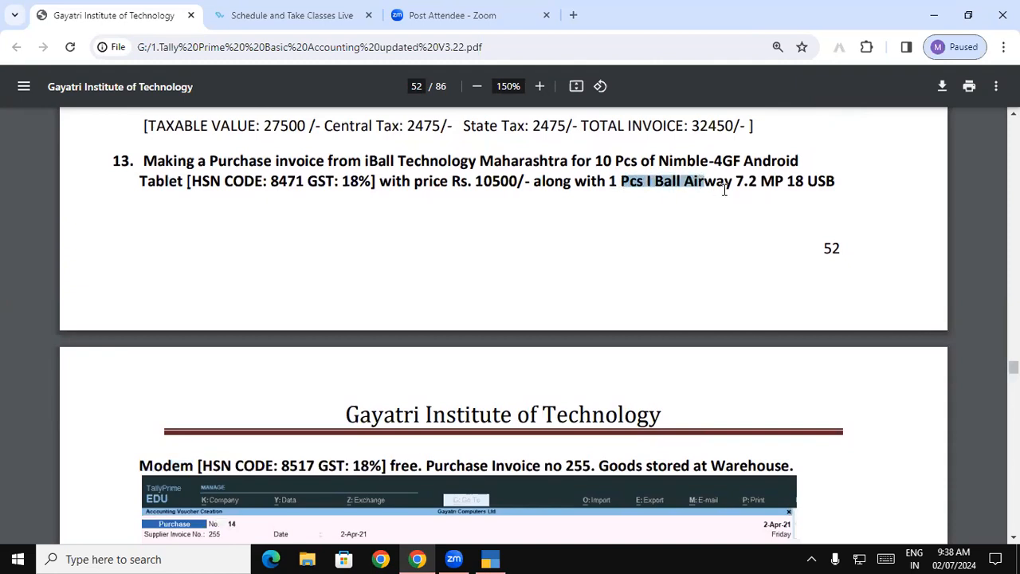
pyautogui.moveTo(142, 466); pyautogui.dragTo(800, 467)
pyautogui.click(281, 467)
pyautogui.click(577, 467)
pyautogui.doubleClick(578, 467)
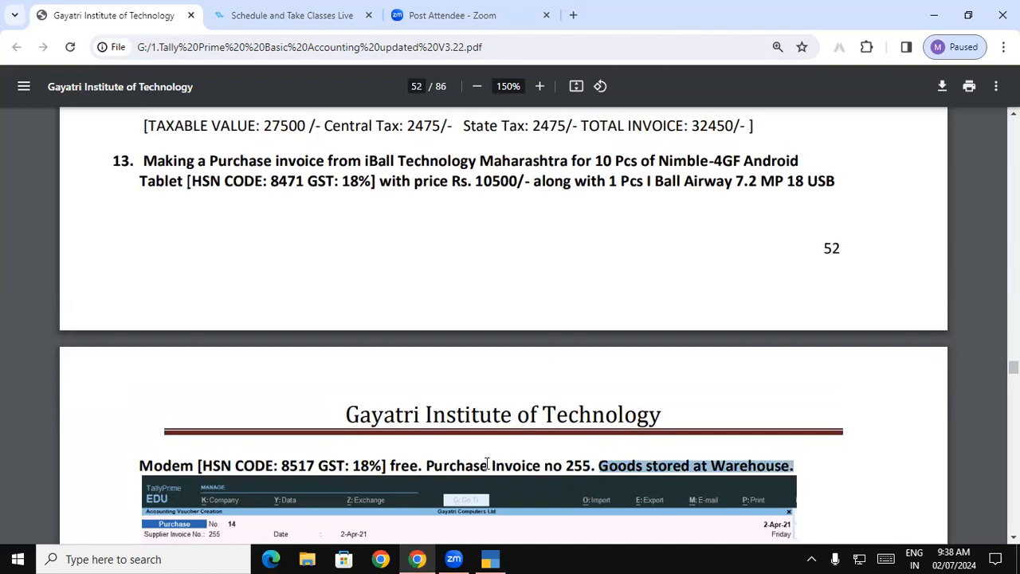
# Step: Switch to TallyPrime, leave the stock report and open a new purchase voucher
pyautogui.moveTo(497, 555)
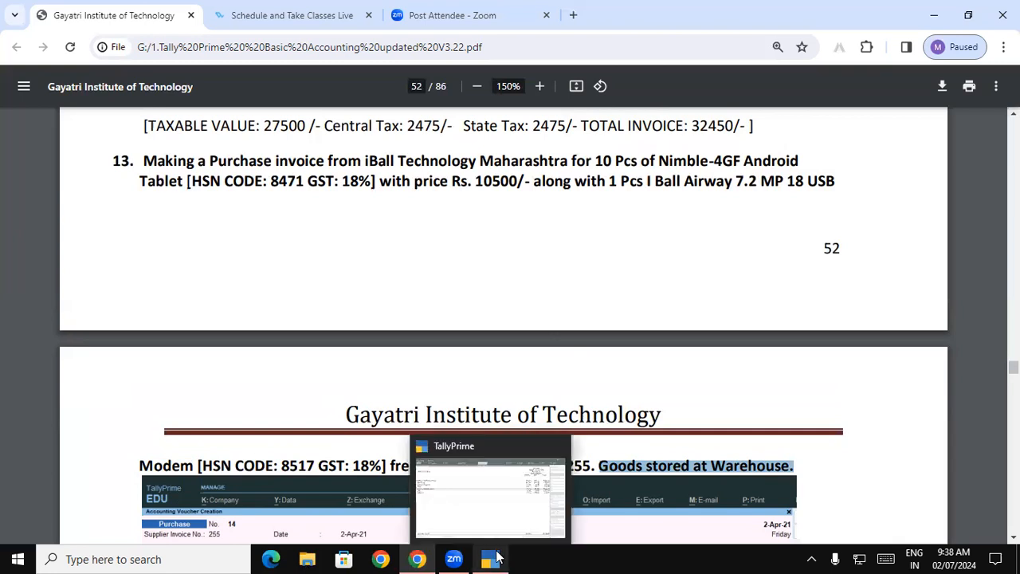
pyautogui.click(490, 510)
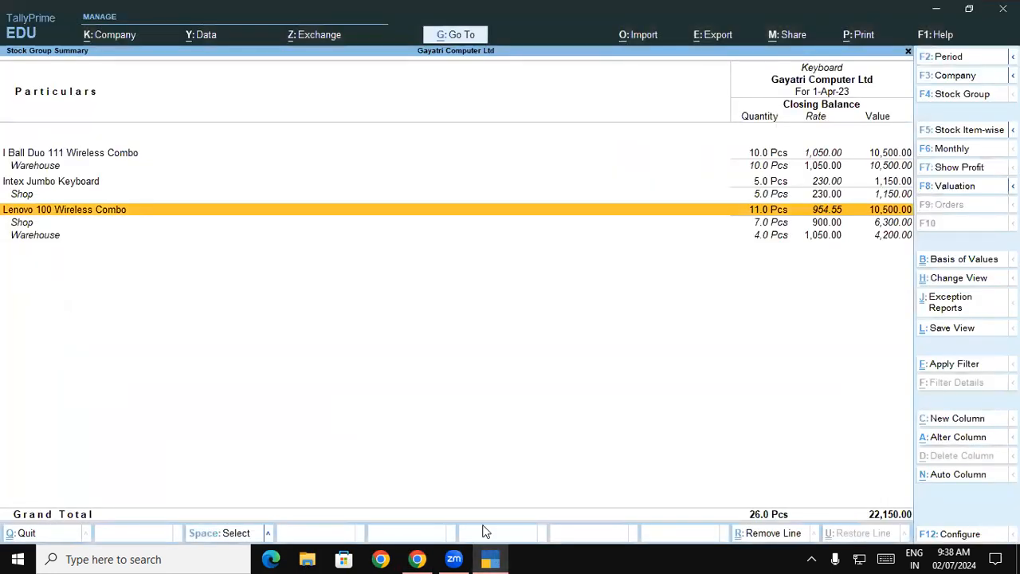
pyautogui.press('Escape')
pyautogui.press('Up')
pyautogui.press('Up')
pyautogui.press('Up')
pyautogui.press('Up')
pyautogui.press('Up')
pyautogui.press('Return')
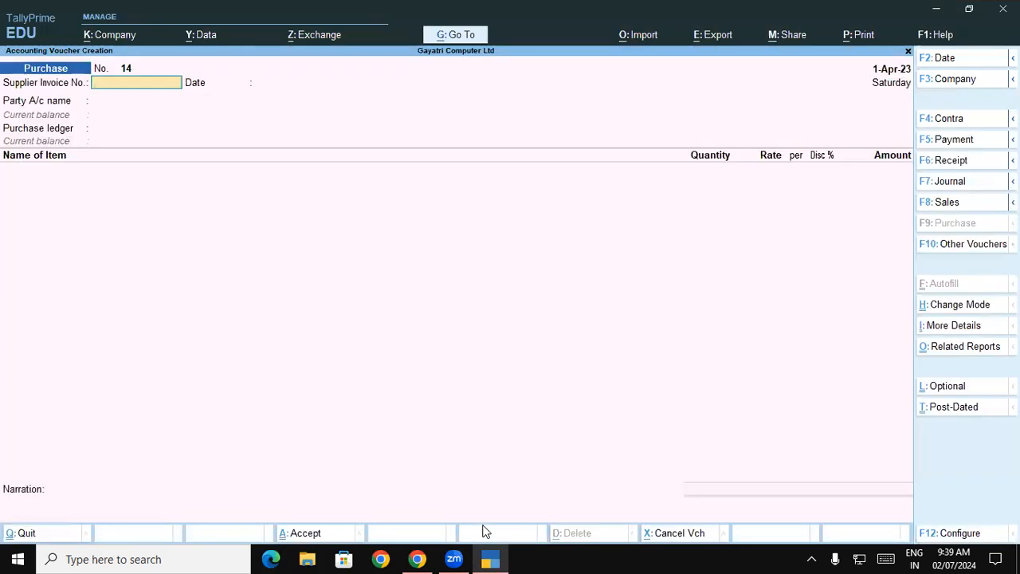
# Step: Set the supplier invoice number to 255, keep the date 1-Apr-23 and choose I Ball Technology as the party account
pyautogui.hotkey('alt', 'Tab')
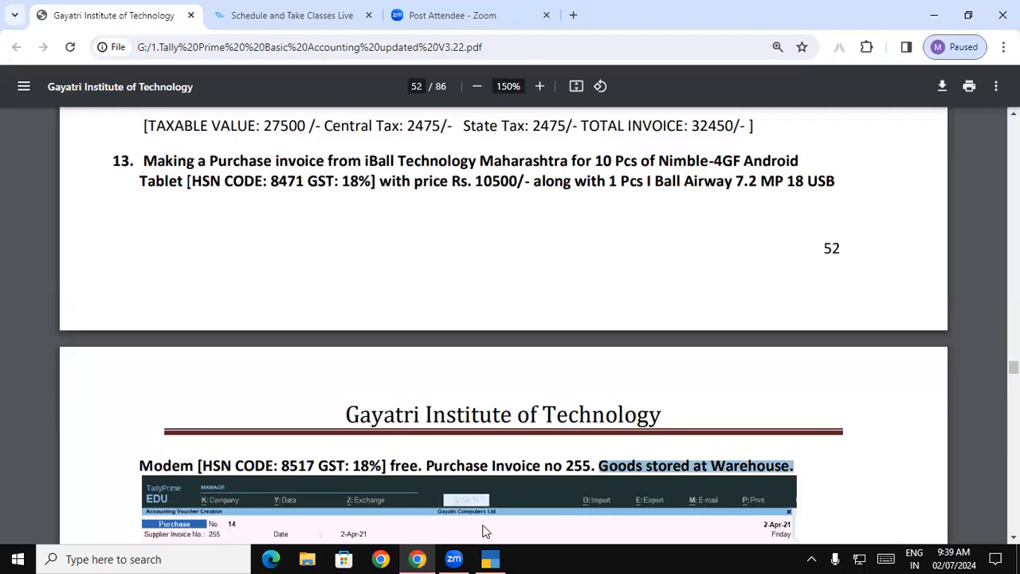
pyautogui.hotkey('alt', 'Tab')
pyautogui.write('255')
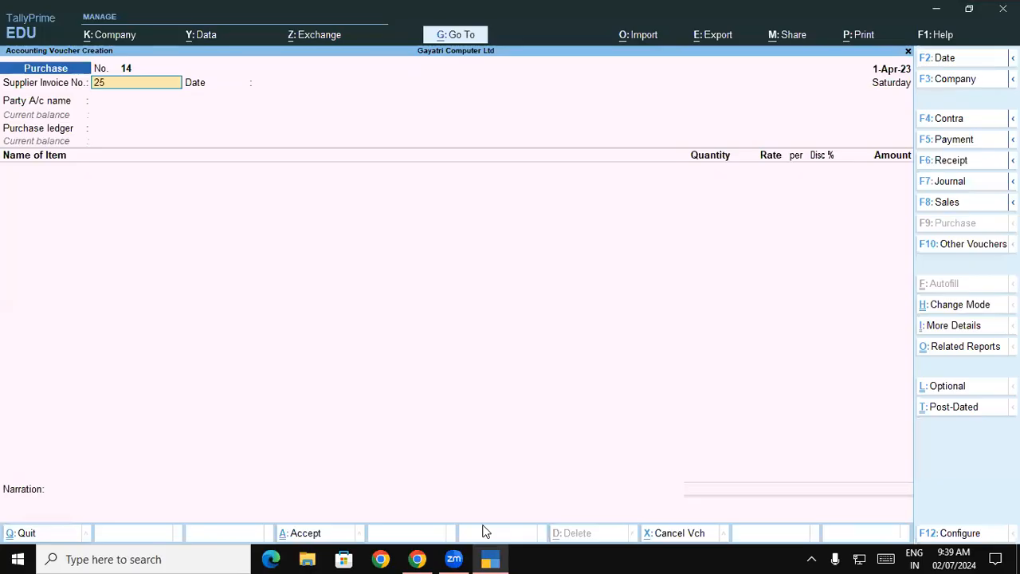
pyautogui.press('Return')
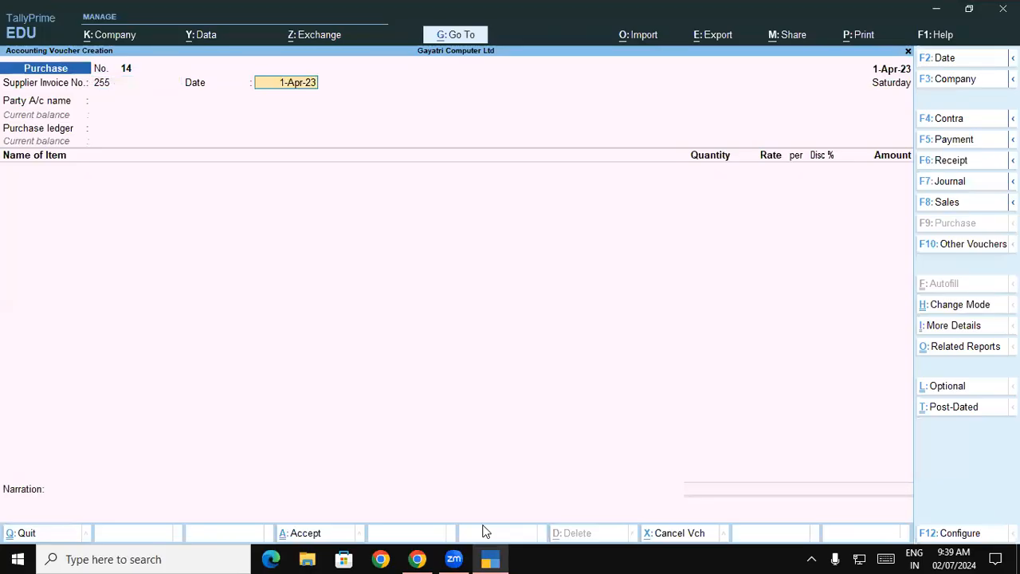
pyautogui.press('Return')
pyautogui.write('i')
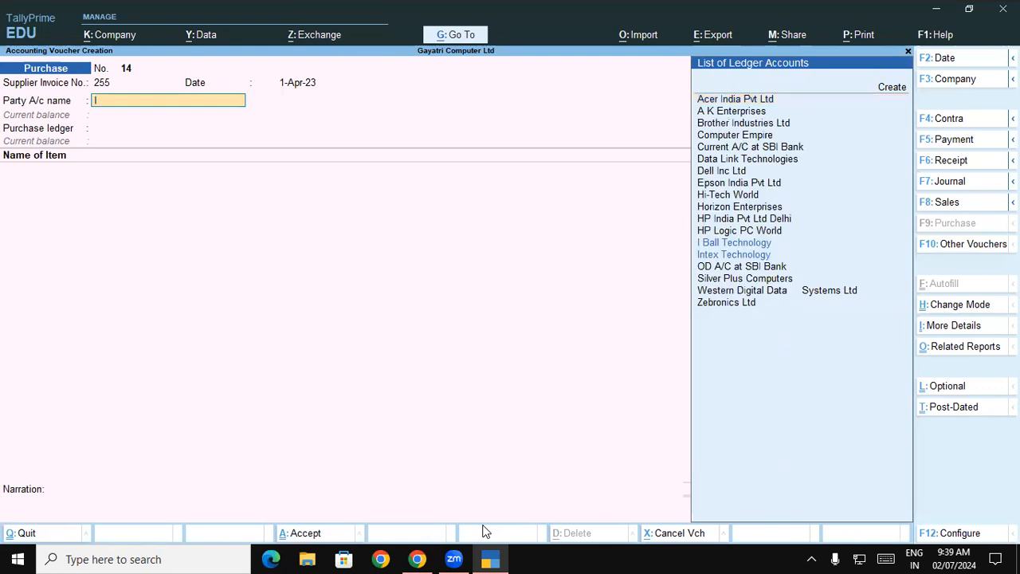
pyautogui.press('Return')
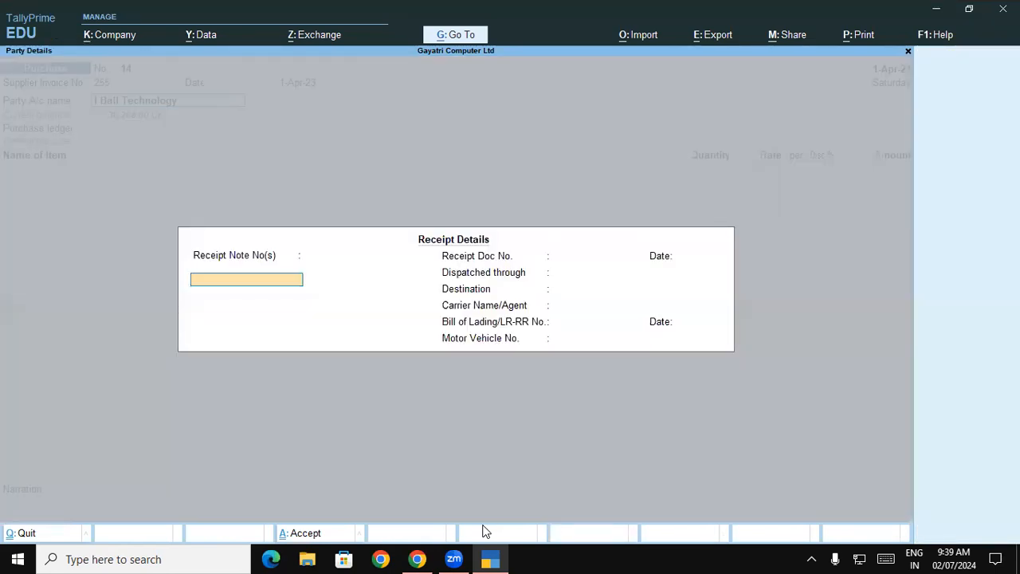
# Step: Accept the receipt and party details unchanged and select Purchase Interstate as the purchase ledger
pyautogui.hotkey('ctrl', 'a')
pyautogui.press('Return')
pyautogui.press('Return')
pyautogui.press('Return')
pyautogui.press('Return')
pyautogui.press('Return')
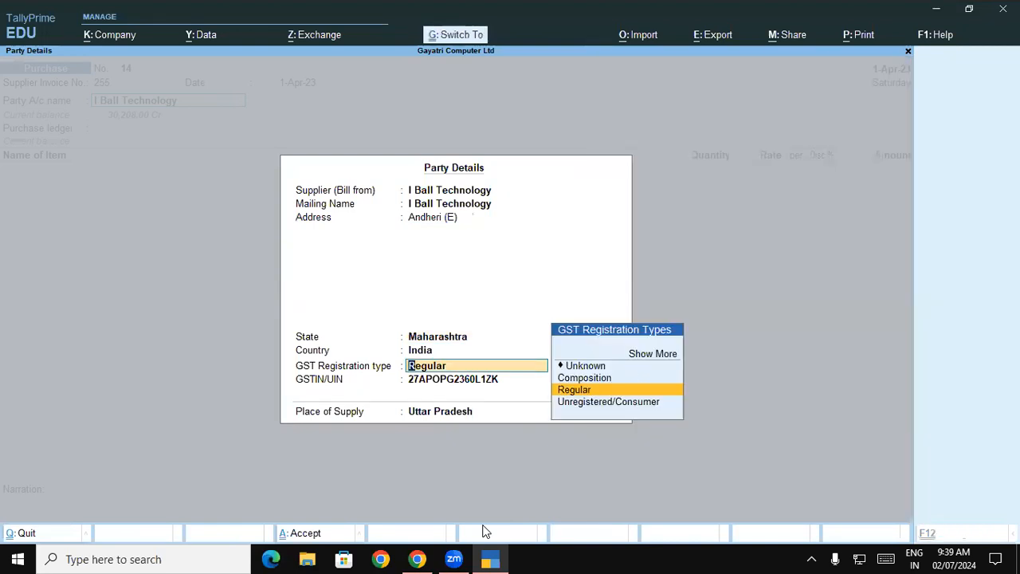
pyautogui.hotkey('ctrl', 'a')
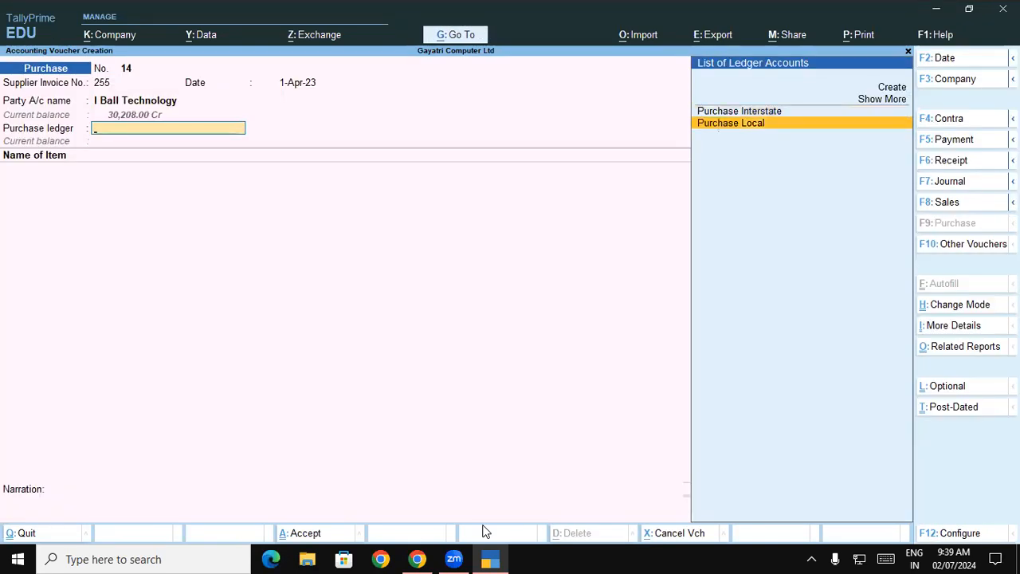
pyautogui.press('Up')
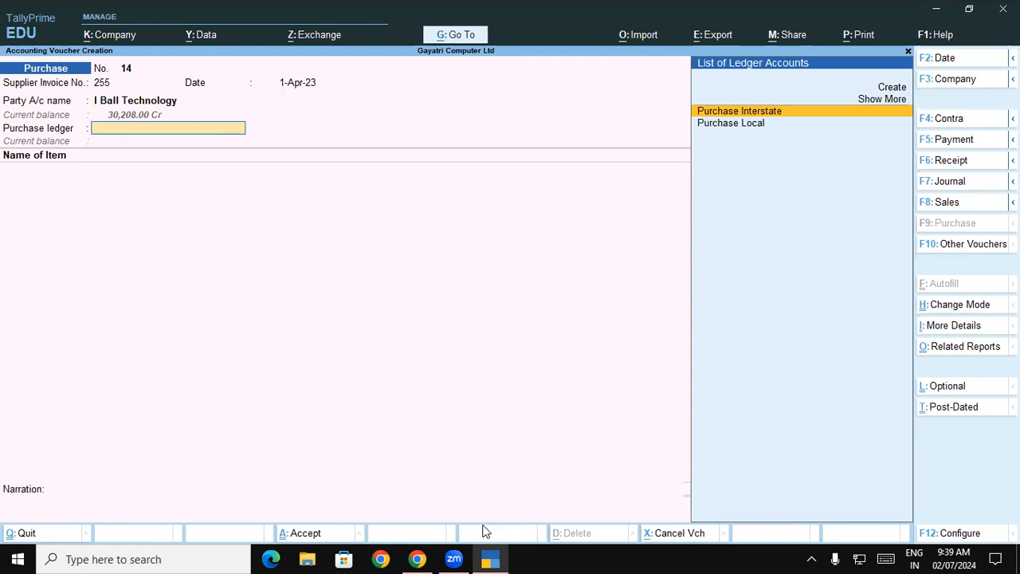
pyautogui.press('Return')
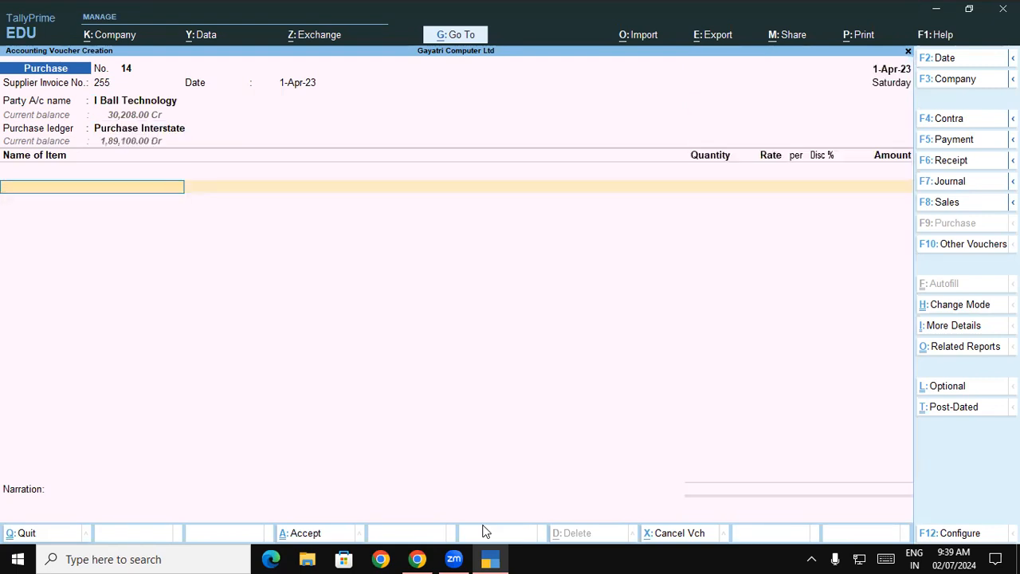
# Step: Start a new stock item from the voucher's first item line and name it Nimble-4GF Android Tablet as in the PDF exercise
pyautogui.hotkey('alt', 'Tab')
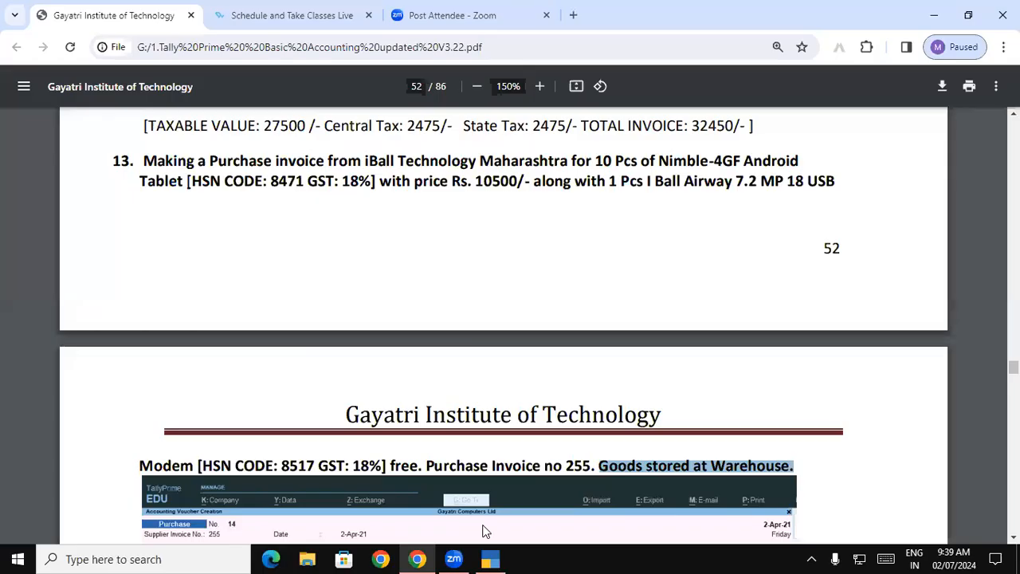
pyautogui.hotkey('alt', 'Tab')
pyautogui.write('N')
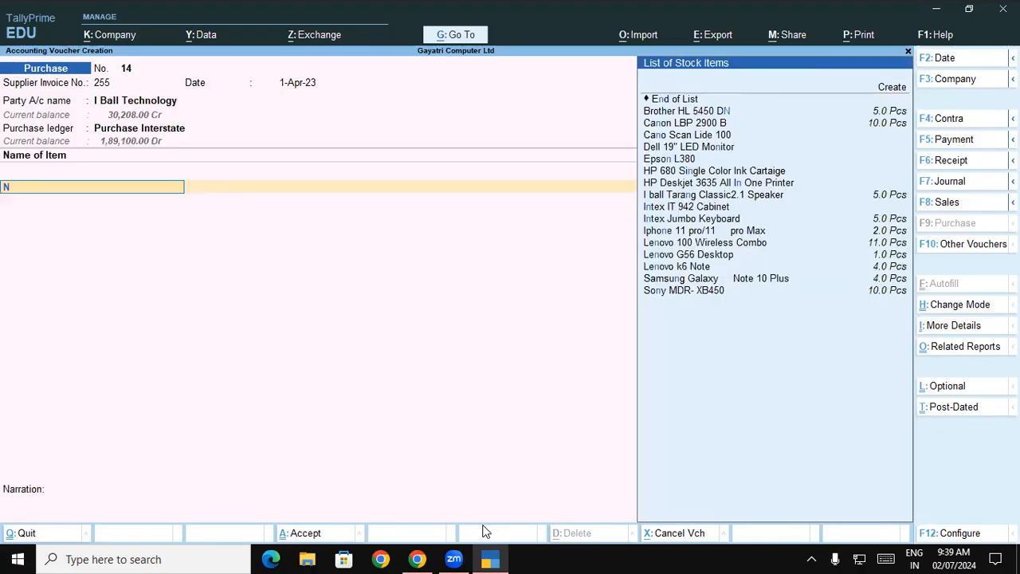
pyautogui.press('Up')
pyautogui.press('Up')
pyautogui.press('Up')
pyautogui.press('Up')
pyautogui.press('Up')
pyautogui.press('Up')
pyautogui.press('Up')
pyautogui.press('Up')
pyautogui.press('Up')
pyautogui.press('Up')
pyautogui.press('Up')
pyautogui.press('Up')
pyautogui.press('Up')
pyautogui.press('Up')
pyautogui.press('Up')
pyautogui.press('Up')
pyautogui.press('Up')
pyautogui.press('Up')
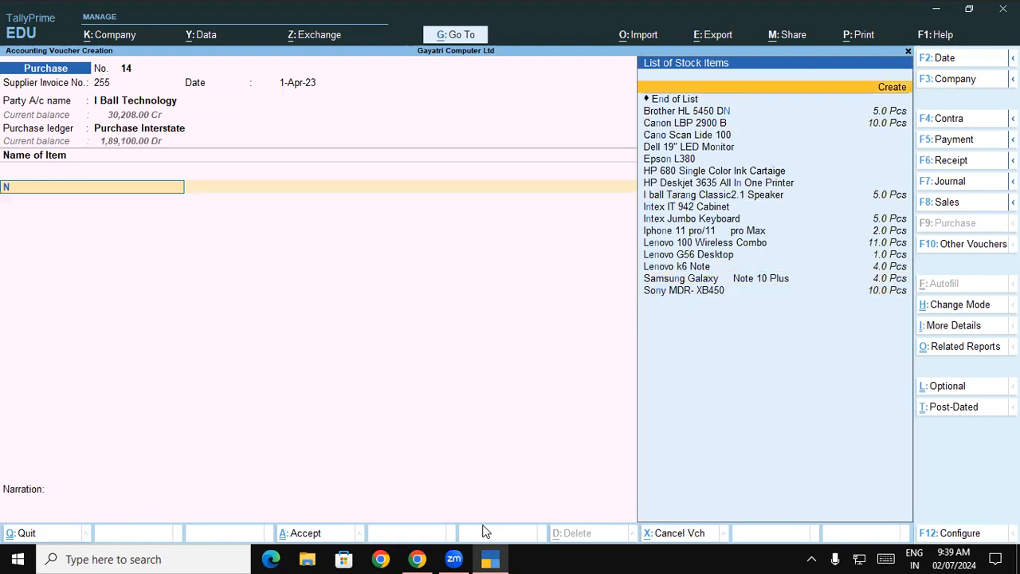
pyautogui.press('Return')
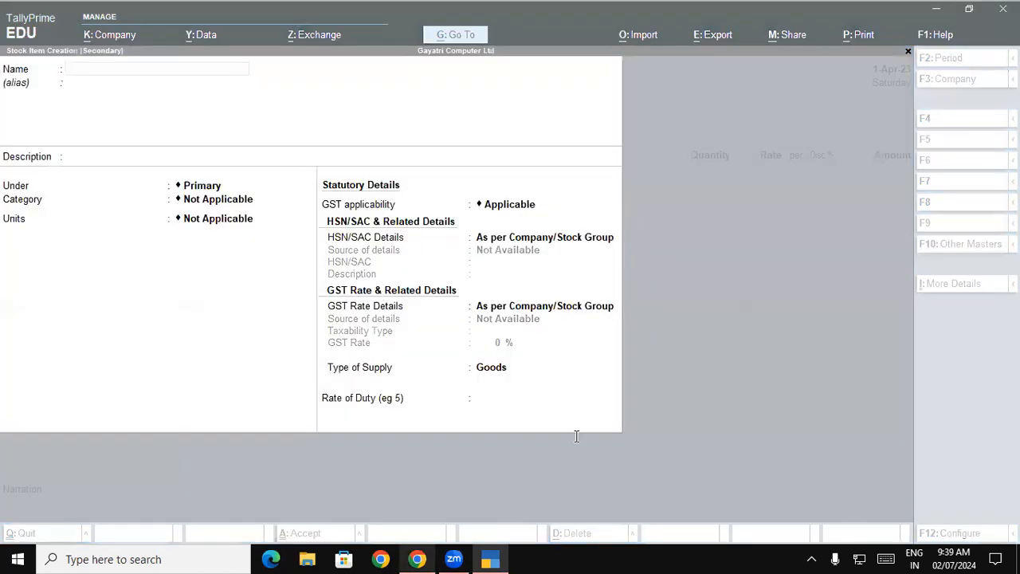
pyautogui.hotkey('alt', 'Tab')
pyautogui.moveTo(663, 157); pyautogui.dragTo(179, 187)
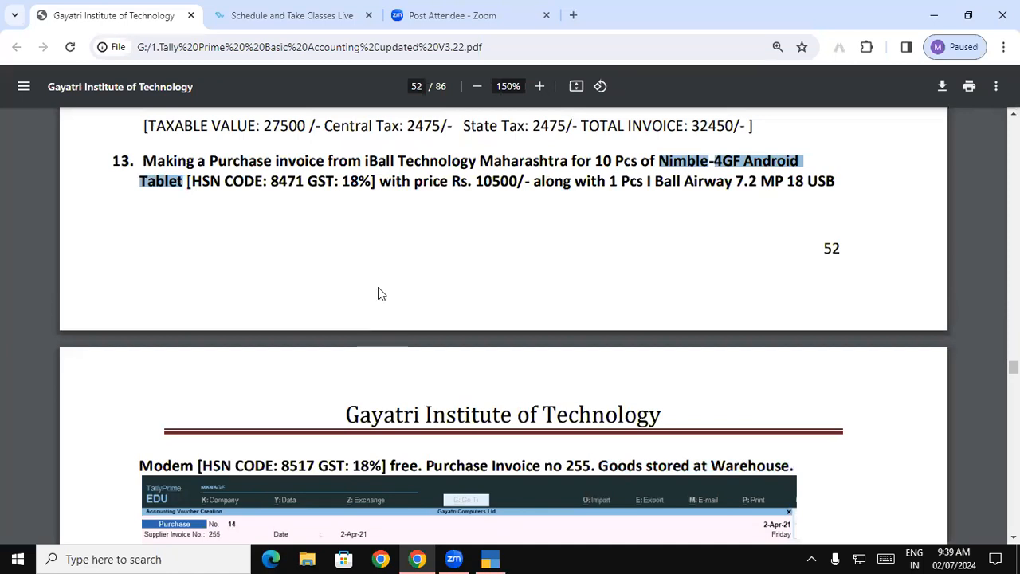
pyautogui.hotkey('alt', 'Tab')
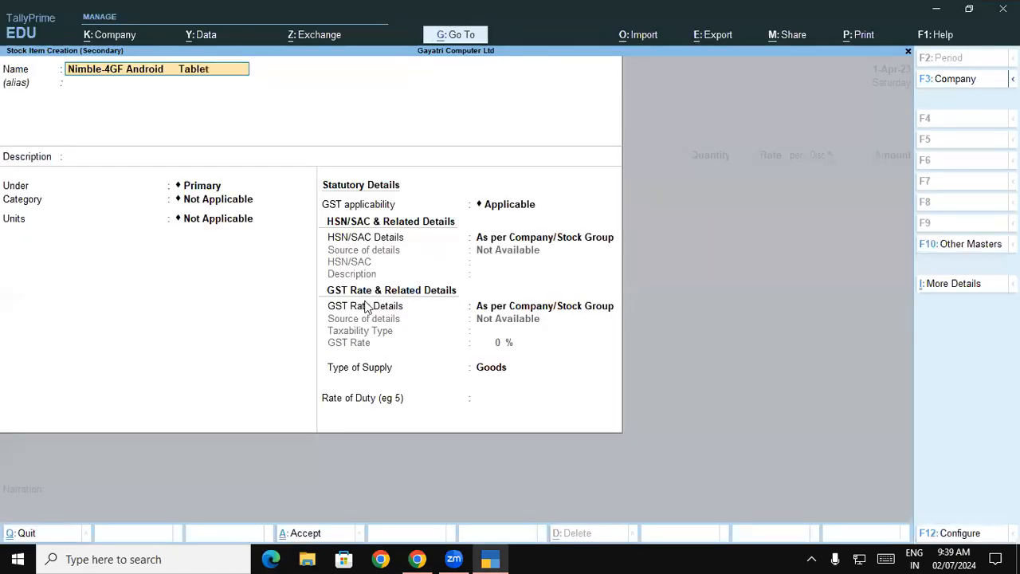
# Step: Leave the tablet item's alias and description blank and open the creation of a new stock group to hold it
pyautogui.press('Return')
pyautogui.press('Return')
pyautogui.press('Return')
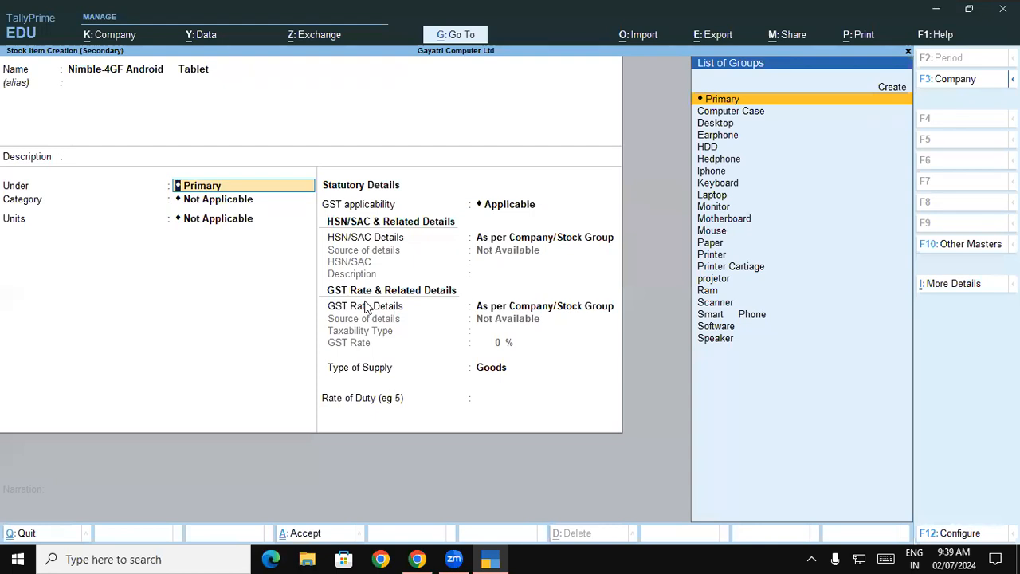
pyautogui.write('ta')
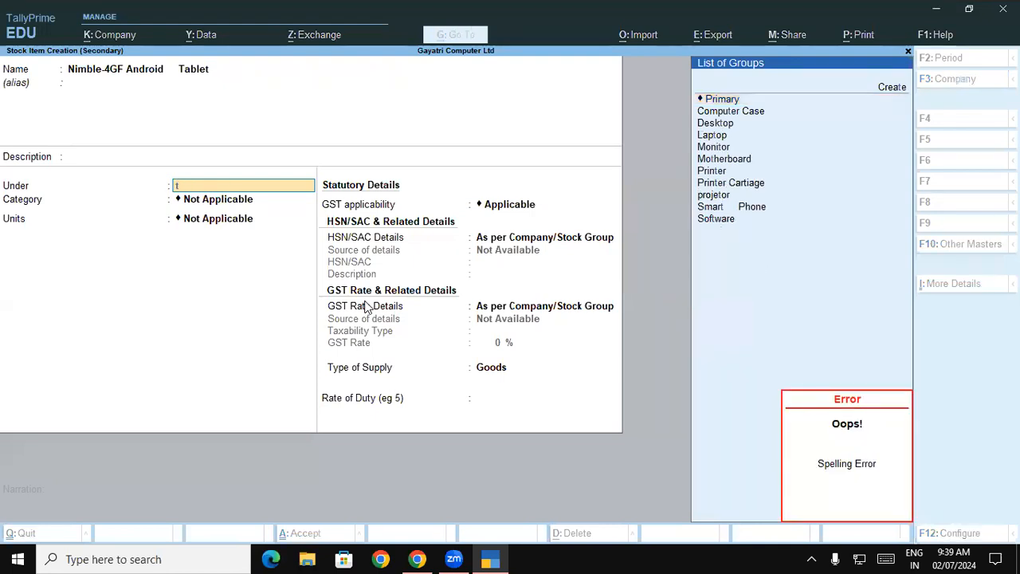
pyautogui.press('Up')
pyautogui.press('Up')
pyautogui.press('Up')
pyautogui.press('Up')
pyautogui.press('Up')
pyautogui.press('Up')
pyautogui.press('Up')
pyautogui.press('Up')
pyautogui.press('Up')
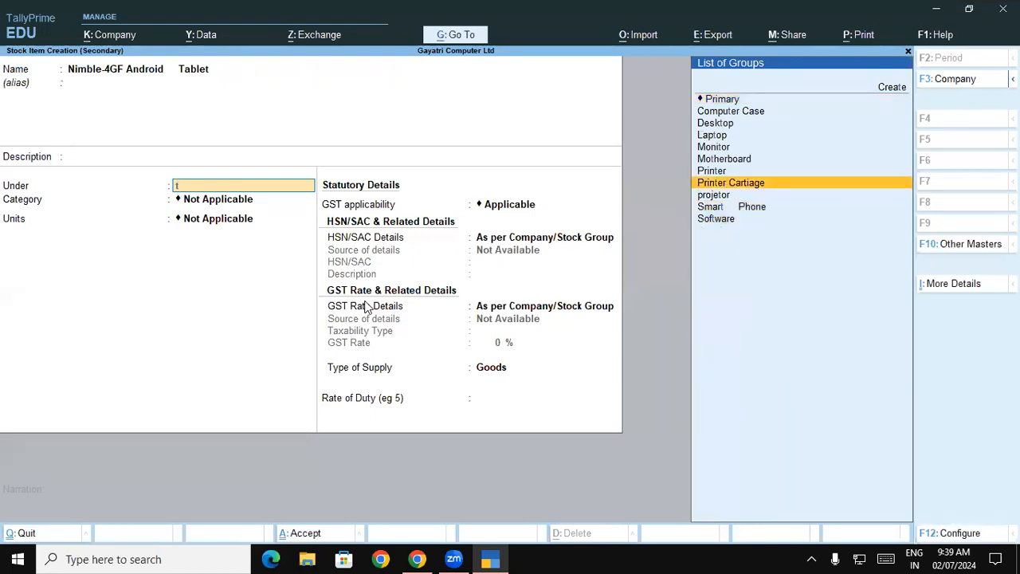
pyautogui.press('Up')
pyautogui.press('Up')
pyautogui.press('Up')
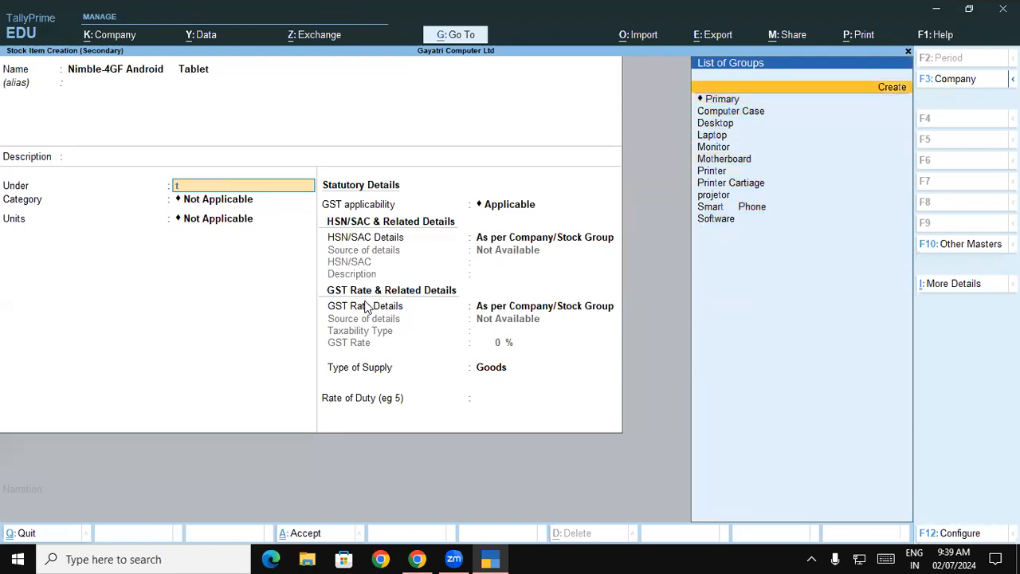
pyautogui.press('Return')
# Step: Name the new stock group Tablet and keep it under Primary
pyautogui.write('Tablat')
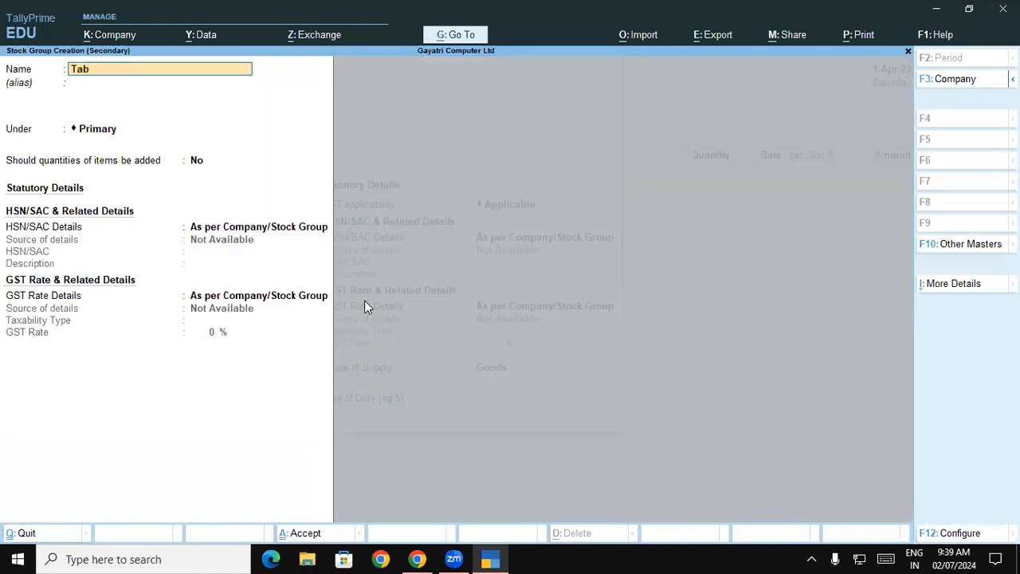
pyautogui.press('BackSpace')
pyautogui.press('BackSpace')
pyautogui.write('et')
pyautogui.press('Return')
pyautogui.press('Return')
pyautogui.press('Return')
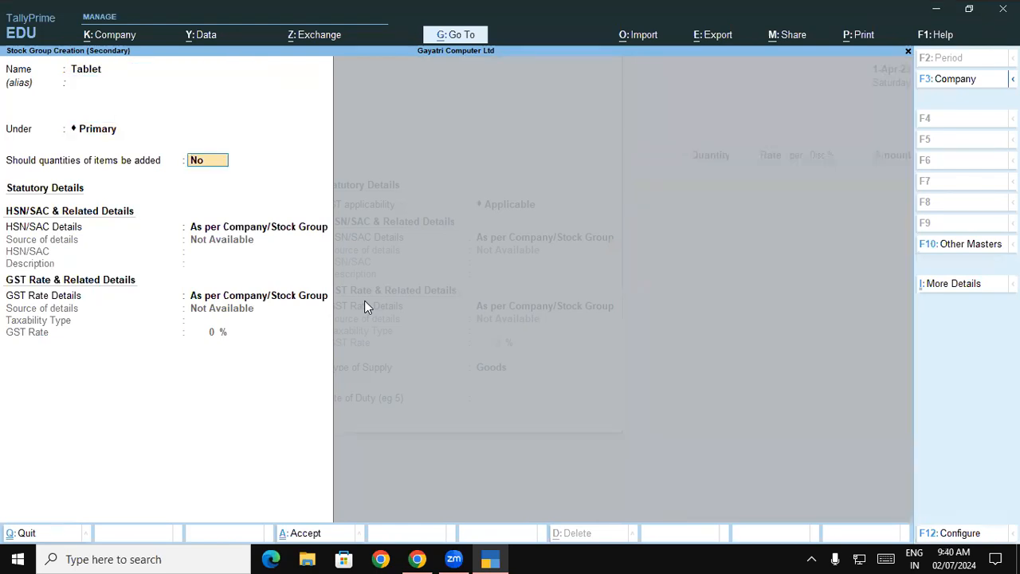
# Step: Set the Tablet group's quantities of items to be added: Yes
pyautogui.press('\\')
pyautogui.press('Return')
pyautogui.press('Return')
pyautogui.press('BackSpace')
pyautogui.press('BackSpace')
pyautogui.press('BackSpace')
pyautogui.press('Return')
pyautogui.press('y')
# Step: Specify the Tablet group's HSN/SAC details directly as 8471 with description Tablet, checking the code against the PDF exercise
pyautogui.press('Down')
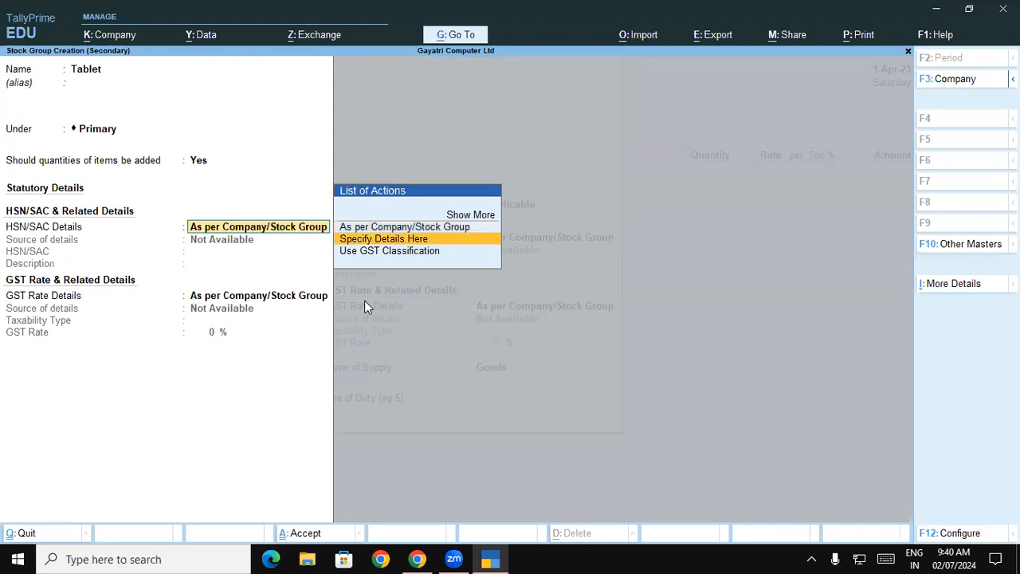
pyautogui.press('Return')
pyautogui.hotkey('alt', 'Tab')
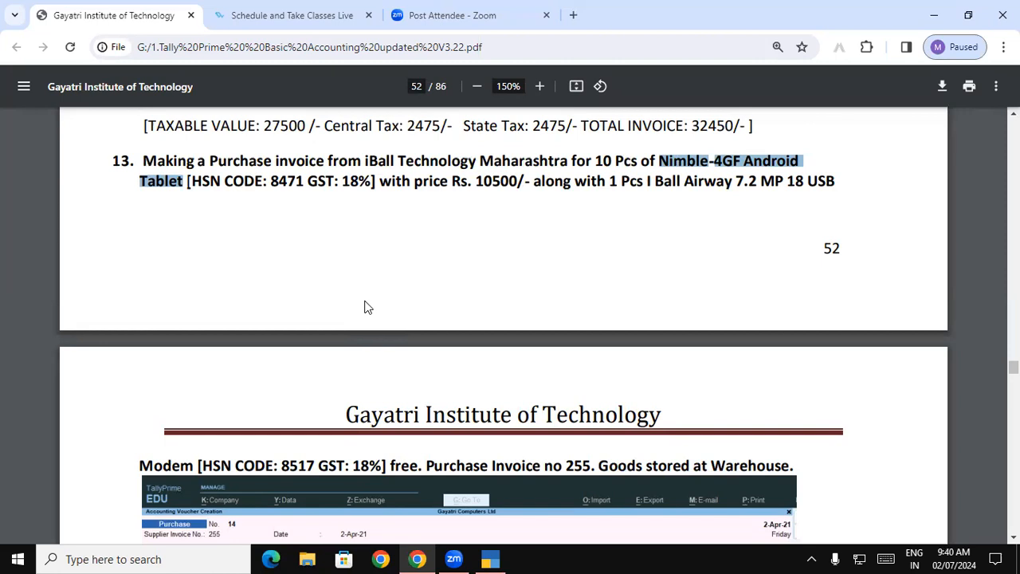
pyautogui.hotkey('alt', 'Tab')
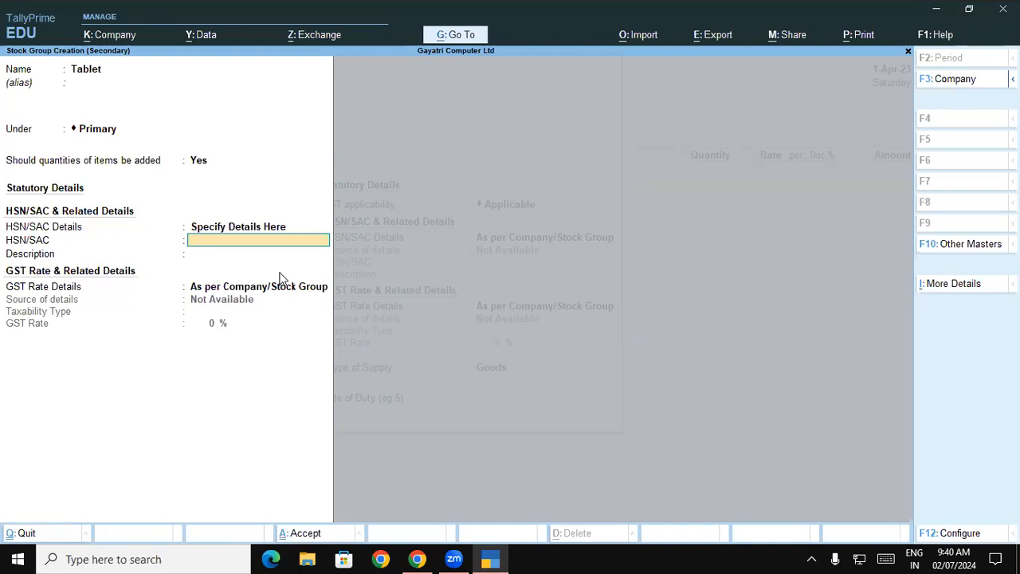
pyautogui.hotkey('alt', 'Tab')
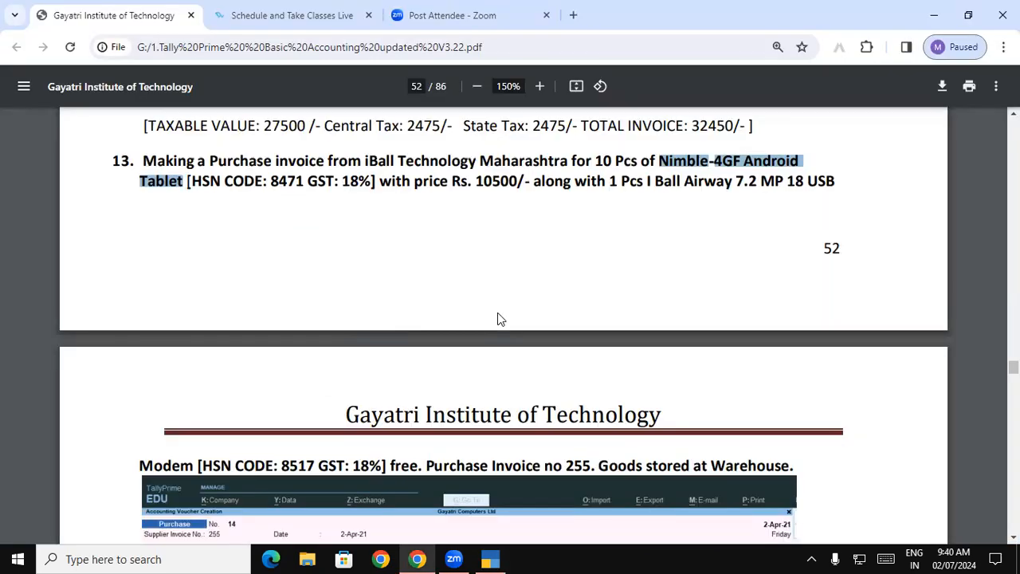
pyautogui.hotkey('alt', 'Tab')
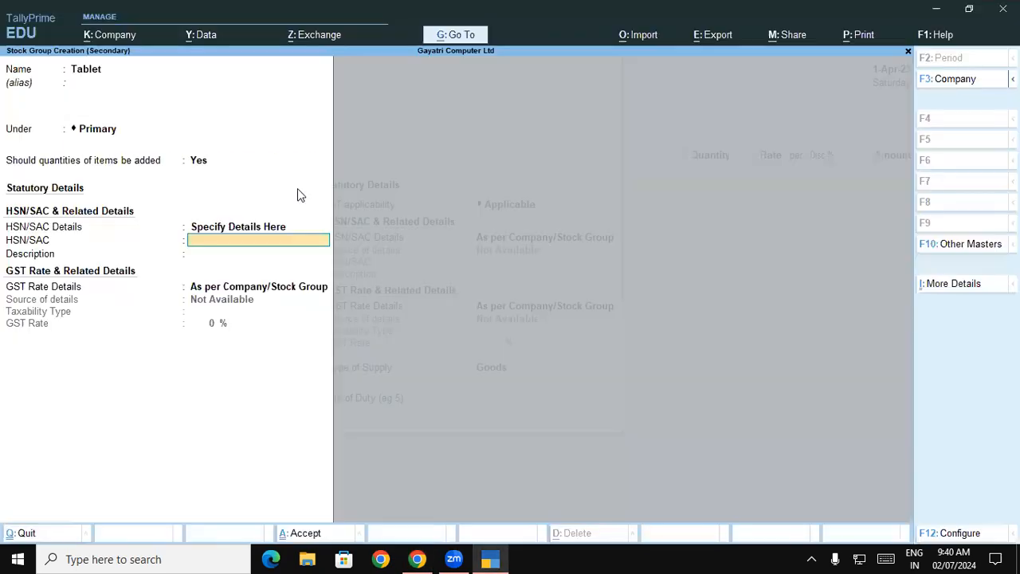
pyautogui.write('8471')
pyautogui.press('Return')
pyautogui.write('Tablet')
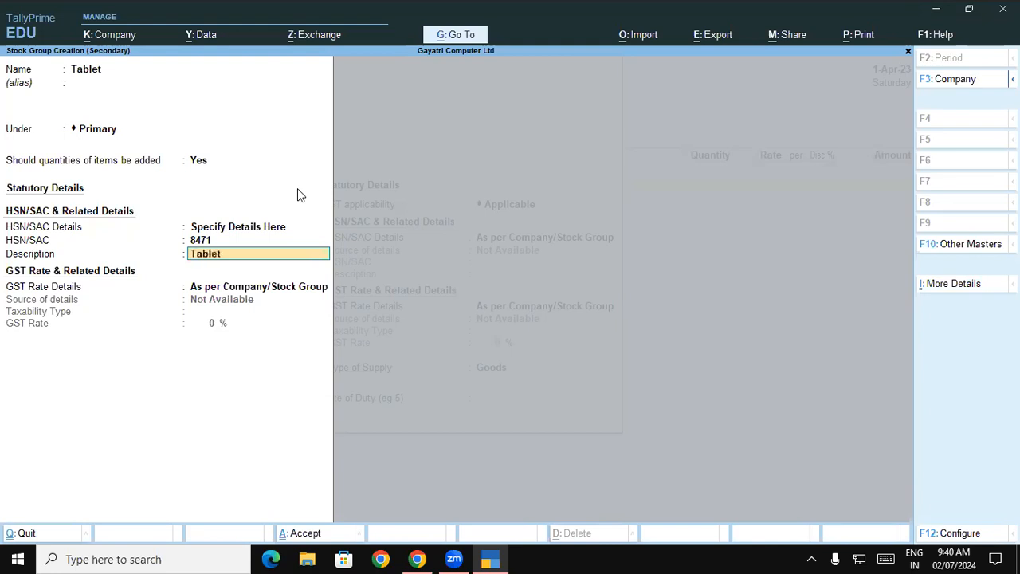
pyautogui.press('Return')
# Step: Specify the Tablet group's GST rate details as Taxable at 18% and save the group
pyautogui.press('Down')
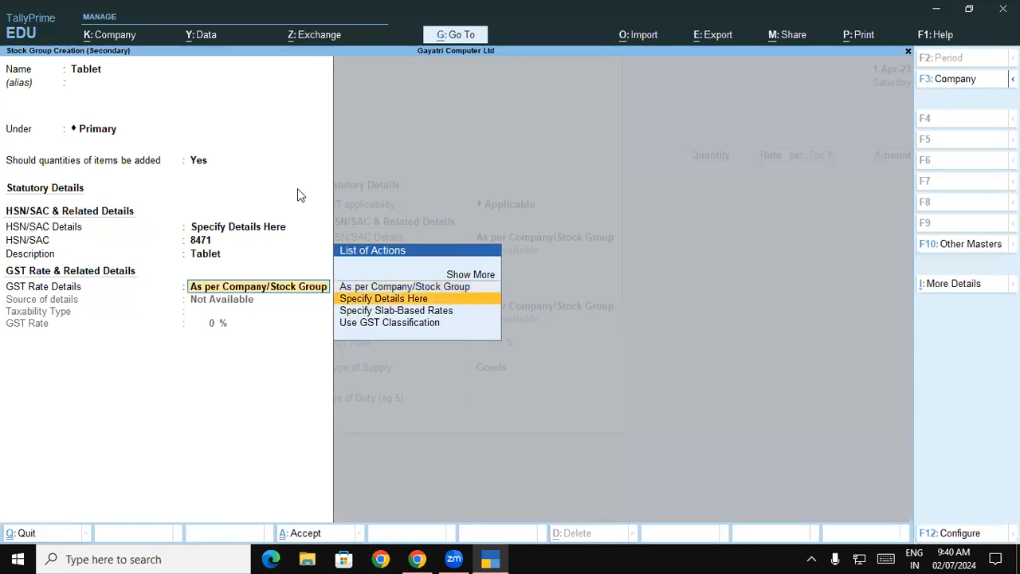
pyautogui.press('Return')
pyautogui.write('ta')
pyautogui.press('Return')
pyautogui.write('18')
pyautogui.press('Return')
pyautogui.press('Return')
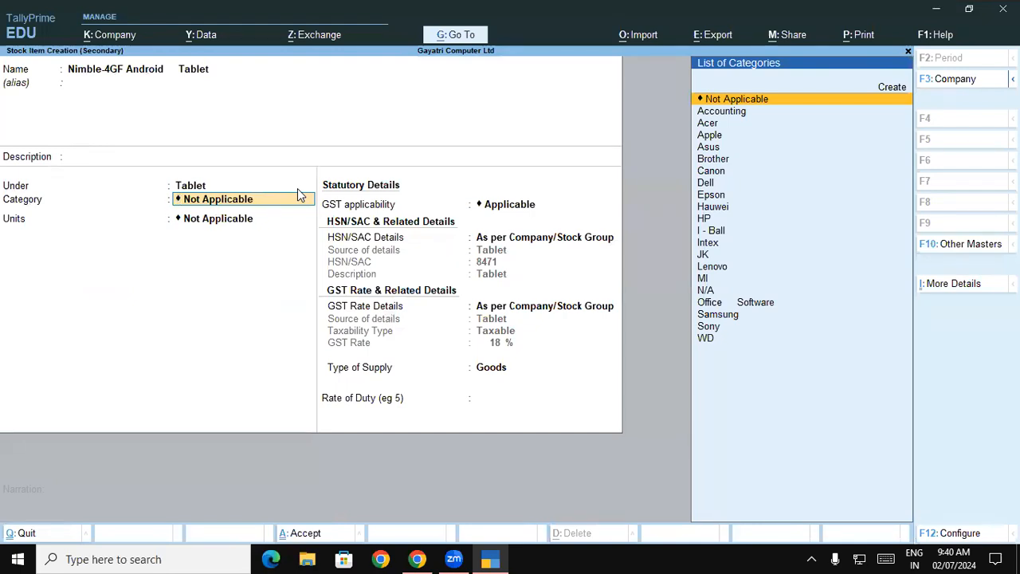
# Step: Create a stock category named Nimble under Primary for the tablet item
pyautogui.hotkey('alt', 'c')
pyautogui.write('Nimble')
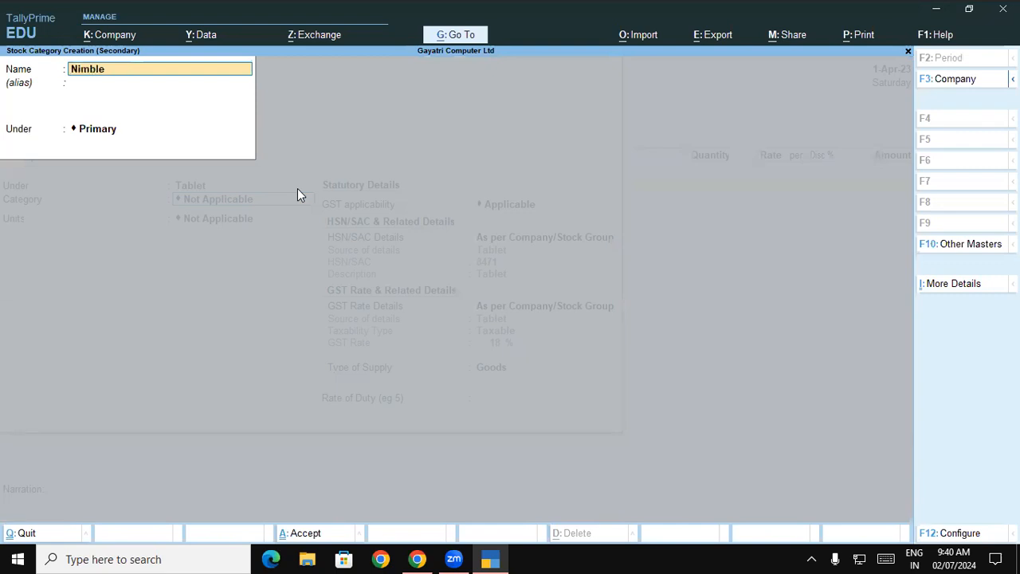
pyautogui.press('Return')
pyautogui.press('Return')
# Step: Set the tablet item's units to Pcs and save the item with the Tablet group's GST details
pyautogui.press('Return')
pyautogui.press('Return')
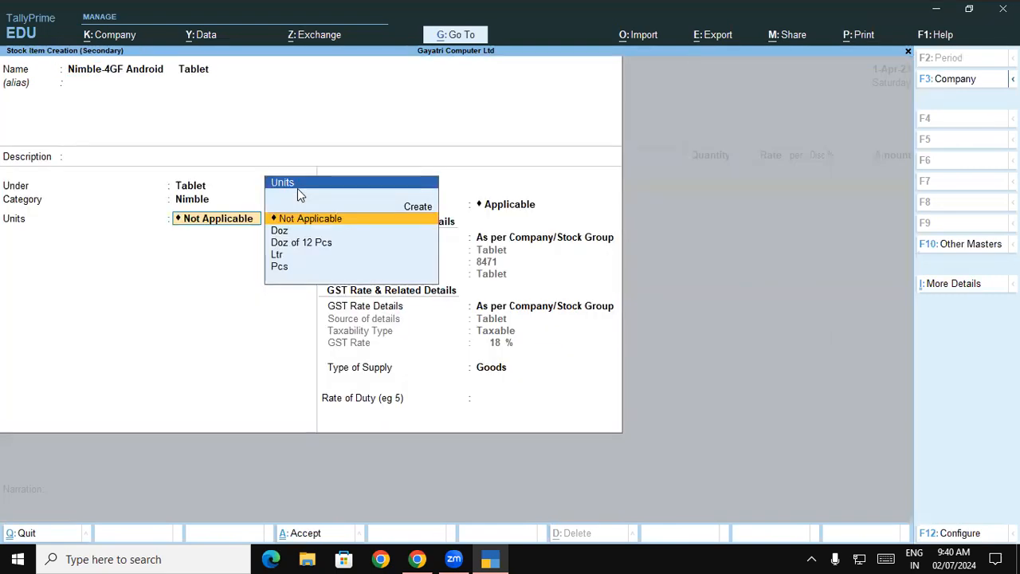
pyautogui.press('Down')
pyautogui.press('Down')
pyautogui.press('Down')
pyautogui.press('Down')
pyautogui.press('Return')
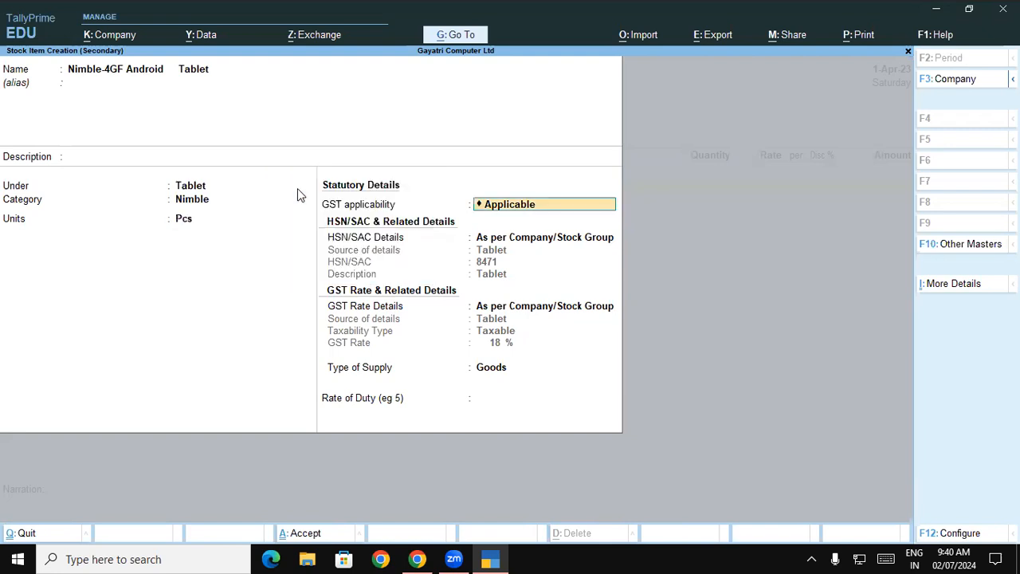
pyautogui.hotkey('ctrl', 'a')
pyautogui.press('Return')
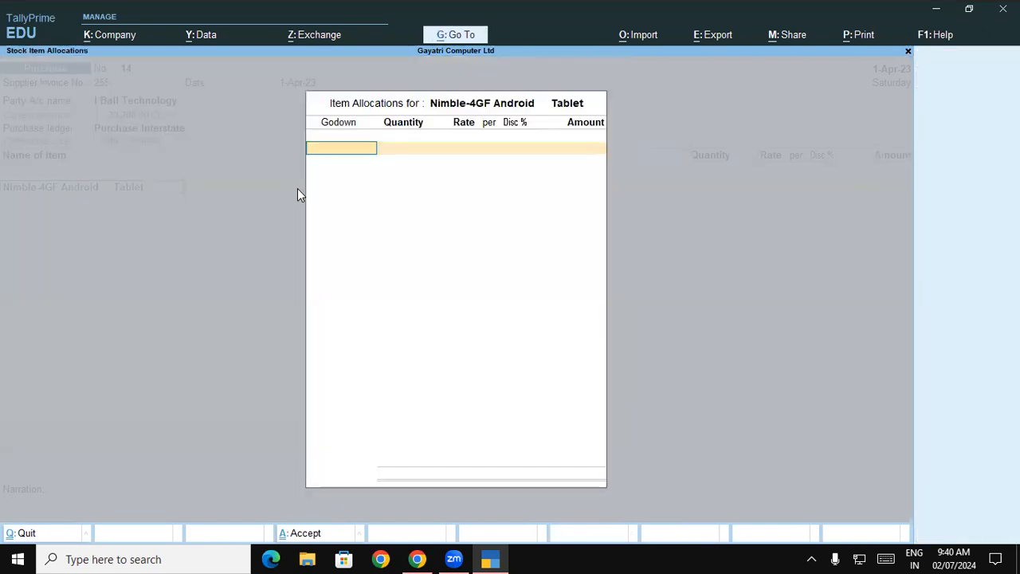
# Step: Abandon the item allocation and the unsaved purchase voucher, and open the Stock Summary report
pyautogui.press('Escape')
pyautogui.press('y')
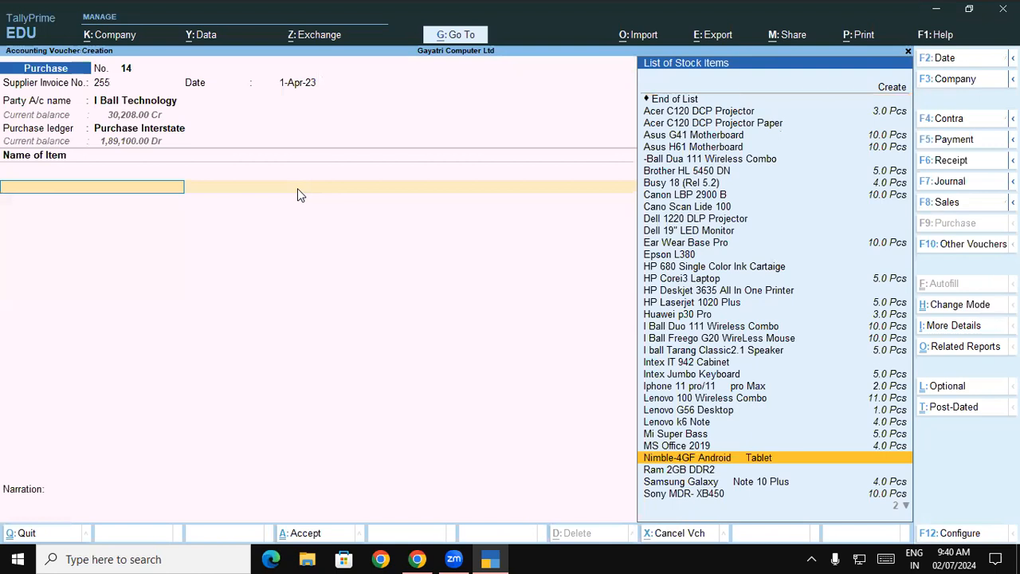
pyautogui.press('Escape')
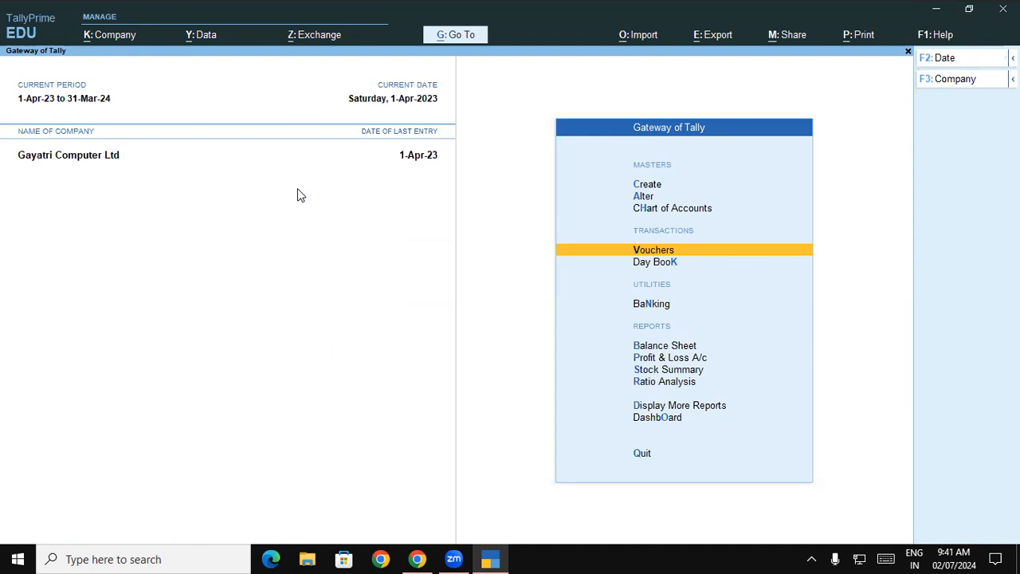
pyautogui.press('Down')
pyautogui.press('Down')
pyautogui.press('Down')
pyautogui.press('Down')
pyautogui.press('Down')
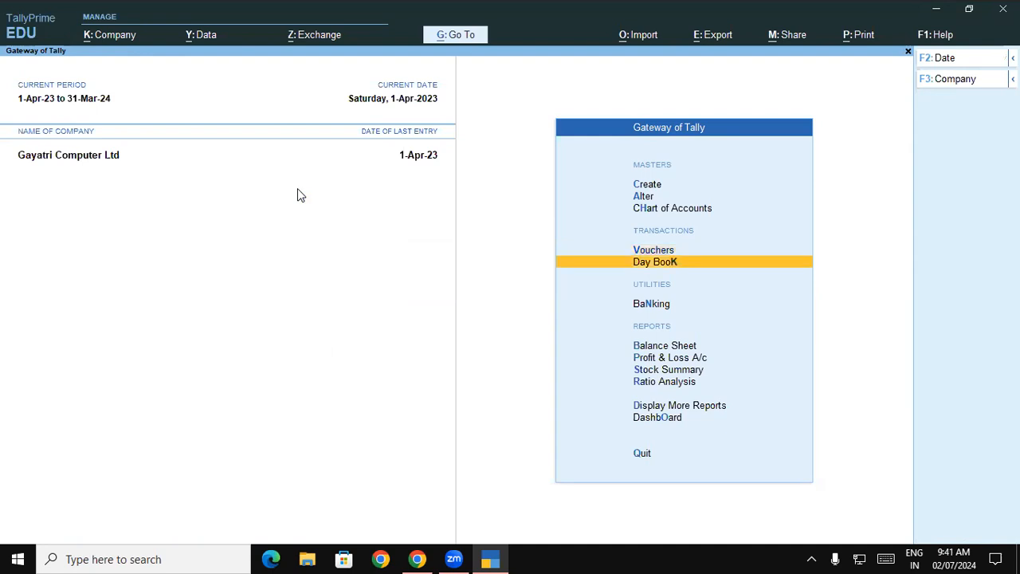
pyautogui.press('Return')
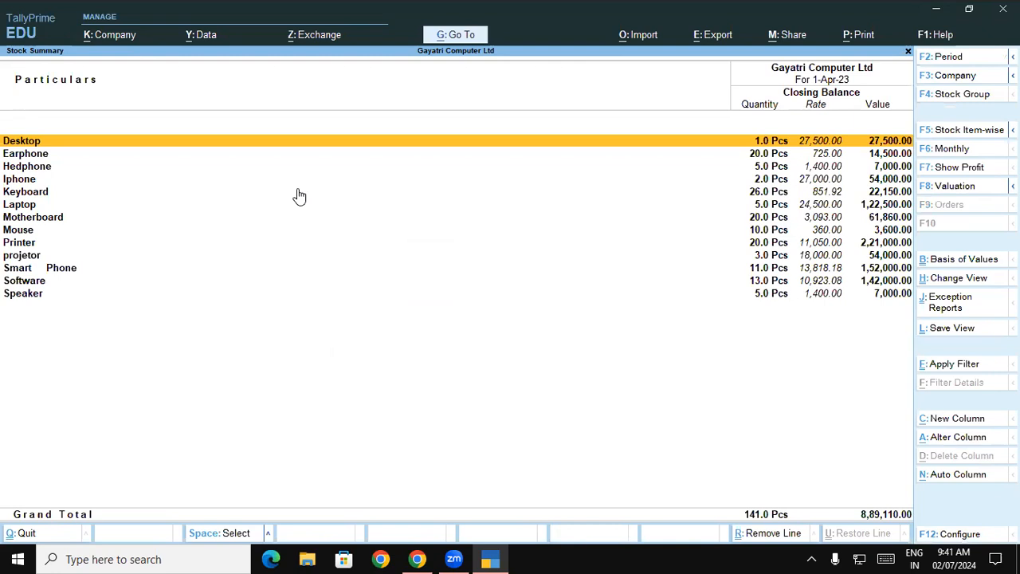
# Step: View the Keyboard group's items and their closing balances, and return to the Stock Summary
pyautogui.press('Down')
pyautogui.press('Down')
pyautogui.press('Down')
pyautogui.press('Down')
pyautogui.press('Return')
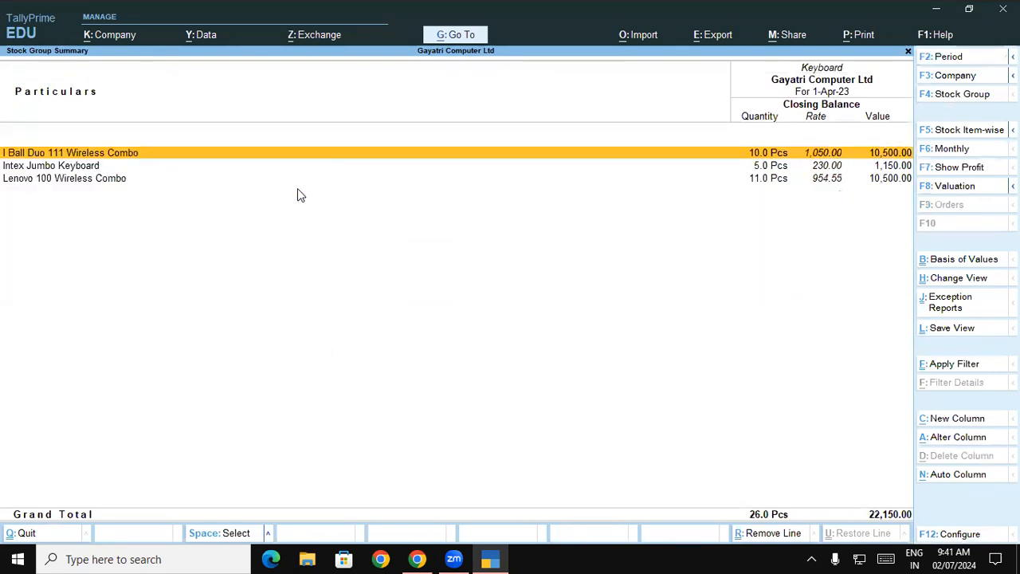
pyautogui.press('space')
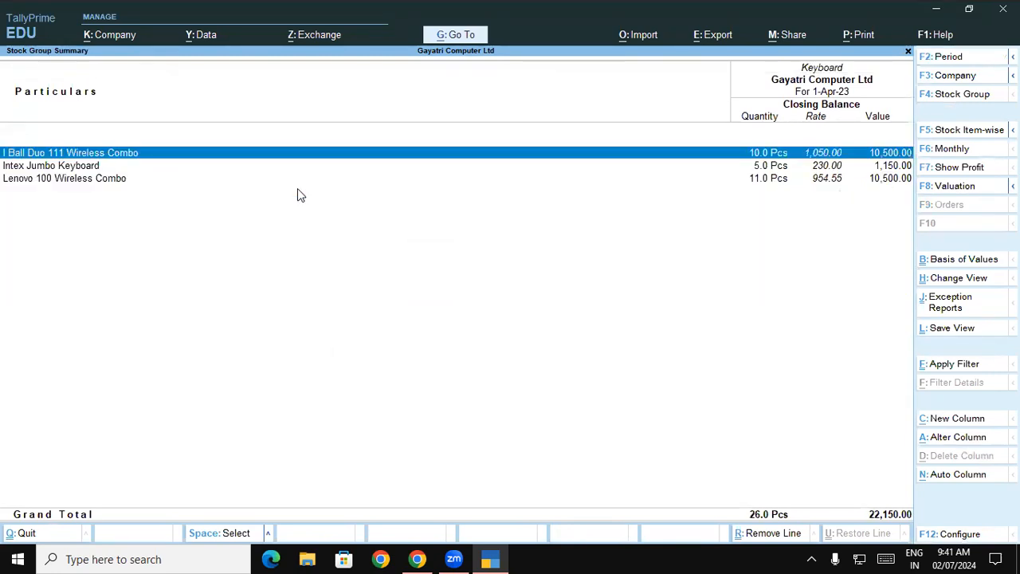
pyautogui.press('space')
pyautogui.press('Escape')
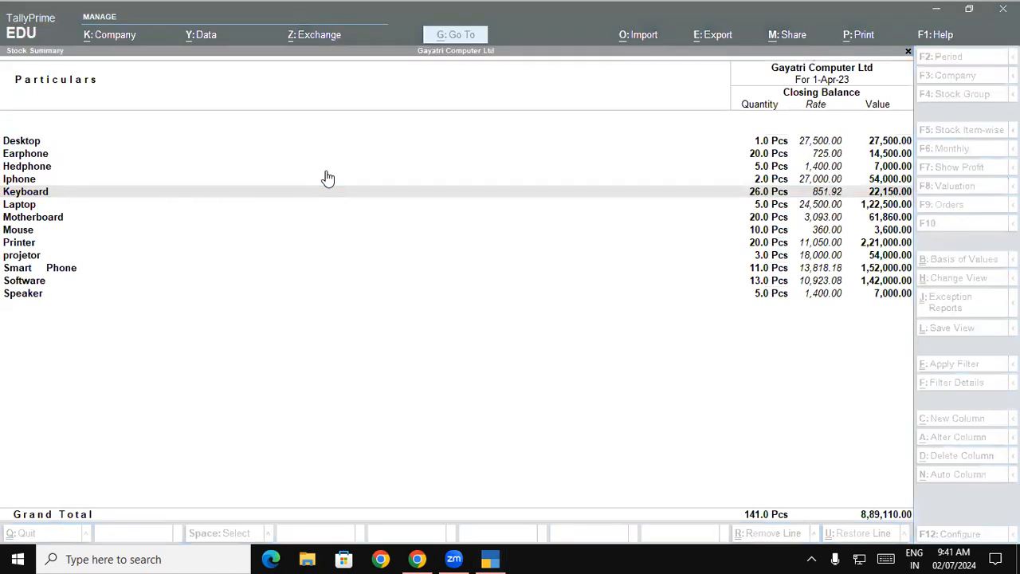
pyautogui.moveTo(182, 299); pyautogui.dragTo(190, 324)
pyautogui.moveTo(212, 312)
pyautogui.mouseDown()
pyautogui.moveTo(200, 328)
pyautogui.moveTo(253, 312)
pyautogui.mouseUp()
pyautogui.moveTo(313, 299)
pyautogui.mouseDown()
pyautogui.moveTo(289, 330)
pyautogui.moveTo(309, 286)
pyautogui.moveTo(316, 297)
pyautogui.mouseUp()
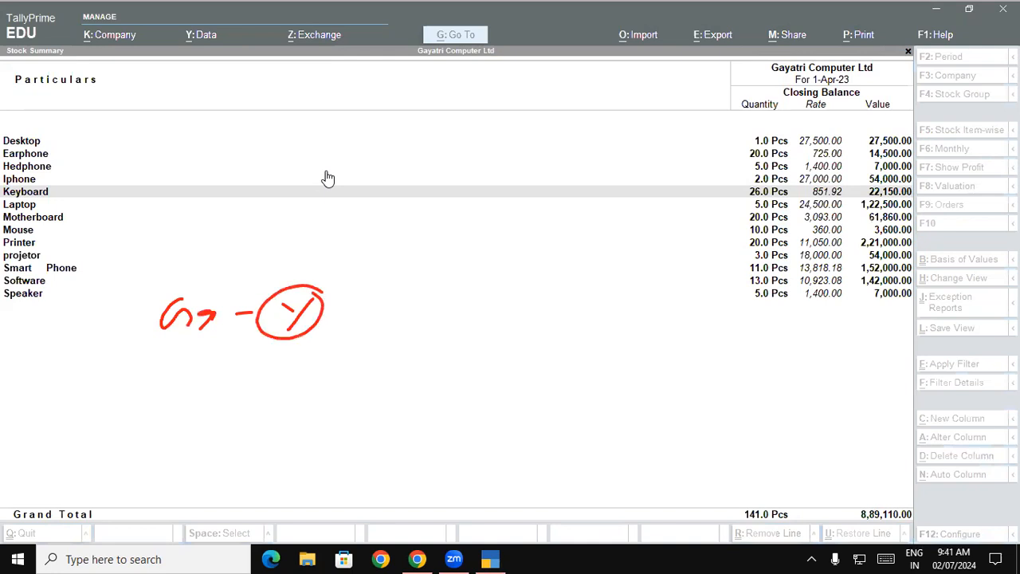
pyautogui.moveTo(125, 364); pyautogui.dragTo(116, 394)
pyautogui.moveTo(132, 365)
pyautogui.mouseDown()
pyautogui.moveTo(136, 394)
pyautogui.moveTo(143, 376)
pyautogui.mouseUp()
pyautogui.moveTo(159, 376)
pyautogui.mouseDown()
pyautogui.moveTo(156, 391)
pyautogui.moveTo(159, 375)
pyautogui.mouseUp()
pyautogui.moveTo(169, 380)
pyautogui.mouseDown()
pyautogui.moveTo(199, 379)
pyautogui.moveTo(103, 409)
pyautogui.moveTo(209, 376)
pyautogui.mouseUp()
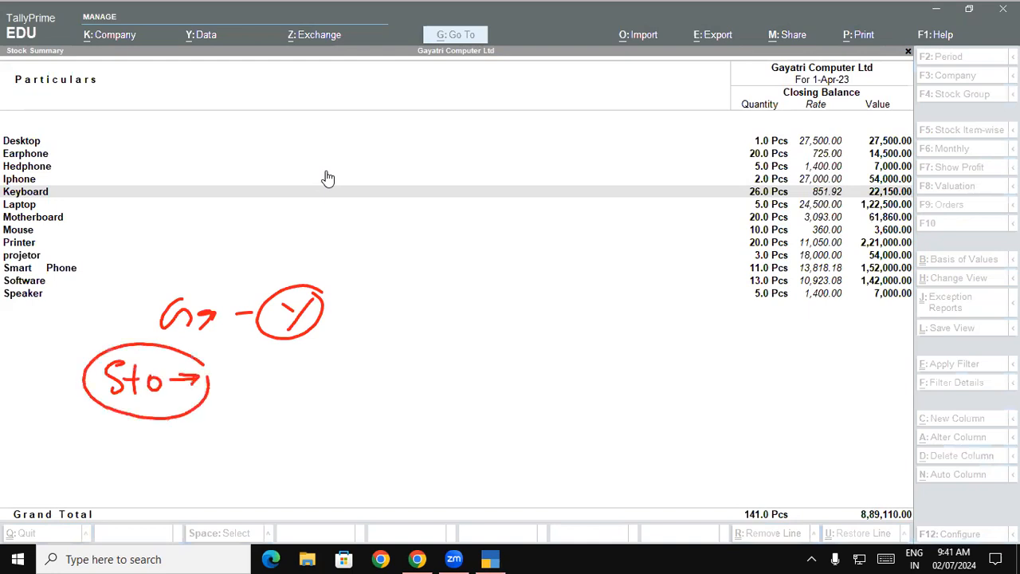
pyautogui.moveTo(186, 425)
pyautogui.mouseDown()
pyautogui.moveTo(171, 437)
pyautogui.moveTo(217, 438)
pyautogui.mouseUp()
pyautogui.moveTo(222, 443)
pyautogui.mouseDown()
pyautogui.moveTo(260, 446)
pyautogui.moveTo(263, 435)
pyautogui.moveTo(273, 451)
pyautogui.mouseUp()
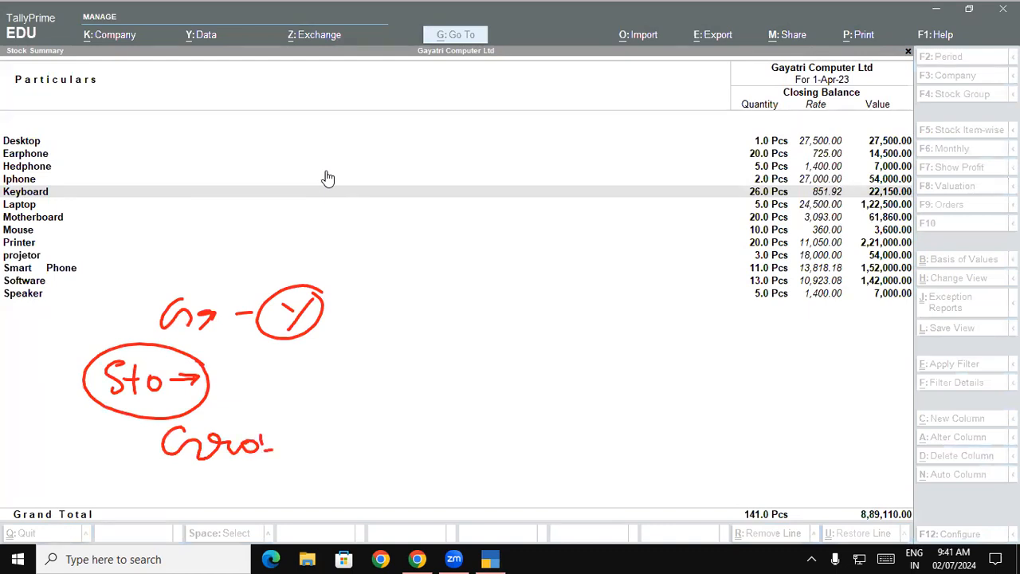
pyautogui.moveTo(80, 150); pyautogui.dragTo(80, 322)
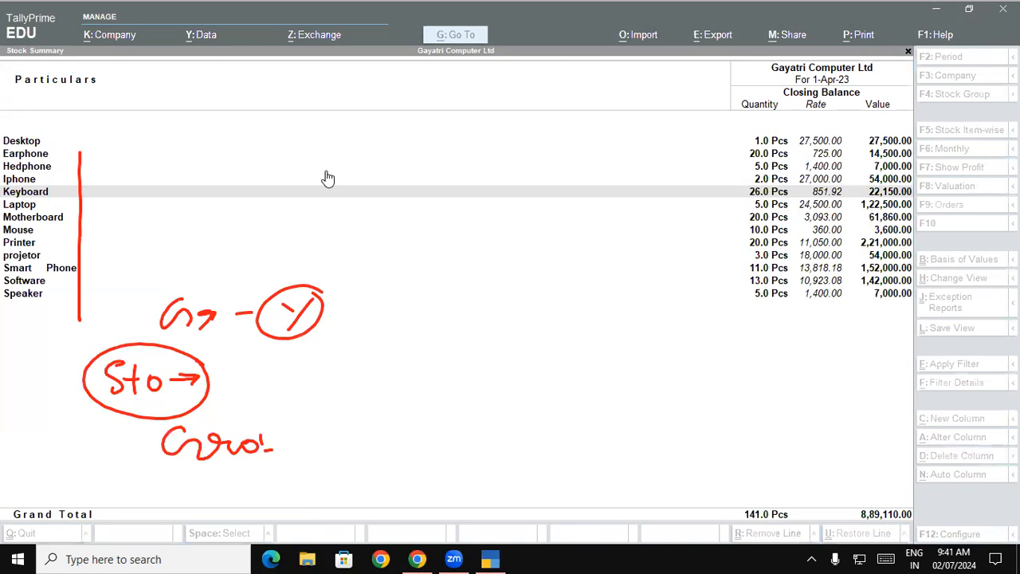
pyautogui.moveTo(380, 375)
pyautogui.mouseDown()
pyautogui.moveTo(383, 409)
pyautogui.moveTo(401, 400)
pyautogui.mouseUp()
pyautogui.moveTo(406, 393); pyautogui.dragTo(423, 401)
pyautogui.moveTo(427, 385)
pyautogui.mouseDown()
pyautogui.moveTo(445, 386)
pyautogui.moveTo(445, 409)
pyautogui.mouseUp()
pyautogui.moveTo(459, 362)
pyautogui.mouseDown()
pyautogui.moveTo(431, 433)
pyautogui.moveTo(472, 384)
pyautogui.mouseUp()
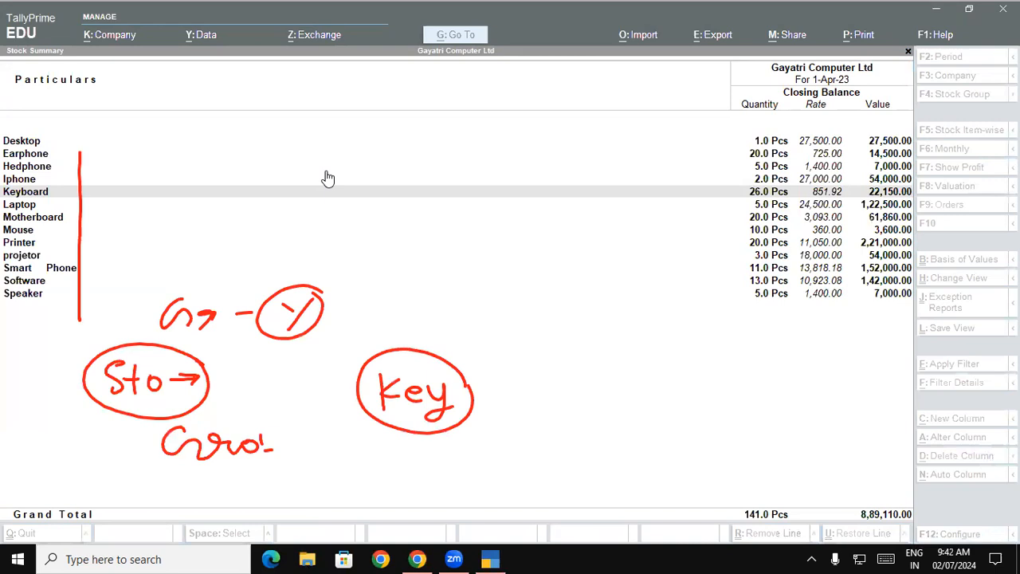
pyautogui.moveTo(452, 341)
pyautogui.mouseDown()
pyautogui.moveTo(339, 389)
pyautogui.moveTo(495, 422)
pyautogui.moveTo(460, 340)
pyautogui.mouseUp()
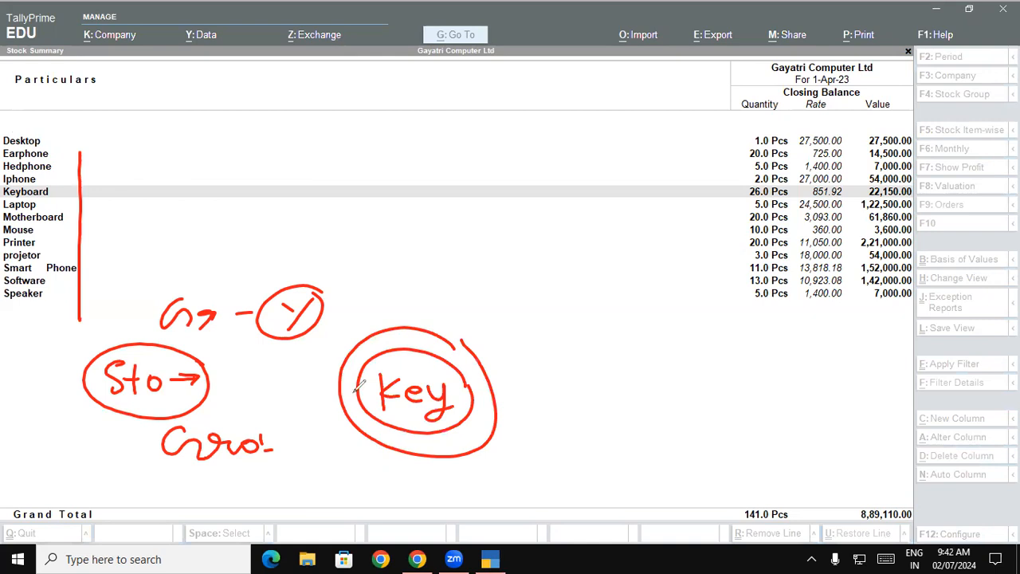
pyautogui.moveTo(56, 184)
pyautogui.mouseDown()
pyautogui.moveTo(3, 191)
pyautogui.moveTo(48, 204)
pyautogui.moveTo(58, 185)
pyautogui.mouseUp()
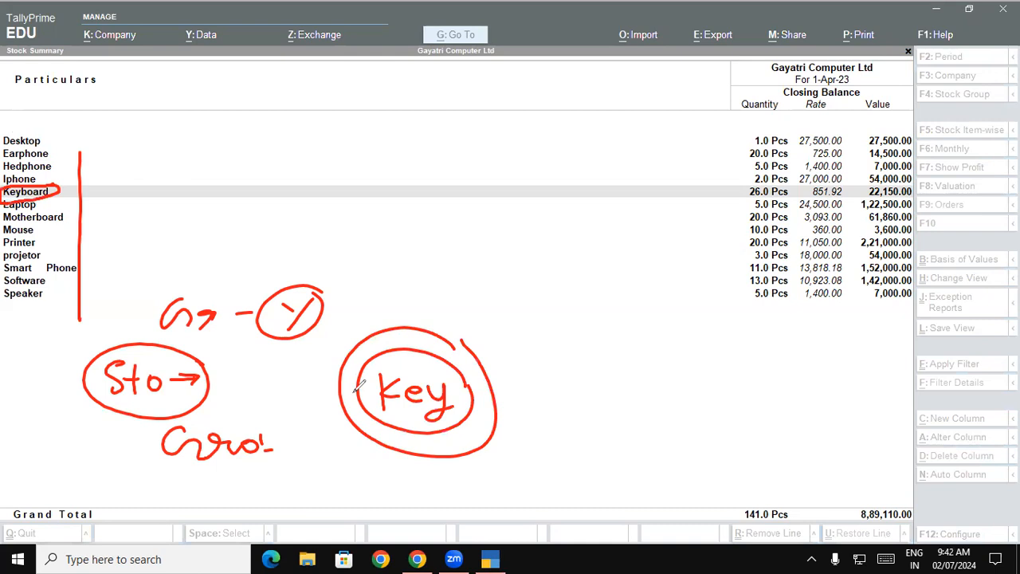
pyautogui.moveTo(36, 344)
pyautogui.mouseDown()
pyautogui.moveTo(50, 440)
pyautogui.moveTo(62, 428)
pyautogui.mouseUp()
pyautogui.moveTo(2, 139); pyautogui.dragTo(2, 265)
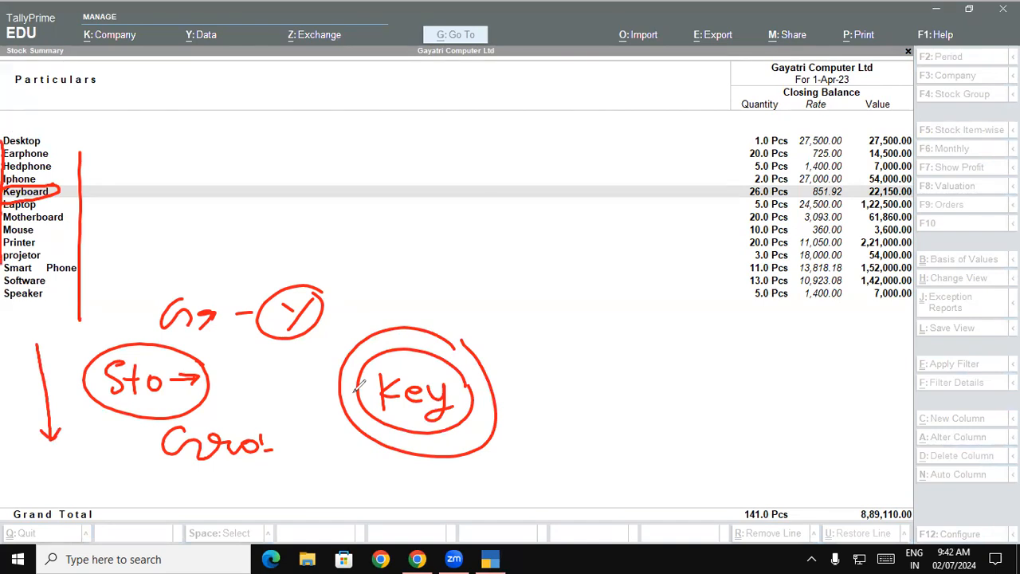
pyautogui.moveTo(62, 145)
pyautogui.mouseDown()
pyautogui.moveTo(78, 159)
pyautogui.moveTo(75, 282)
pyautogui.moveTo(58, 308)
pyautogui.mouseUp()
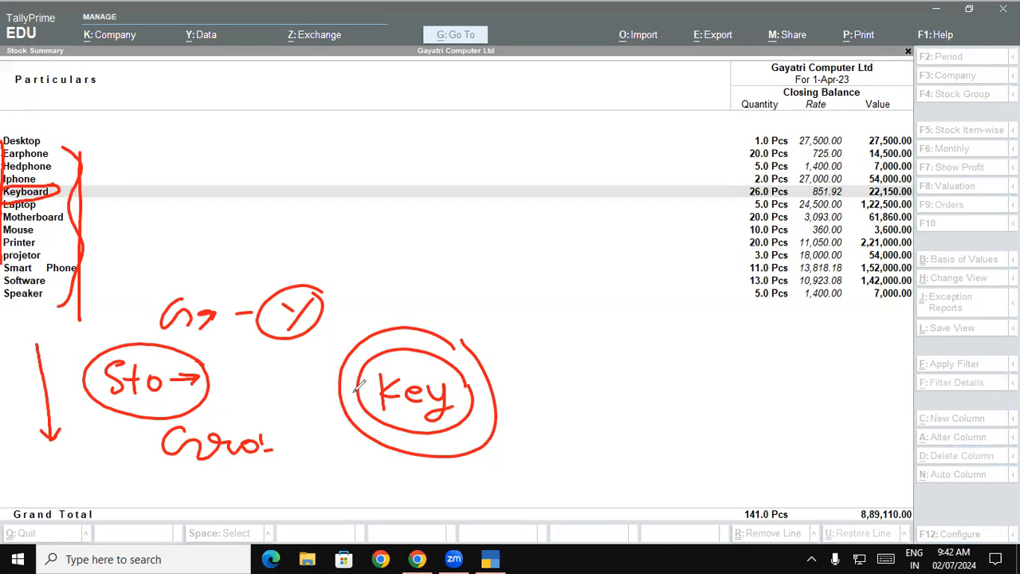
pyautogui.press('e')
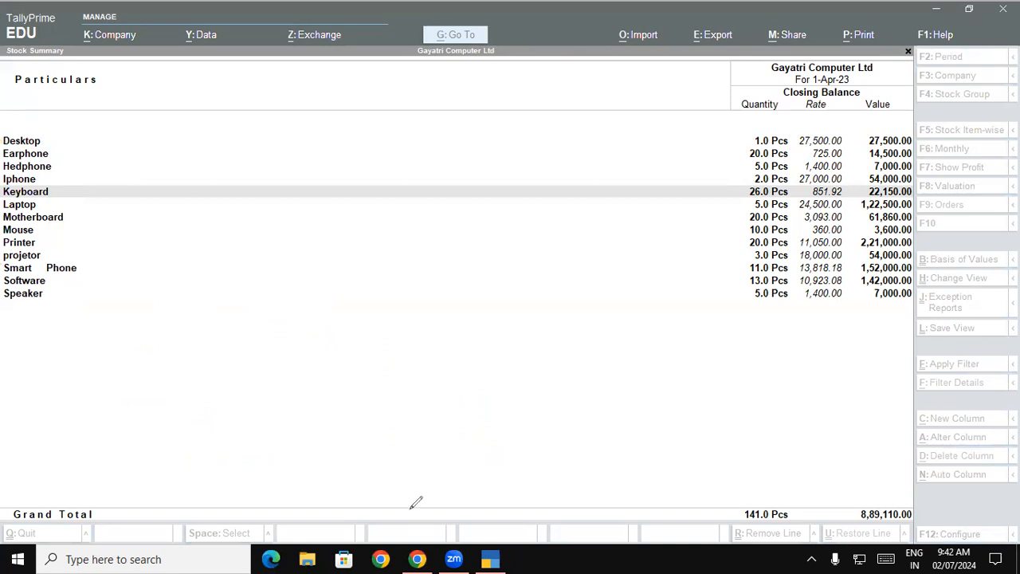
# Step: Leave the Stock Summary and open a new purchase voucher
pyautogui.press('Escape')
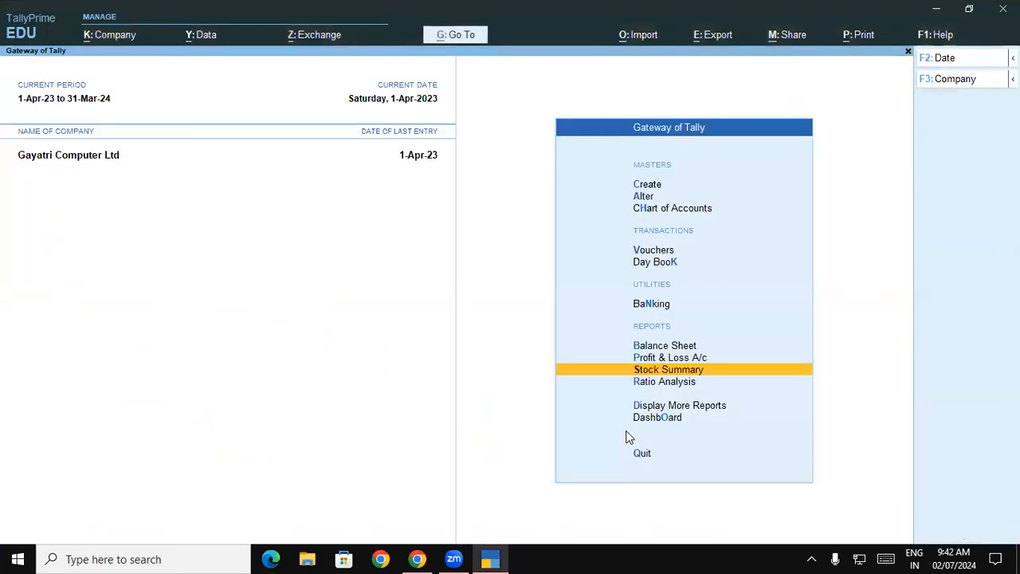
pyautogui.press('Up')
pyautogui.press('Up')
pyautogui.press('Up')
pyautogui.press('Up')
pyautogui.press('Up')
pyautogui.press('Return')
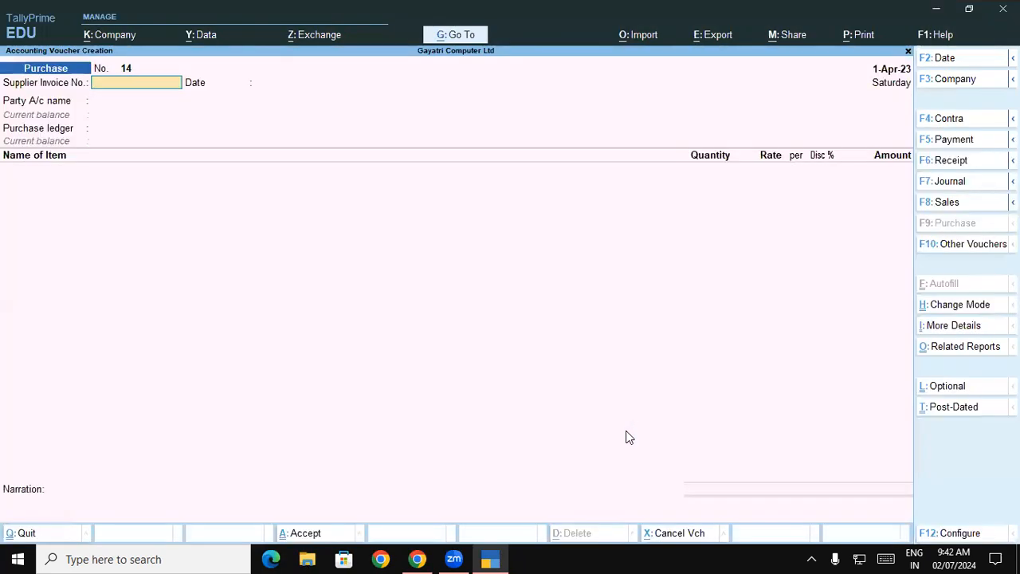
# Step: Enter supplier invoice number 255 dated 1-Apr-23, choose I Ball Technology as the party account, and accept its party details
pyautogui.write('255')
pyautogui.press('Return')
pyautogui.press('Return')
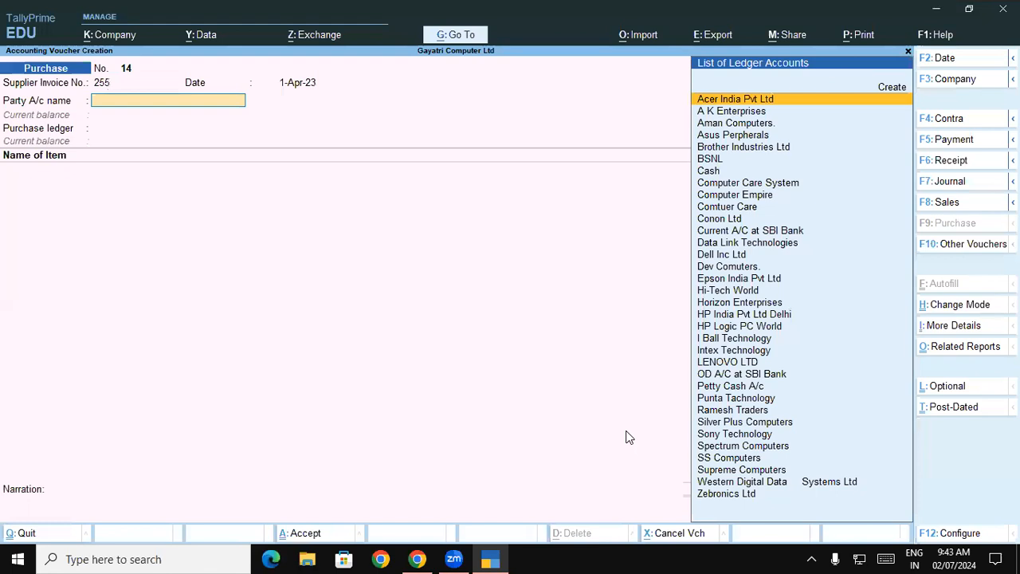
pyautogui.write('i')
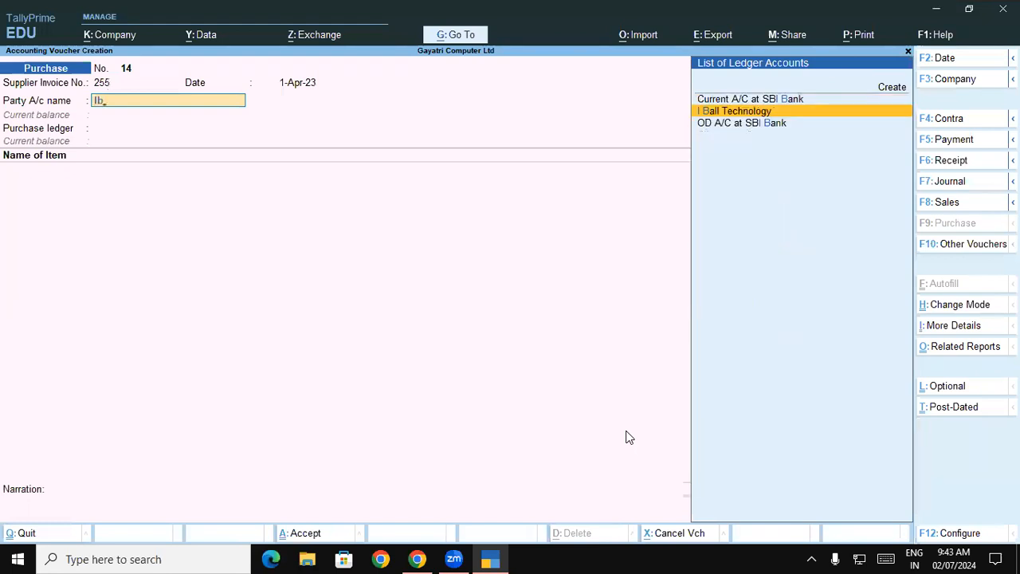
pyautogui.press('Return')
pyautogui.hotkey('ctrl', 'a')
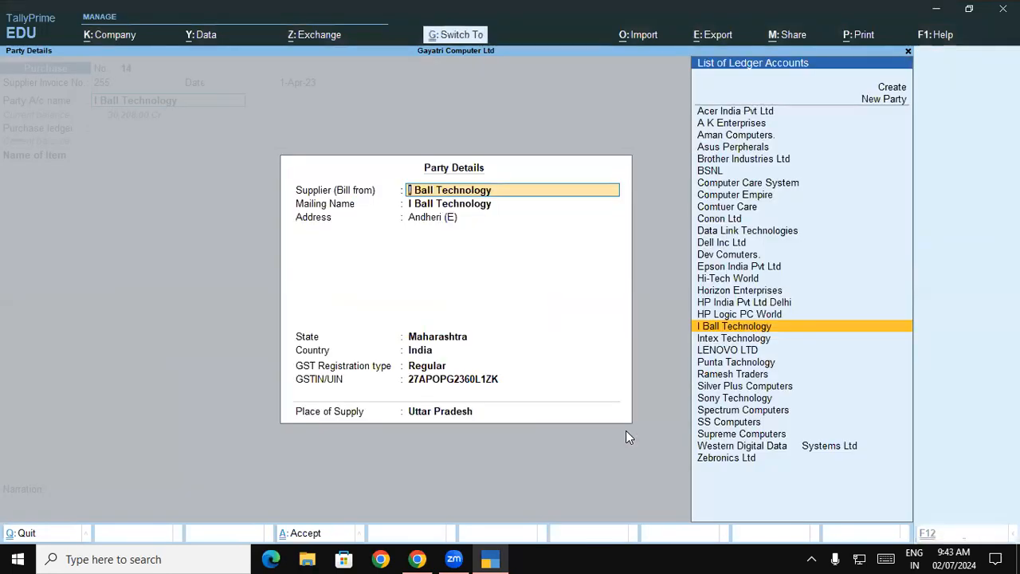
pyautogui.hotkey('ctrl', 'a')
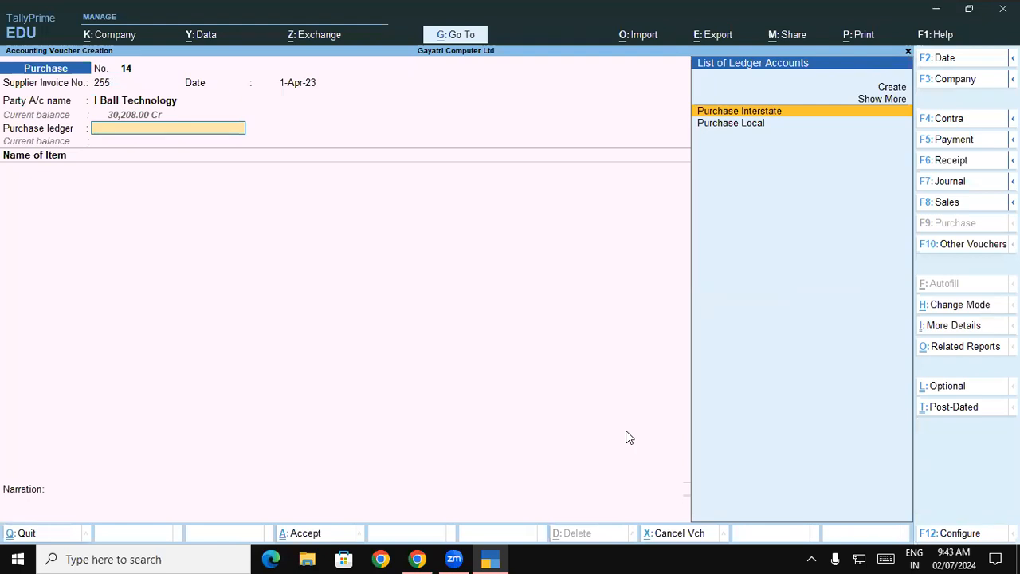
# Step: Choose Purchase Interstate as the purchase ledger and add Nimble-4GF Android Tablet as the first item
pyautogui.press('Return')
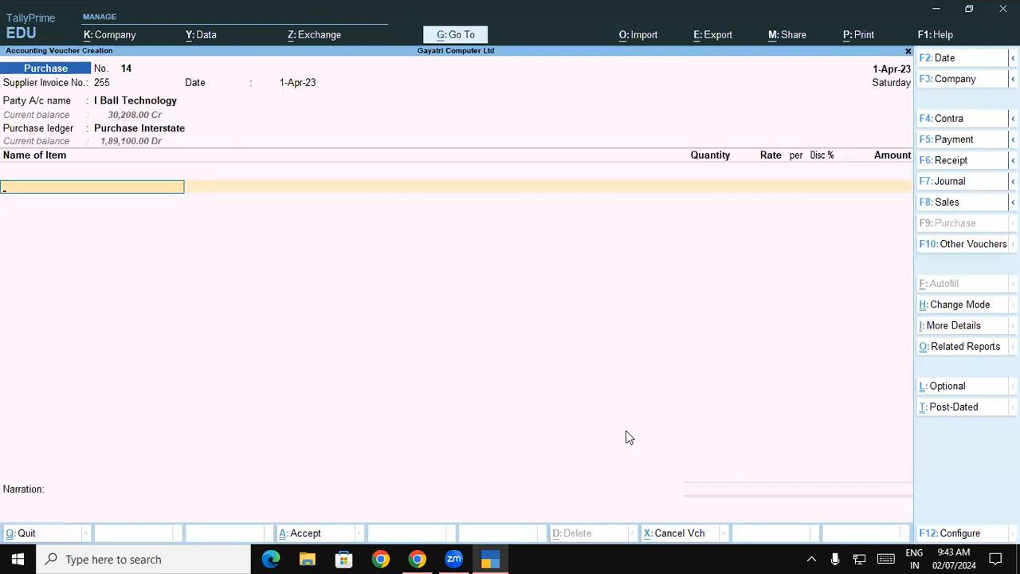
pyautogui.write('N')
pyautogui.press('Return')
pyautogui.press('Return')
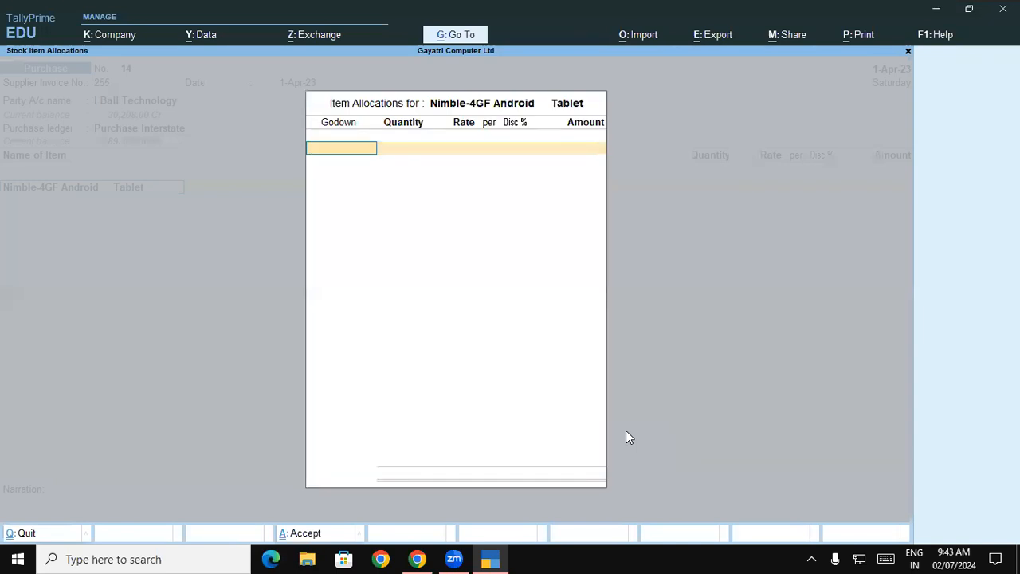
# Step: Allocate 10 Pcs of the tablet to the Warehouse godown
pyautogui.press('Down')
pyautogui.press('Down')
pyautogui.press('Return')
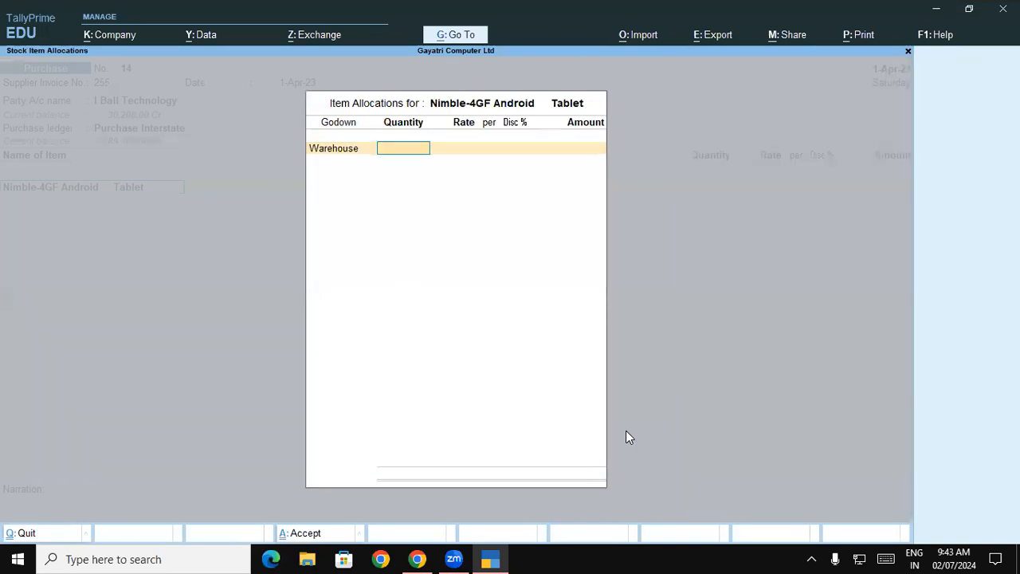
pyautogui.write('10')
pyautogui.press('Return')
pyautogui.press('Return')
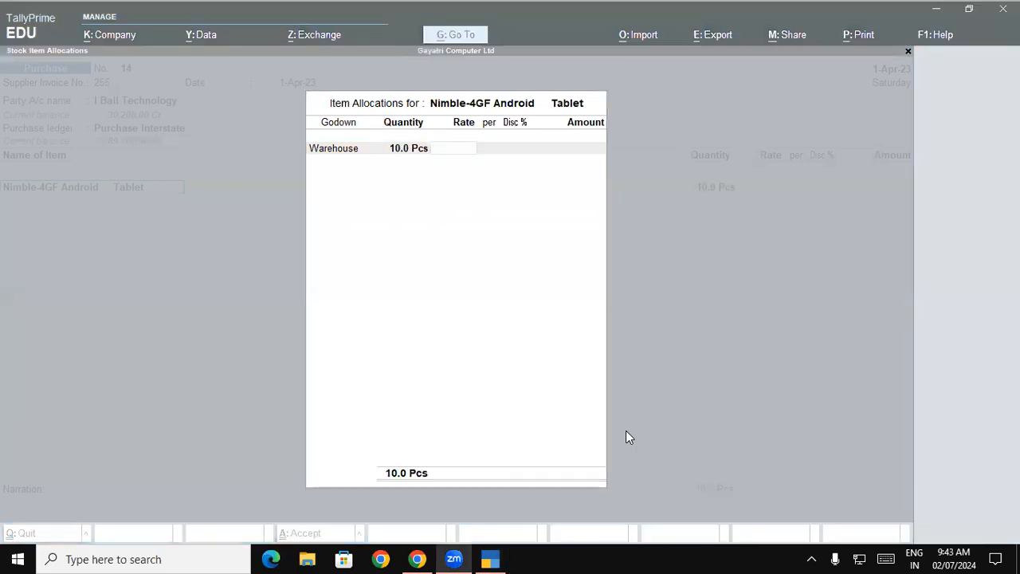
# Step: Check the tablet's price in the PDF in Chrome, return to TallyPrime, and enter a rate of 10,500 per Pcs to complete the item line
pyautogui.hotkey('alt', 'Tab')
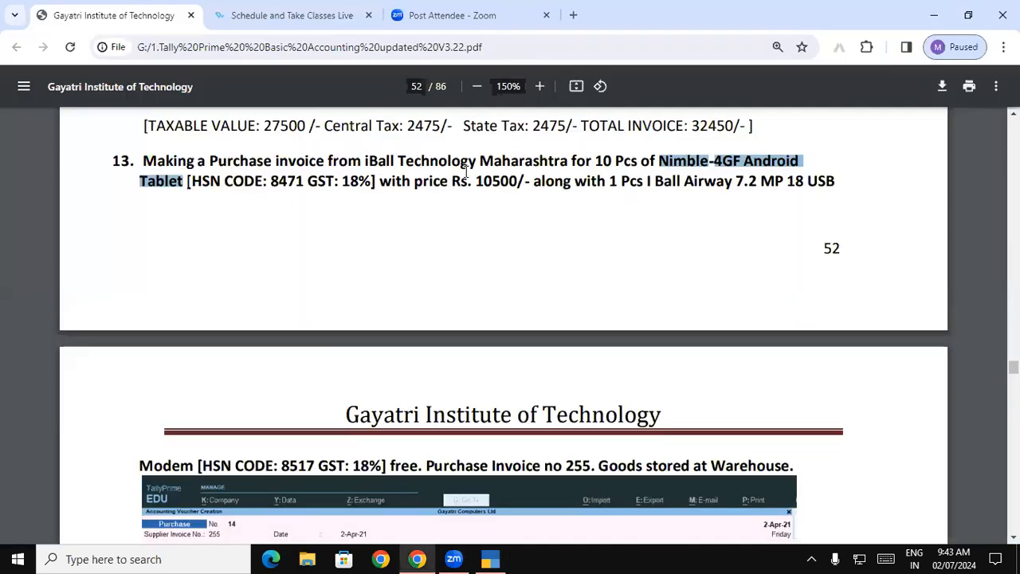
pyautogui.moveTo(467, 170); pyautogui.dragTo(500, 181)
pyautogui.click(490, 559)
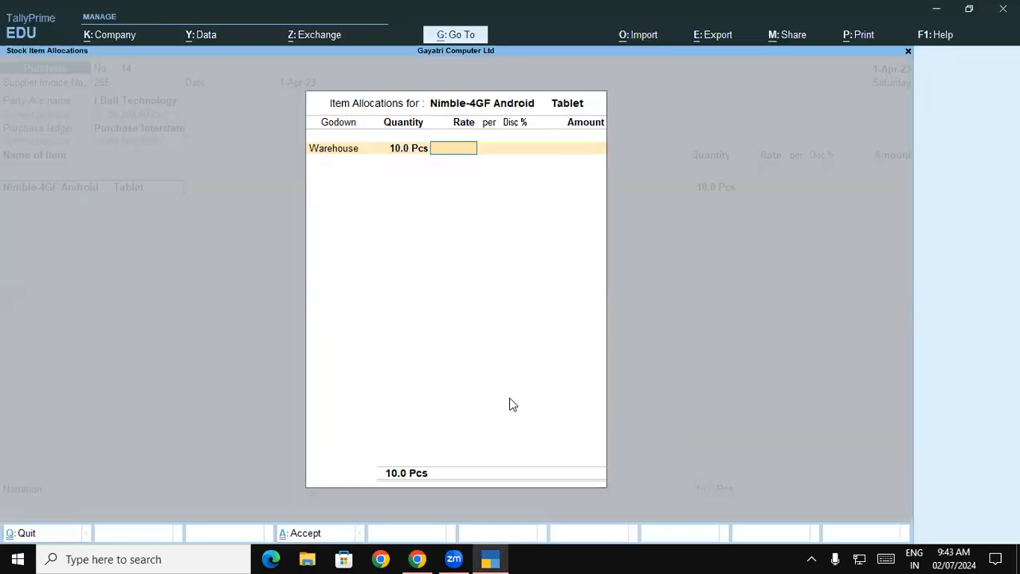
pyautogui.write('10,500')
pyautogui.press('Return')
pyautogui.press('Return')
pyautogui.press('Return')
pyautogui.press('Return')
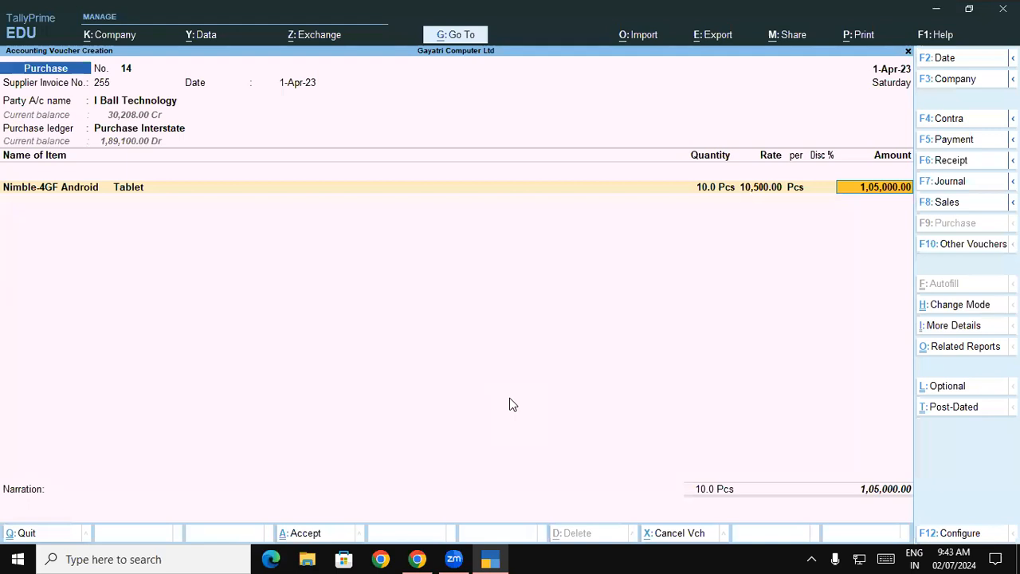
pyautogui.press('Return')
# Step: Switch to the PDF in Chrome, copy the item name "I Ball Airway 7.2 MP 18 USB", and return to TallyPrime
pyautogui.hotkey('alt', 'Tab')
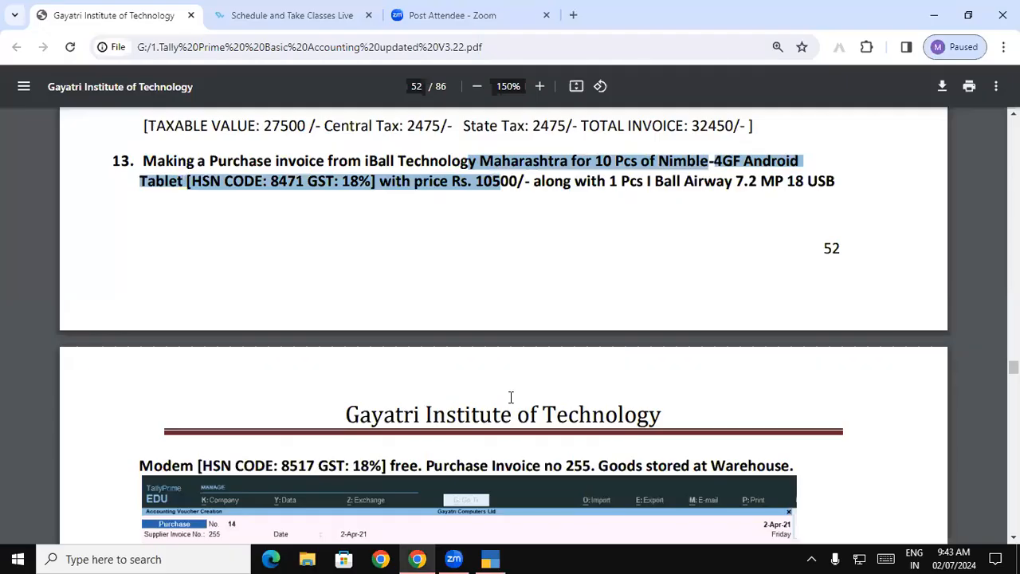
pyautogui.moveTo(637, 182); pyautogui.dragTo(832, 180)
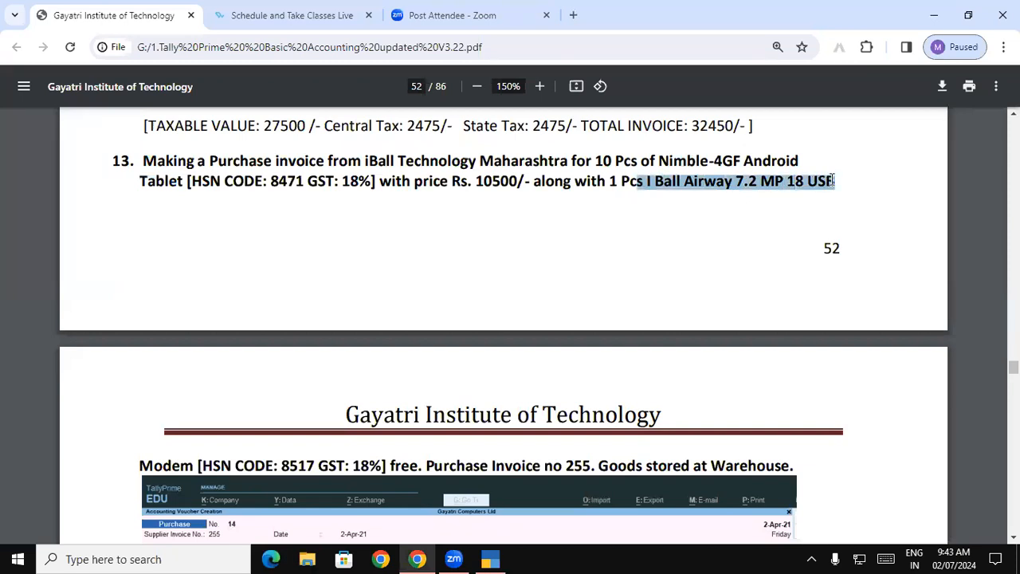
pyautogui.moveTo(743, 169); pyautogui.dragTo(738, 169)
pyautogui.moveTo(645, 181); pyautogui.dragTo(834, 180)
pyautogui.hotkey('ctrl', 'c')
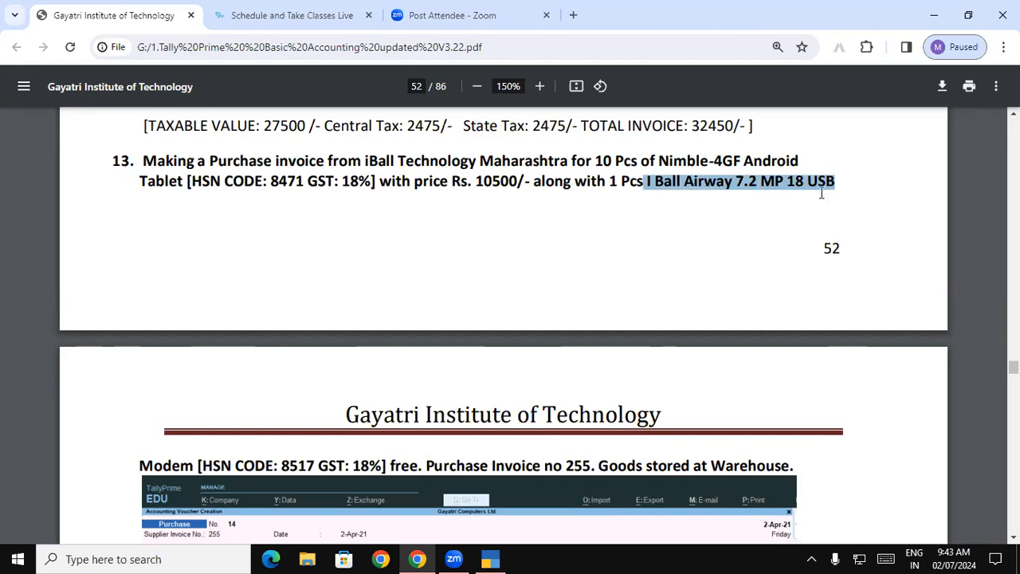
pyautogui.hotkey('alt', 'Tab')
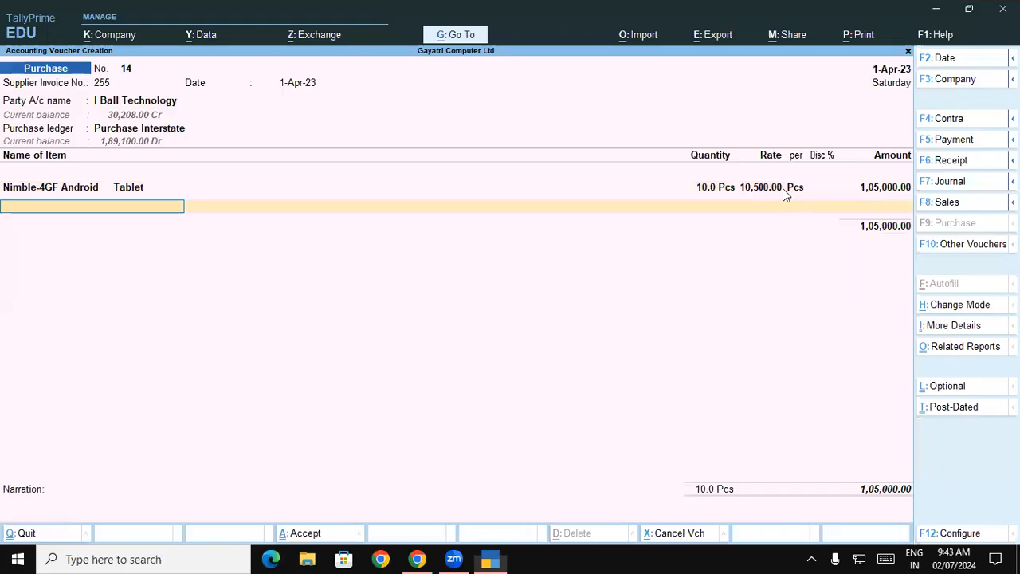
# Step: Start creating a new stock item from the second item line and name it I Ball Airway 7.2 MP 18 USB
pyautogui.write('I b')
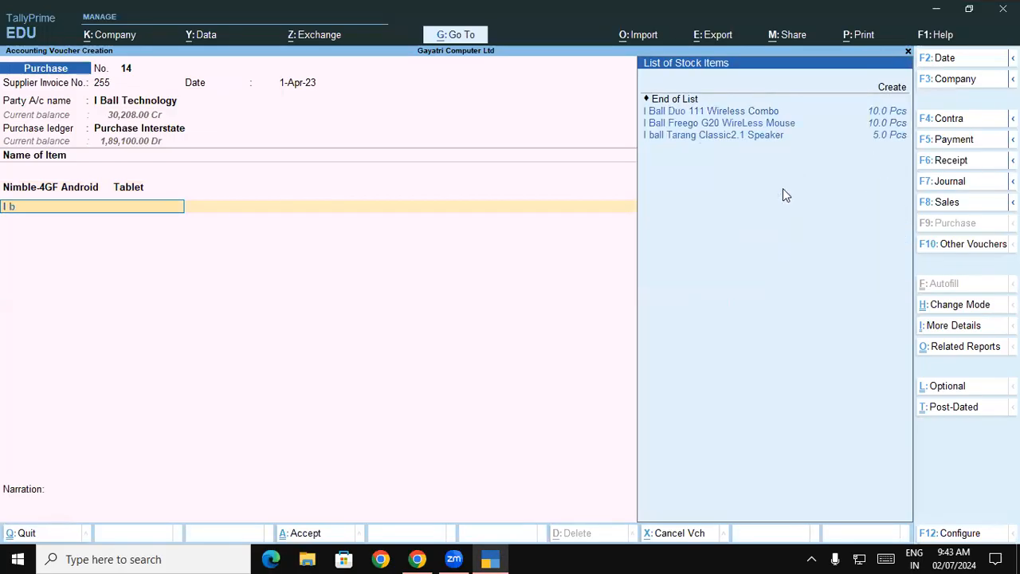
pyautogui.press('Up')
pyautogui.press('Up')
pyautogui.press('Up')
pyautogui.press('Up')
pyautogui.press('Up')
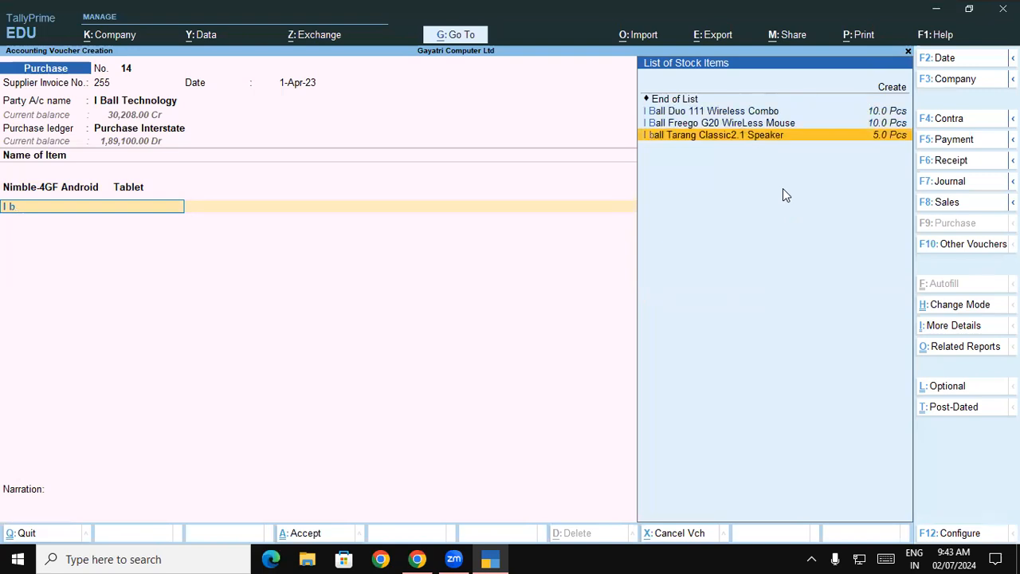
pyautogui.press('Return')
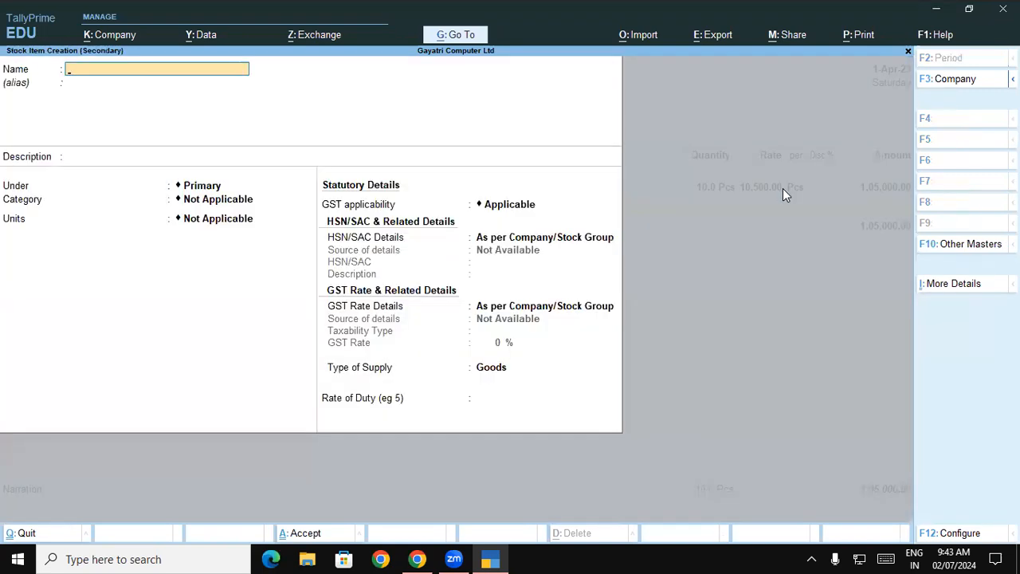
pyautogui.hotkey('ctrl', 'v')
pyautogui.press('Return')
pyautogui.press('Return')
pyautogui.press('Return')
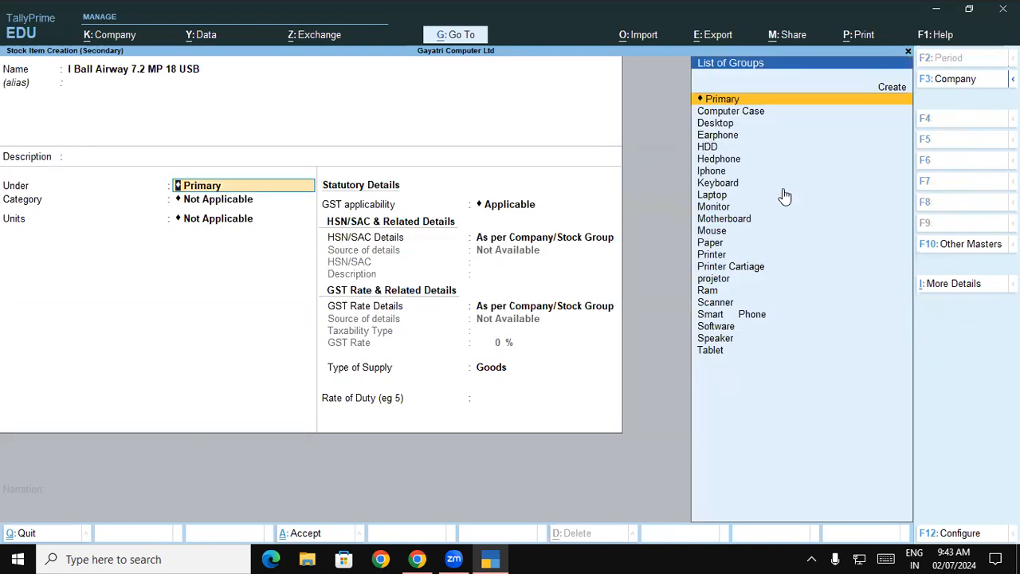
# Step: Create a stock group named Modem under Primary for the new item, with item quantities added set to Yes
pyautogui.write('Mo')
pyautogui.press('Down')
pyautogui.press('Down')
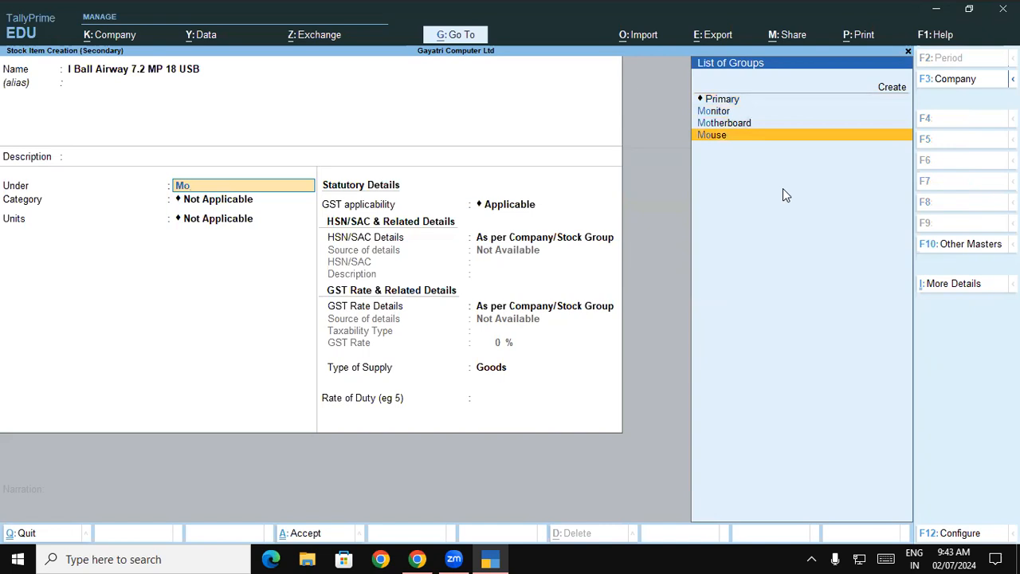
pyautogui.press('alt')
pyautogui.hotkey('alt', 'c')
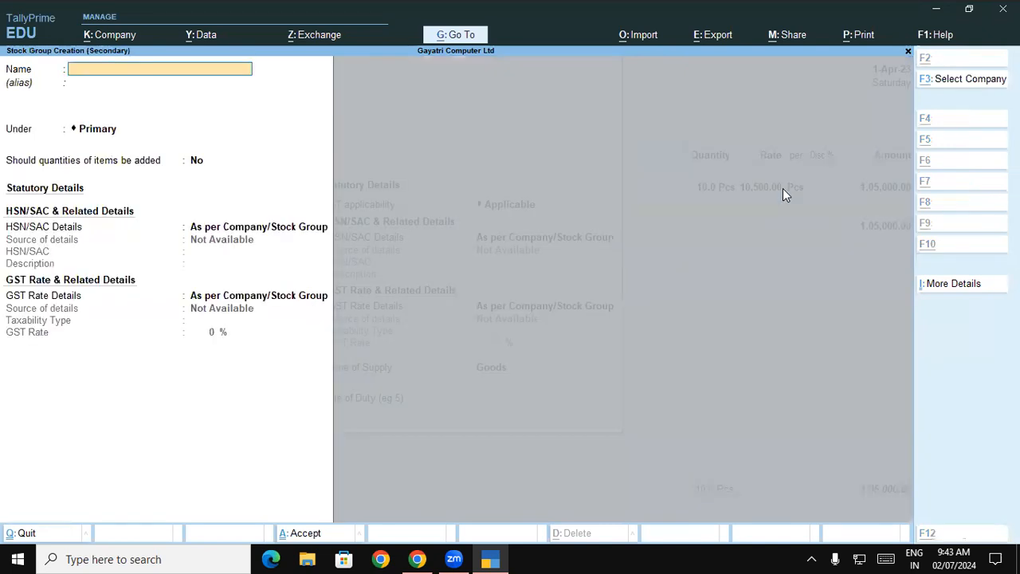
pyautogui.write('Modem')
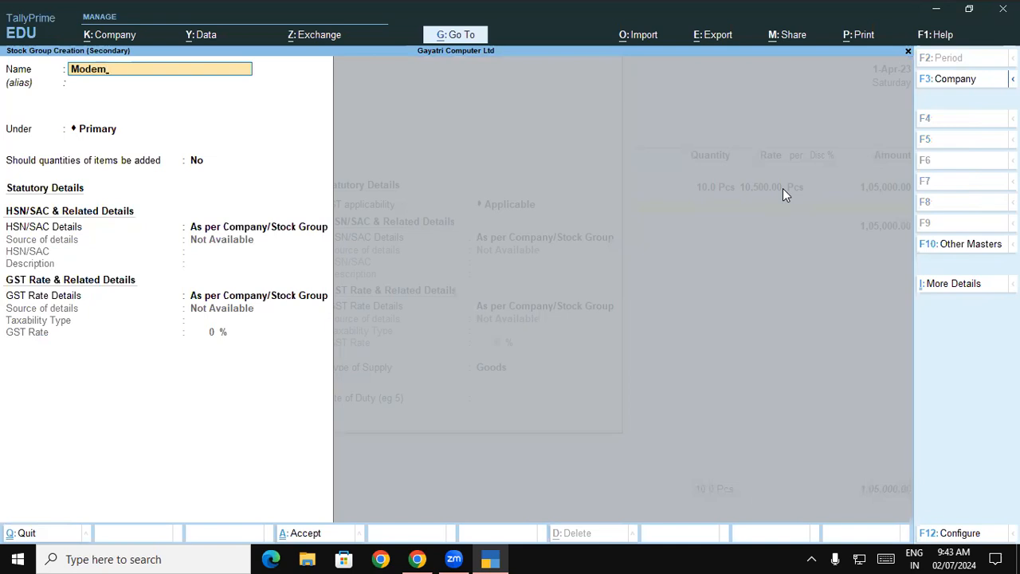
pyautogui.press('Return')
pyautogui.press('Return')
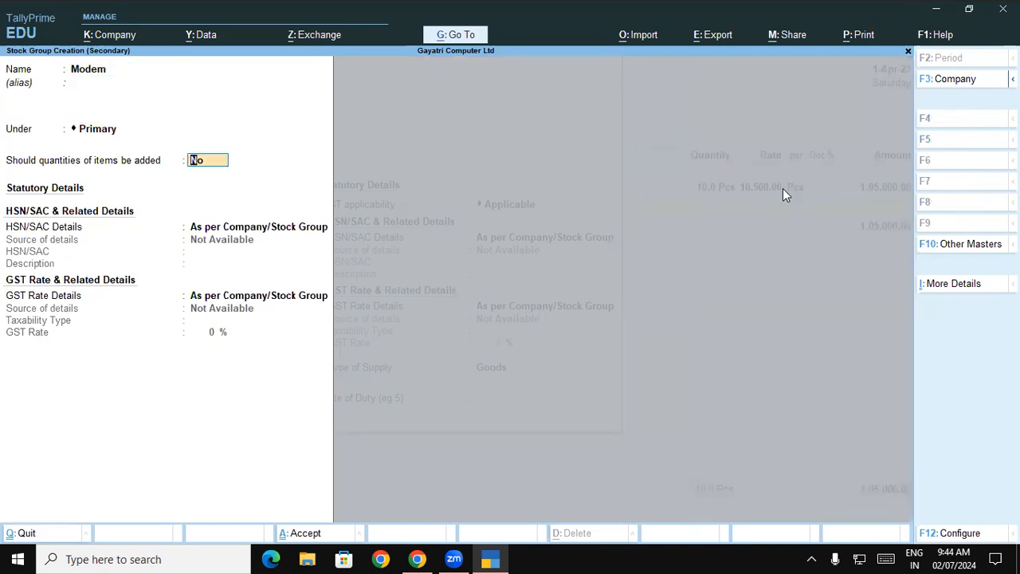
pyautogui.write('y')
pyautogui.press('Return')
# Step: Specify the Modem group's HSN/SAC details directly, using code 8517 as given in the PDF
pyautogui.press('Down')
pyautogui.press('Return')
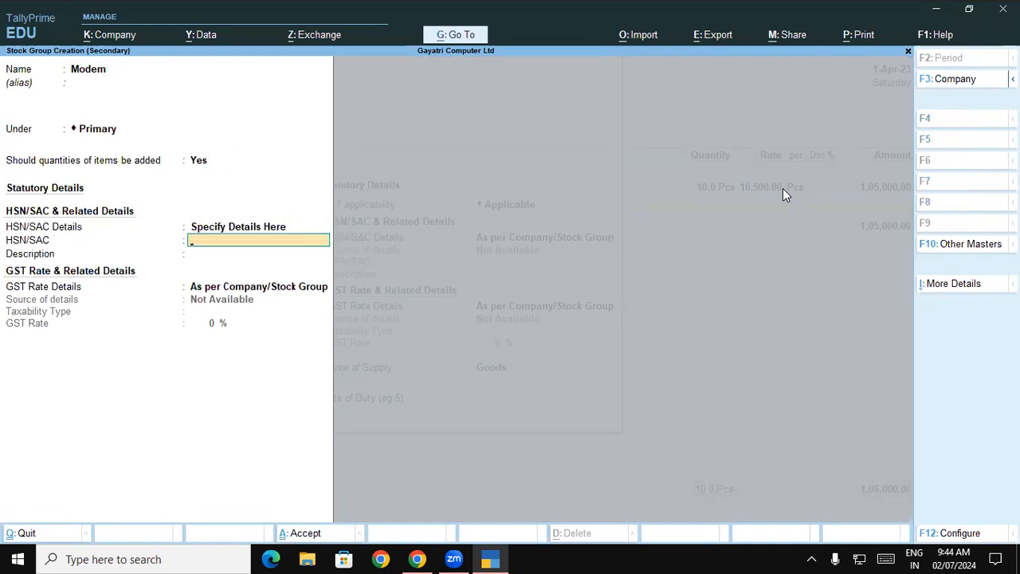
pyautogui.hotkey('alt', 'Tab')
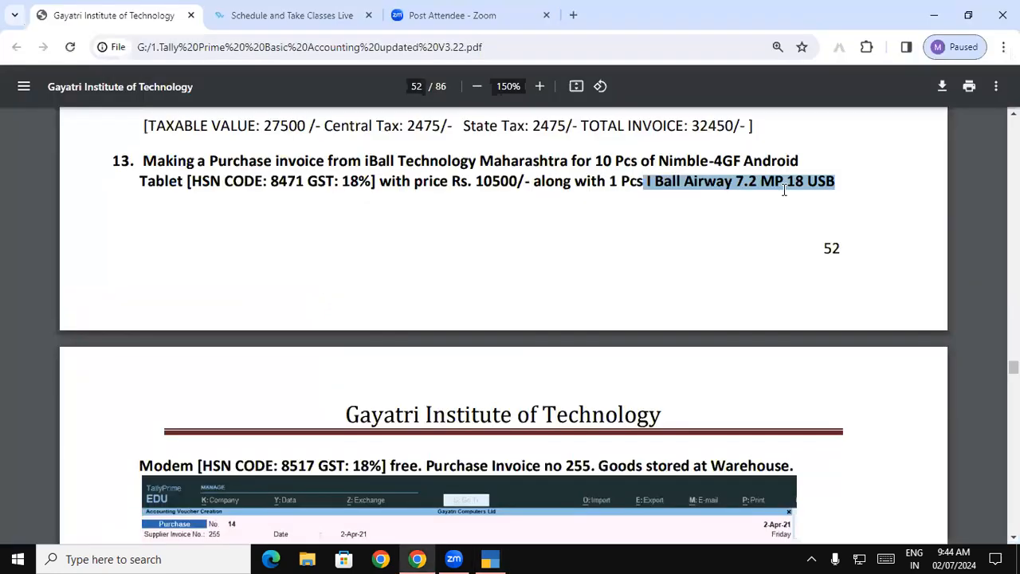
pyautogui.hotkey('alt', 'Tab')
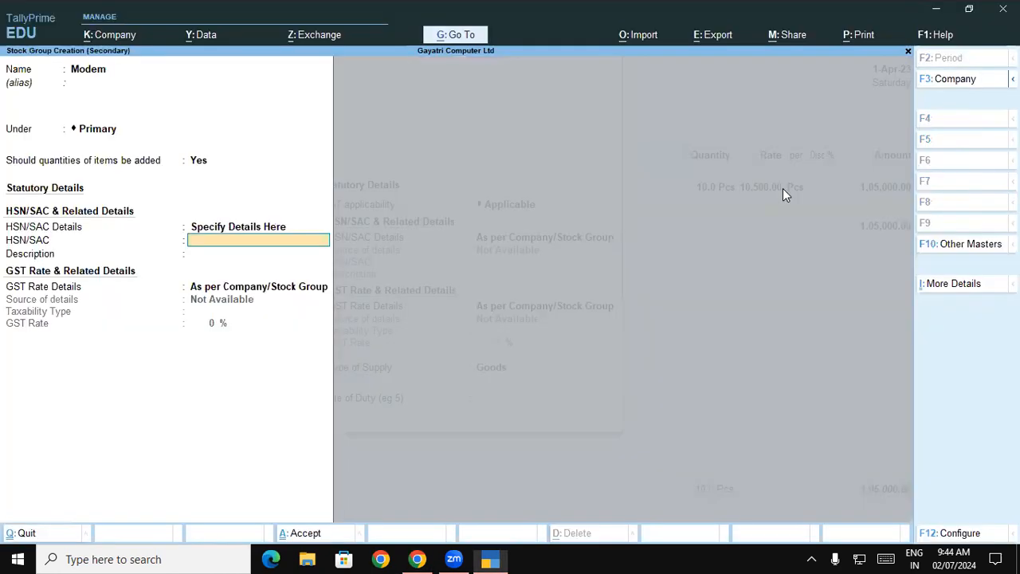
pyautogui.write('8517')
pyautogui.press('Return')
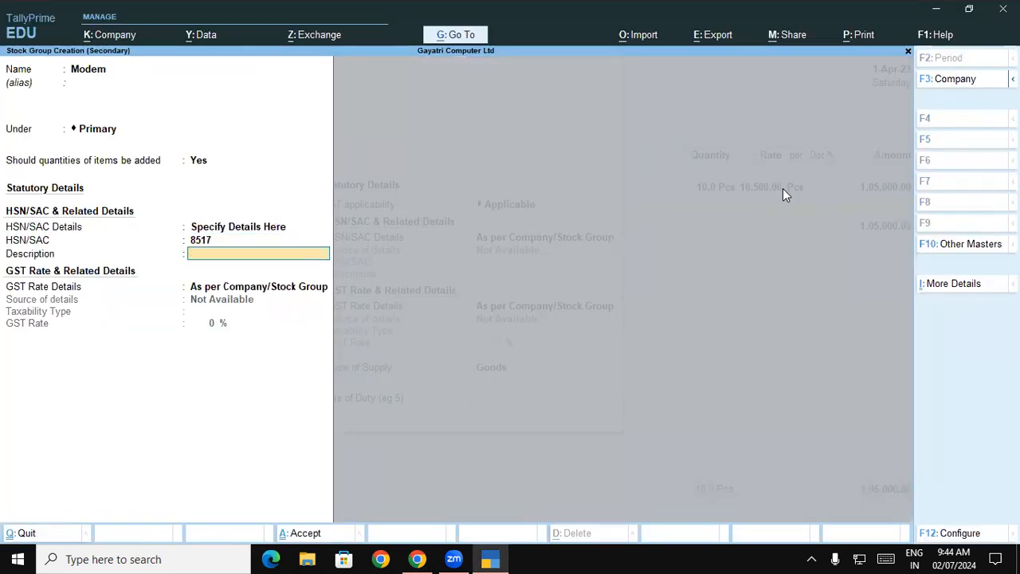
# Step: Specify the Modem group's GST details as Taxable at 18%, and save the group
pyautogui.press('Return')
pyautogui.press('Down')
pyautogui.press('Return')
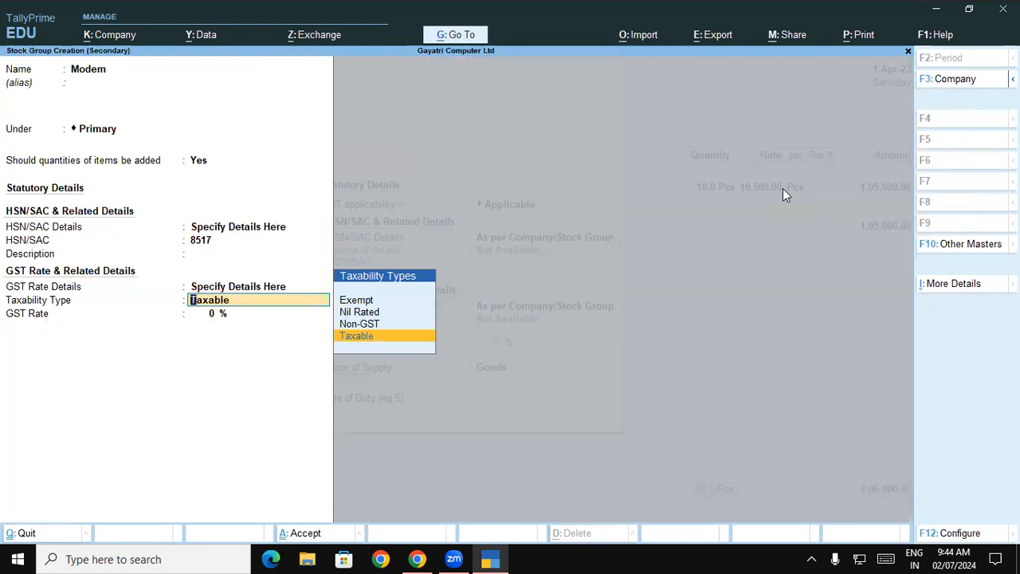
pyautogui.press('Return')
pyautogui.write('18')
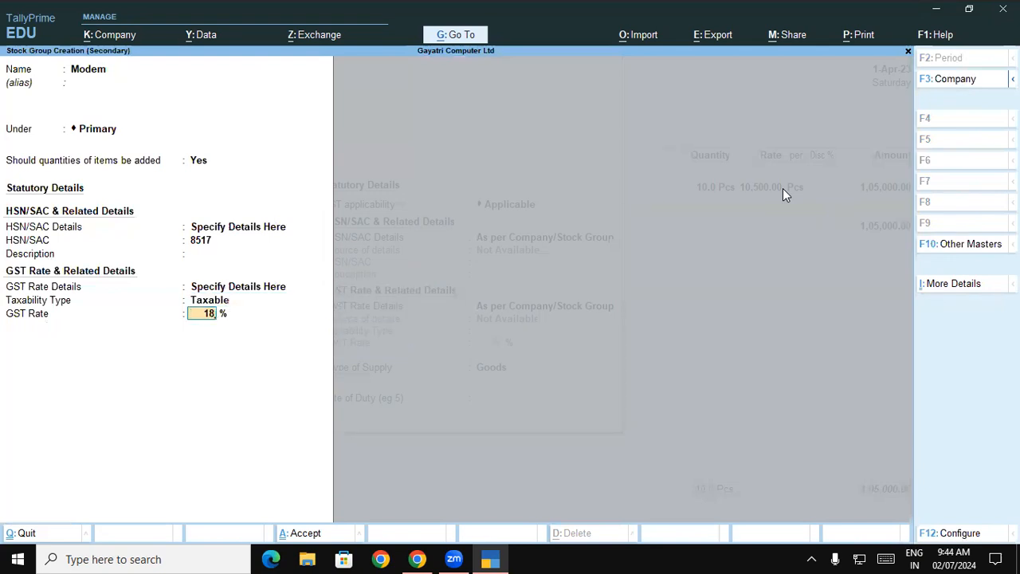
pyautogui.press('Return')
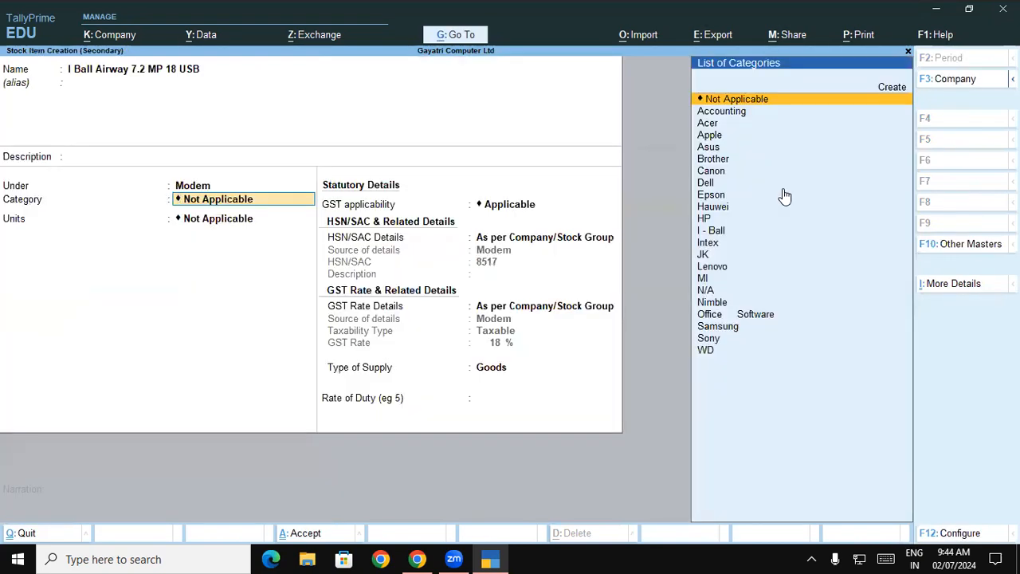
# Step: Set the new item's category to I - Ball and its unit to Pcs, and save the item
pyautogui.write('i')
pyautogui.press('Return')
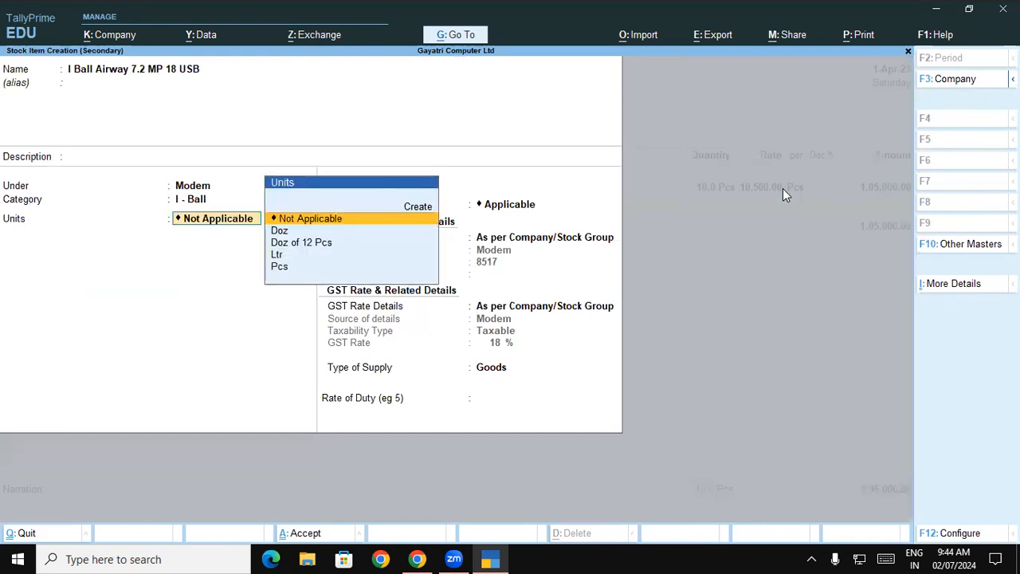
pyautogui.press('Down')
pyautogui.press('Down')
pyautogui.press('Down')
pyautogui.press('Down')
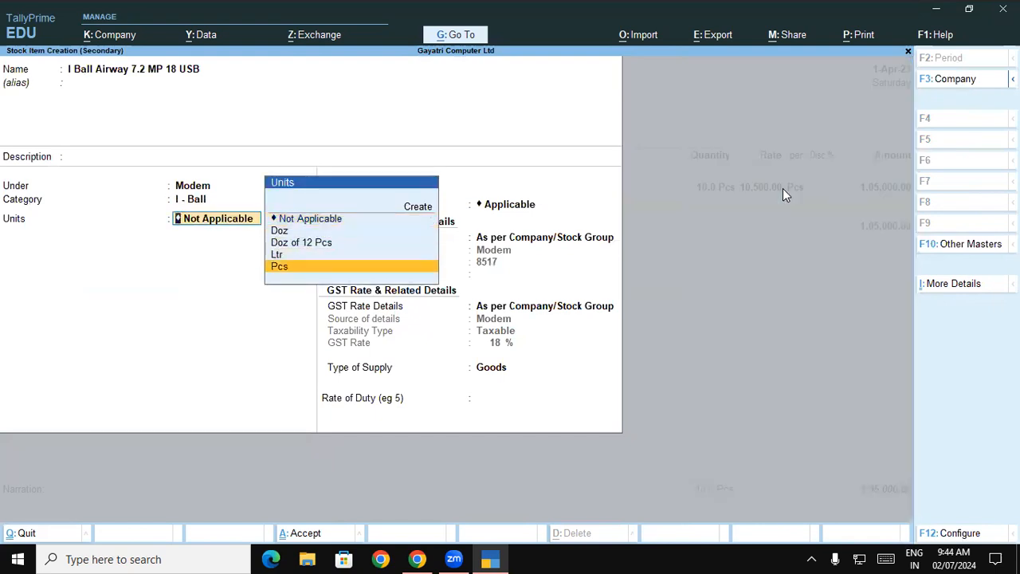
pyautogui.press('Return')
pyautogui.hotkey('ctrl', 'a')
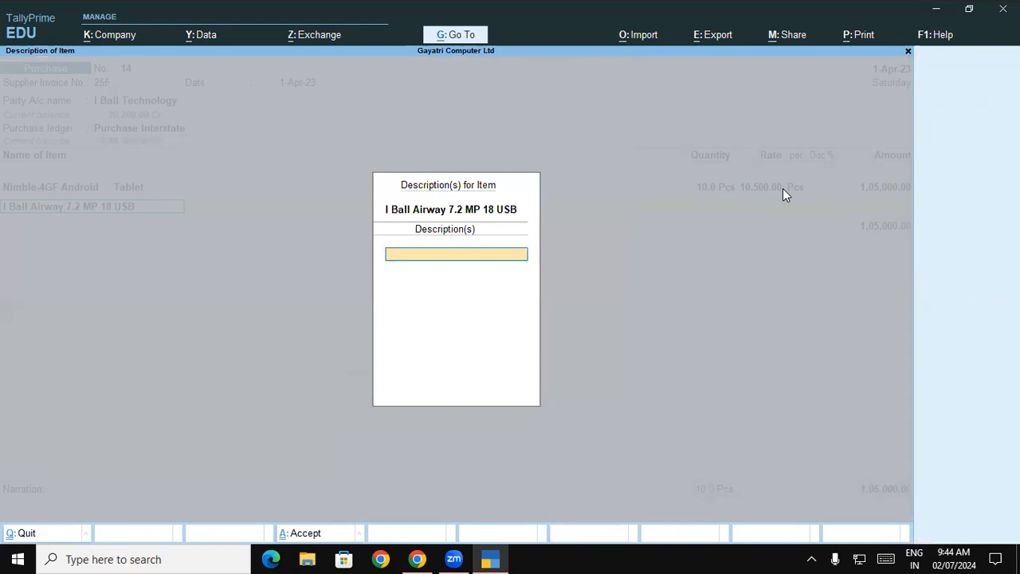
# Step: Allocate 1 Pcs of the I Ball Airway modem to the Warehouse godown with the rate and amount left blank, leaving its description empty
pyautogui.press('Return')
pyautogui.press('Down')
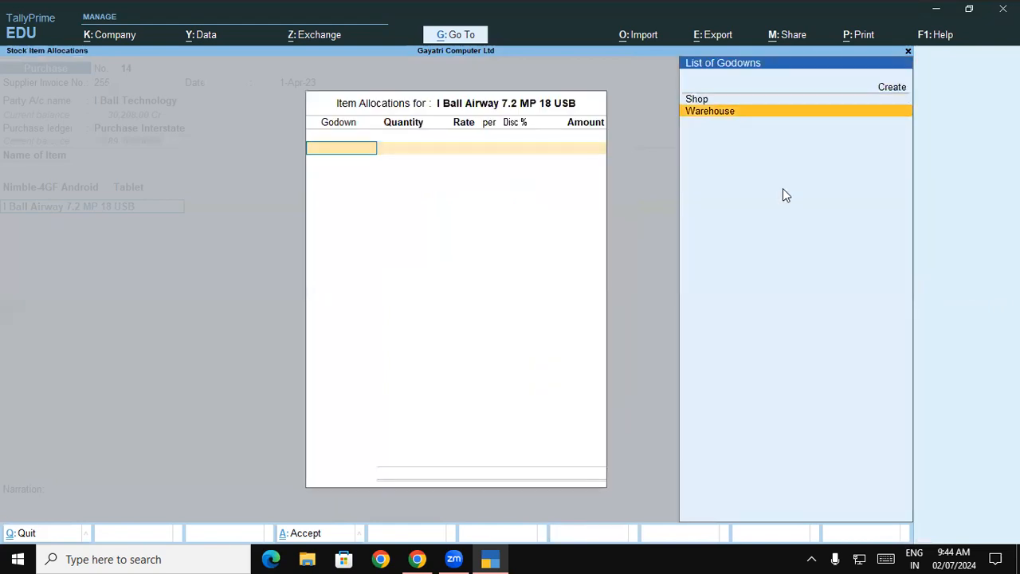
pyautogui.press('Return')
pyautogui.write('1')
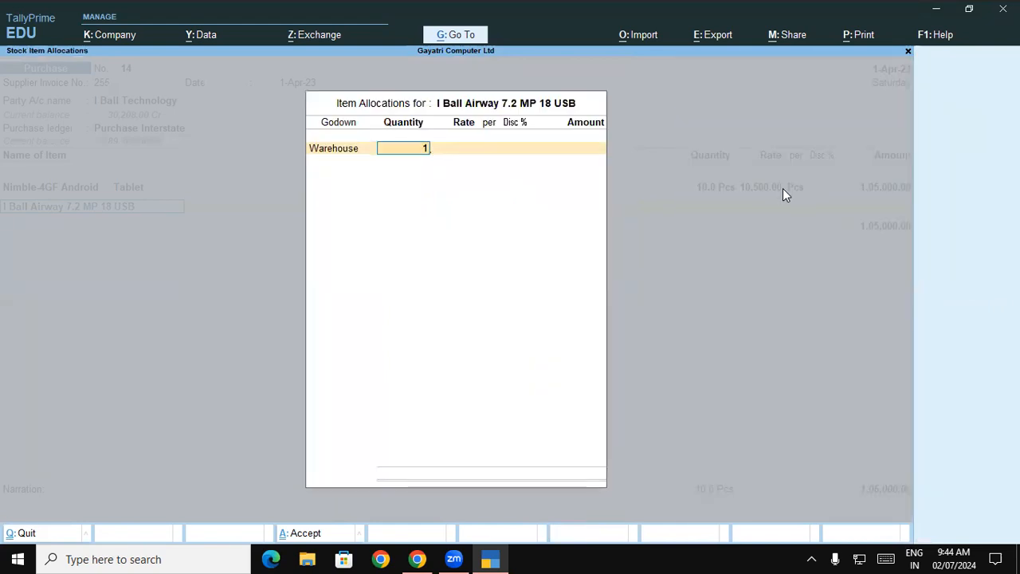
pyautogui.press('Return')
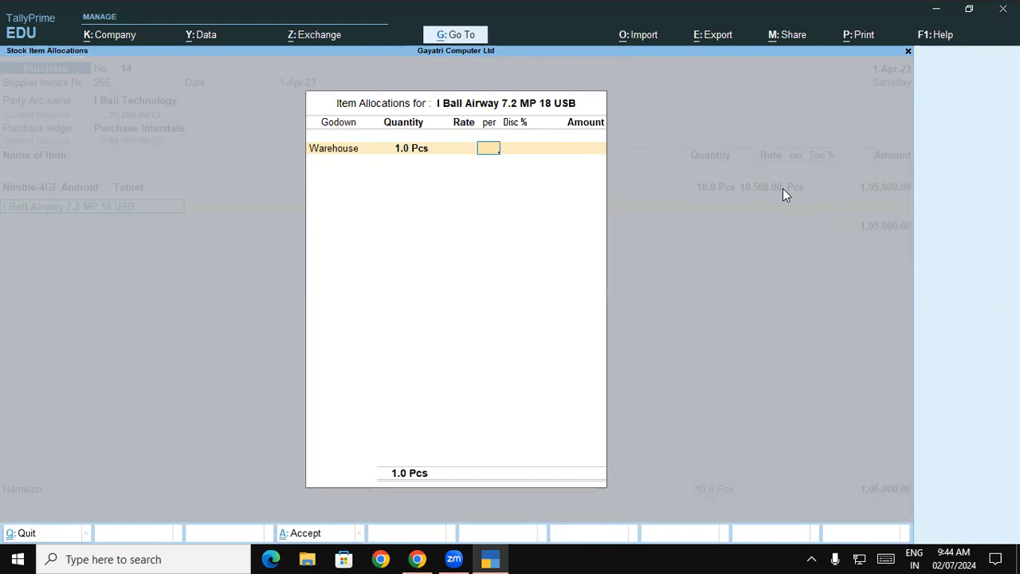
pyautogui.press('Return')
pyautogui.press('Return')
pyautogui.press('Return')
pyautogui.press('Return')
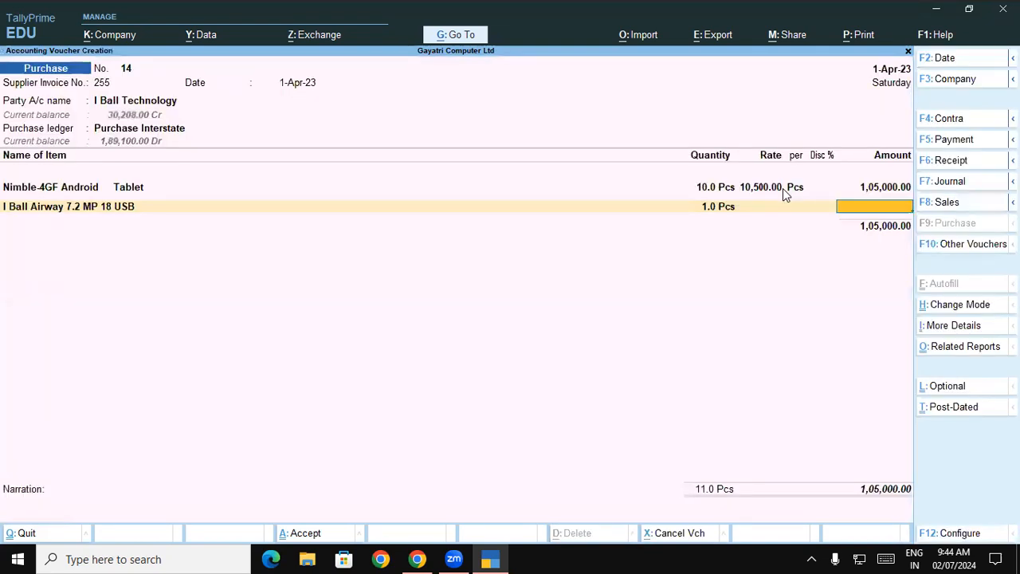
pyautogui.press('Return')
pyautogui.write('Central Tax')
pyautogui.press('Return')
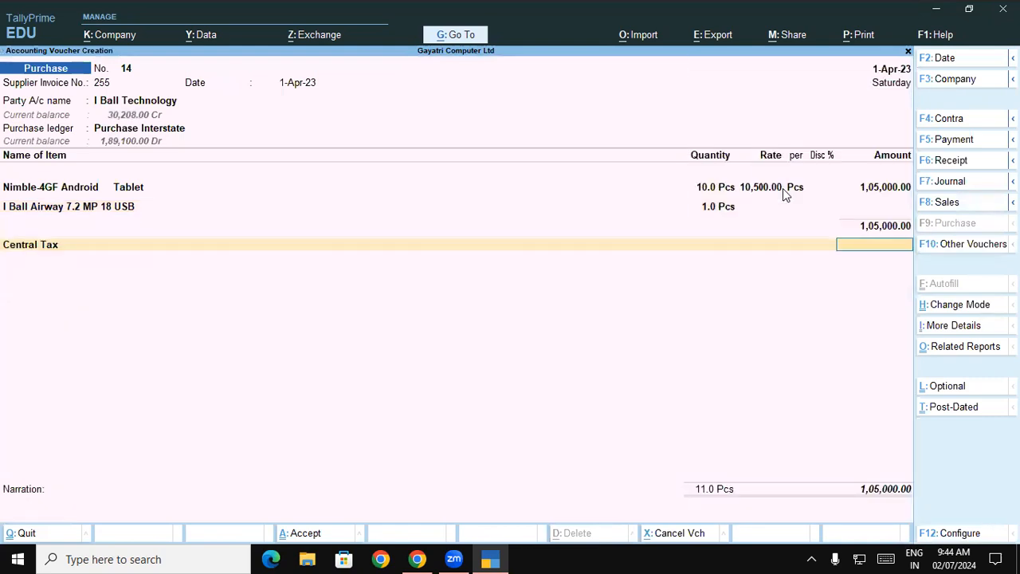
pyautogui.press('BackSpace')
# Step: Add the IGST ledger to the I Ball Technology purchase invoice and save the voucher
pyautogui.write('I')
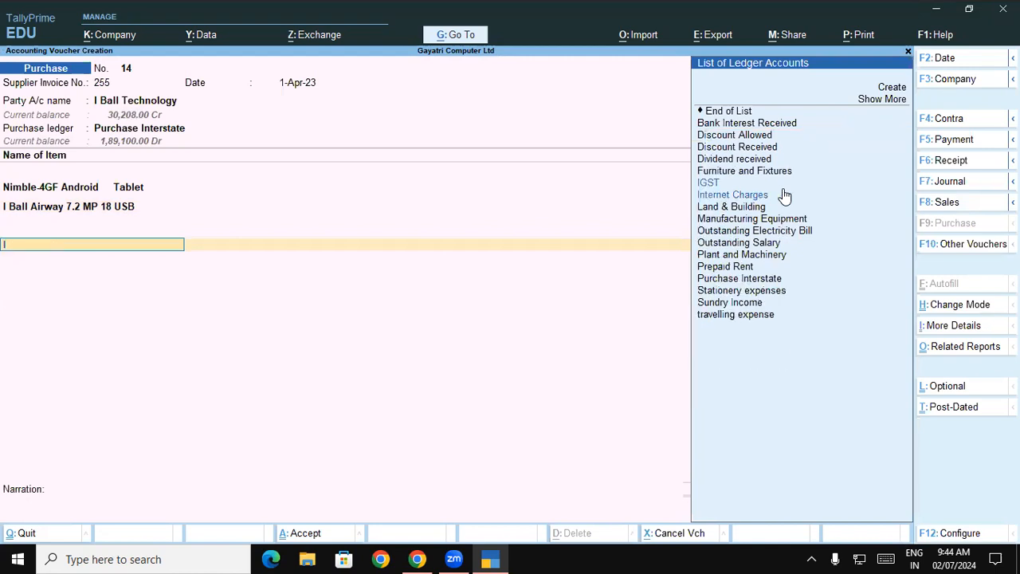
pyautogui.press('Return')
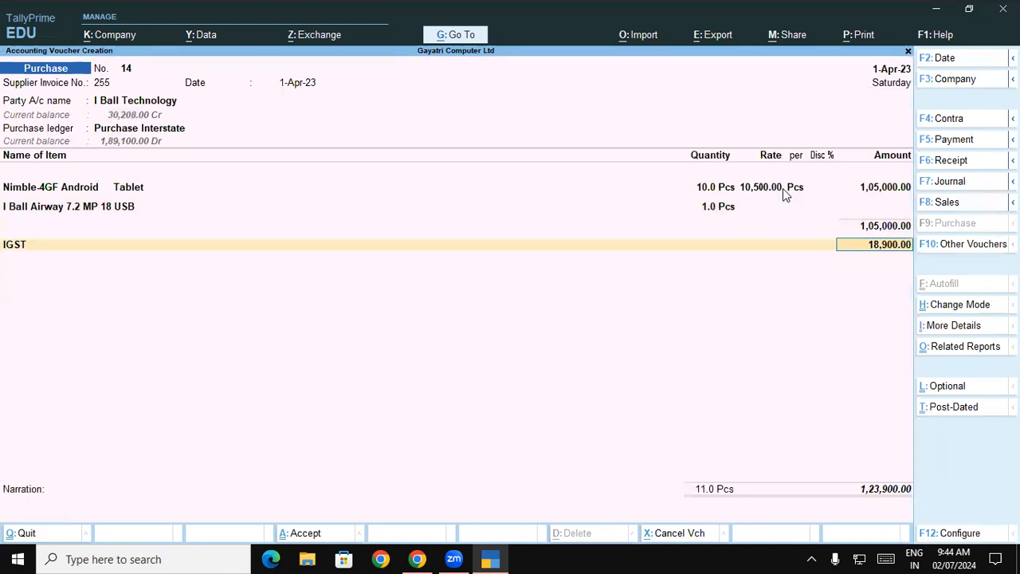
pyautogui.press('Return')
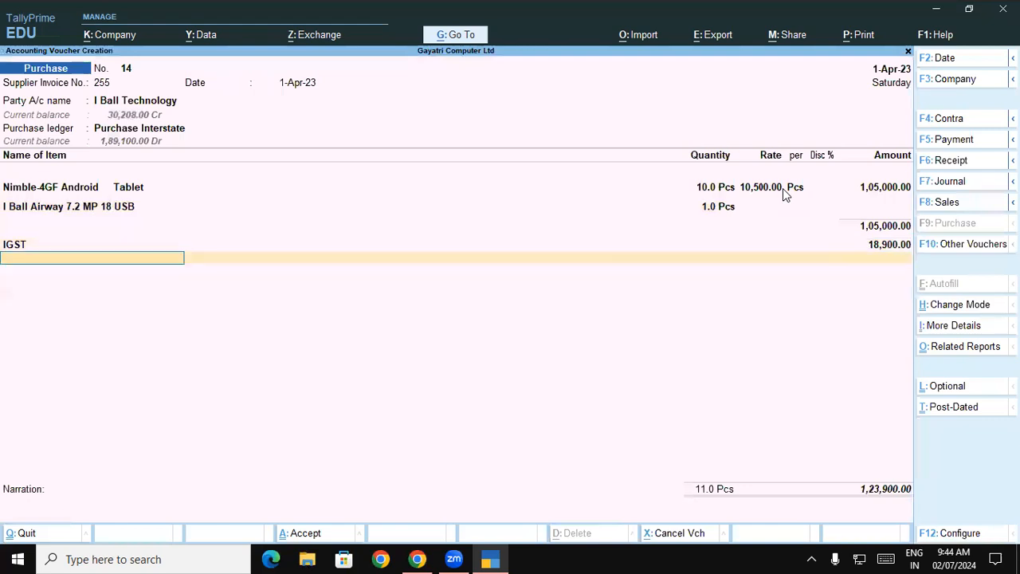
pyautogui.press('ctrl')
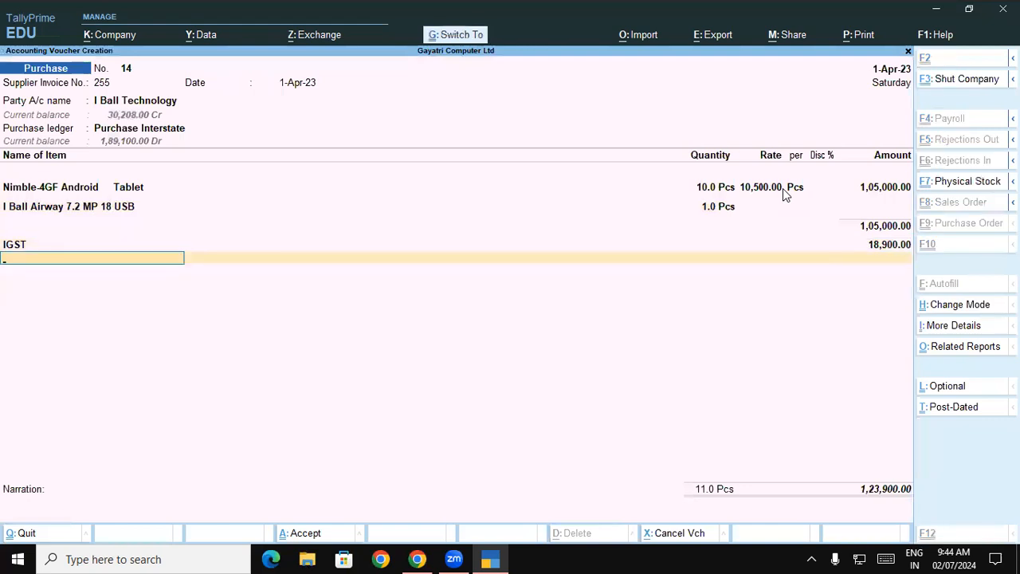
pyautogui.hotkey('ctrl', 'a')
# Step: Switch to the PDF to check exercise 13's sample invoice and tax totals, and return to TallyPrime
pyautogui.press('alt')
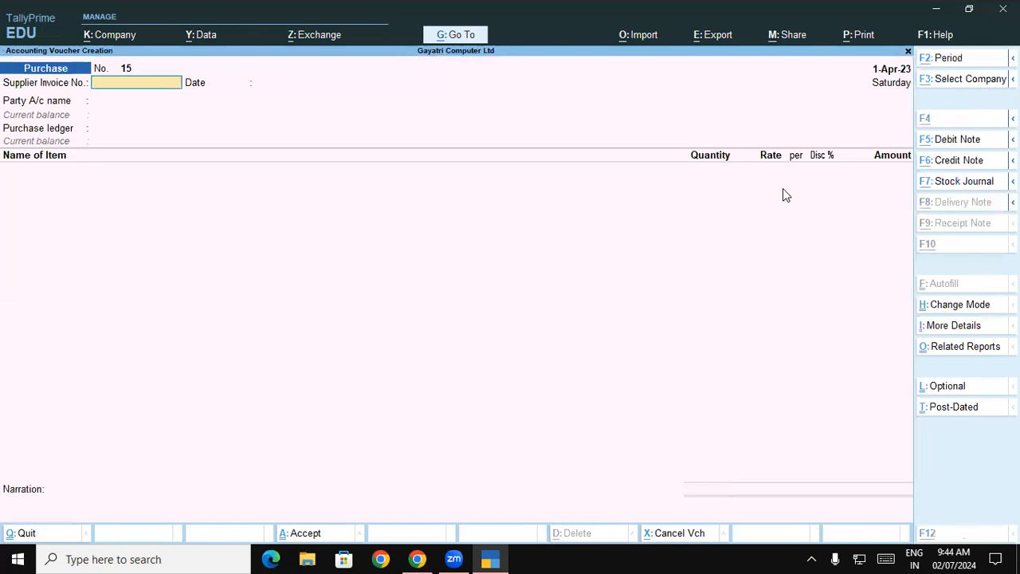
pyautogui.hotkey('alt', 'Tab')
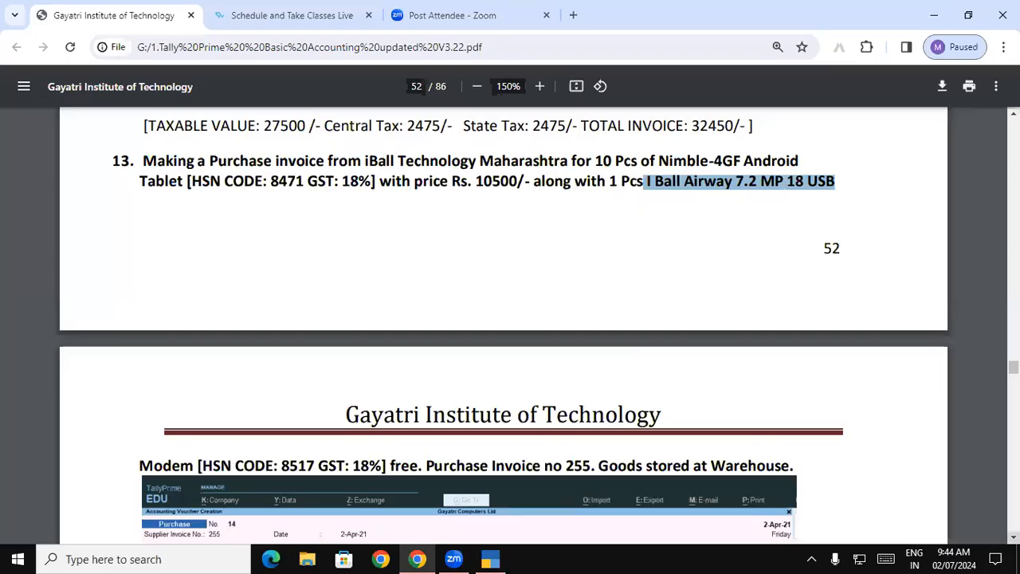
pyautogui.scroll(-5, 341, 365)
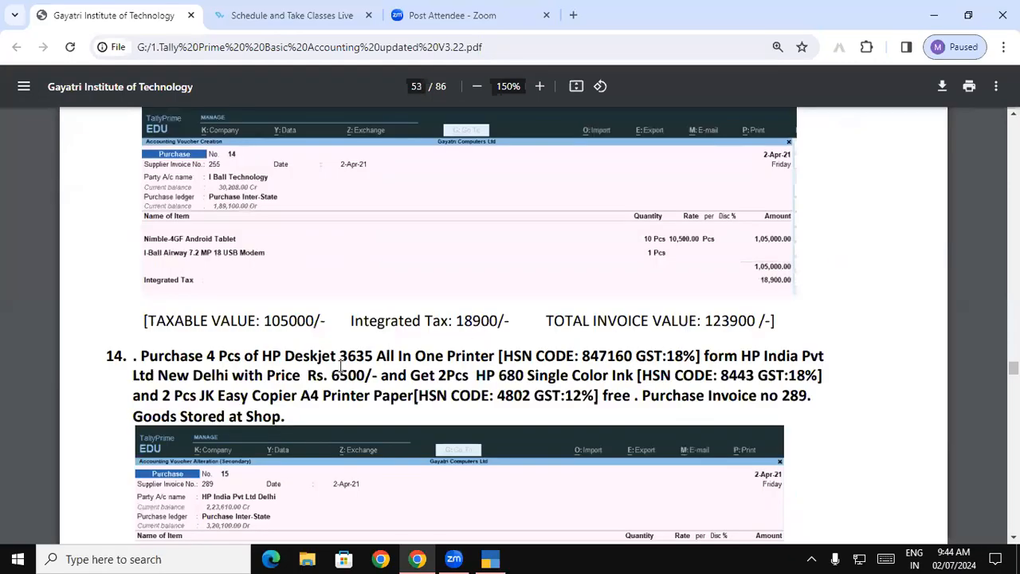
pyautogui.click(490, 558)
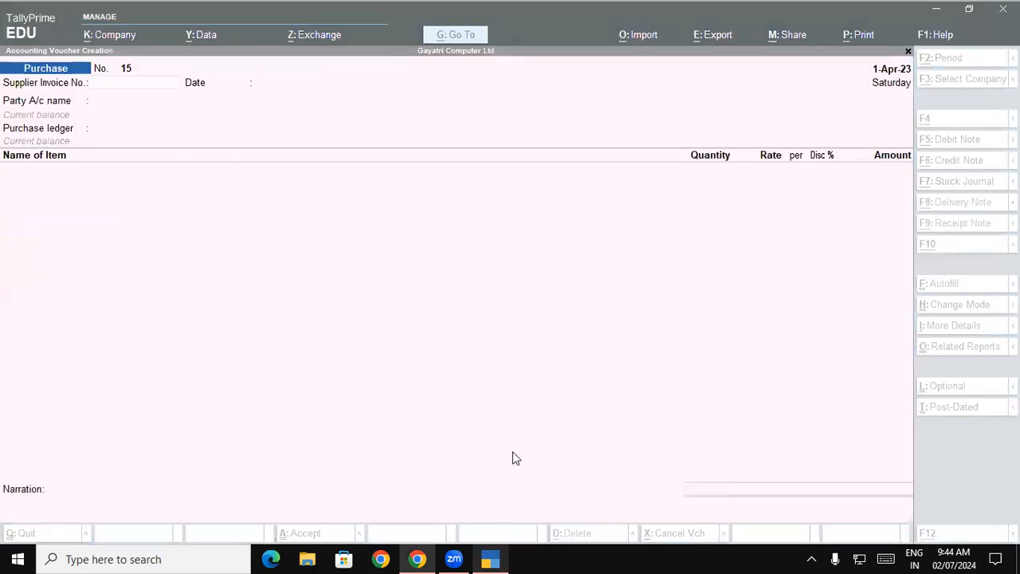
# Step: Examine the Modem group's stock in the Stock Summary report, and return to the Gateway of Tally
pyautogui.press('Escape')
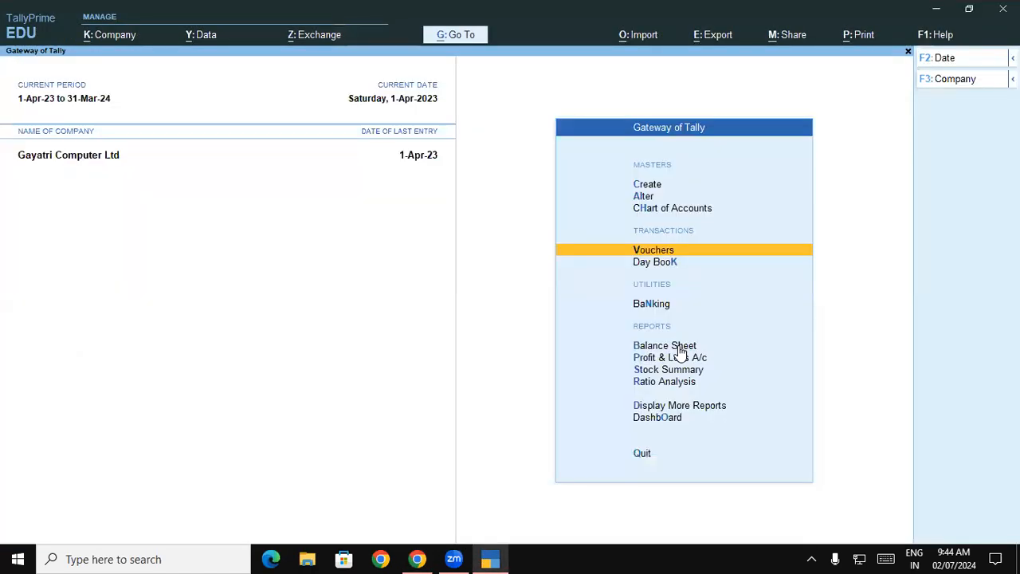
pyautogui.press('Down')
pyautogui.press('Down')
pyautogui.press('Down')
pyautogui.press('Down')
pyautogui.press('Down')
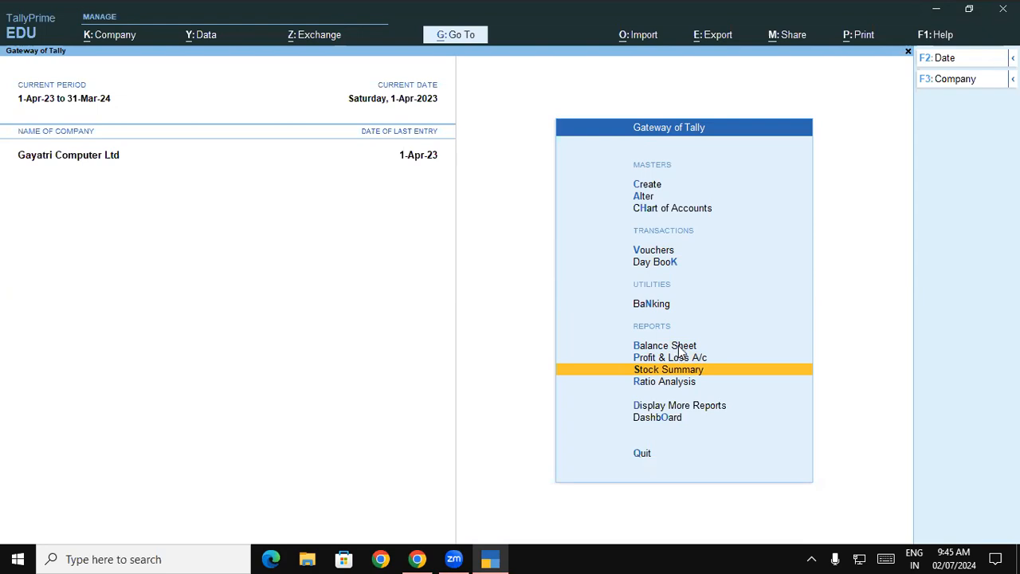
pyautogui.press('Return')
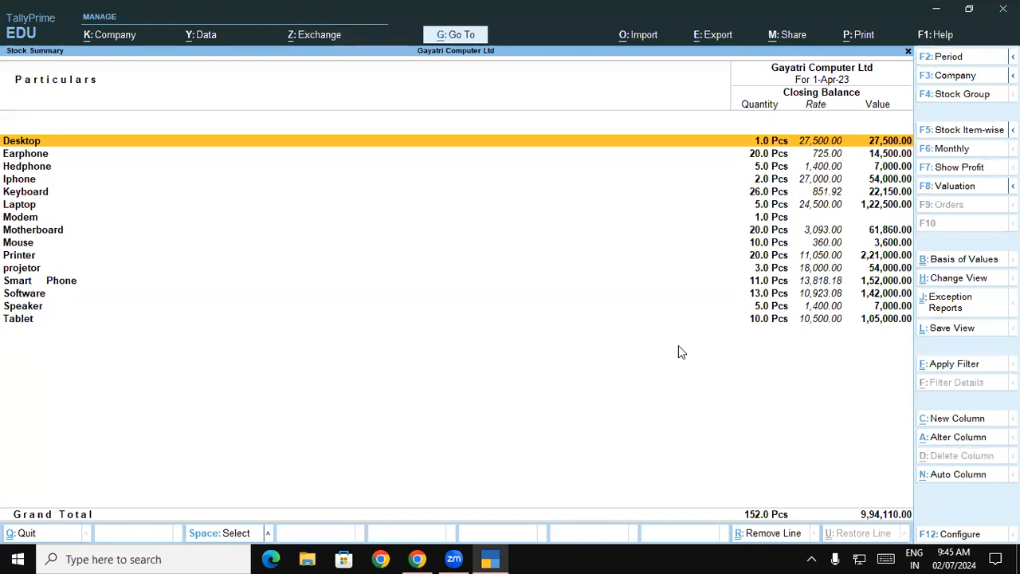
pyautogui.press('Down')
pyautogui.press('Down')
pyautogui.press('Down')
pyautogui.press('Down')
pyautogui.press('Down')
pyautogui.press('Down')
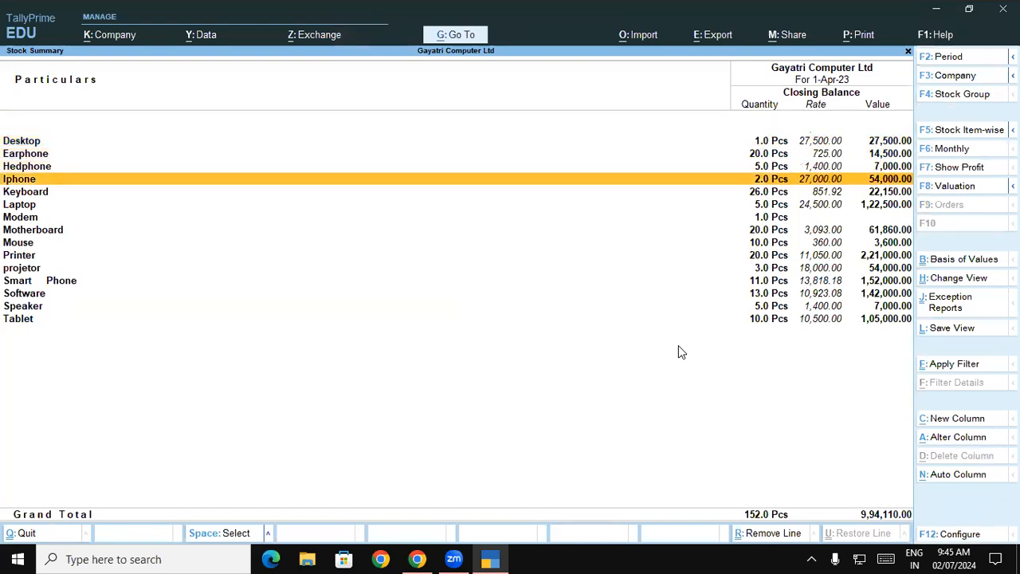
pyautogui.press('Return')
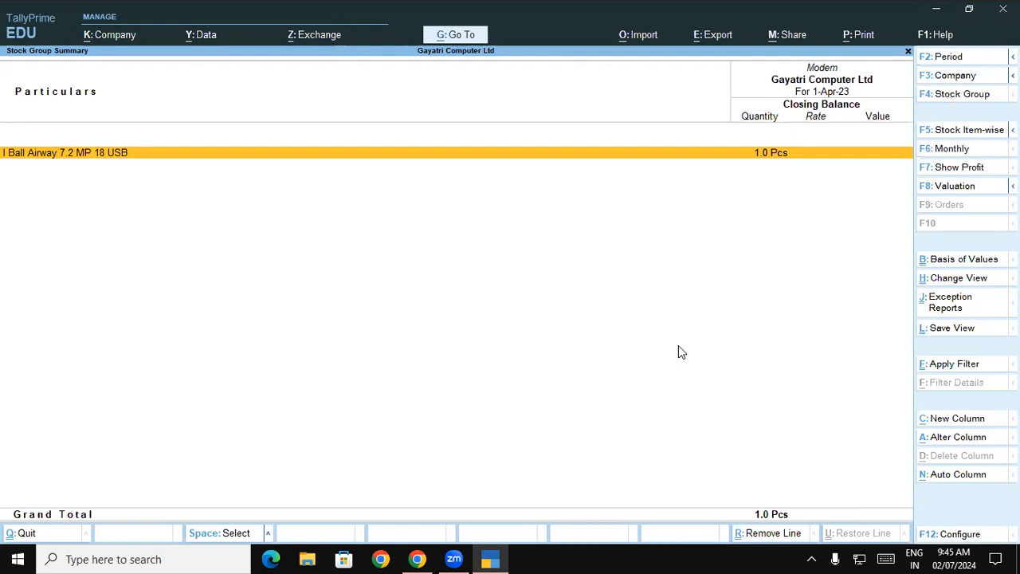
pyautogui.press('Escape')
pyautogui.press('Escape')
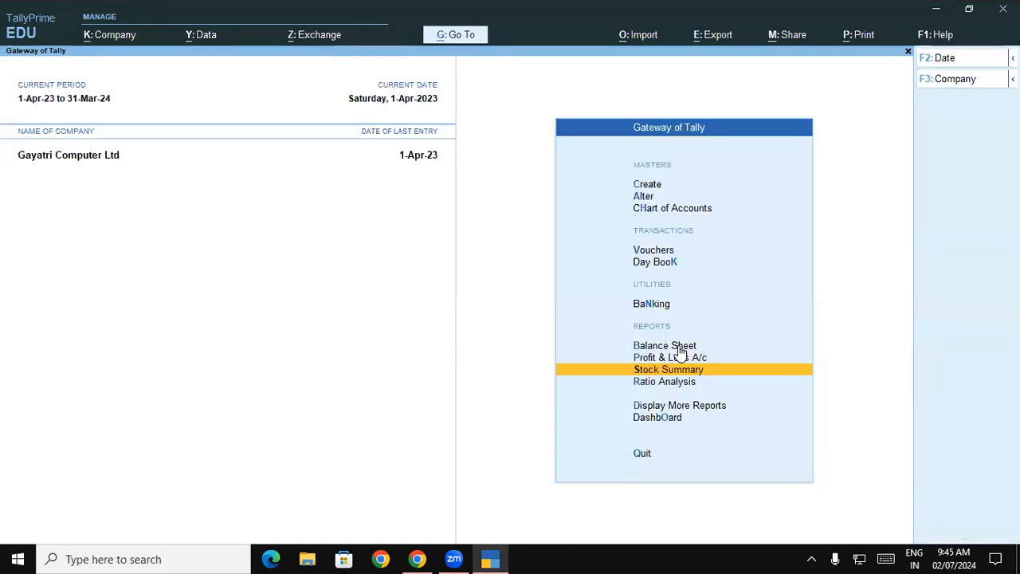
# Step: Switch to the PDF and read exercise 14's HP Deskjet 3635 printer details, supplier and price
pyautogui.hotkey('alt', 'Tab')
pyautogui.scroll(-2, 680, 347)
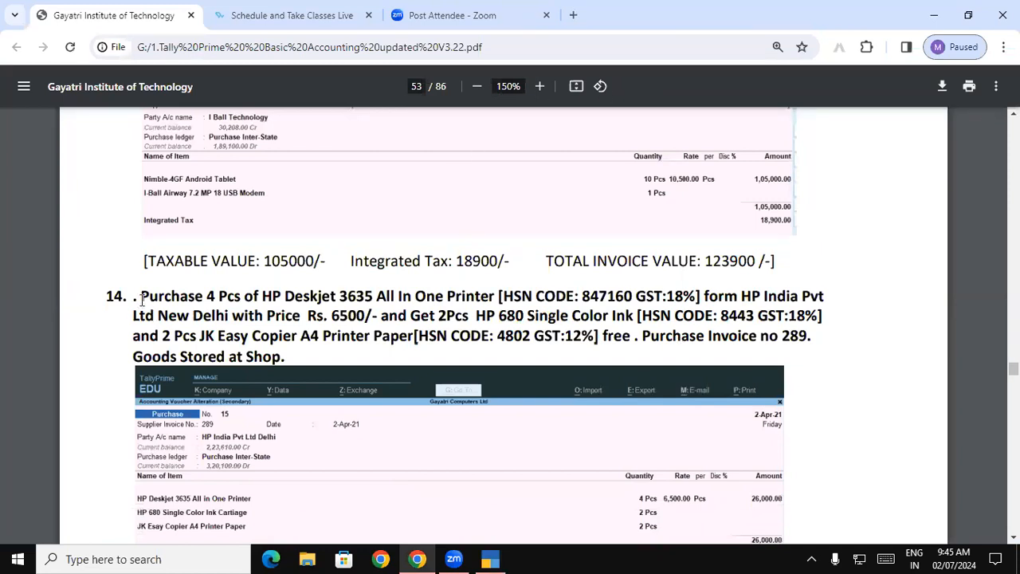
pyautogui.moveTo(141, 295); pyautogui.dragTo(494, 295)
pyautogui.click(487, 294)
pyautogui.moveTo(209, 295); pyautogui.dragTo(629, 290)
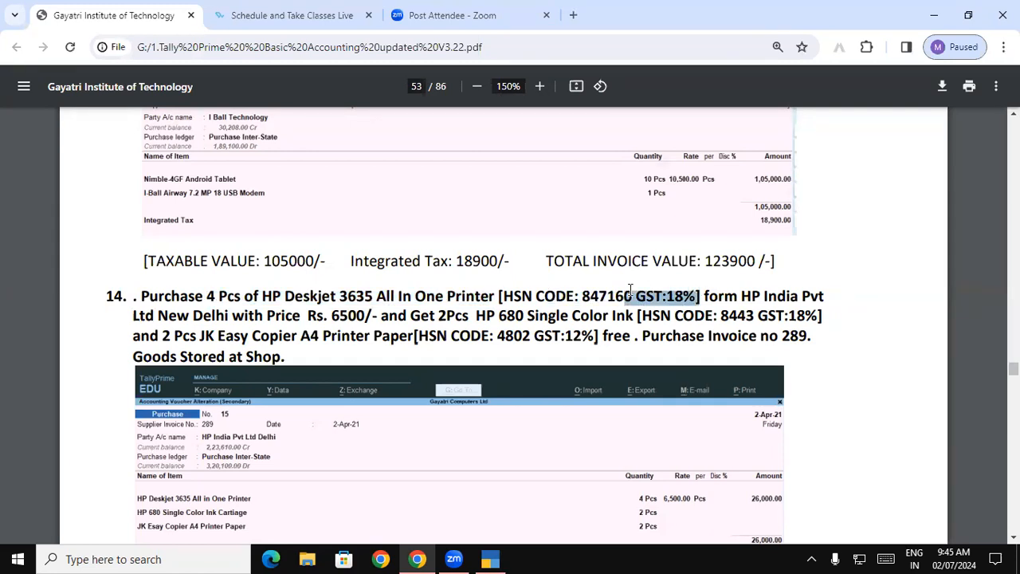
pyautogui.click(716, 296)
pyautogui.moveTo(739, 296); pyautogui.dragTo(363, 316)
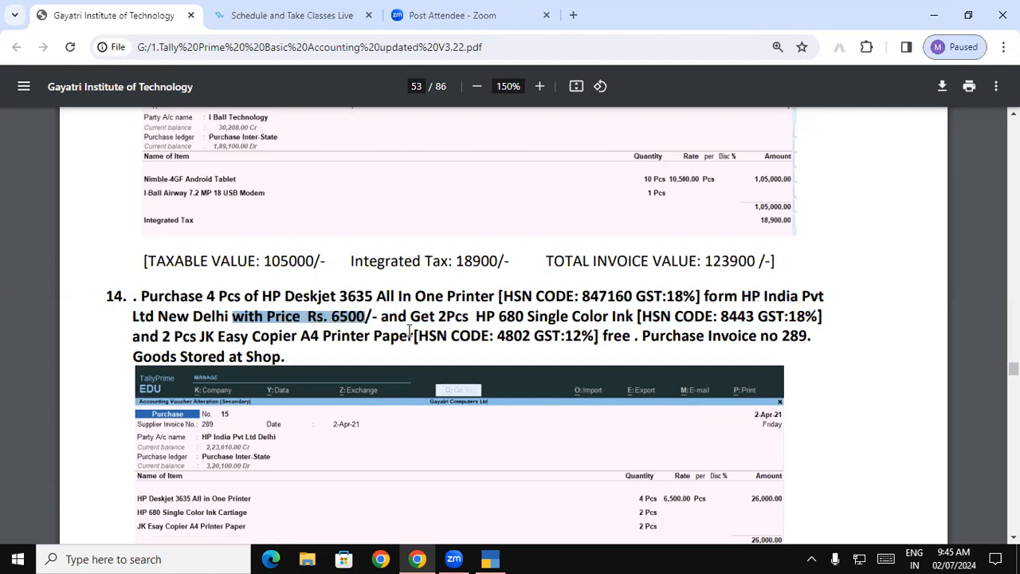
pyautogui.click(390, 318)
# Step: Review exercise 14's free HP 680 ink and JK Easy Copier paper, purchase invoice number and storage location
pyautogui.moveTo(410, 316); pyautogui.dragTo(818, 317)
pyautogui.click(435, 319)
pyautogui.moveTo(164, 336); pyautogui.dragTo(604, 336)
pyautogui.moveTo(493, 323); pyautogui.dragTo(382, 316)
pyautogui.moveTo(764, 339); pyautogui.dragTo(809, 337)
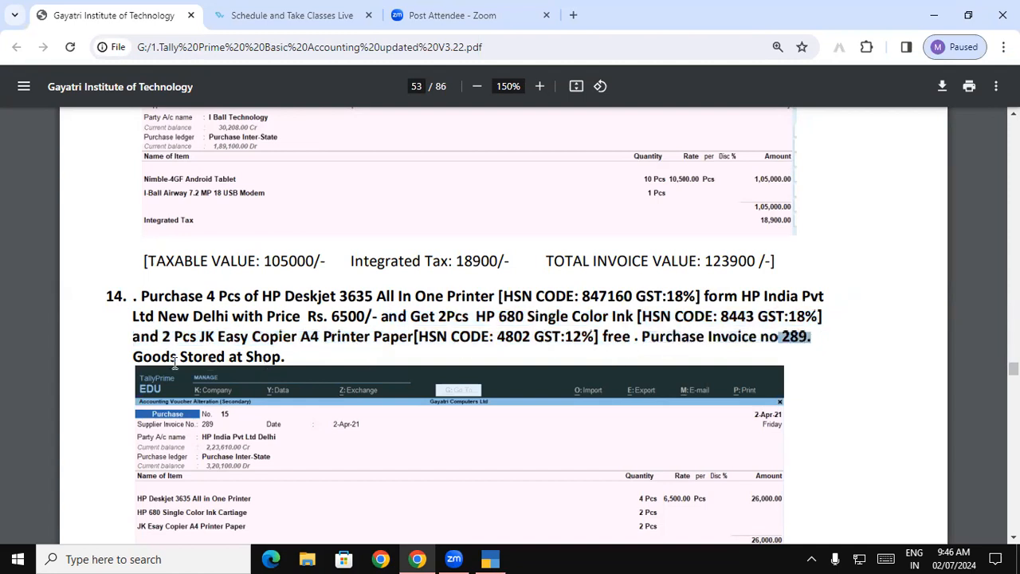
pyautogui.moveTo(133, 357); pyautogui.dragTo(293, 355)
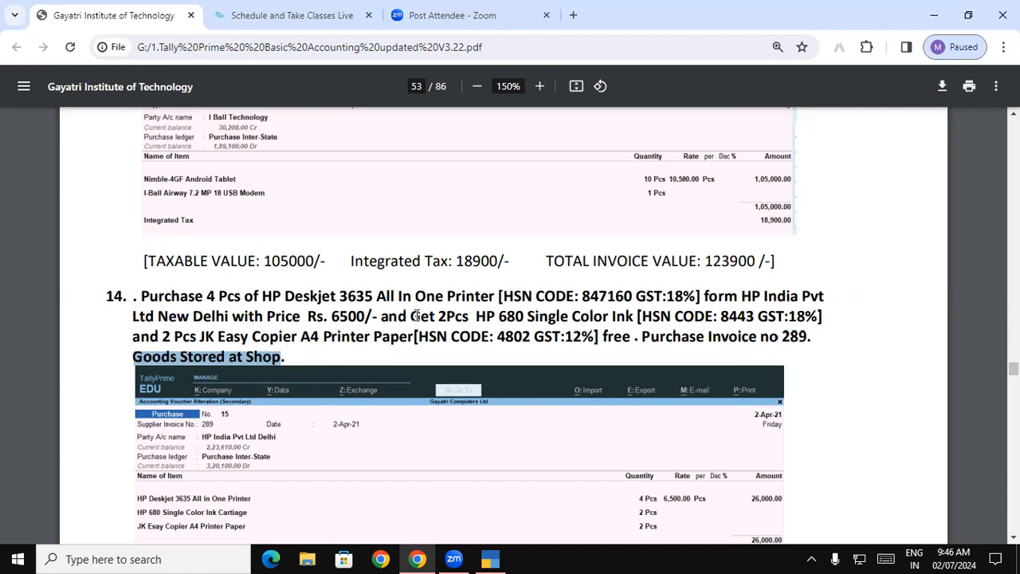
pyautogui.moveTo(439, 317); pyautogui.dragTo(652, 316)
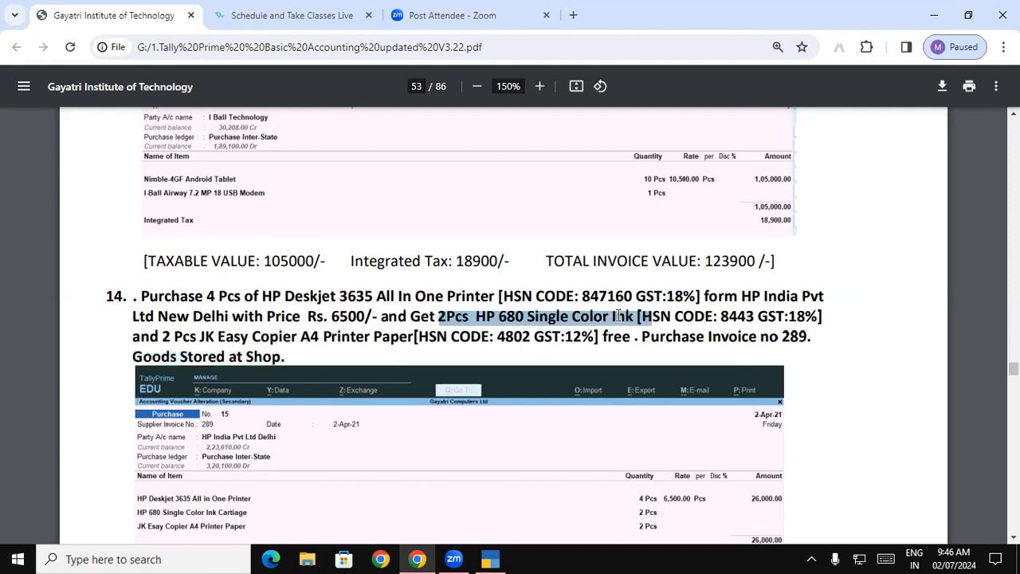
pyautogui.moveTo(438, 317); pyautogui.dragTo(468, 317)
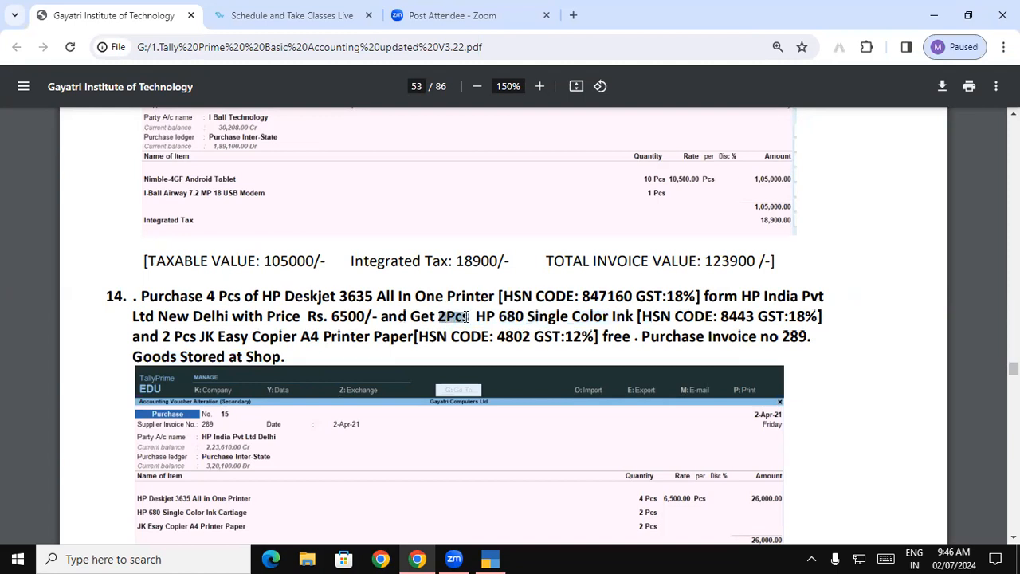
pyautogui.click(518, 316)
pyautogui.moveTo(488, 317); pyautogui.dragTo(744, 319)
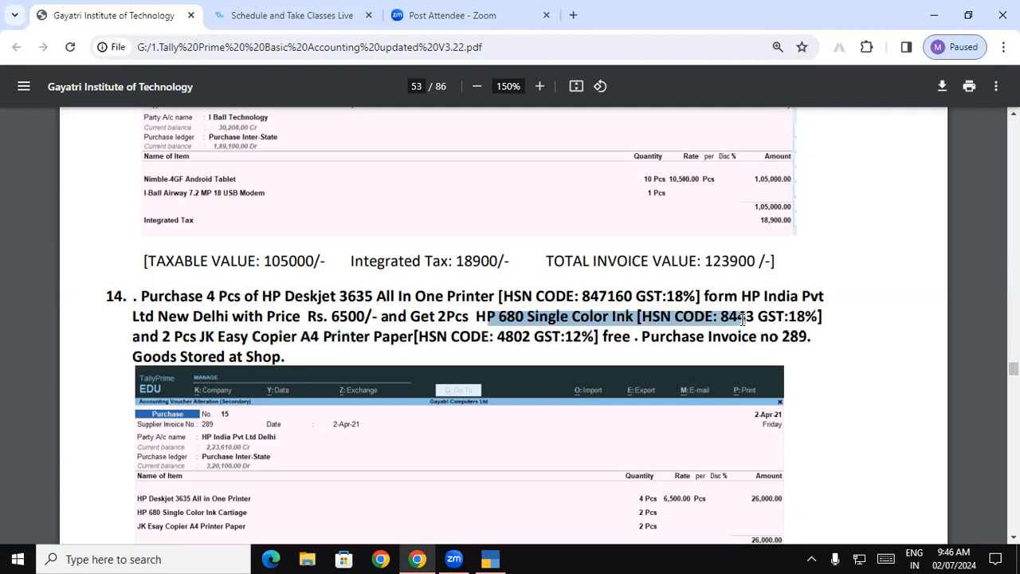
pyautogui.click(327, 318)
pyautogui.moveTo(282, 358); pyautogui.dragTo(367, 317)
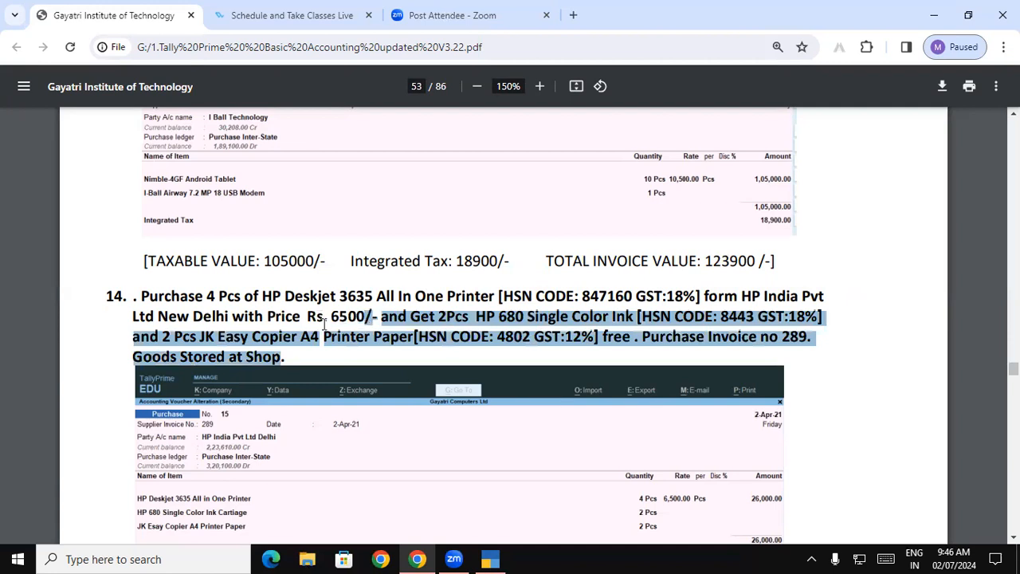
pyautogui.click(312, 361)
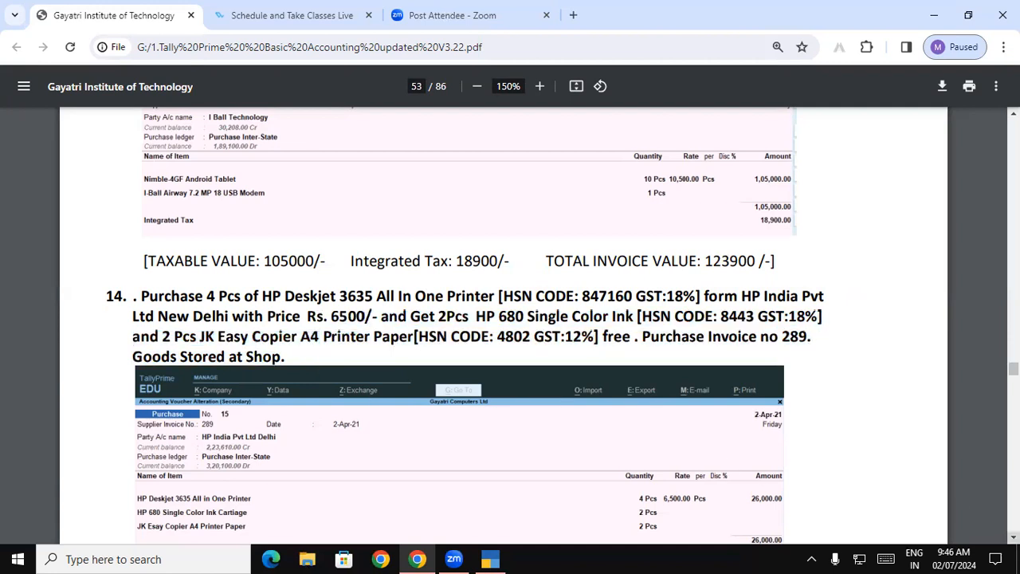
# Step: Examine the Add Description For Stock Items section that follows exercise 14 in the PDF
pyautogui.scroll(-3, 510, 319)
pyautogui.scroll(-1, 472, 325)
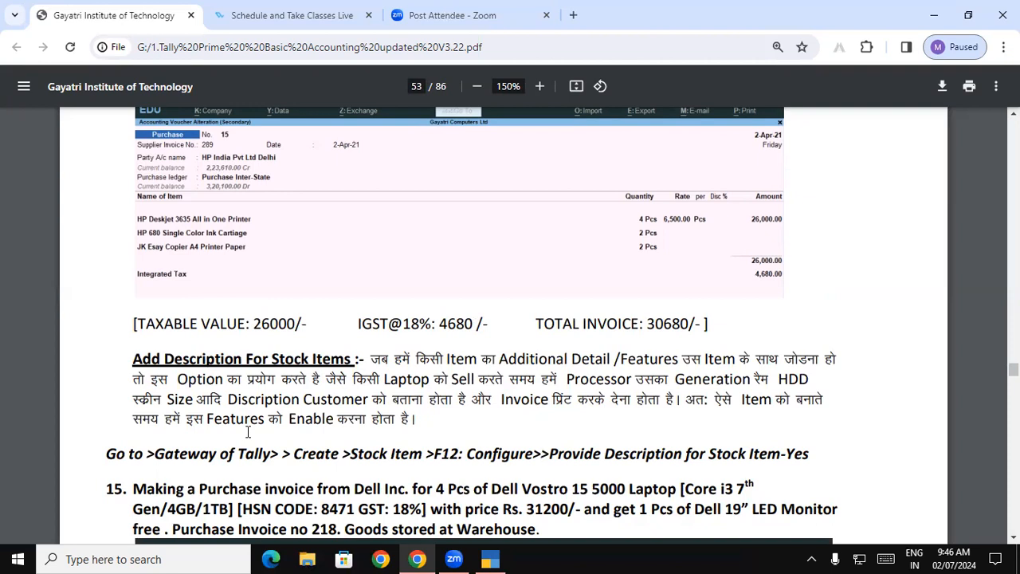
pyautogui.moveTo(133, 360); pyautogui.dragTo(360, 363)
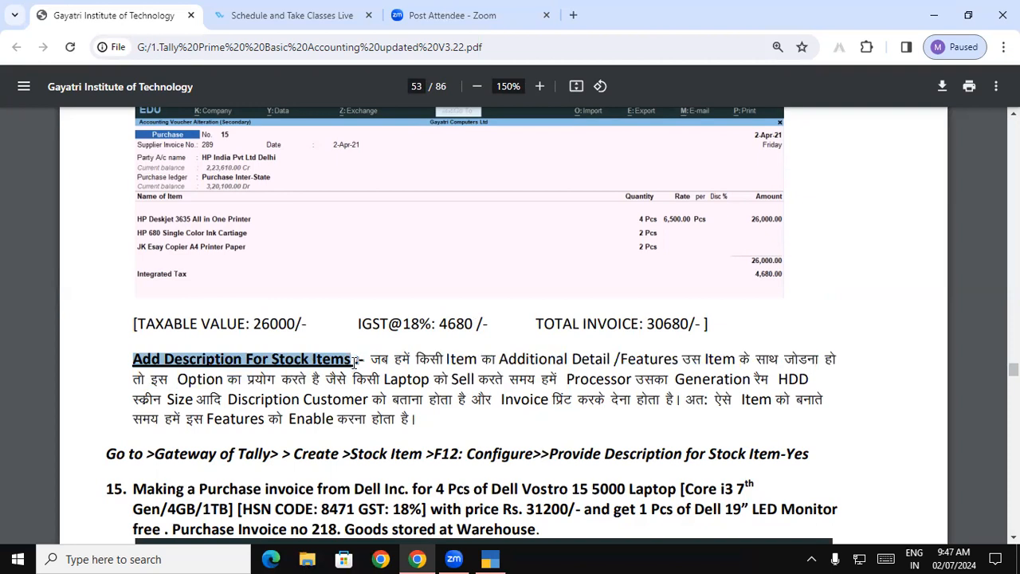
pyautogui.click(295, 372)
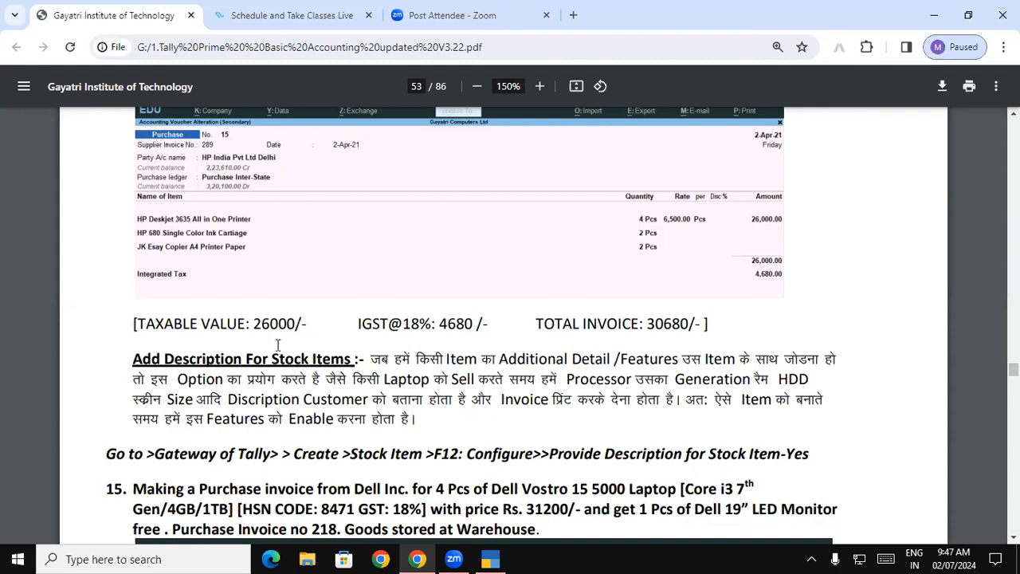
# Step: Read the PDF's Add Description For Stock Items explanation and the configuration path for enabling stock item descriptions
pyautogui.moveTo(134, 360); pyautogui.dragTo(349, 360)
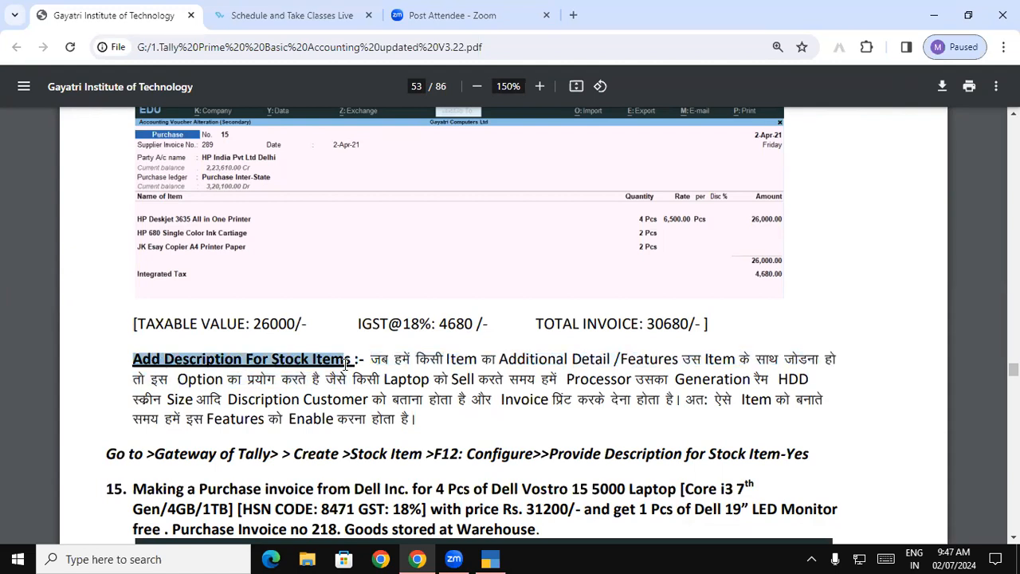
pyautogui.click(177, 371)
pyautogui.moveTo(134, 357); pyautogui.dragTo(324, 372)
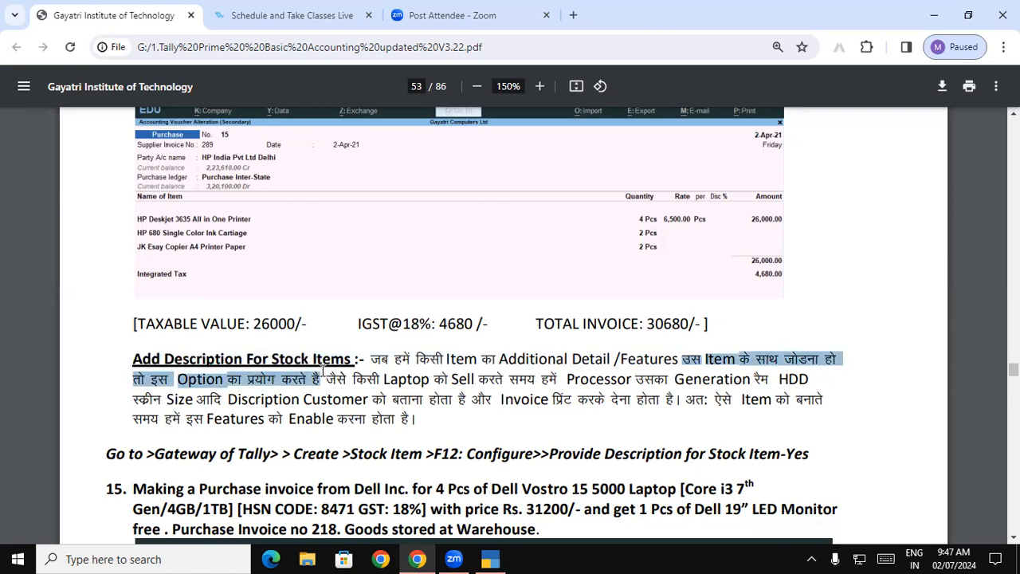
pyautogui.click(147, 360)
pyautogui.moveTo(148, 360); pyautogui.dragTo(778, 380)
pyautogui.click(330, 379)
pyautogui.moveTo(134, 403); pyautogui.dragTo(465, 400)
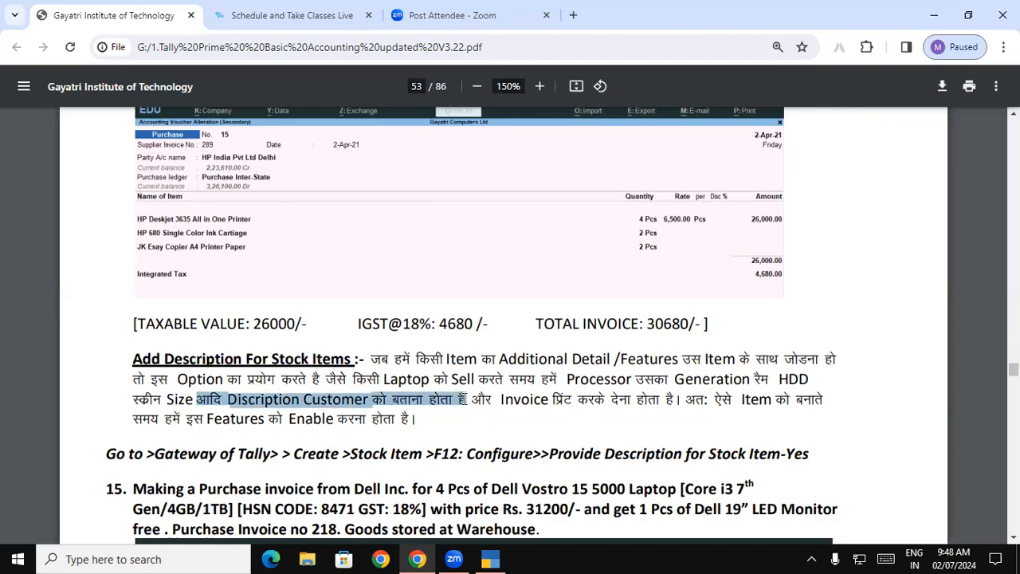
pyautogui.moveTo(503, 402); pyautogui.dragTo(772, 400)
pyautogui.moveTo(142, 420); pyautogui.dragTo(427, 426)
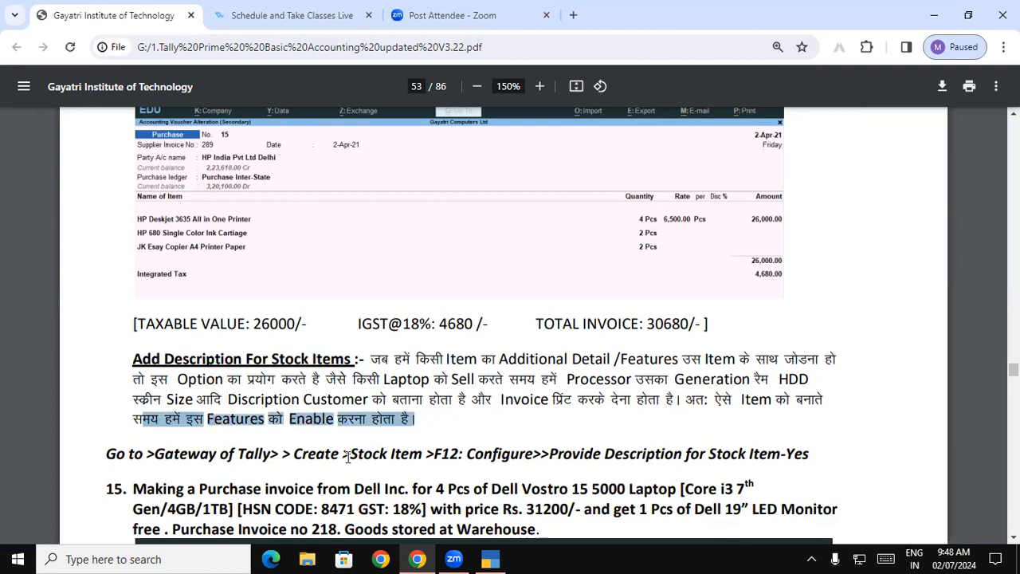
pyautogui.scroll(-1, 345, 445)
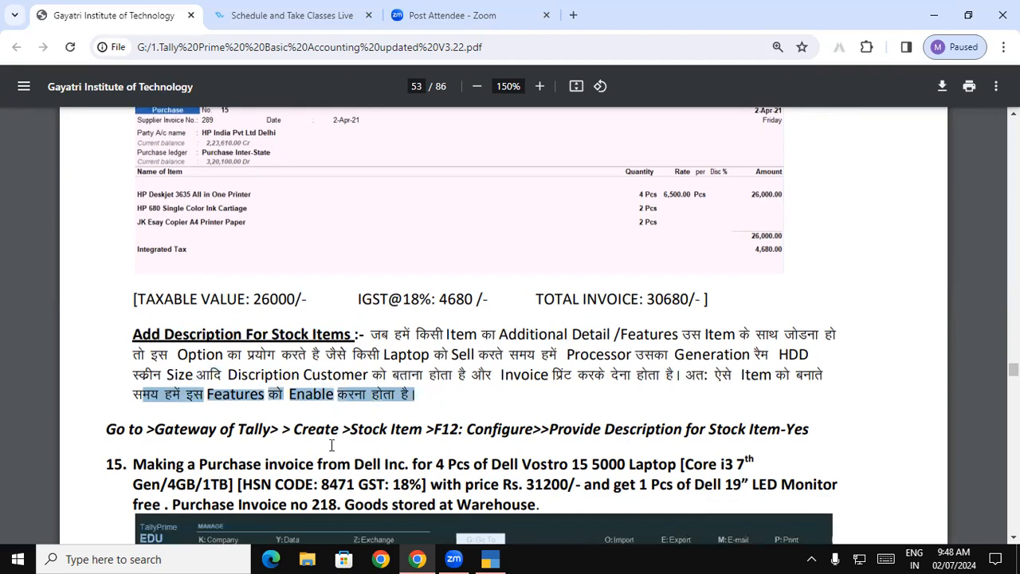
pyautogui.moveTo(107, 429); pyautogui.dragTo(801, 428)
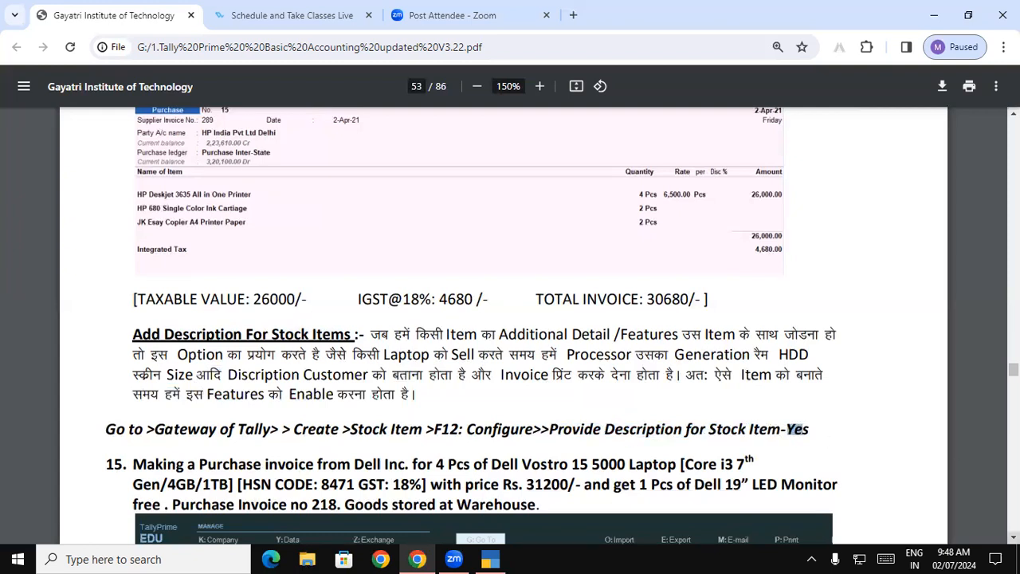
# Step: Read exercise 15's Dell Vostro laptop quantity, specifications, HSN code, GST rate, price and free monitor
pyautogui.tripleClick(1014, 537)
pyautogui.click(146, 378)
pyautogui.moveTo(133, 377); pyautogui.dragTo(611, 374)
pyautogui.moveTo(629, 374); pyautogui.dragTo(748, 373)
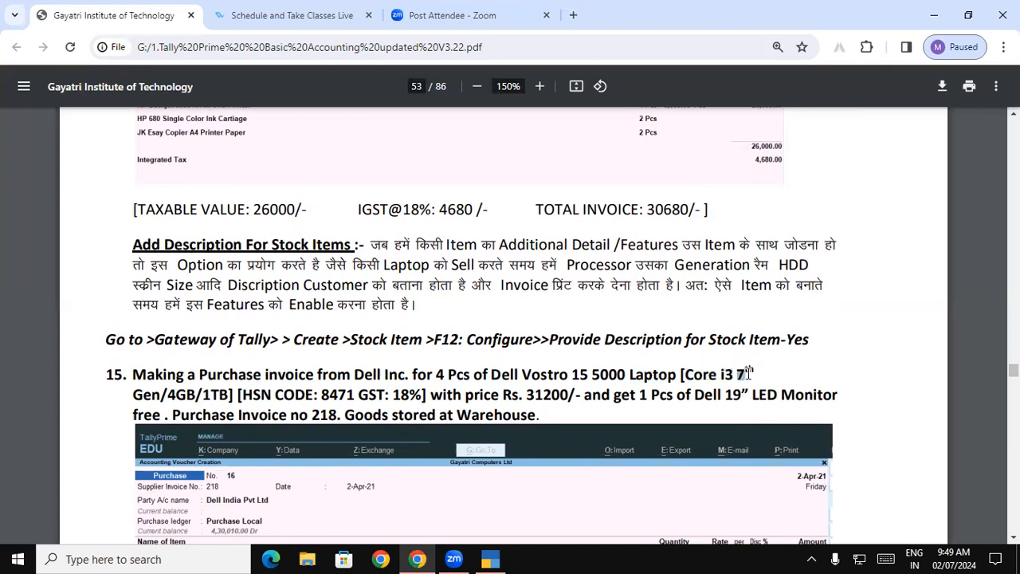
pyautogui.moveTo(169, 393); pyautogui.dragTo(226, 390)
pyautogui.click(185, 393)
pyautogui.moveTo(238, 392); pyautogui.dragTo(422, 395)
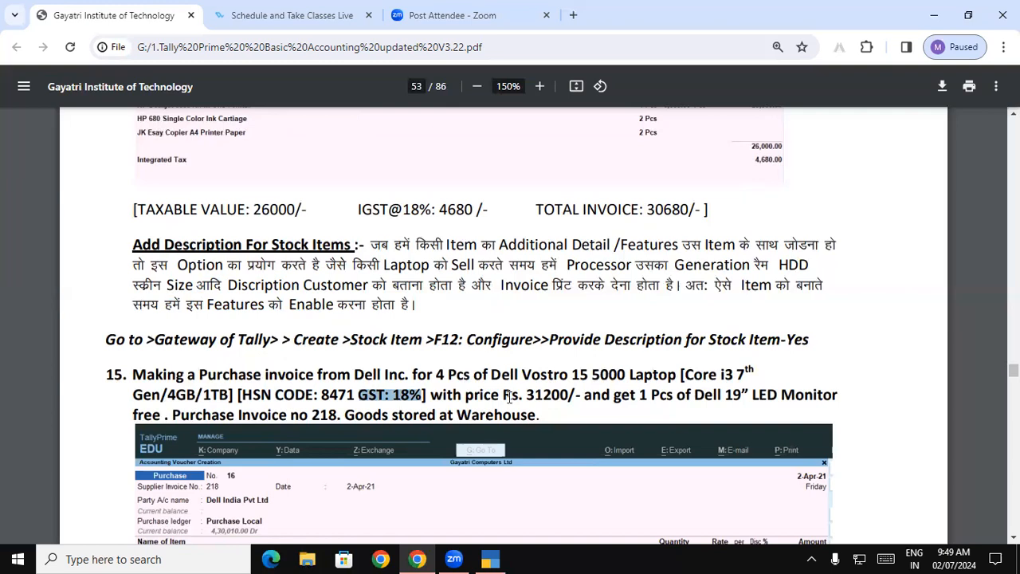
pyautogui.moveTo(443, 394); pyautogui.dragTo(446, 416)
pyautogui.moveTo(214, 422); pyautogui.dragTo(157, 416)
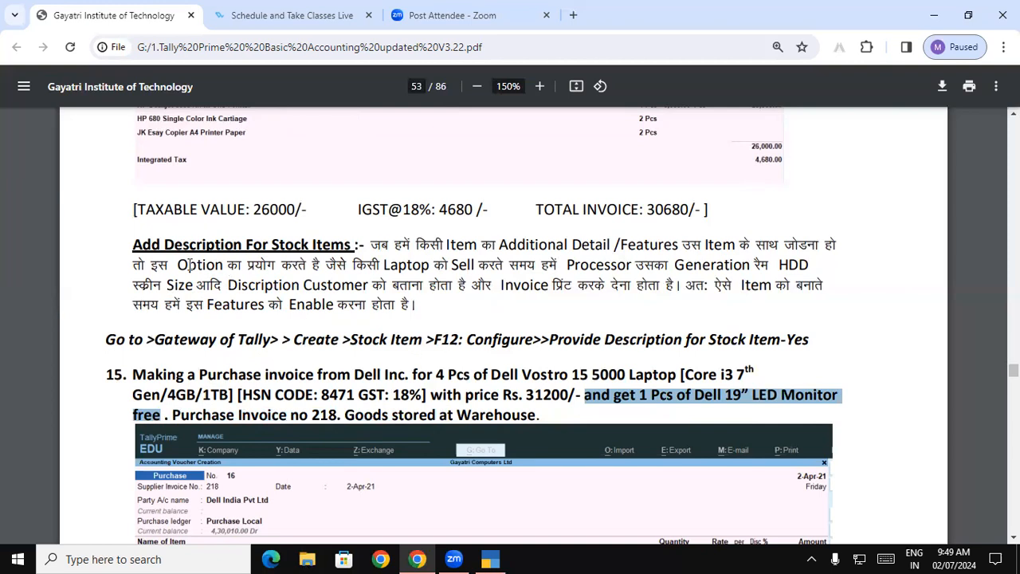
# Step: Review exercise 15's free Dell LED monitor, purchase invoice number, storage location and exact laptop name
pyautogui.click(141, 247)
pyautogui.moveTo(653, 394); pyautogui.dragTo(819, 394)
pyautogui.click(773, 393)
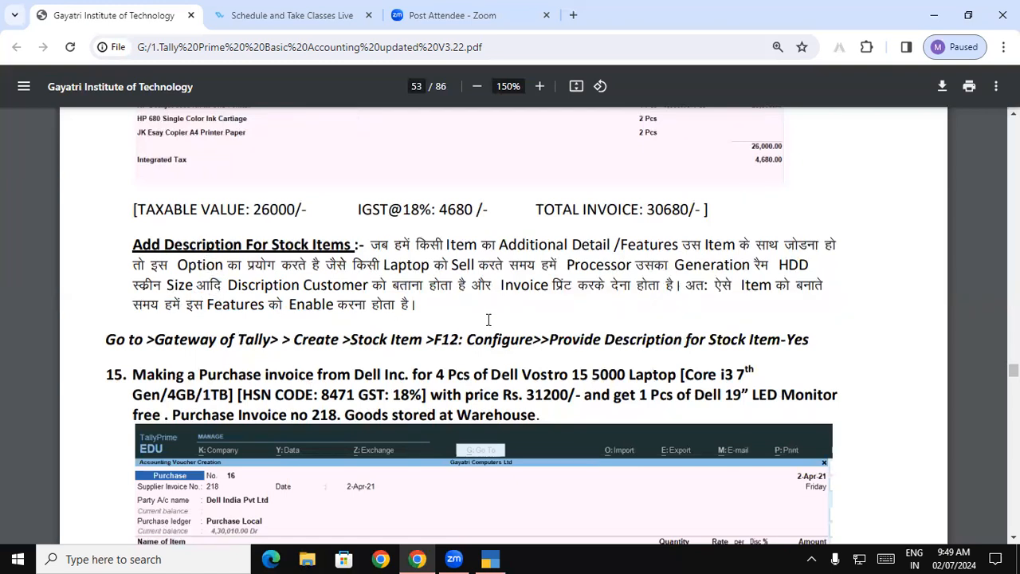
pyautogui.moveTo(754, 393); pyautogui.dragTo(537, 413)
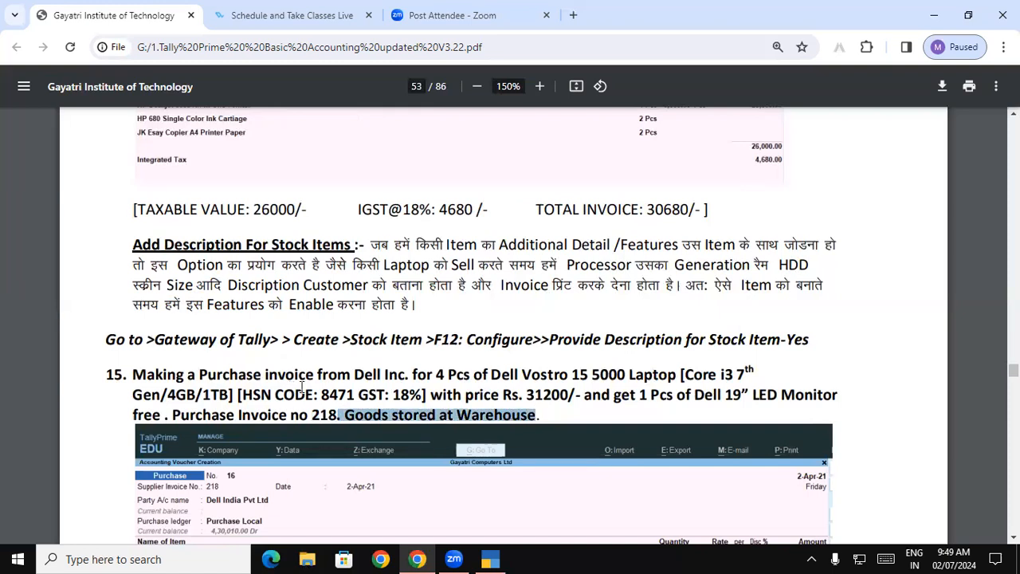
pyautogui.moveTo(491, 377); pyautogui.dragTo(612, 377)
pyautogui.click(621, 379)
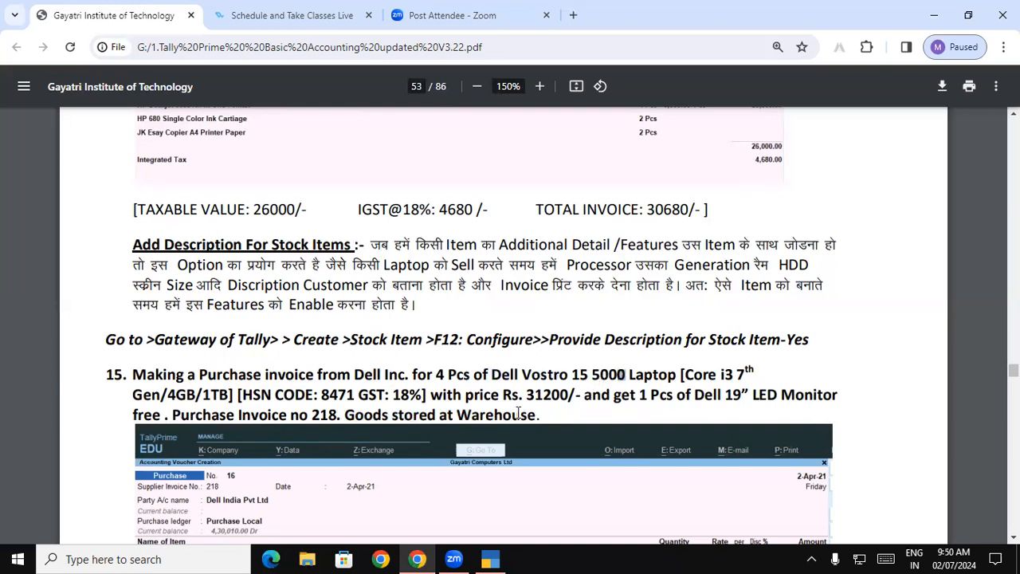
# Step: Switch to TallyPrime, search the existing stock items for Dell models, and return to the Gateway of Tally
pyautogui.click(491, 558)
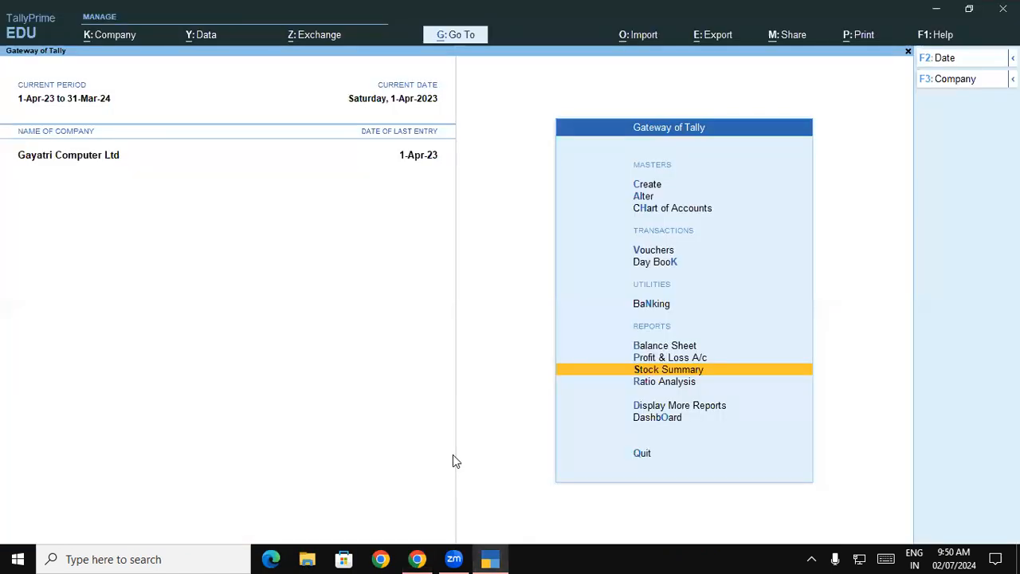
pyautogui.press('a')
pyautogui.press('Down')
pyautogui.press('Down')
pyautogui.press('Down')
pyautogui.press('Down')
pyautogui.press('Down')
pyautogui.press('Down')
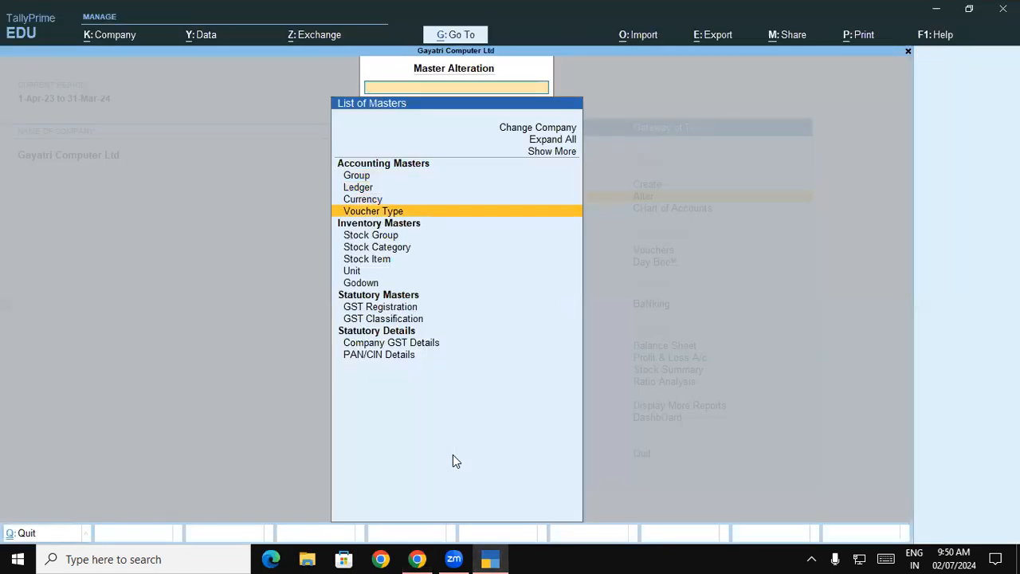
pyautogui.press('Return')
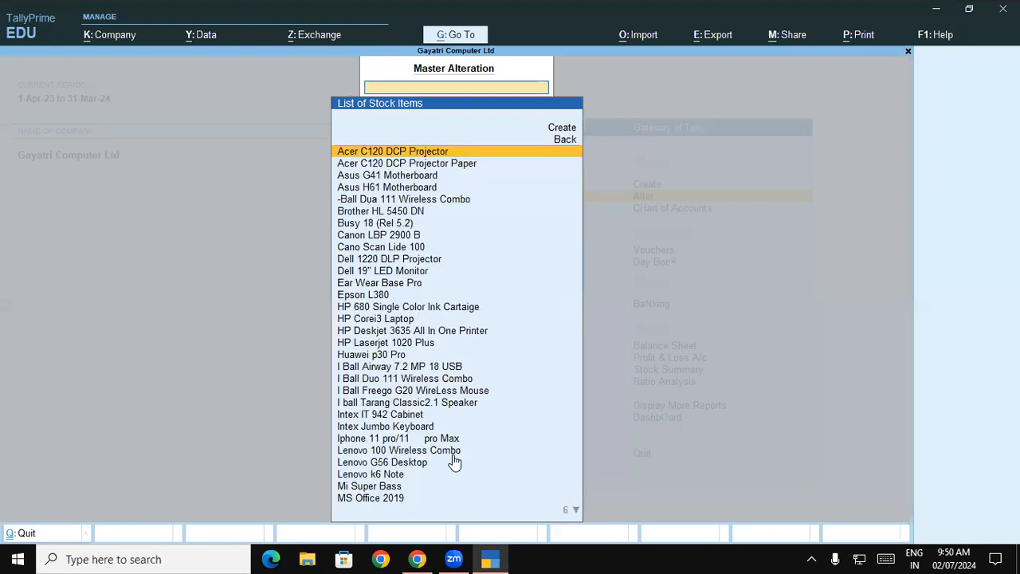
pyautogui.write('De')
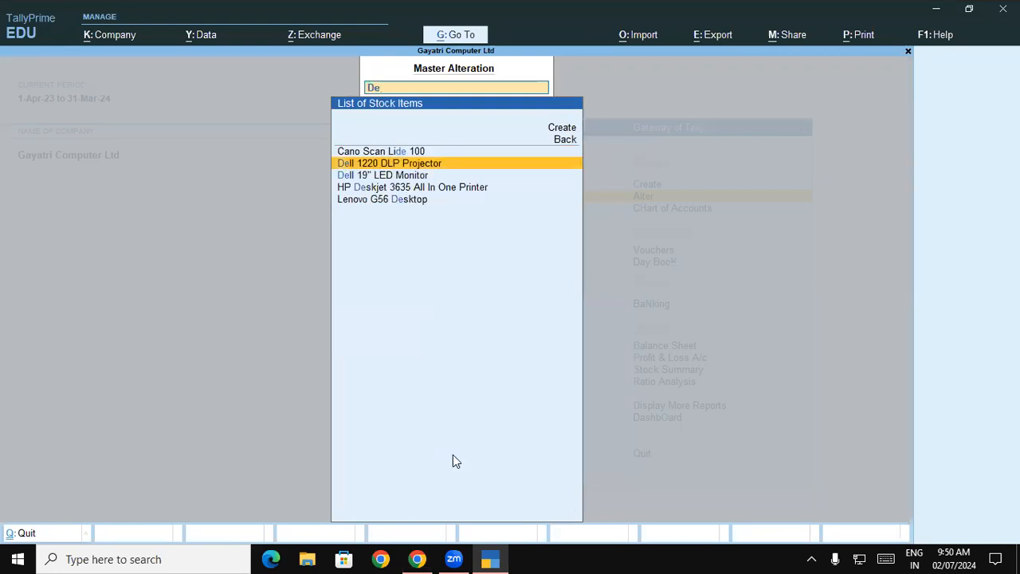
pyautogui.press('Down')
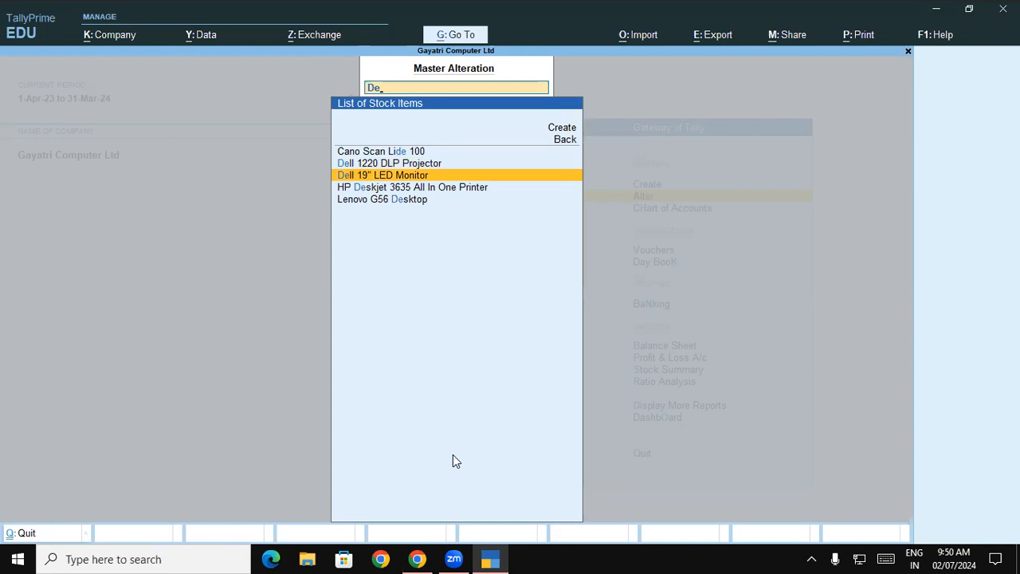
pyautogui.press('Up')
pyautogui.press('Up')
pyautogui.press('Up')
pyautogui.press('Up')
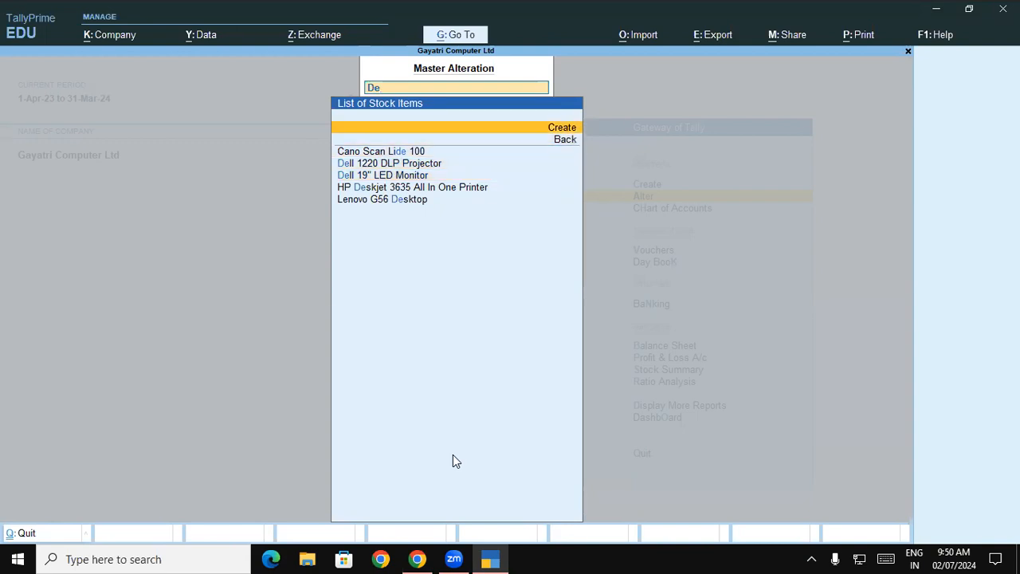
pyautogui.press('Return')
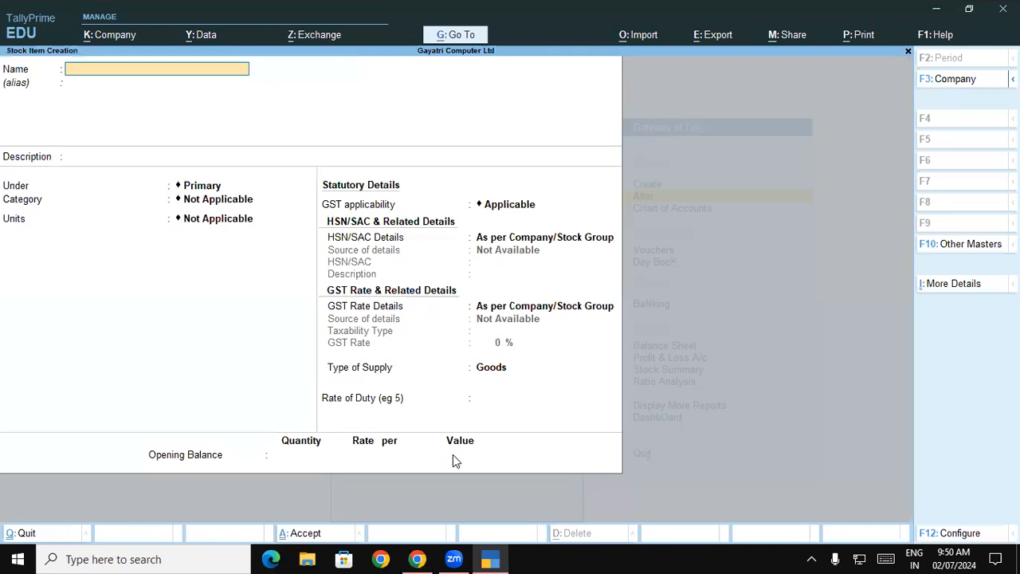
pyautogui.press('Escape')
pyautogui.press('Escape')
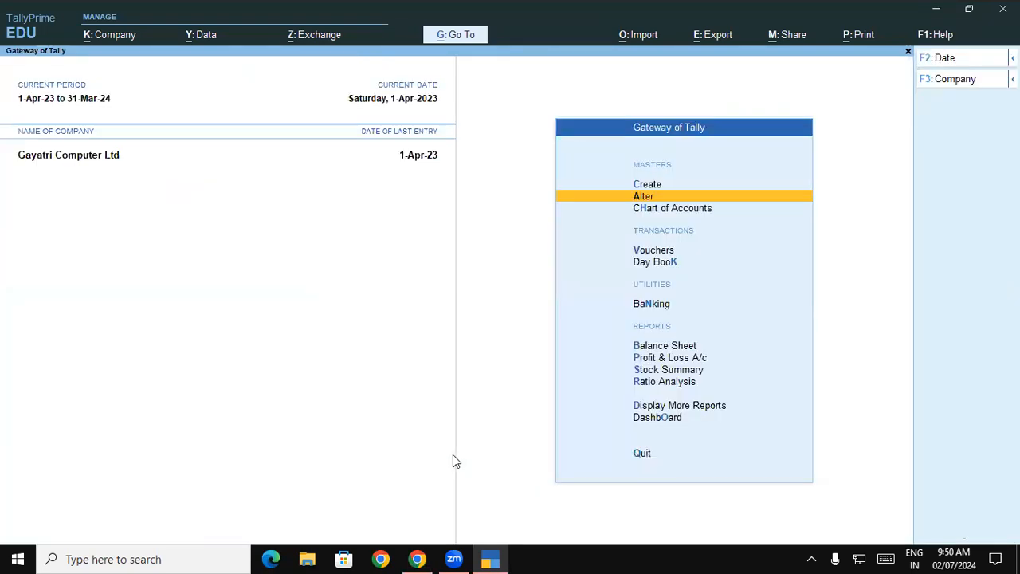
# Step: Start a new stock item and name it Dell Vostro 15 5000 Laptop, copied from exercise 15 in the PDF, without an alias
pyautogui.press('Up')
pyautogui.press('Return')
pyautogui.press('Down')
pyautogui.press('Down')
pyautogui.press('Down')
pyautogui.press('Down')
pyautogui.press('Down')
pyautogui.press('Down')
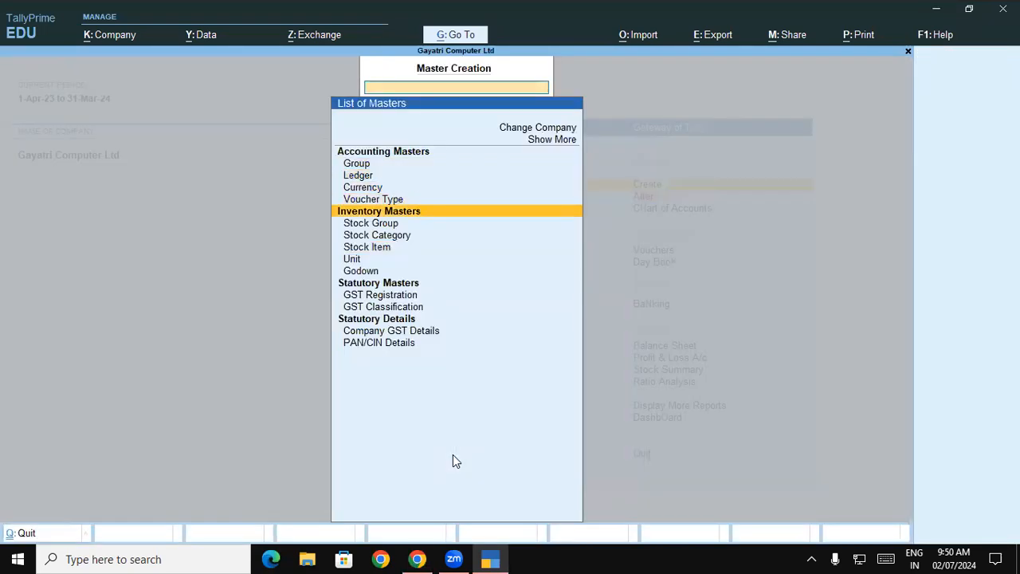
pyautogui.press('Return')
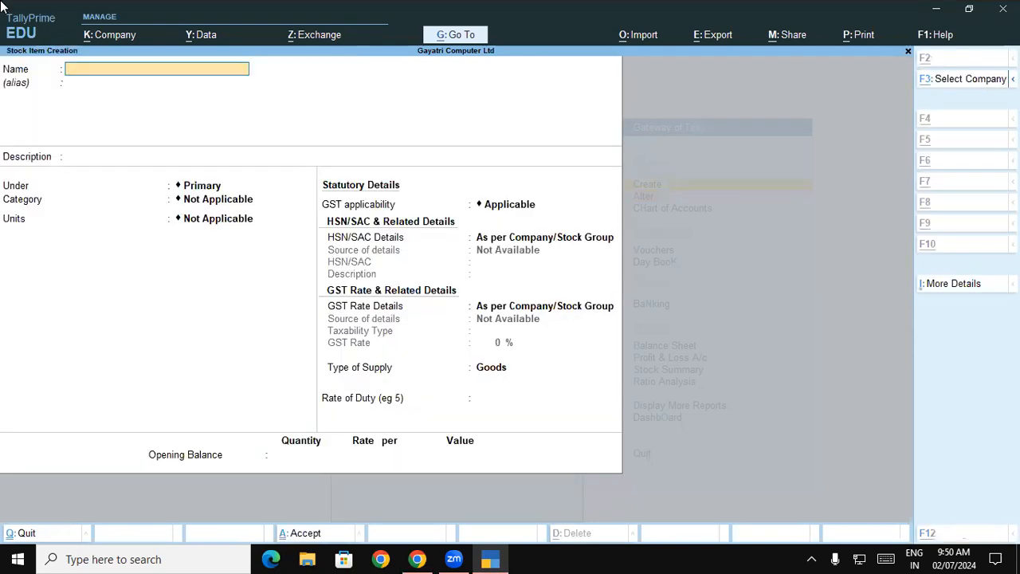
pyautogui.hotkey('alt', 'Tab')
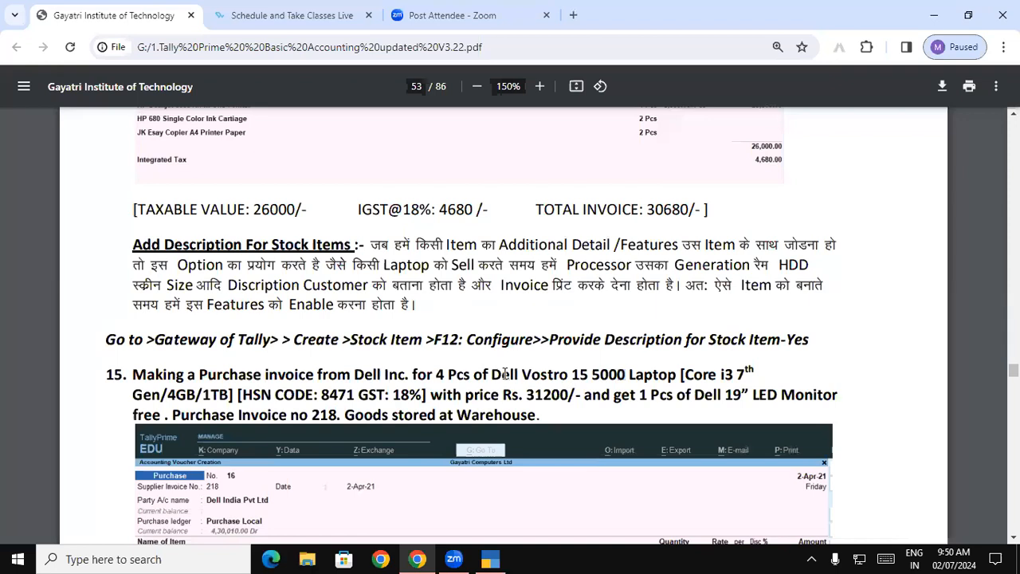
pyautogui.moveTo(492, 375); pyautogui.dragTo(677, 372)
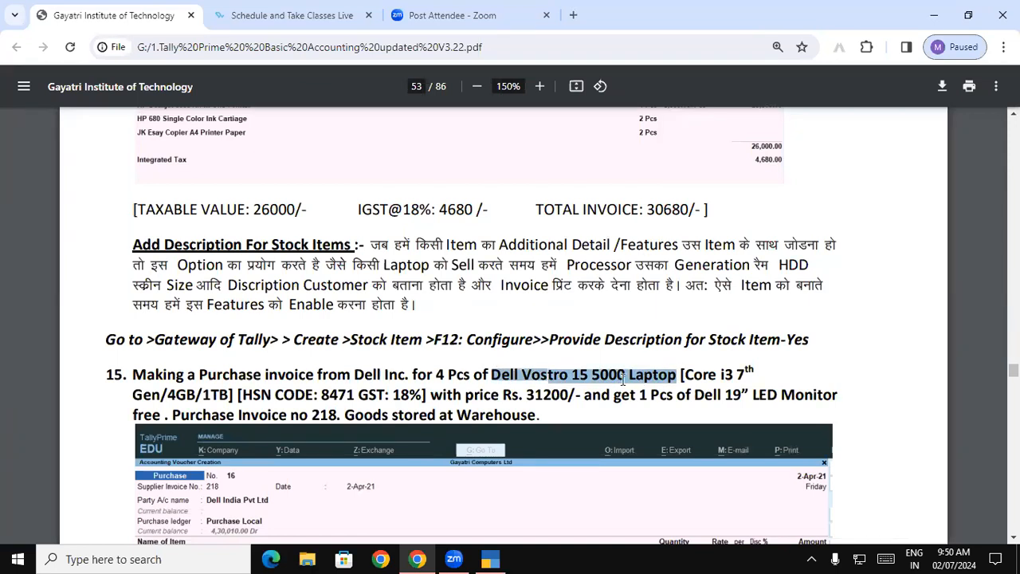
pyautogui.hotkey('alt', 'Tab')
pyautogui.hotkey('ctrl', 'alt', 'v')
pyautogui.press('Return')
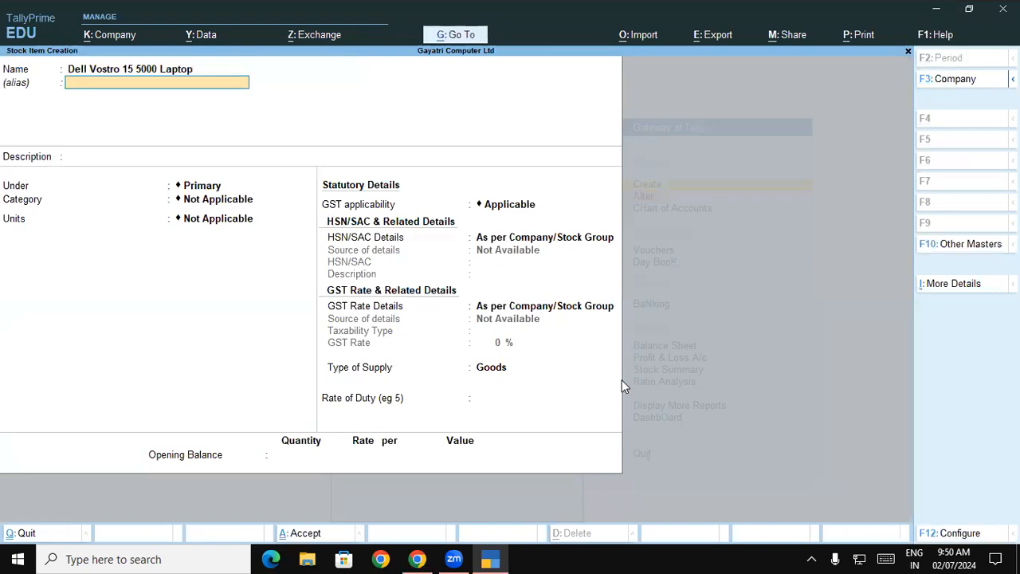
pyautogui.press('Return')
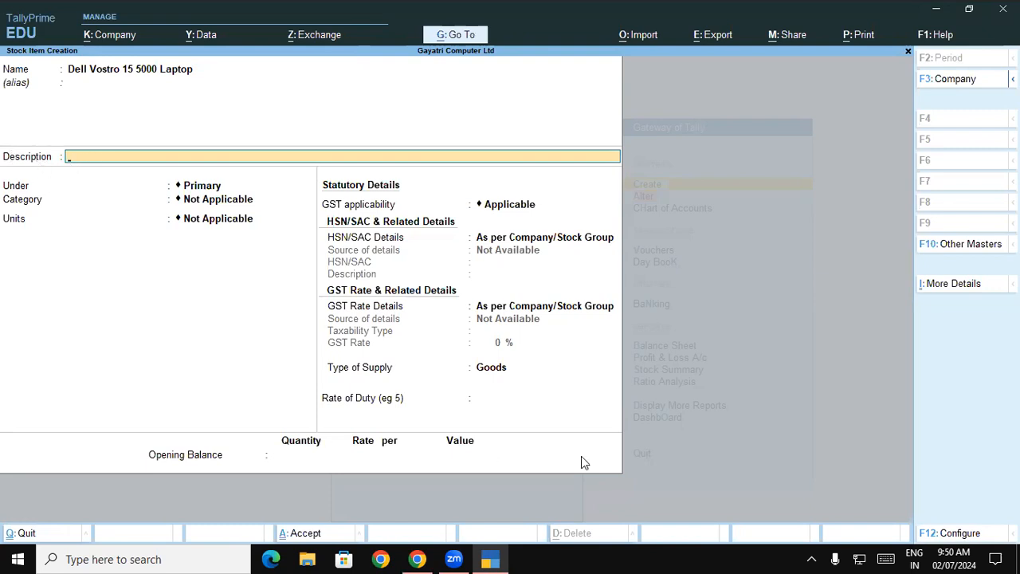
# Step: Set Provide Descriptions for Stock Items to No in the stock item configuration and go through the form's first fields
pyautogui.click(974, 533)
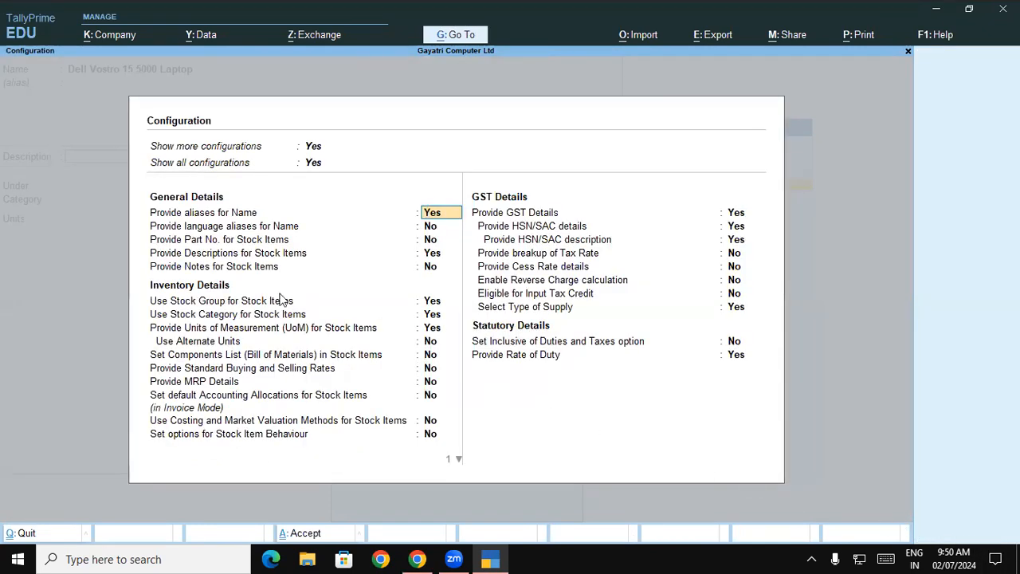
pyautogui.click(280, 254)
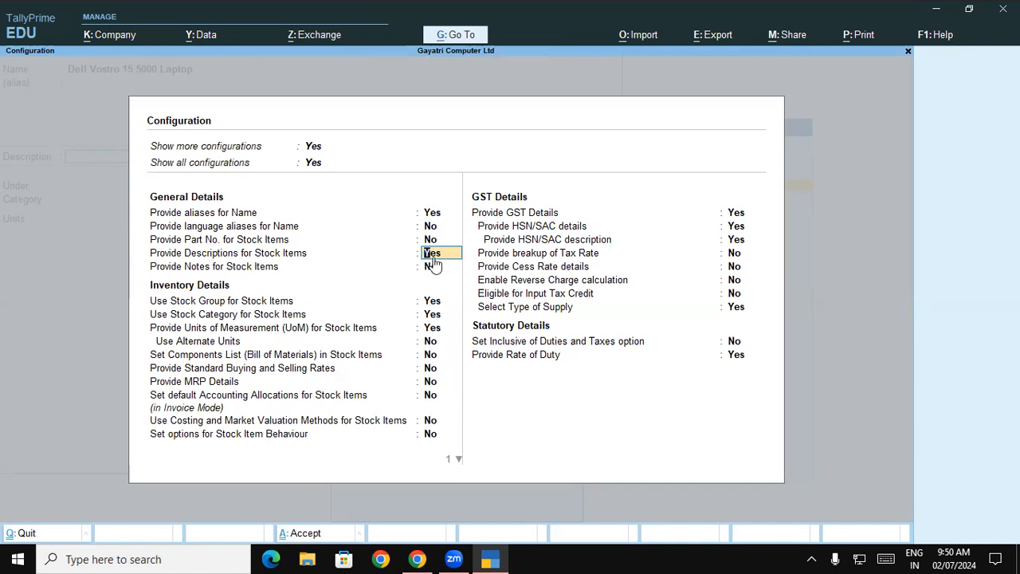
pyautogui.write('n')
pyautogui.press('Return')
pyautogui.hotkey('ctrl', 'a')
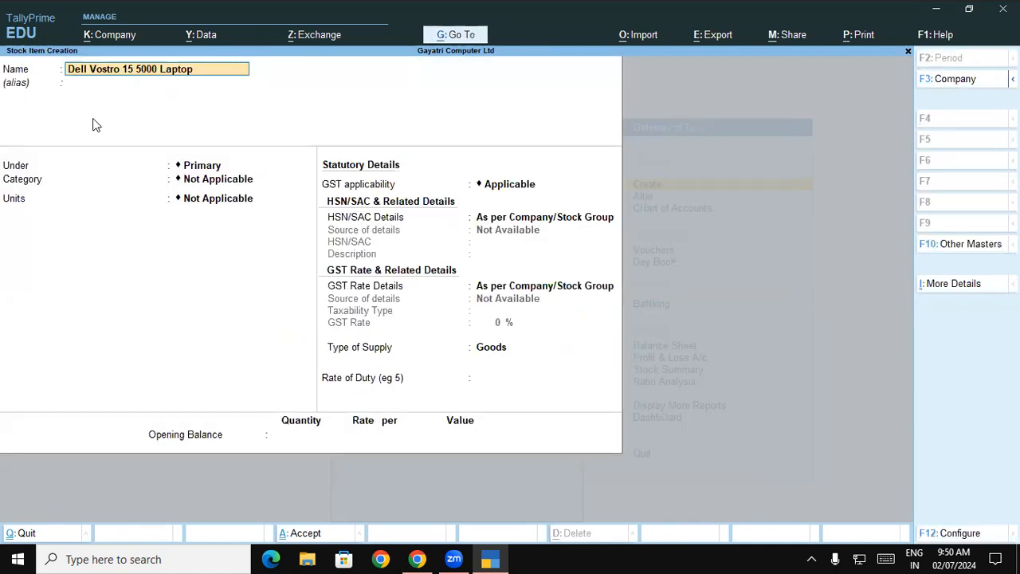
pyautogui.press('Return')
pyautogui.press('Return')
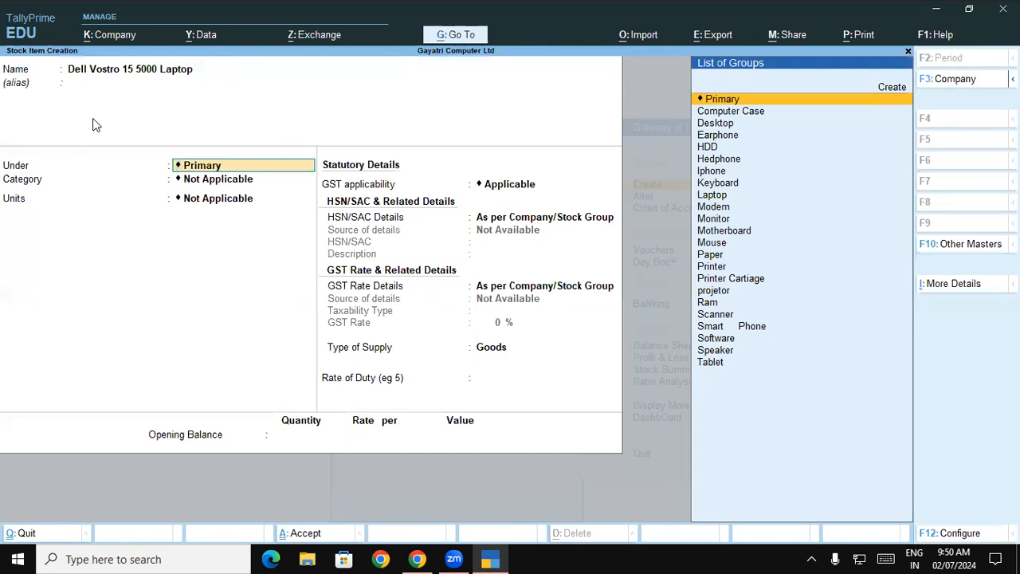
# Step: Set Provide Descriptions for Stock Items to Yes in the configuration and advance to the laptop's Description field
pyautogui.click(955, 533)
pyautogui.click(213, 255)
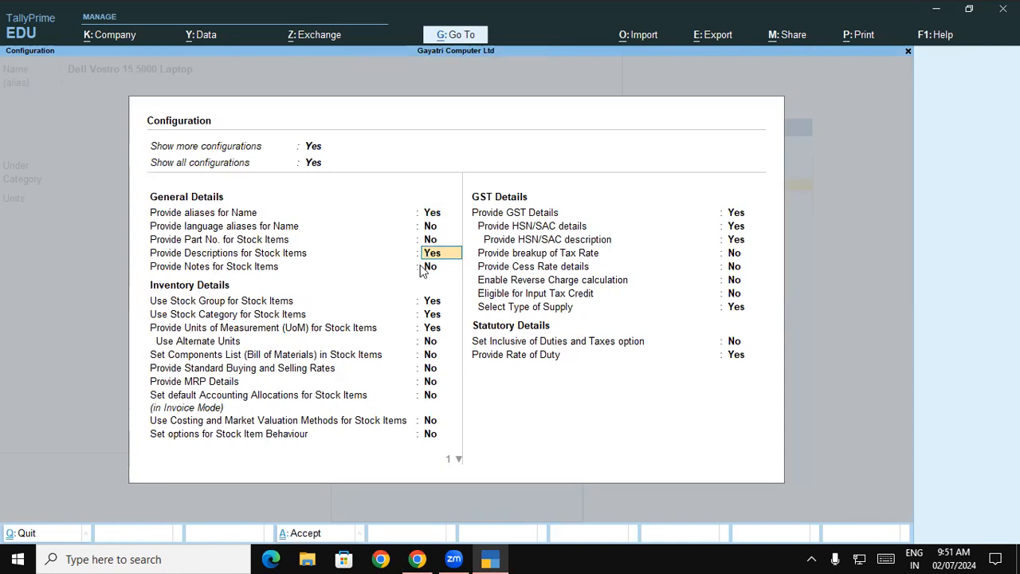
pyautogui.hotkey('ctrl', 'a')
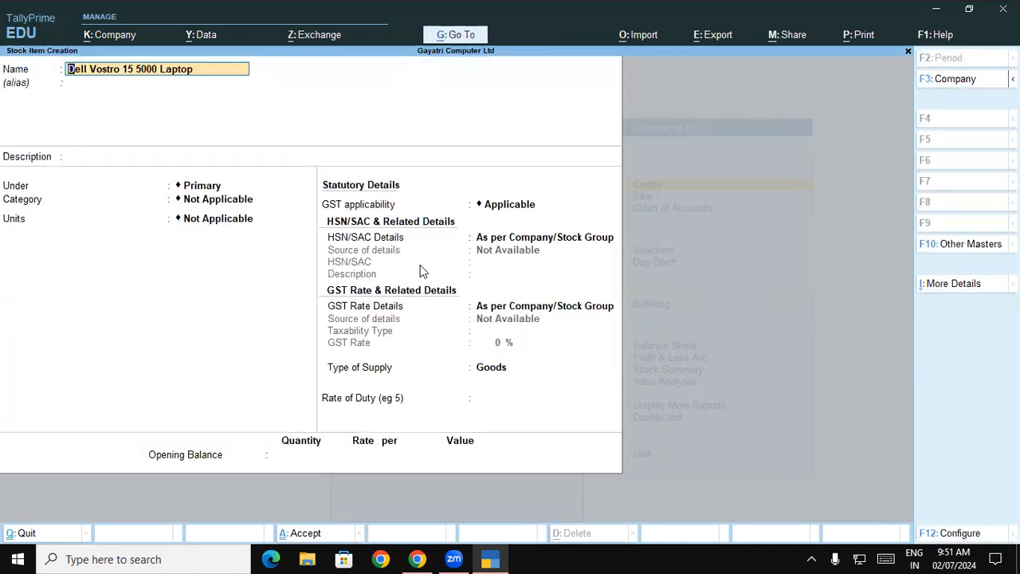
pyautogui.press('Return')
pyautogui.press('Return')
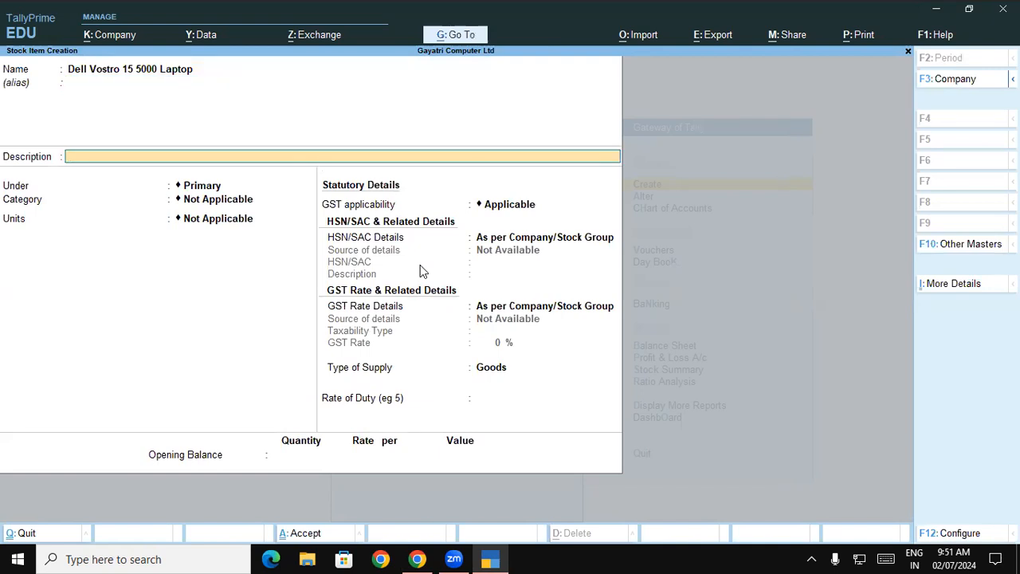
# Step: Fill the laptop's Description with Core i3 7th Gen/4GB/1TB, copied from exercise 15 in the PDF in the browser
pyautogui.hotkey('alt', 'Tab')
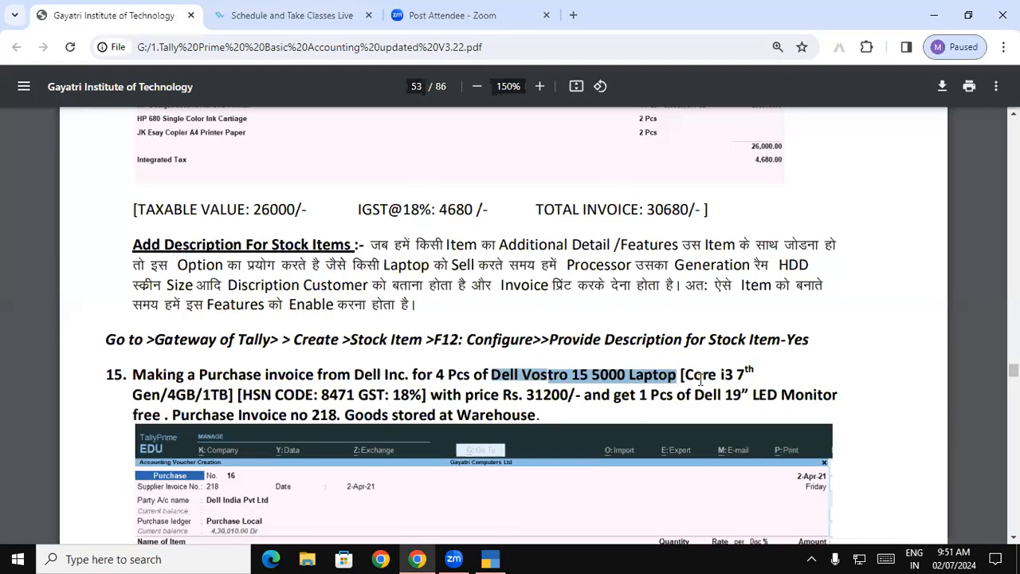
pyautogui.moveTo(685, 374); pyautogui.dragTo(749, 372)
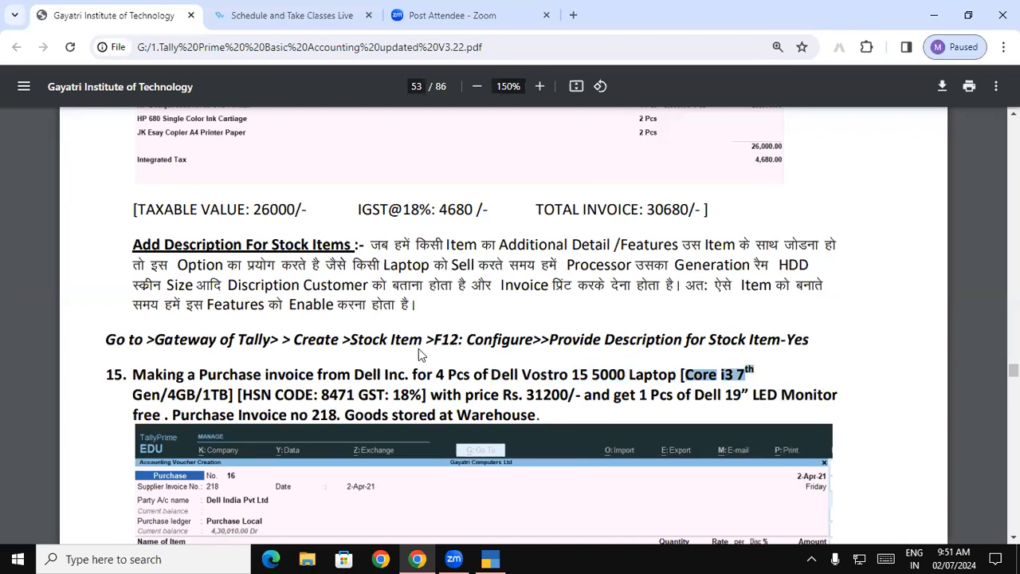
pyautogui.hotkey('alt', 'Tab')
pyautogui.write('Core i3 7th')
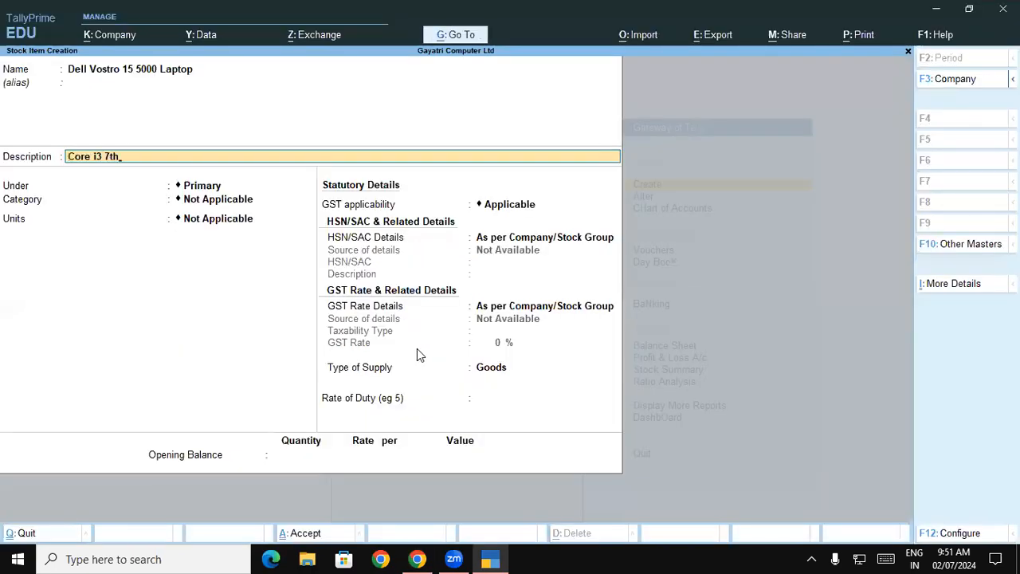
pyautogui.hotkey('alt', 'Tab')
pyautogui.moveTo(134, 394); pyautogui.dragTo(225, 392)
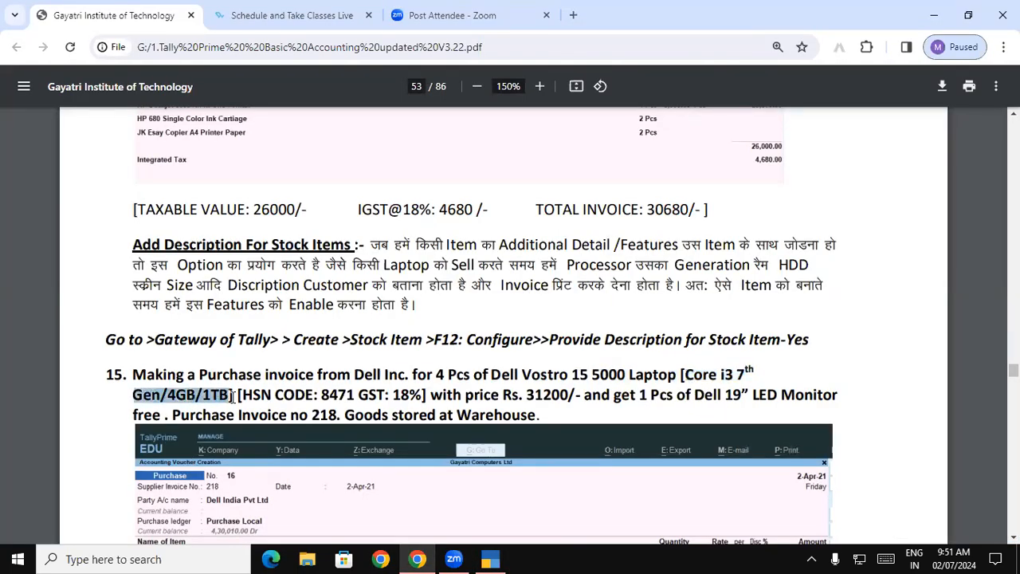
pyautogui.hotkey('alt', 'Tab')
pyautogui.hotkey('ctrl', 'alt', 'v')
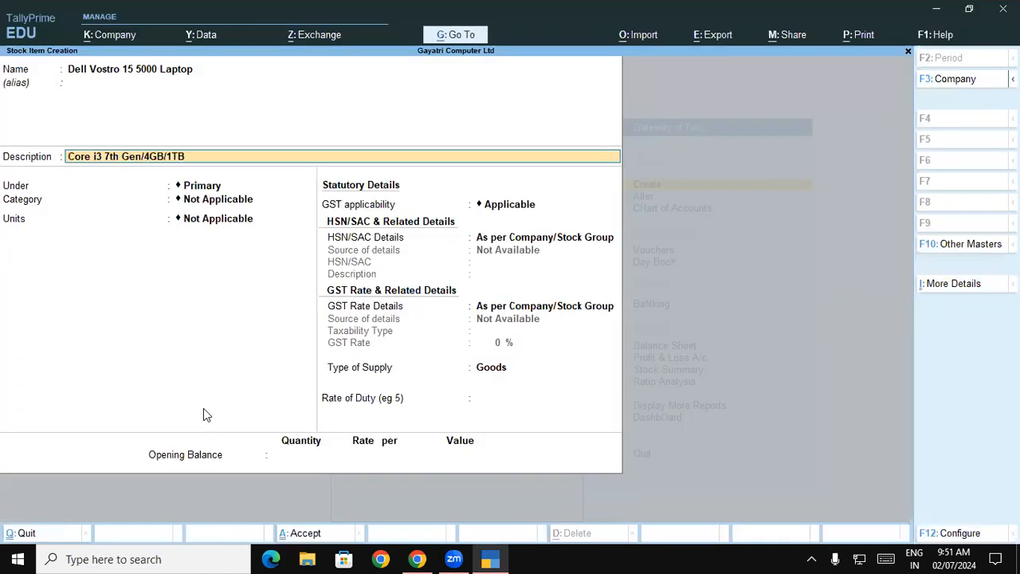
# Step: Place the laptop under the Laptop group with category Dell and unit Pcs, and save the stock item
pyautogui.press('Return')
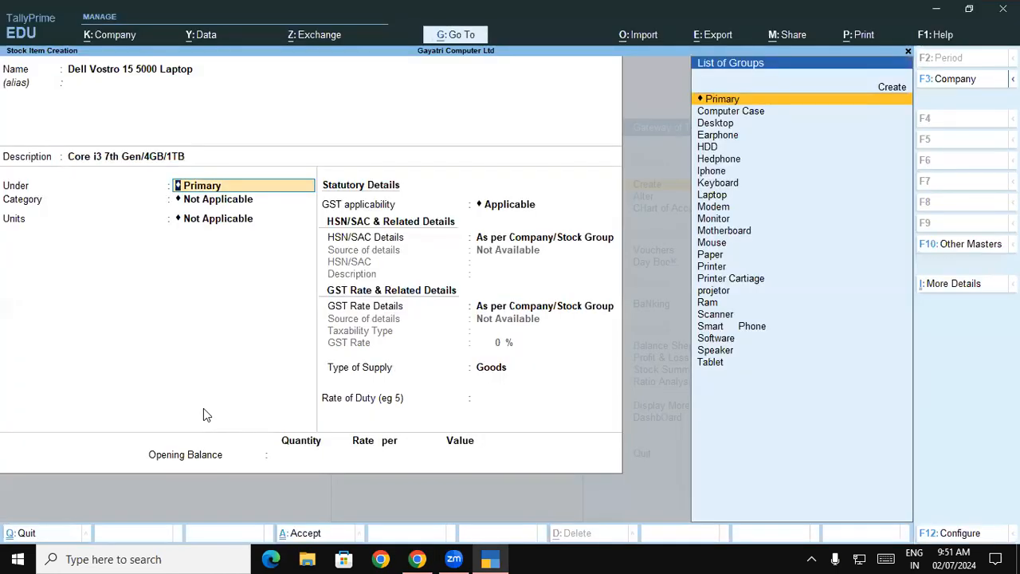
pyautogui.write('La')
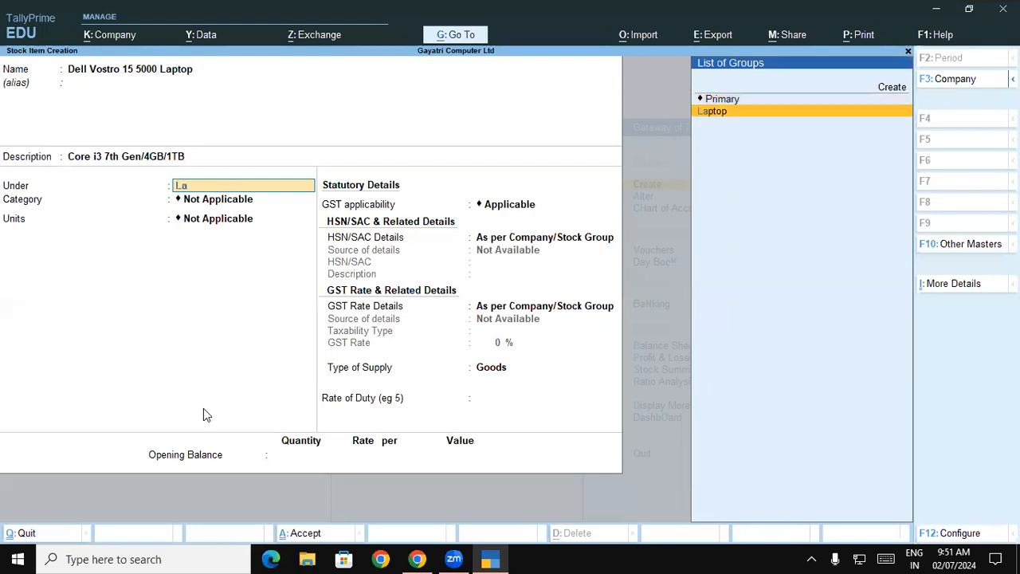
pyautogui.press('Return')
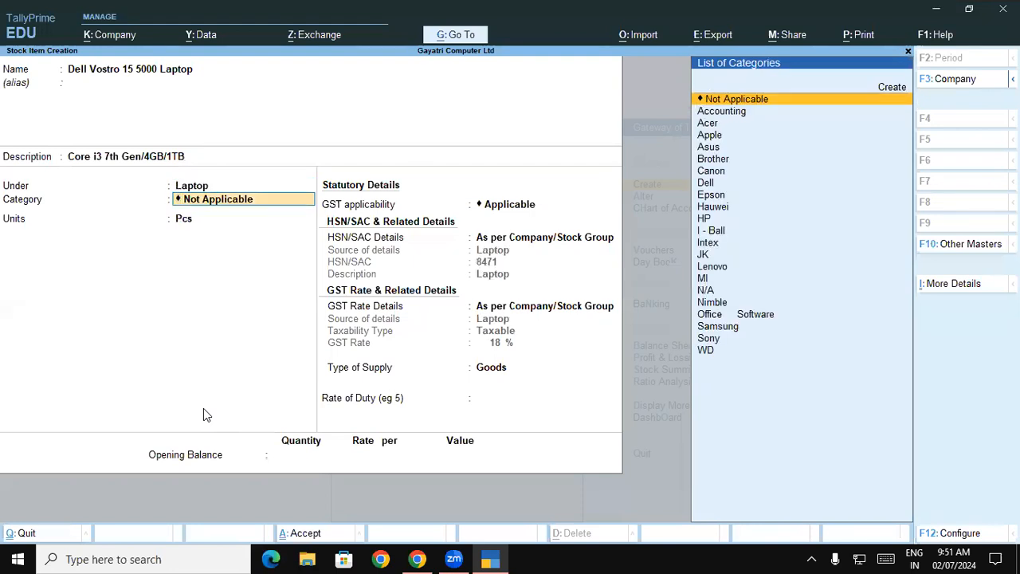
pyautogui.write('De')
pyautogui.press('Return')
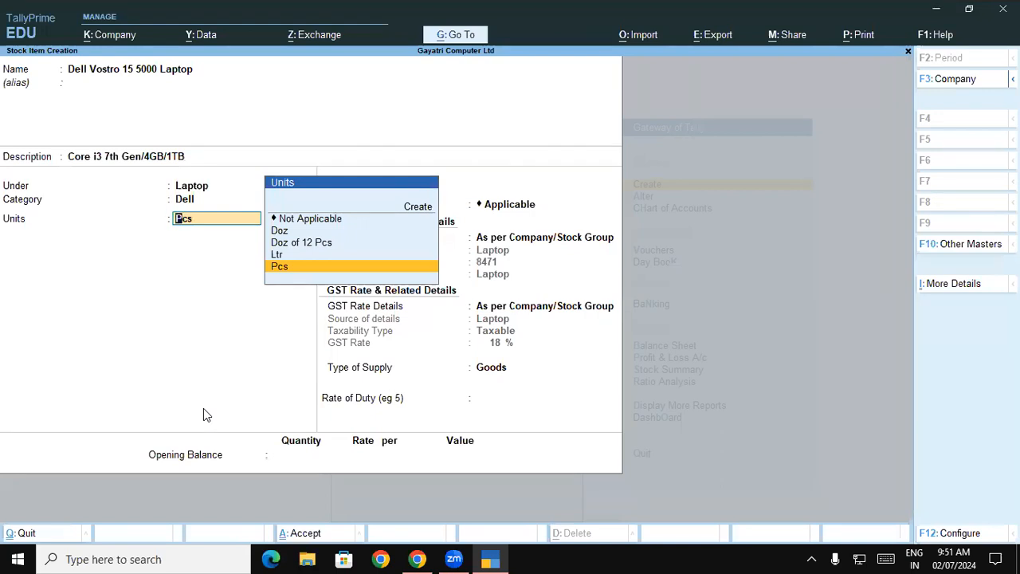
pyautogui.press('Return')
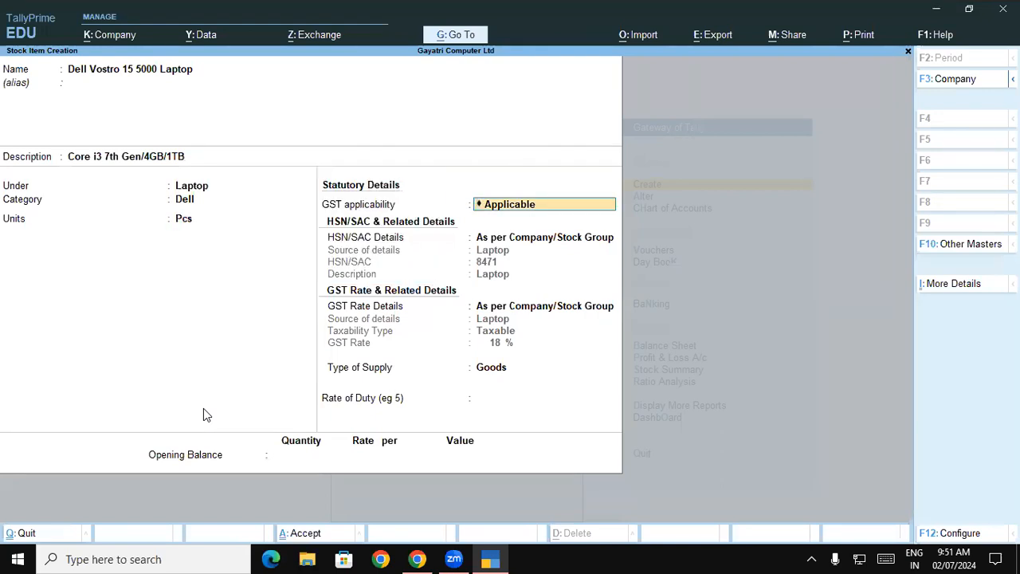
pyautogui.hotkey('ctrl', 'a')
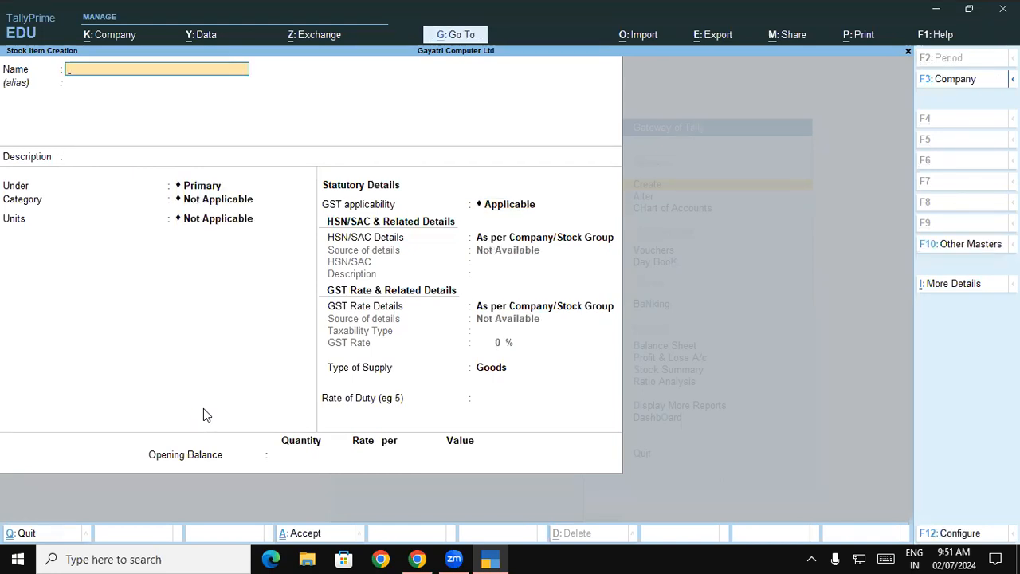
# Step: Leave stock item creation, return to the Gateway of Tally, and open a new purchase voucher
pyautogui.press('Escape')
pyautogui.press('y')
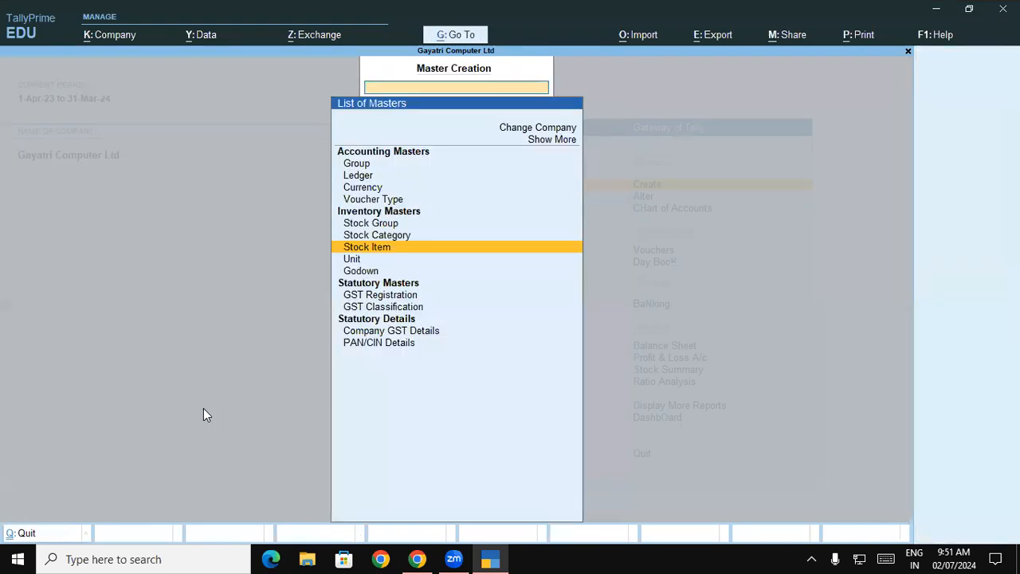
pyautogui.press('Escape')
pyautogui.press('Down')
pyautogui.press('Down')
pyautogui.press('Down')
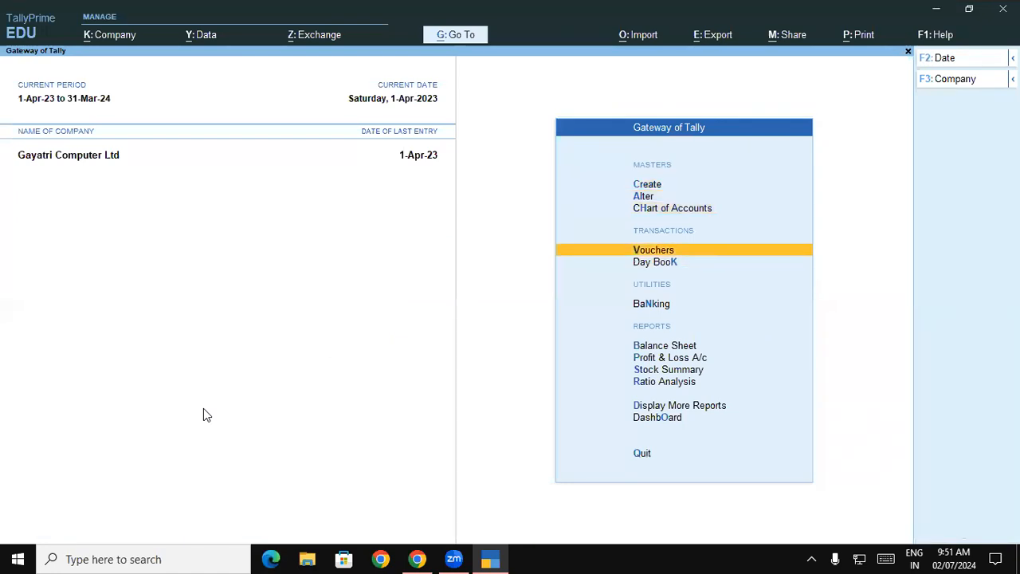
pyautogui.press('Return')
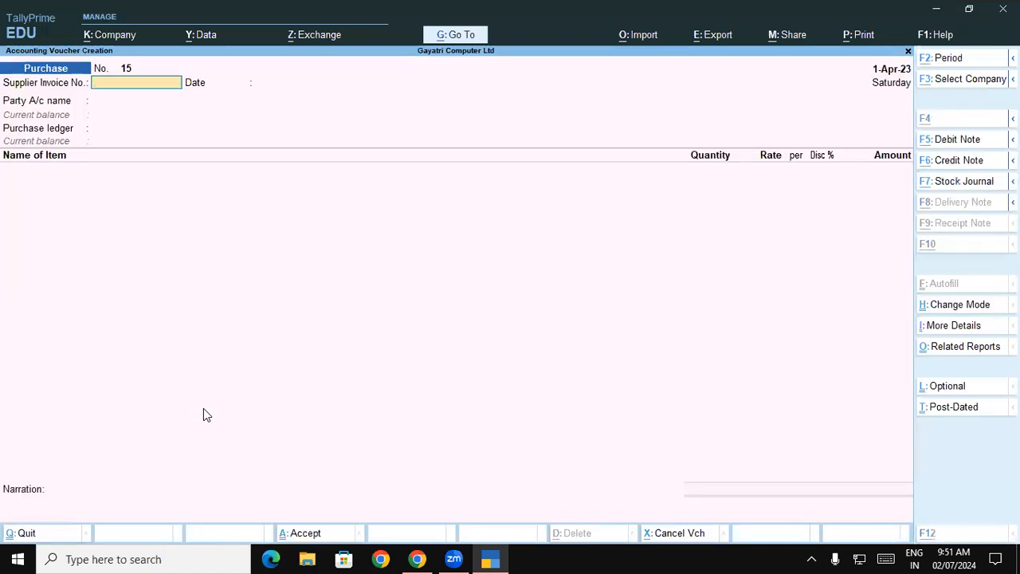
# Step: Enter supplier invoice number 218 from exercise 15 in the PDF and accept the date 1-Apr-23
pyautogui.hotkey('alt', 'Tab')
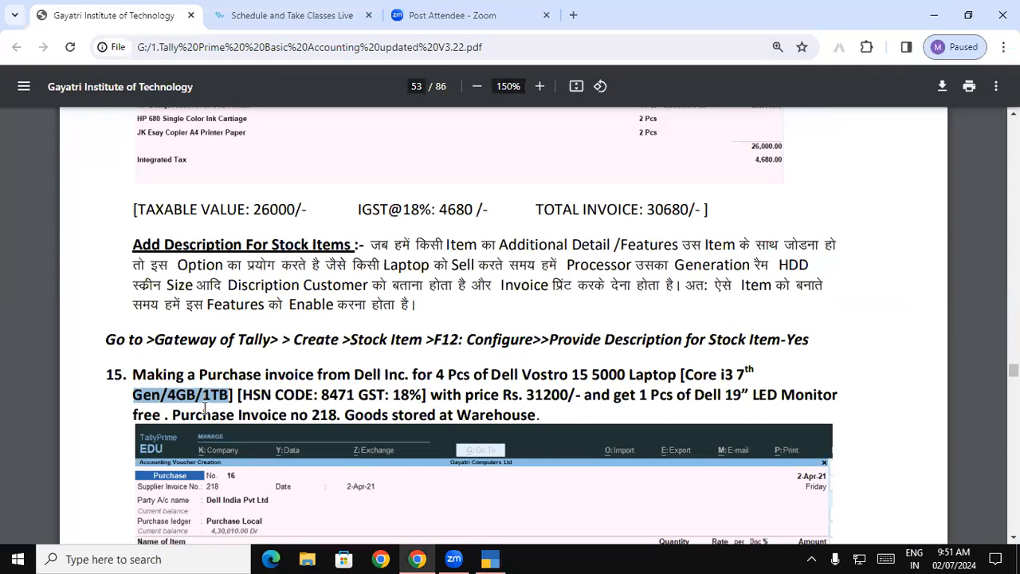
pyautogui.moveTo(290, 415); pyautogui.dragTo(340, 413)
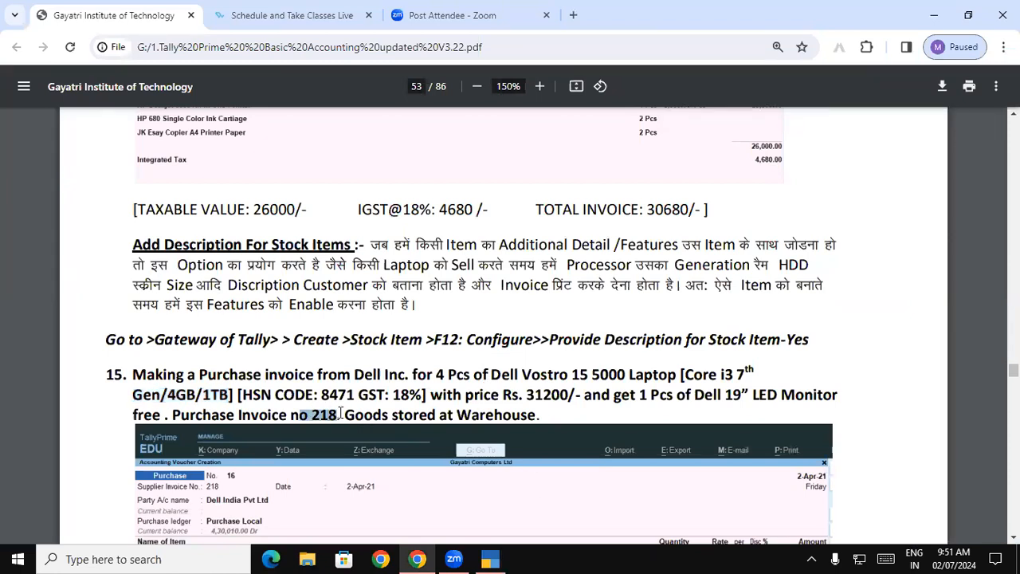
pyautogui.hotkey('alt', 'Tab')
pyautogui.write('2')
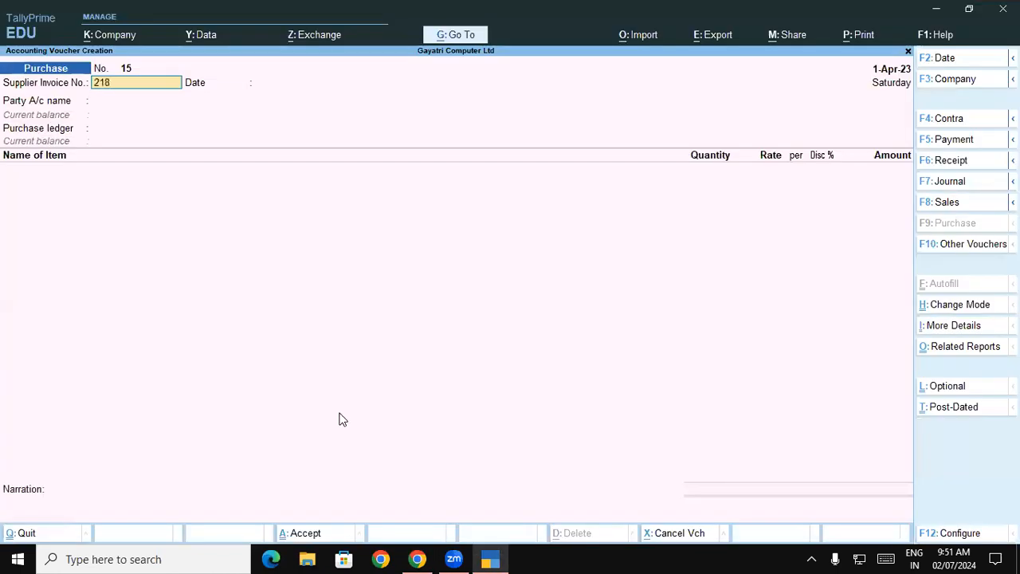
pyautogui.write('18')
pyautogui.press('Return')
pyautogui.press('Return')
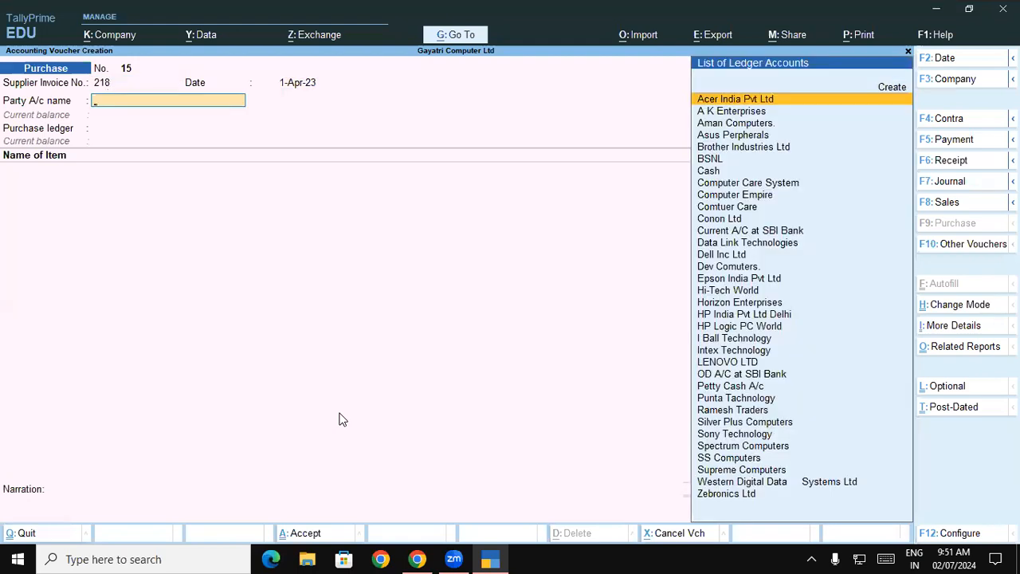
# Step: Look up the supplier in exercise 15 of the PDF and select Dell Inc Ltd as the party account
pyautogui.hotkey('alt', 'Tab')
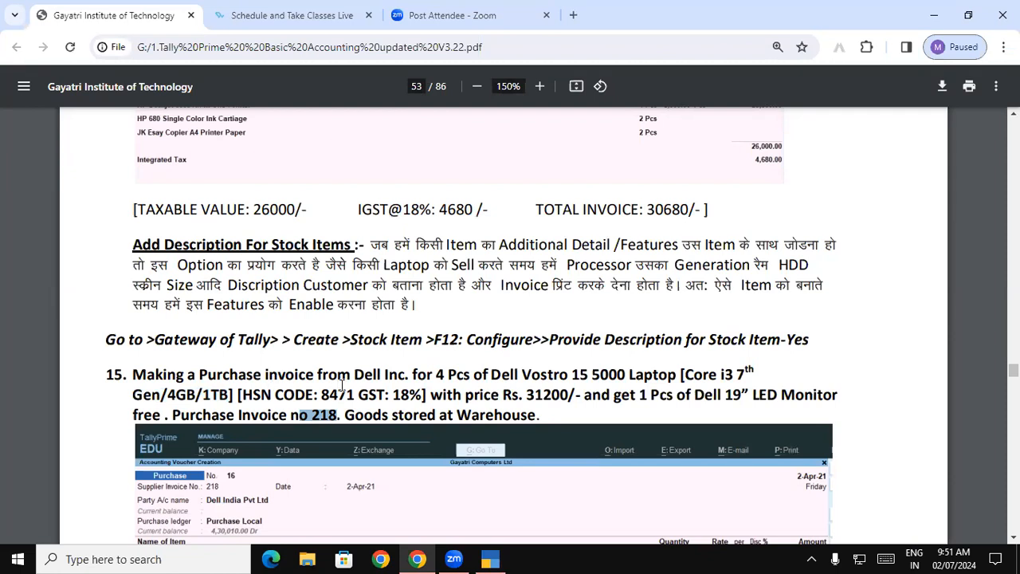
pyautogui.moveTo(354, 374); pyautogui.dragTo(386, 375)
pyautogui.hotkey('alt', 'Tab')
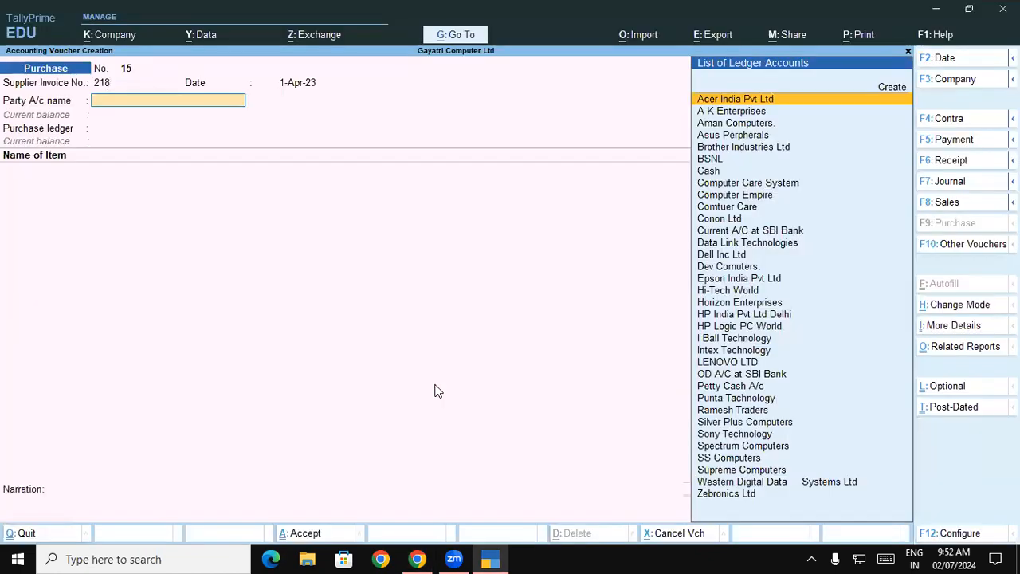
pyautogui.write('De')
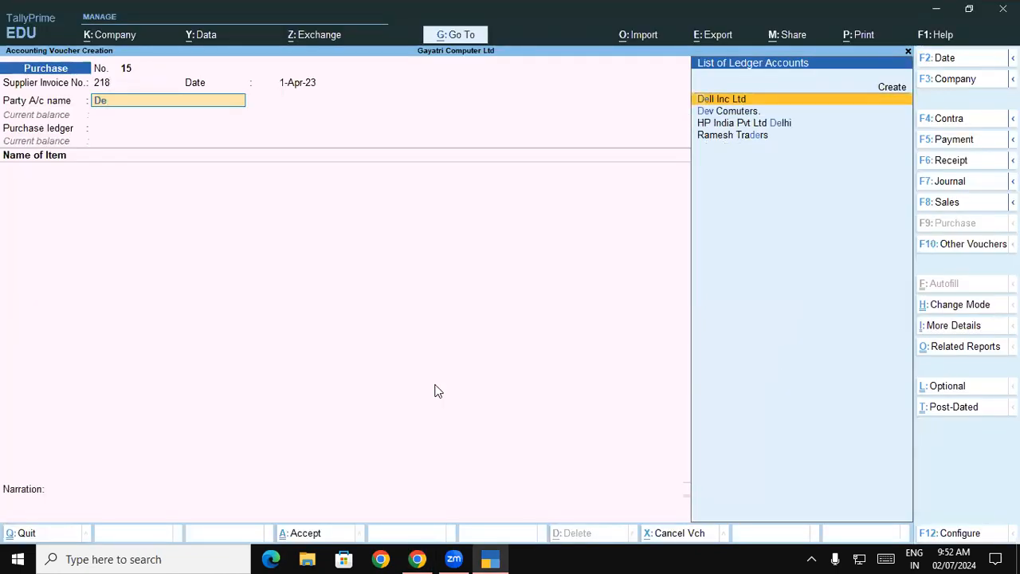
pyautogui.press('Return')
# Step: Accept the receipt details and Dell Inc Ltd's party details with Uttar Pradesh as state and place of supply
pyautogui.hotkey('ctrl', 'a')
pyautogui.press('Return')
pyautogui.press('Return')
pyautogui.press('Return')
pyautogui.press('Return')
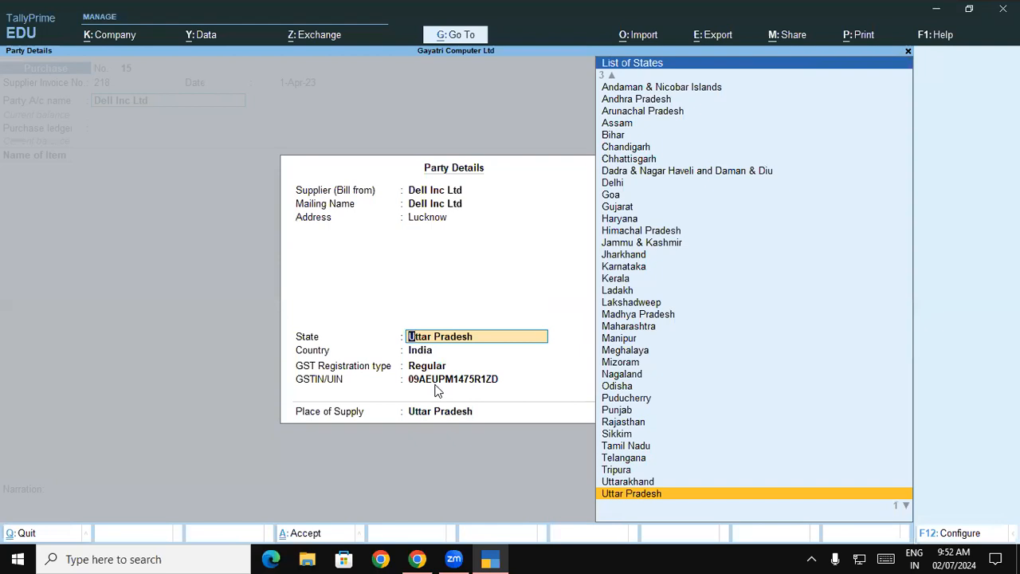
pyautogui.press('Return')
pyautogui.press('Return')
pyautogui.press('Return')
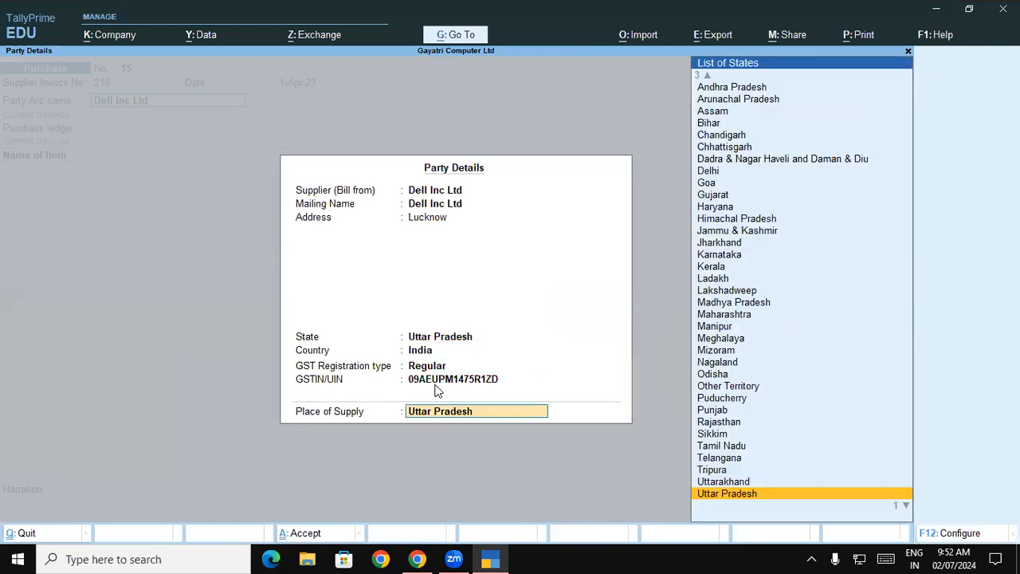
pyautogui.press('Return')
# Step: Choose the Purchase Local ledger and add Dell Vostro 15 5000 Laptop as the item, accepting its description
pyautogui.press('Down')
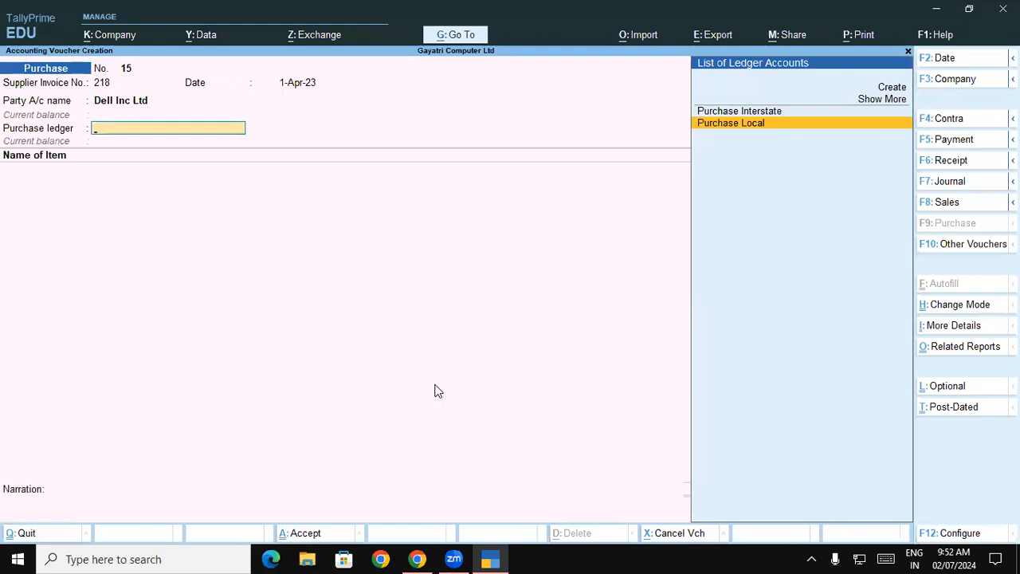
pyautogui.press('Return')
pyautogui.write('De')
pyautogui.press('Down')
pyautogui.press('Down')
pyautogui.press('Down')
pyautogui.press('Return')
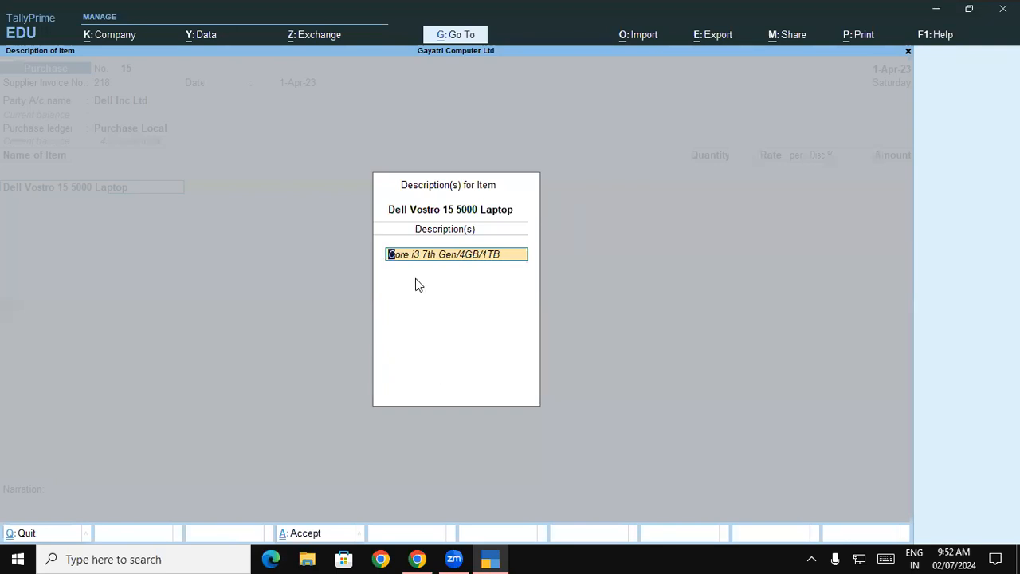
pyautogui.press('Return')
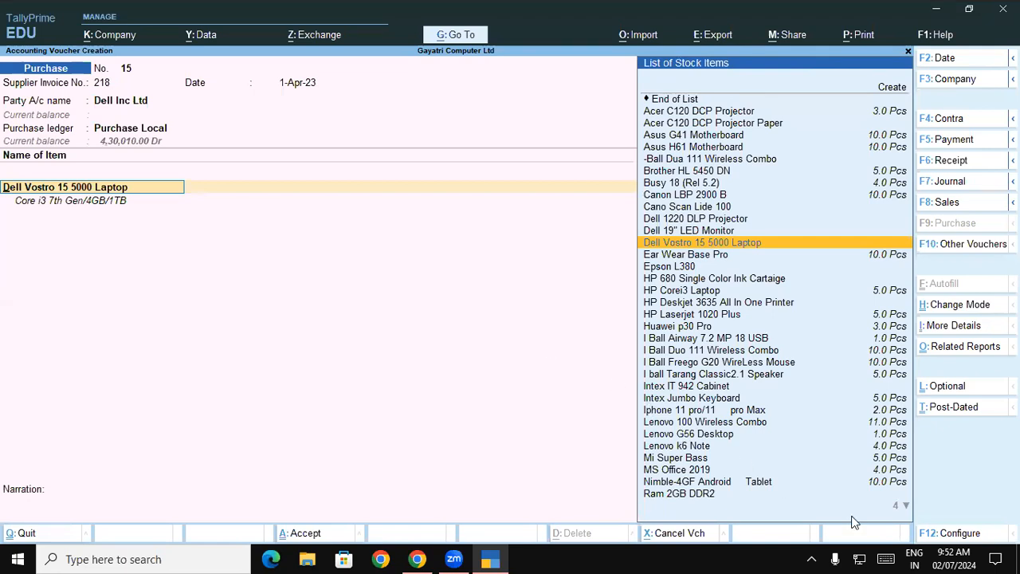
# Step: Set Provide Additional Descriptions for Stock Items to No in the voucher configuration and briefly open the laptop's item allocations
pyautogui.click(934, 538)
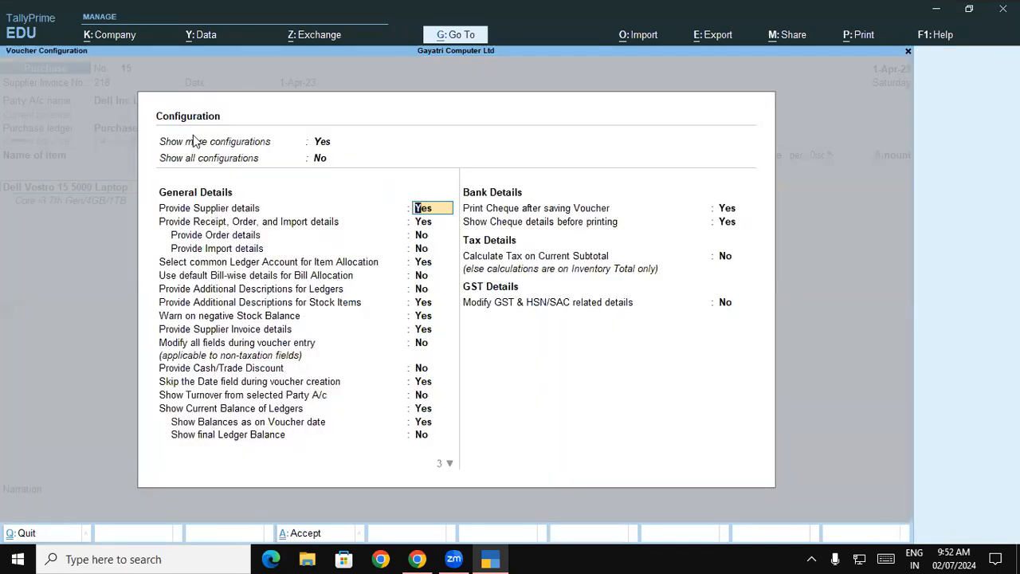
pyautogui.click(262, 303)
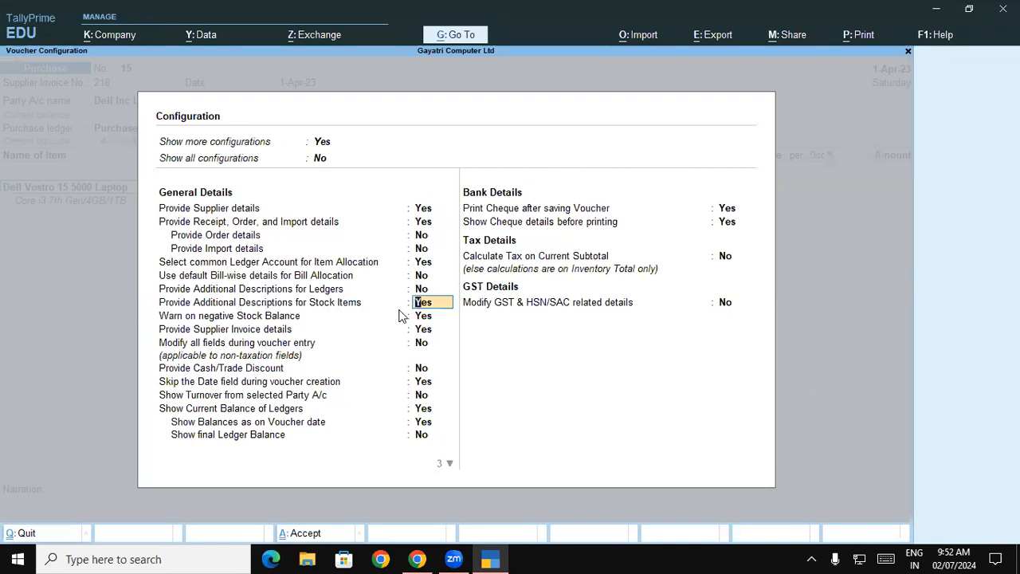
pyautogui.write('n')
pyautogui.press('Return')
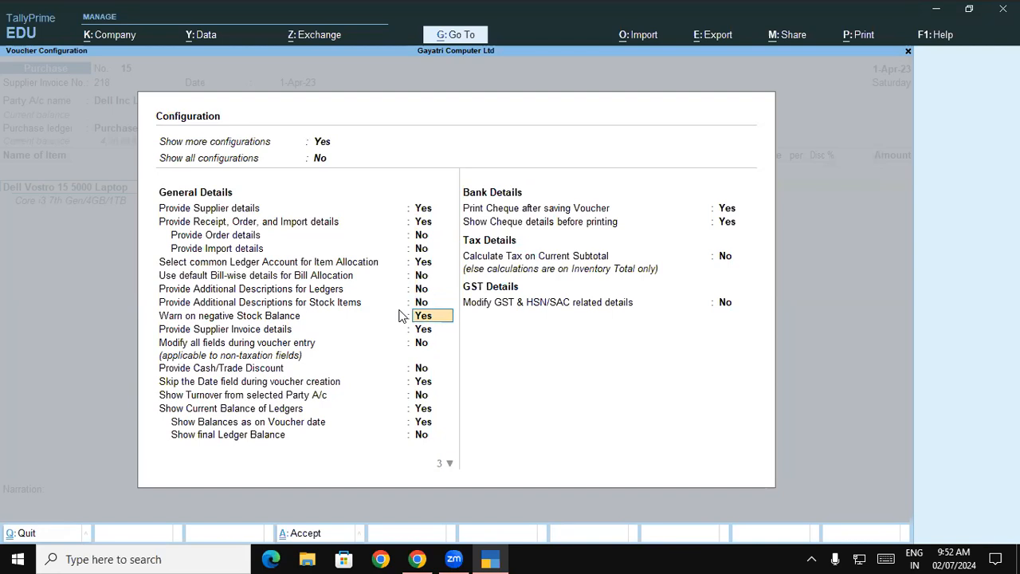
pyautogui.hotkey('ctrl', 'a')
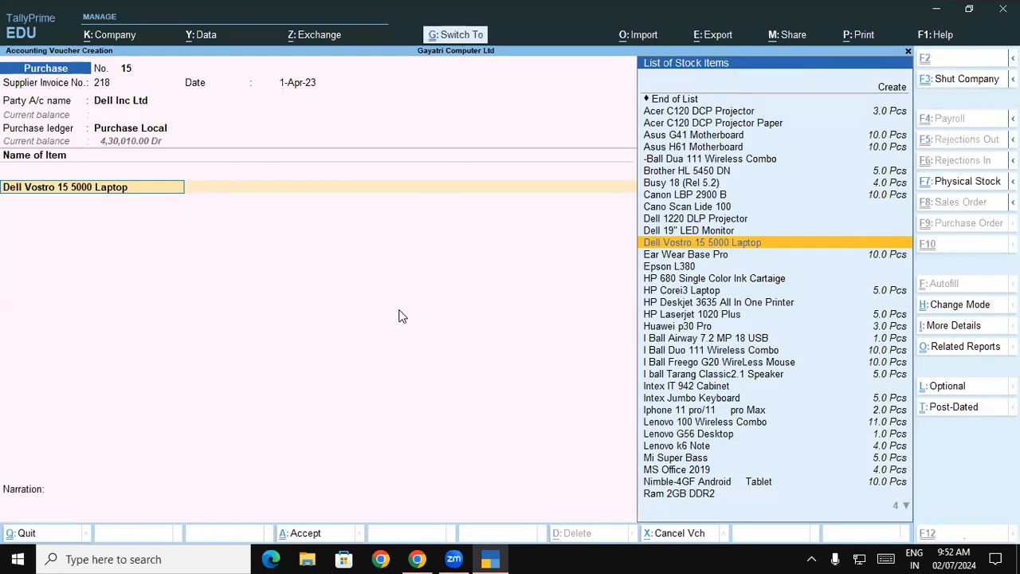
pyautogui.press('Return')
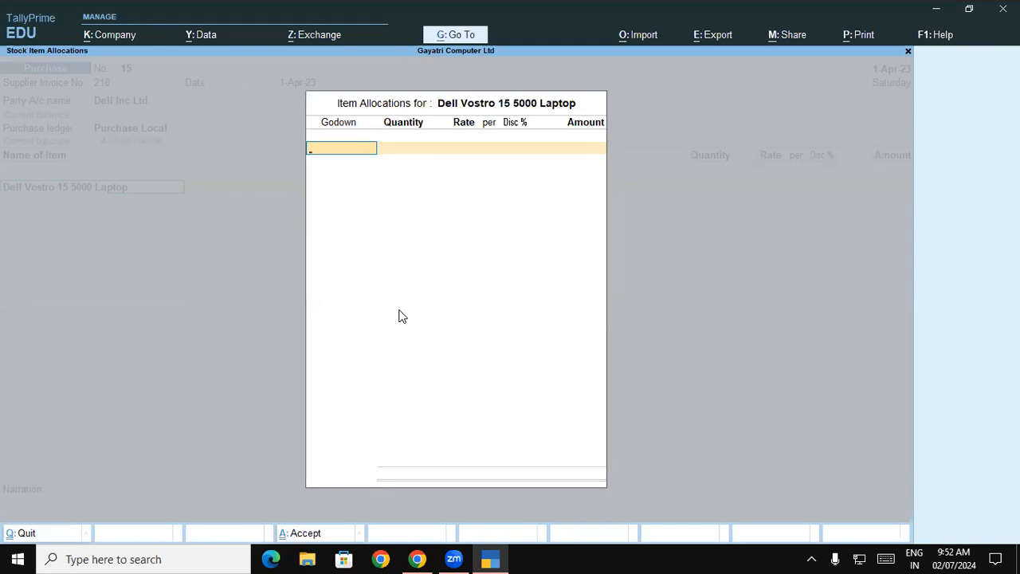
pyautogui.press('Escape')
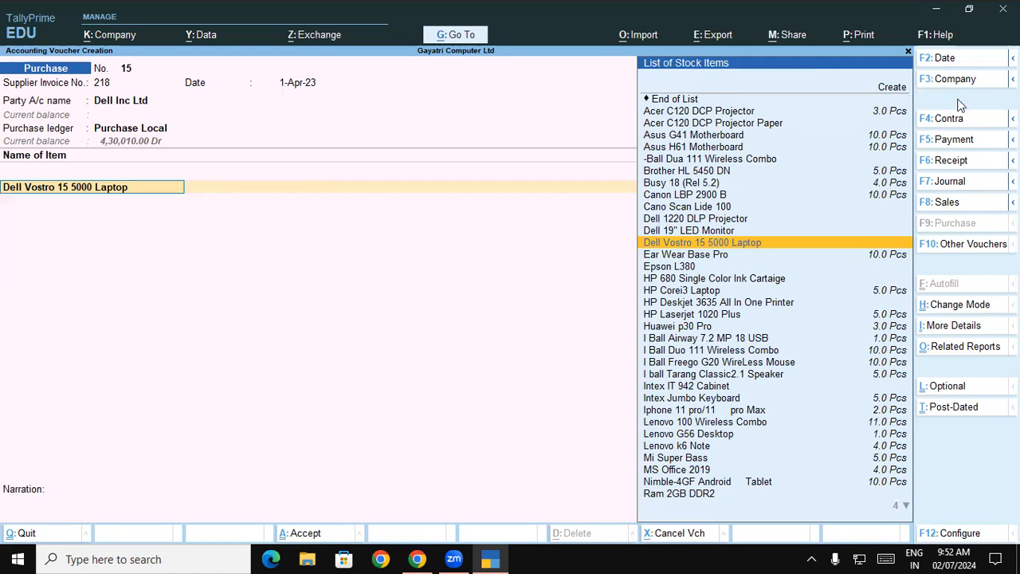
# Step: Set Provide Additional Descriptions for Stock Items to Yes in the voucher configuration and save it
pyautogui.click(960, 533)
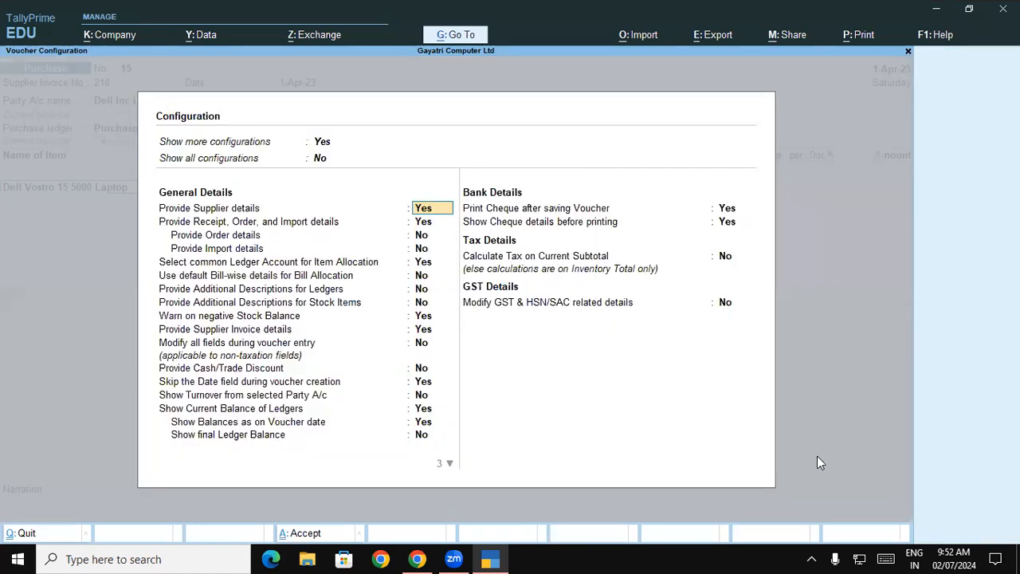
pyautogui.click(287, 306)
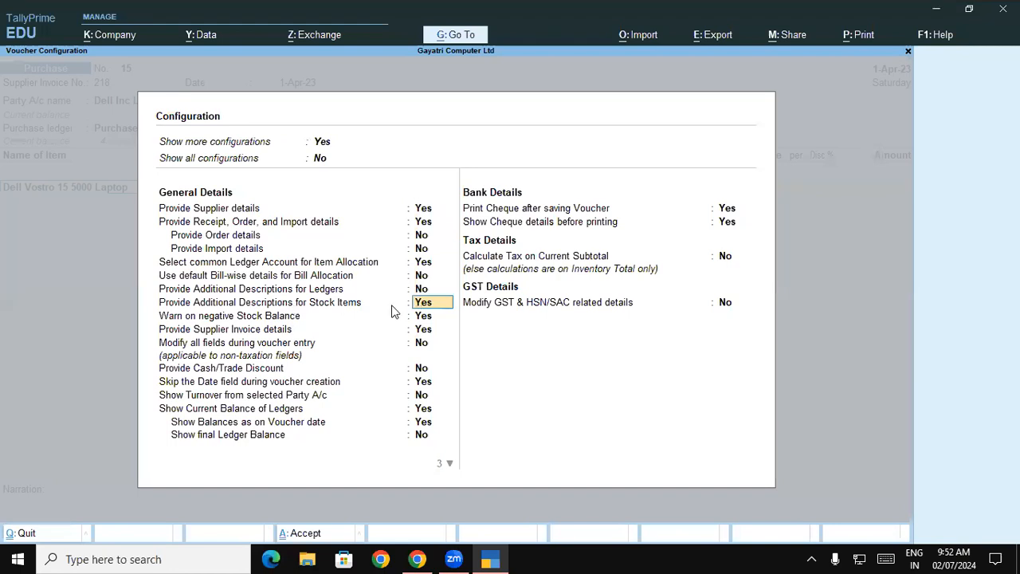
pyautogui.hotkey('ctrl', 'a')
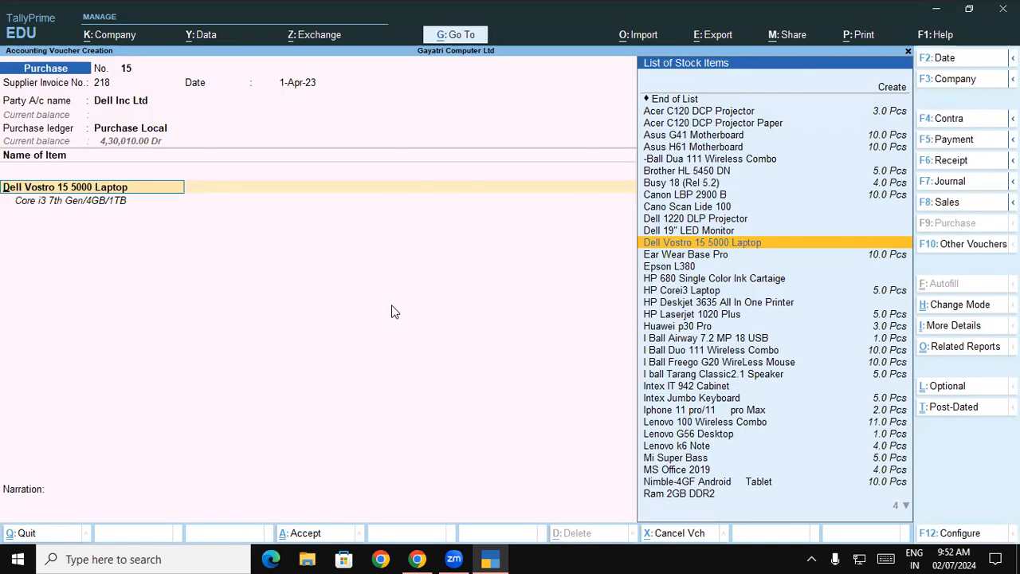
# Step: Open the item allocations for Dell Vostro 15 5000 Laptop and choose Warehouse as the godown
pyautogui.press('Return')
pyautogui.press('Escape')
pyautogui.press('BackSpace')
pyautogui.press('Return')
pyautogui.press('Return')
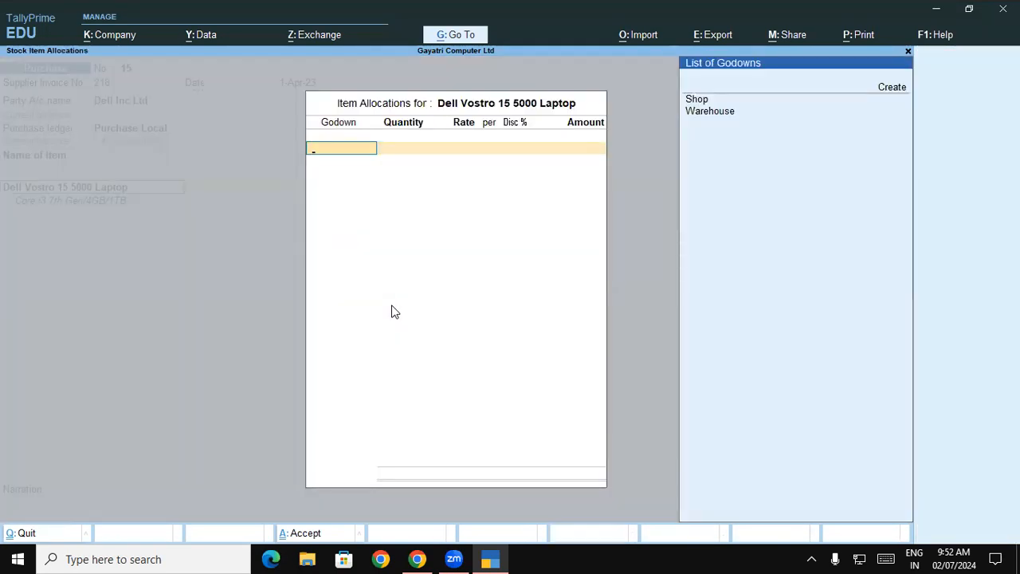
pyautogui.press('Down')
pyautogui.press('Down')
pyautogui.press('Return')
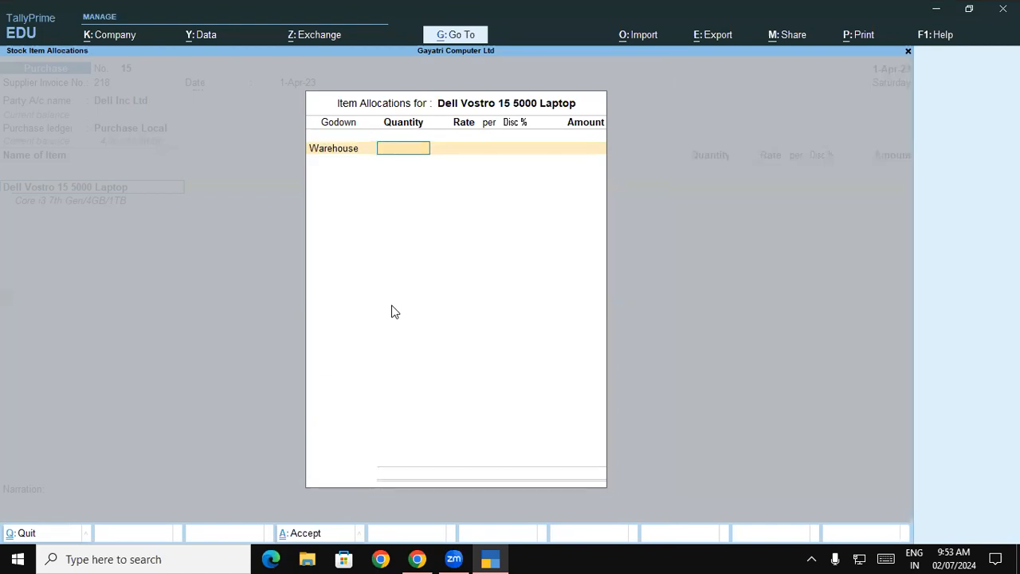
# Step: Check the laptop quantity in the exercise PDF in Chrome and enter 4 Pcs in the TallyPrime allocation
pyautogui.hotkey('alt', 'Tab')
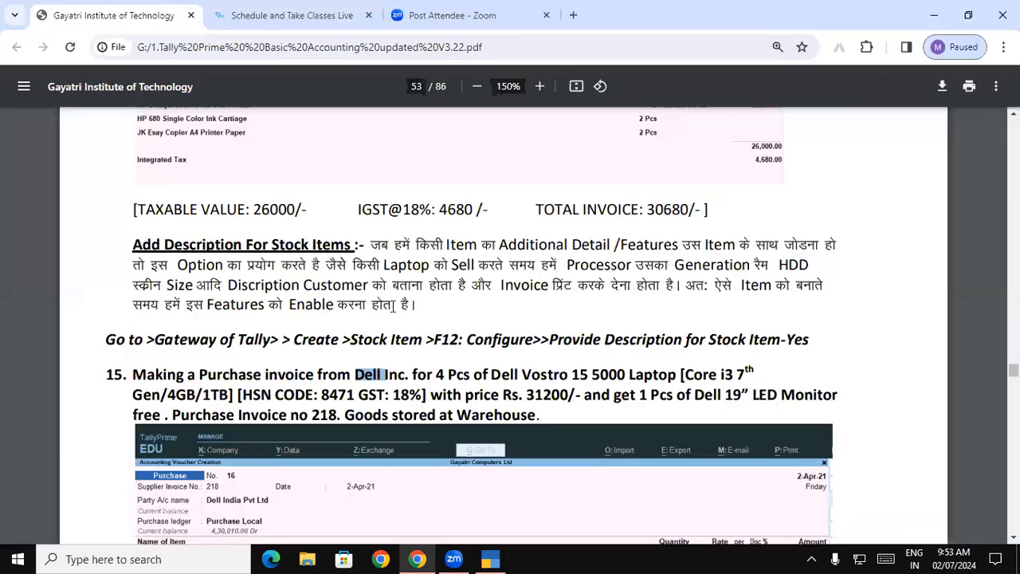
pyautogui.moveTo(436, 374); pyautogui.dragTo(495, 374)
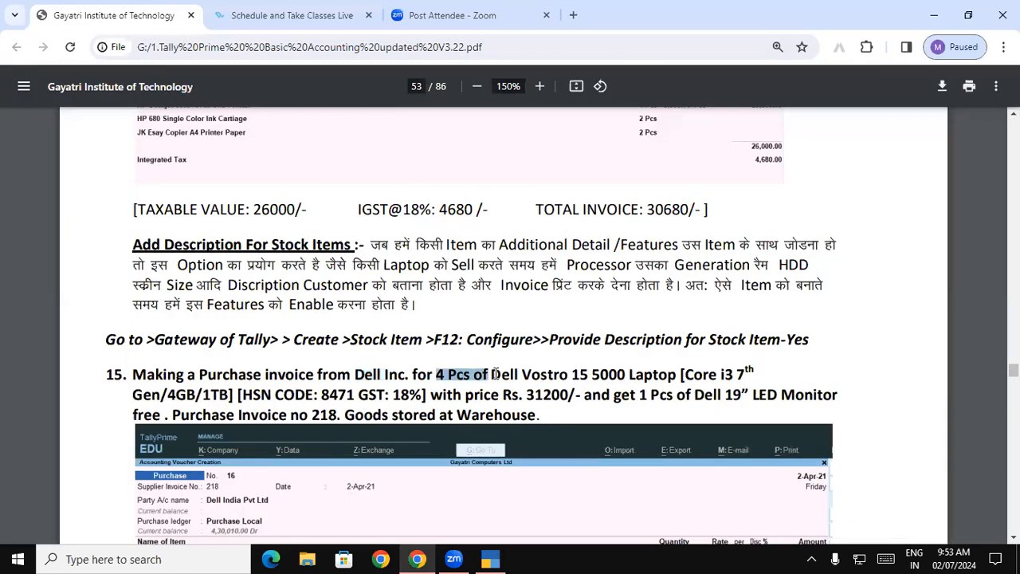
pyautogui.hotkey('alt', 'Tab')
pyautogui.write('4')
pyautogui.press('Return')
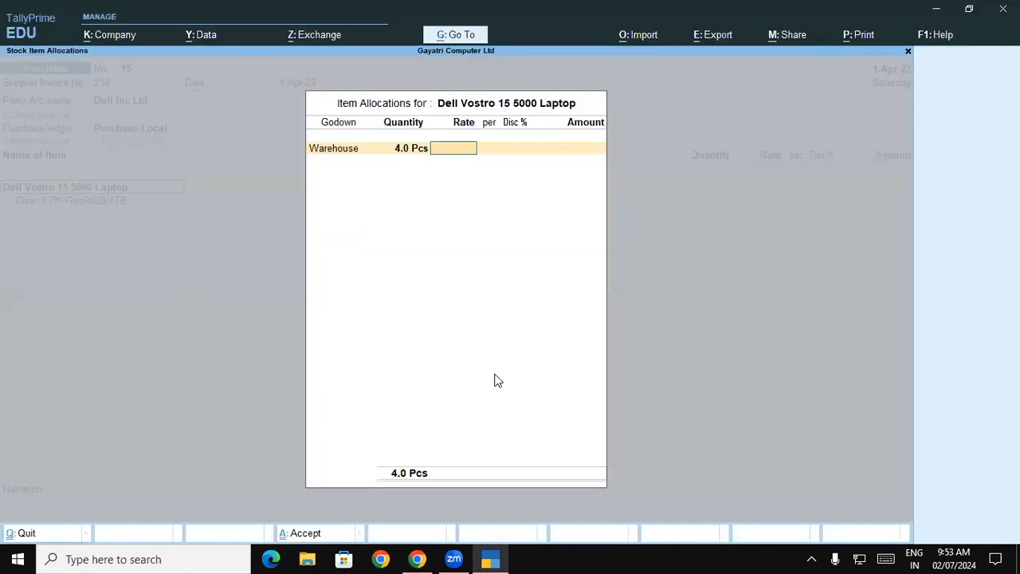
# Step: Check the laptop price in the exercise PDF, set the rate to 31,200 per Pcs in TallyPrime and accept the allocation and amount
pyautogui.hotkey('alt', 'Tab')
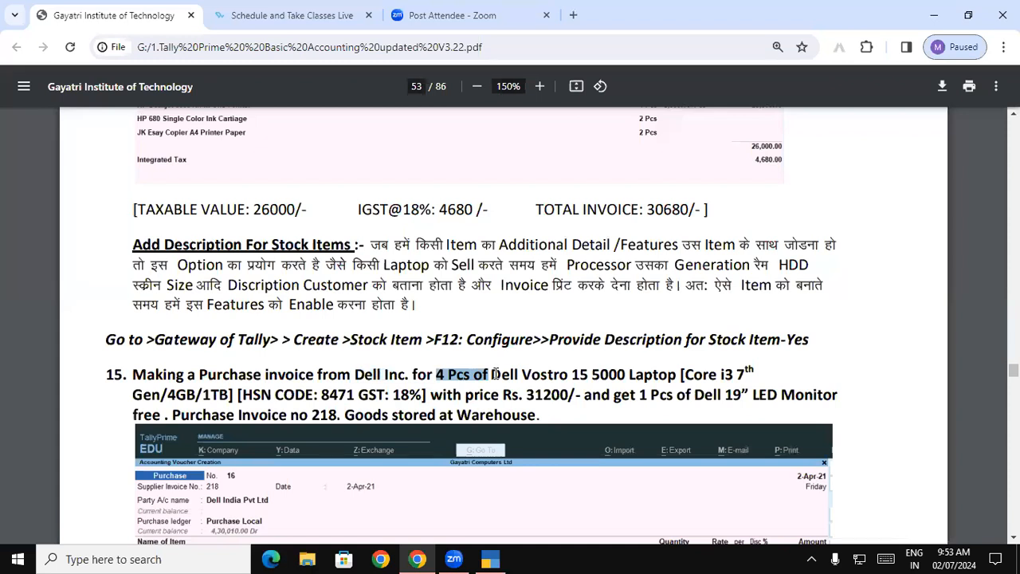
pyautogui.hotkey('alt', 'Tab')
pyautogui.write('31200')
pyautogui.press('Return')
pyautogui.press('Return')
pyautogui.press('Return')
pyautogui.press('Return')
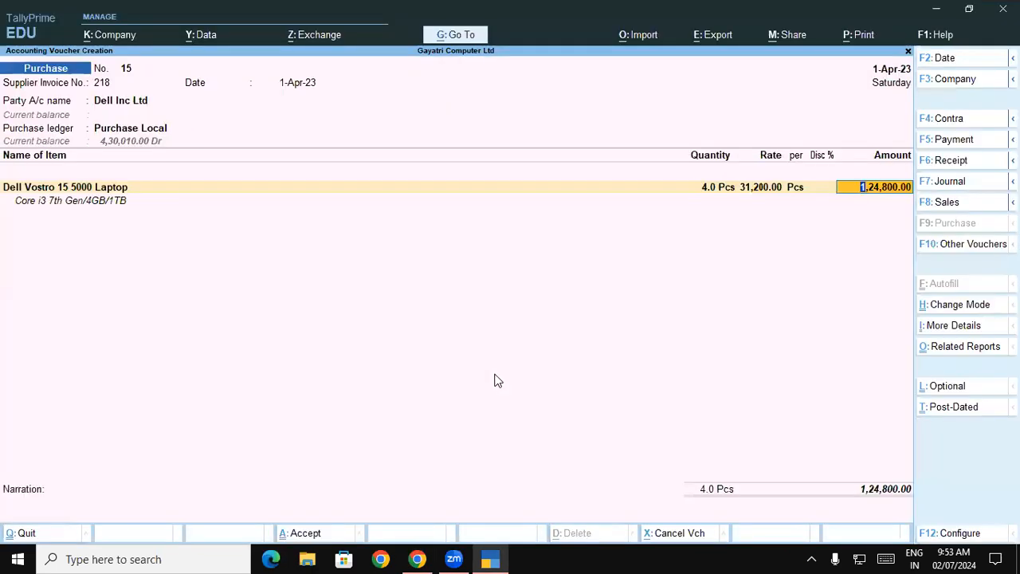
pyautogui.press('Return')
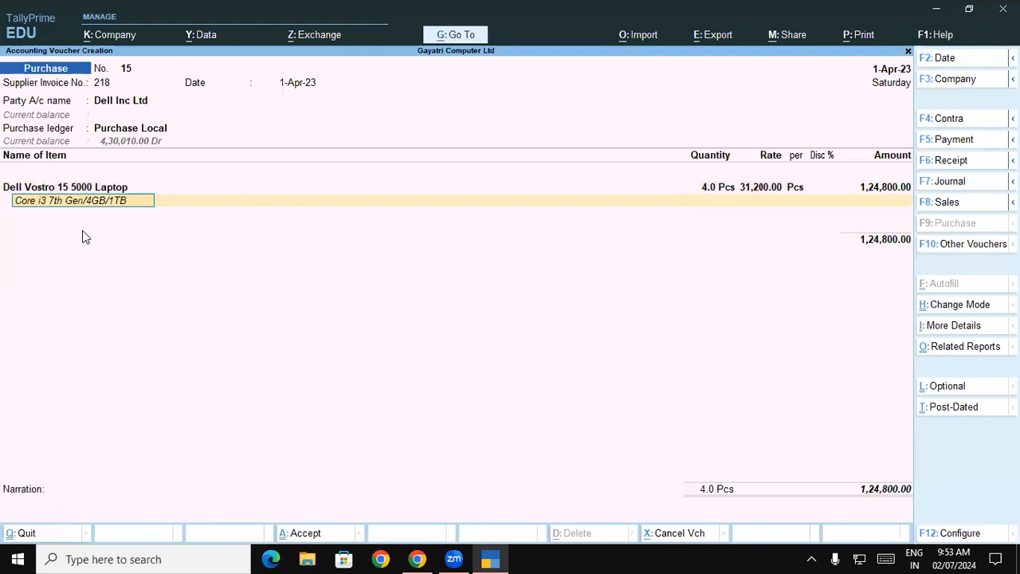
# Step: Retype the ending TB of the laptop's description, accept Core i3 7th Gen/4GB/1TB and leave the second description line blank
pyautogui.press('BackSpace')
pyautogui.press('BackSpace')
pyautogui.write('TB')
pyautogui.press('Return')
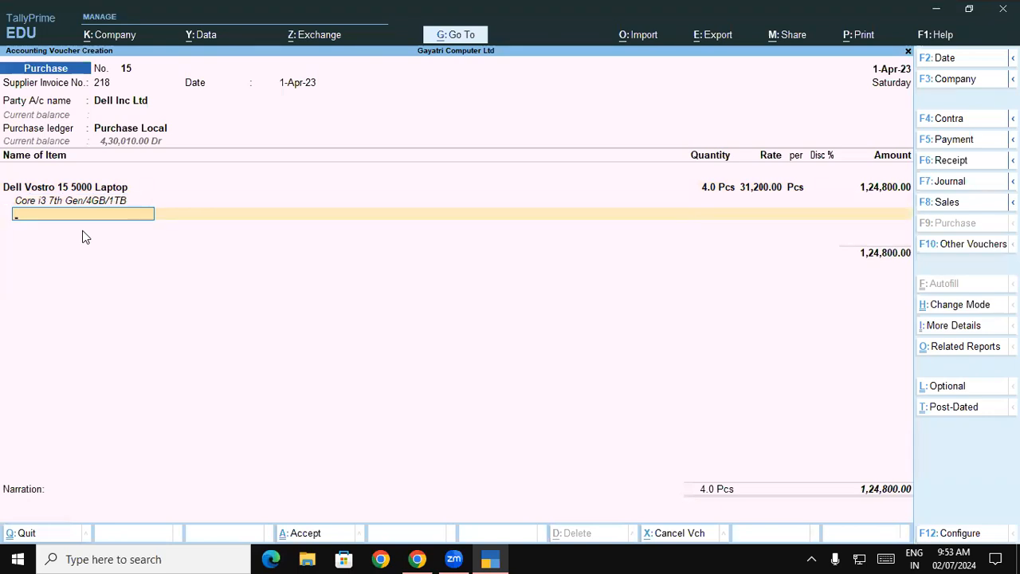
pyautogui.press('Return')
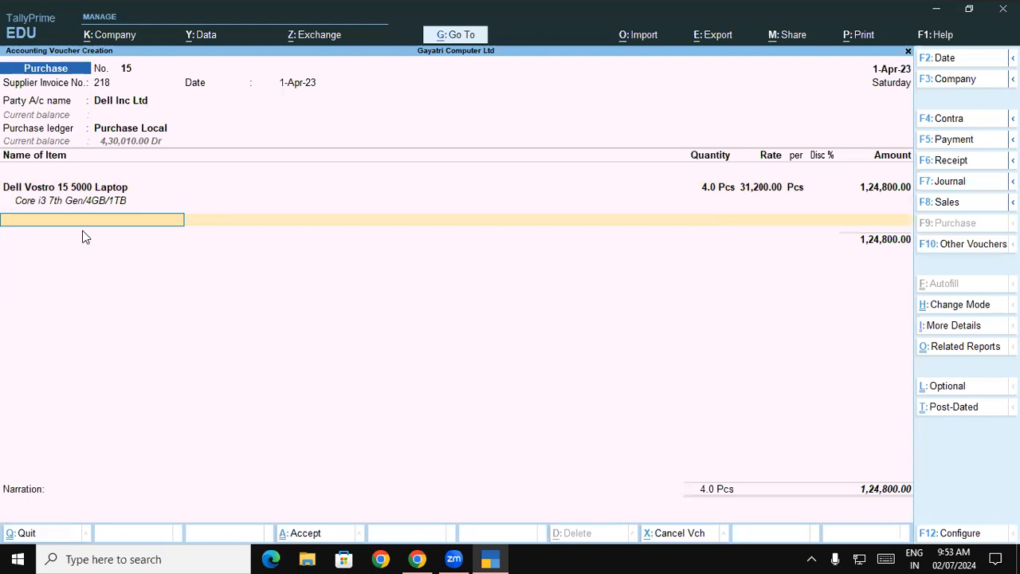
# Step: Check the free item in the exercise PDF and add Dell 19" LED Monitor as the second item in the TallyPrime voucher
pyautogui.hotkey('alt', 'Tab')
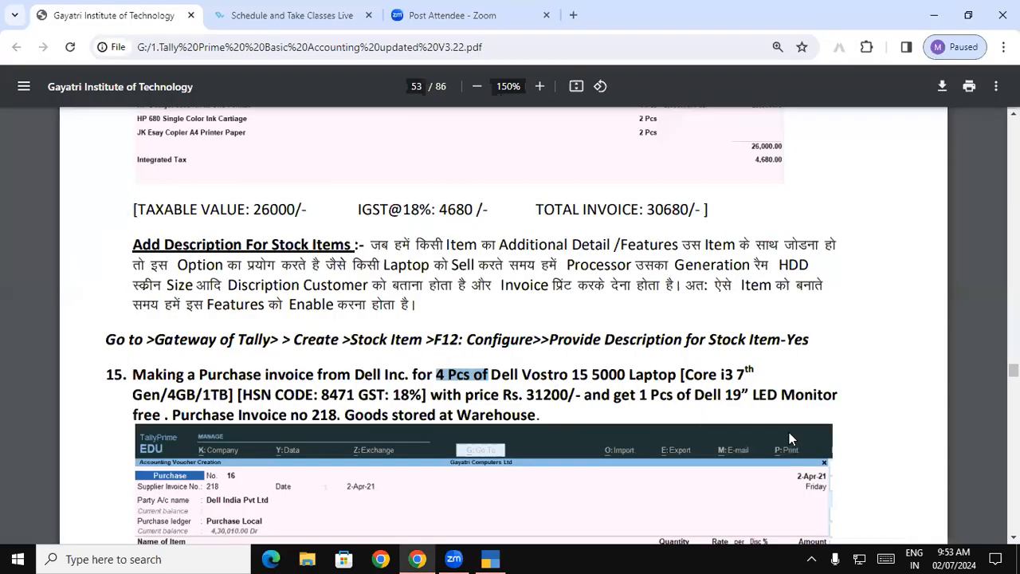
pyautogui.hotkey('alt', 'Tab')
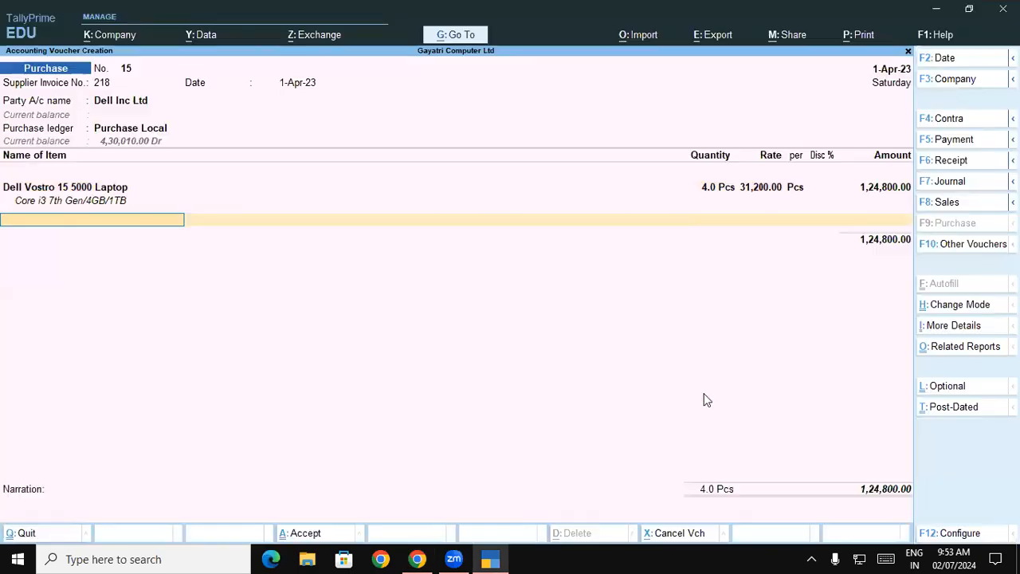
pyautogui.write('De')
pyautogui.press('Down')
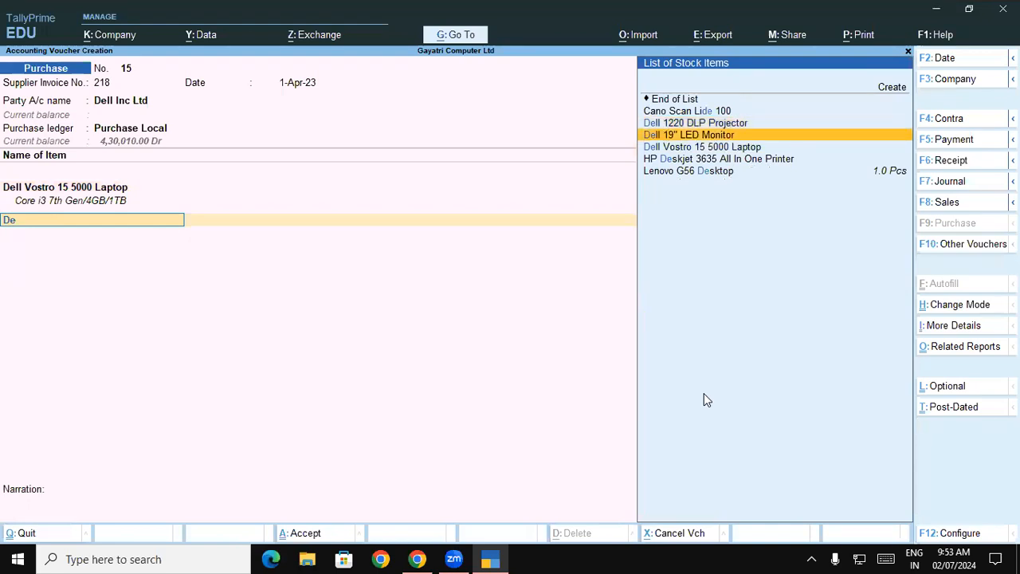
pyautogui.press('Return')
pyautogui.press('Return')
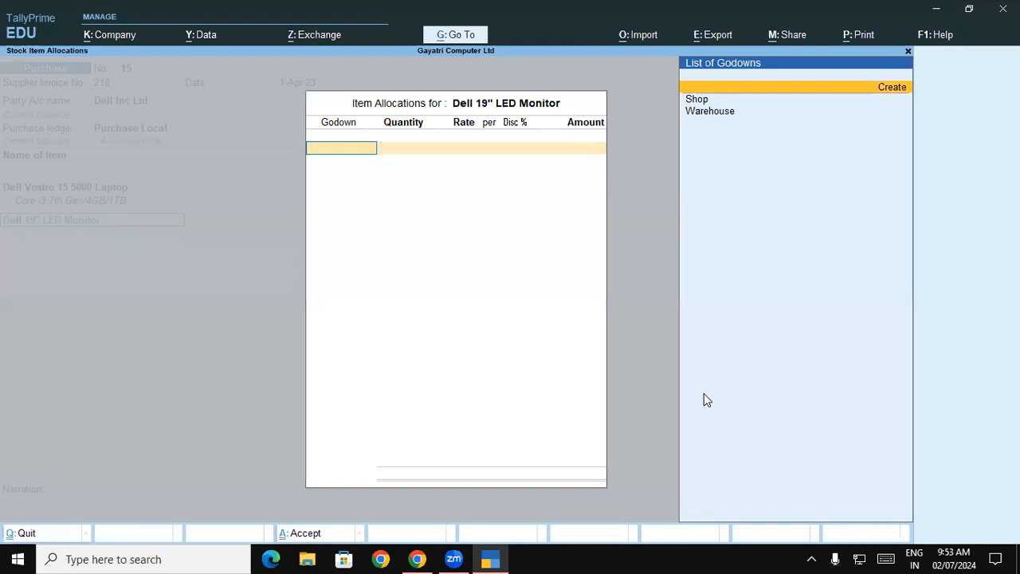
# Step: Allocate 1 Pcs of the monitor to Warehouse with rate and amount left blank, and finish the item list
pyautogui.press('Down')
pyautogui.press('Down')
pyautogui.press('Return')
pyautogui.write('1')
pyautogui.press('Return')
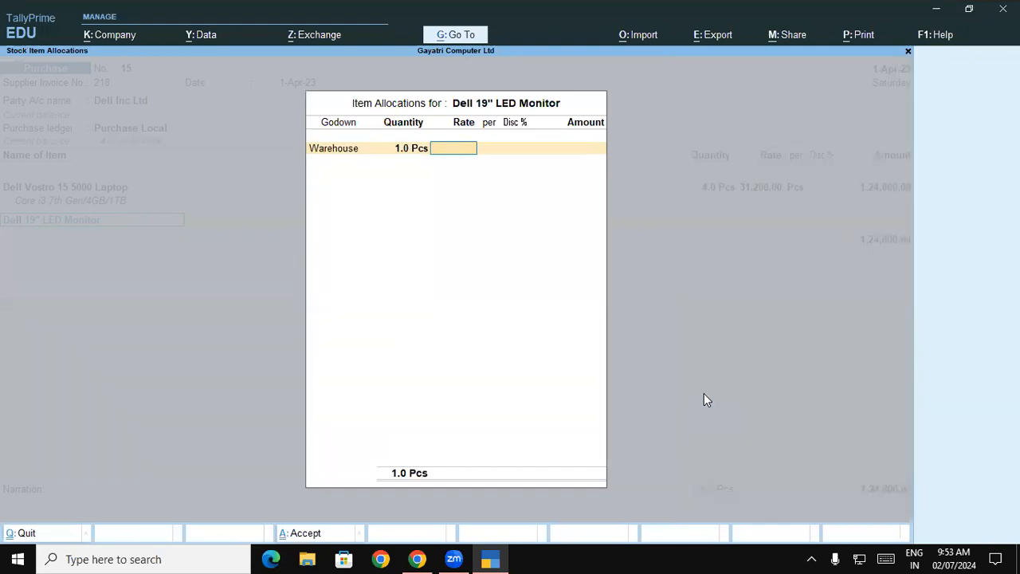
pyautogui.press('Return')
pyautogui.press('Return')
pyautogui.press('Return')
pyautogui.press('Return')
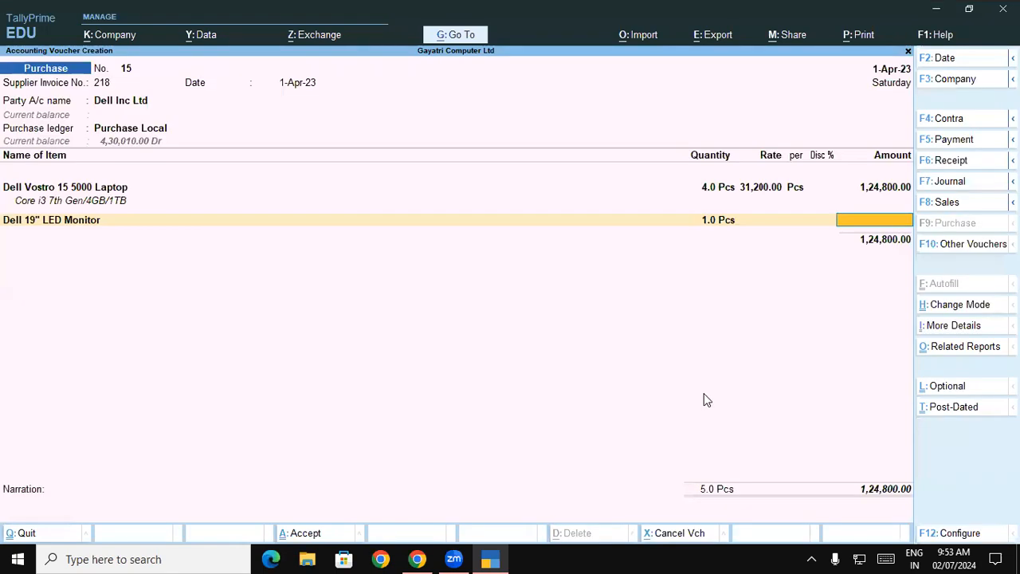
pyautogui.press('Return')
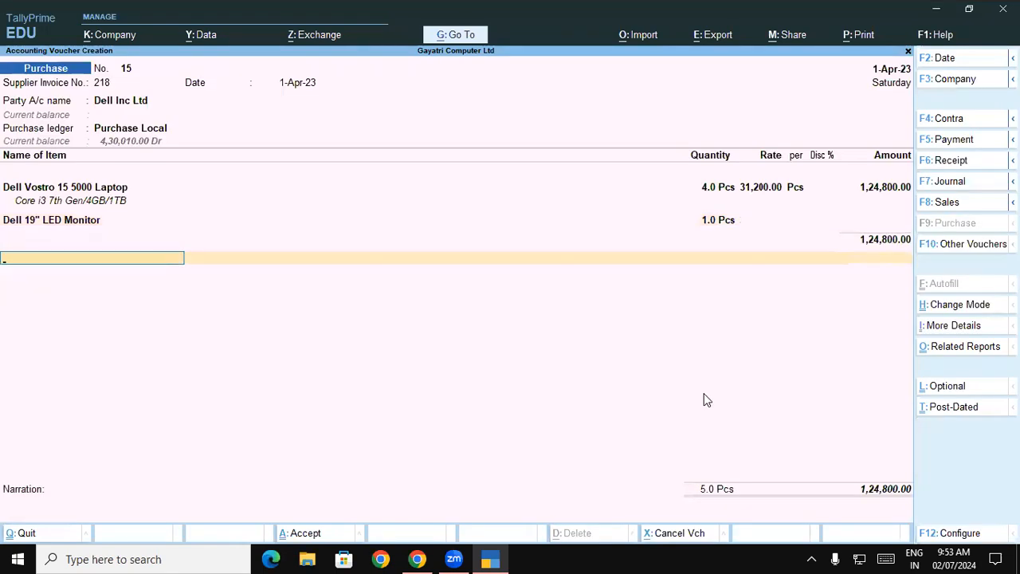
# Step: Add the Central Tax and State Tax ledgers below the items
pyautogui.write('ce')
pyautogui.press('Return')
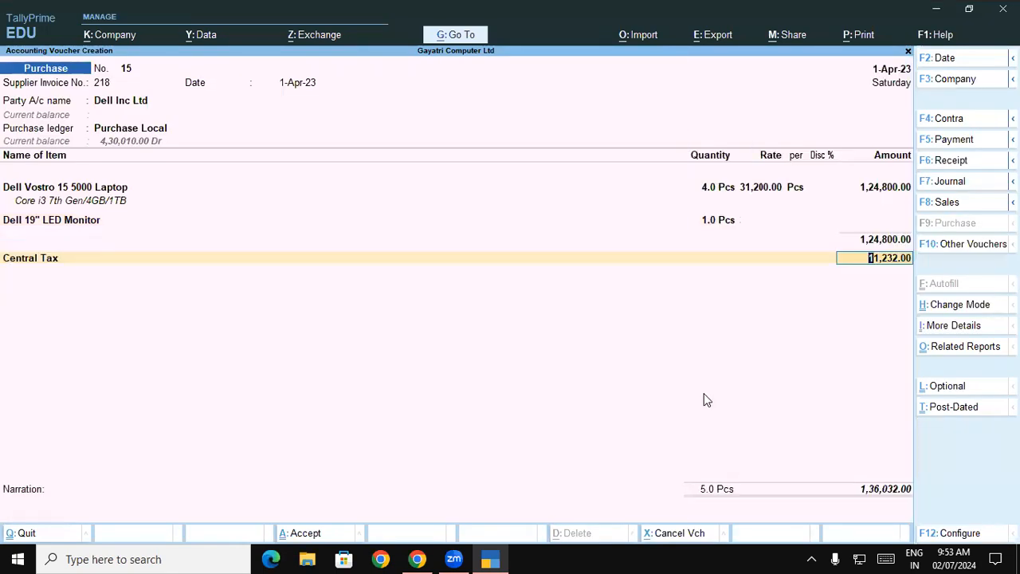
pyautogui.press('Return')
pyautogui.write('St')
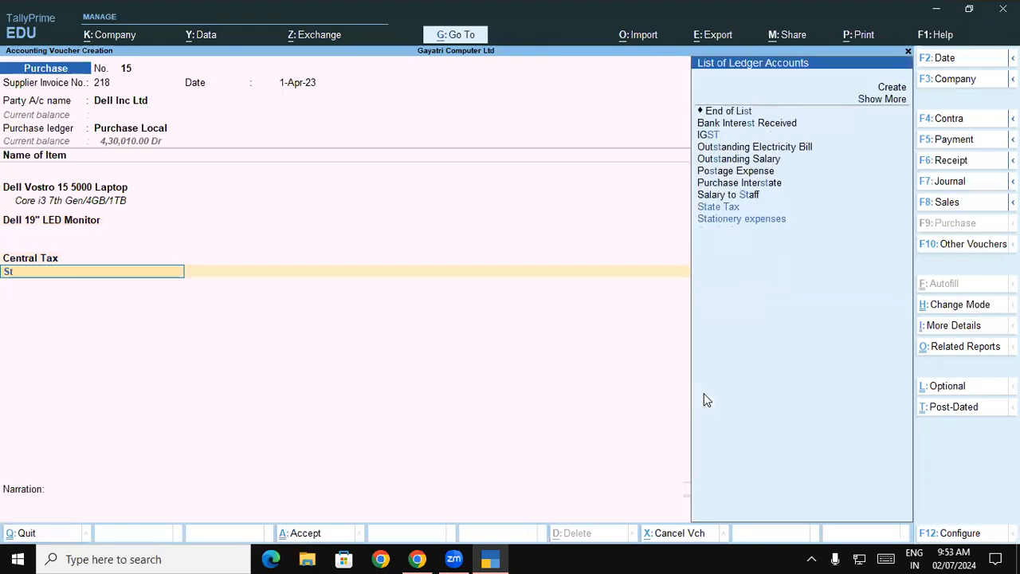
pyautogui.press('Return')
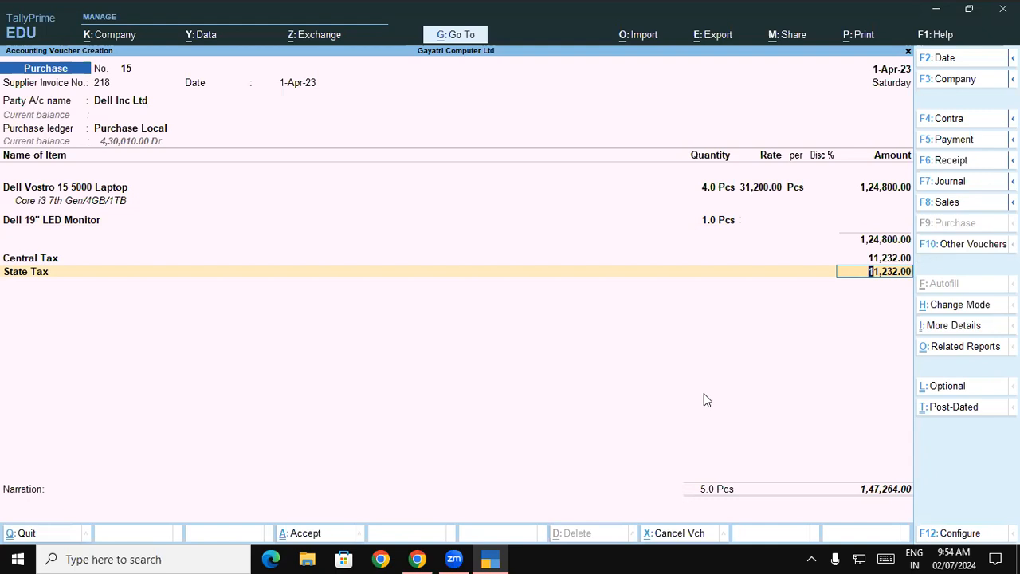
# Step: Preview the purchase invoice print, zoom in to examine the laptop's description and the free monitor, and close the preview
pyautogui.hotkey('ctrl', 'p')
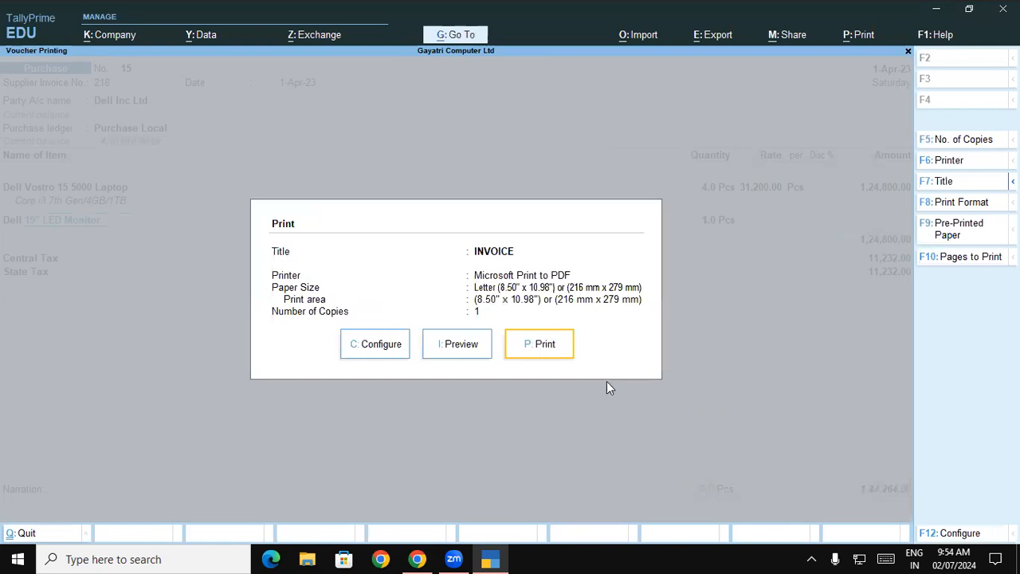
pyautogui.click(475, 349)
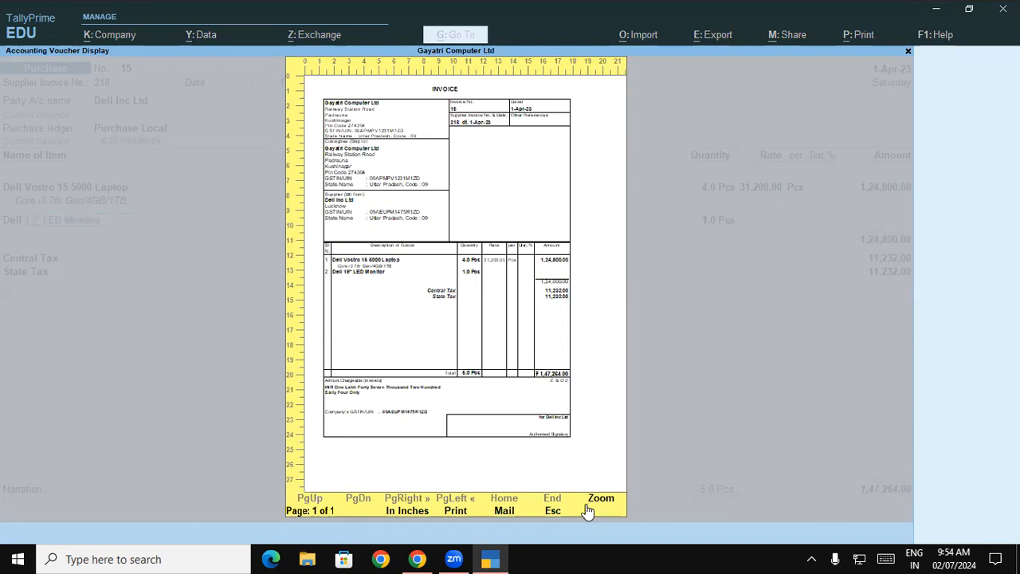
pyautogui.click(589, 504)
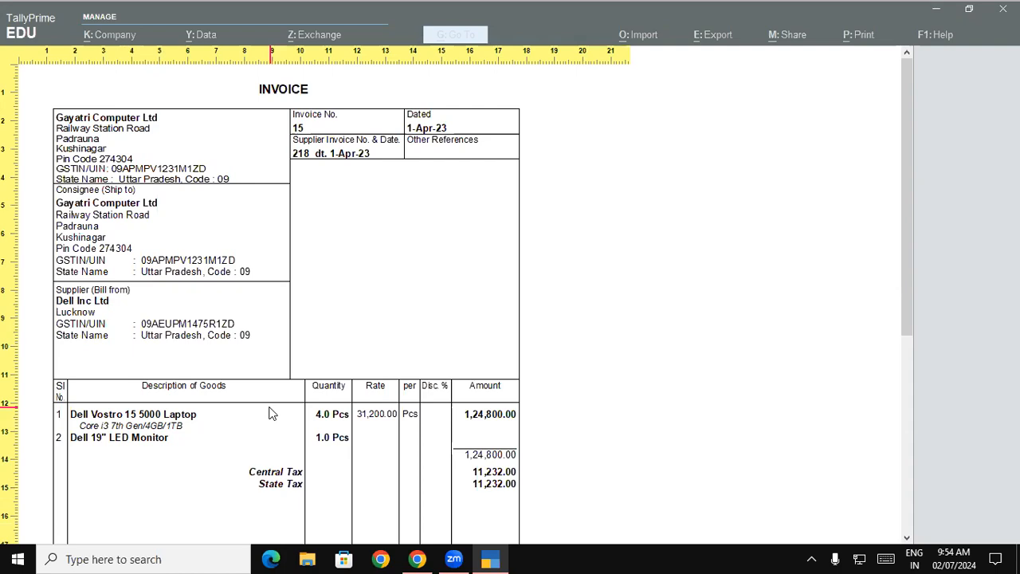
pyautogui.press('Escape')
pyautogui.press('Escape')
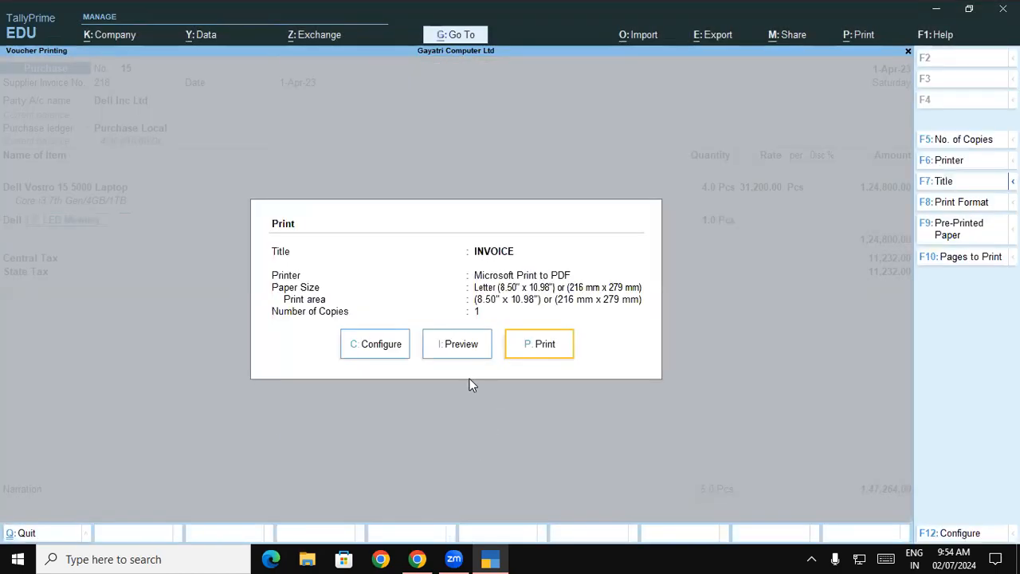
pyautogui.press('Escape')
# Step: Save the Dell purchase voucher and switch to the exercise PDF in Chrome
pyautogui.press('ctrl')
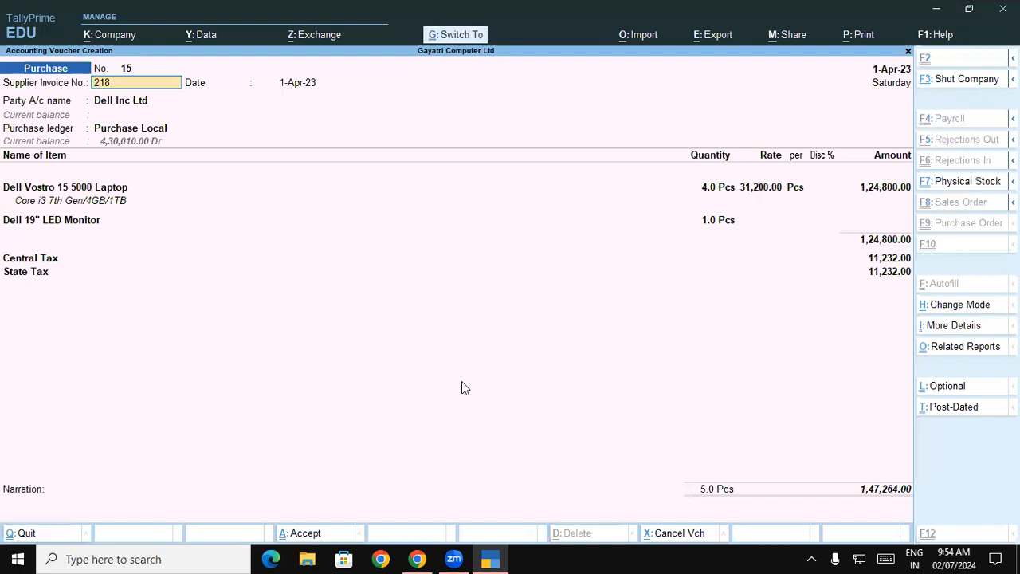
pyautogui.hotkey('ctrl', 'a')
pyautogui.click(416, 556)
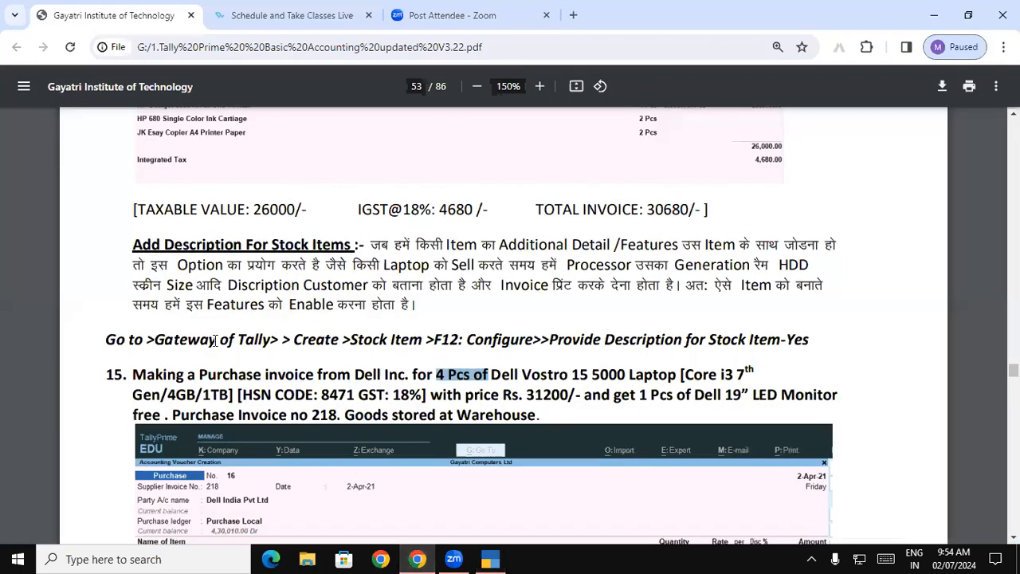
# Step: Examine the PDF section on separate actual and billed quantity columns with exercise 16, and highlight the section heading
pyautogui.moveTo(373, 438); pyautogui.dragTo(556, 426)
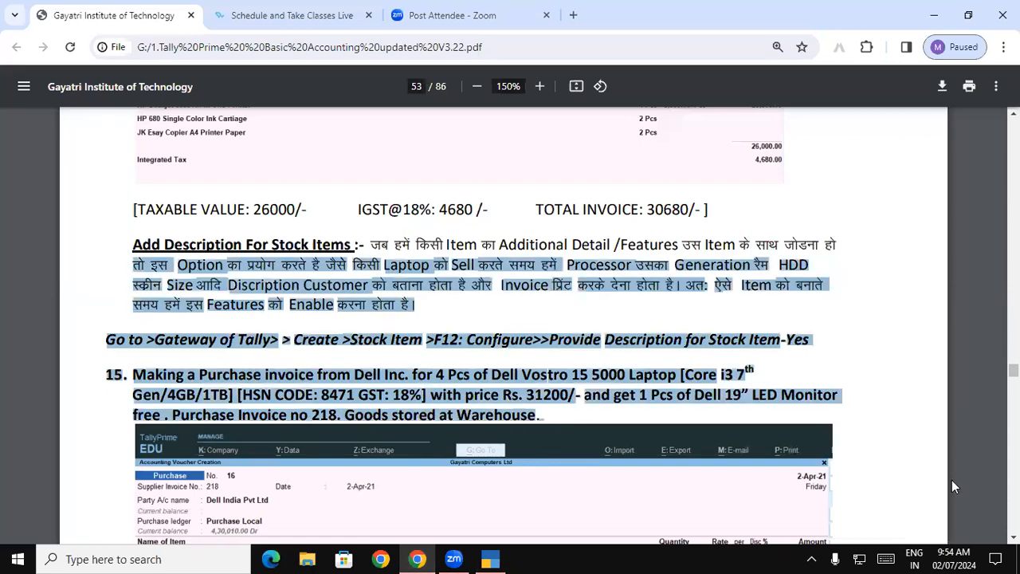
pyautogui.scroll(-9, 946, 363)
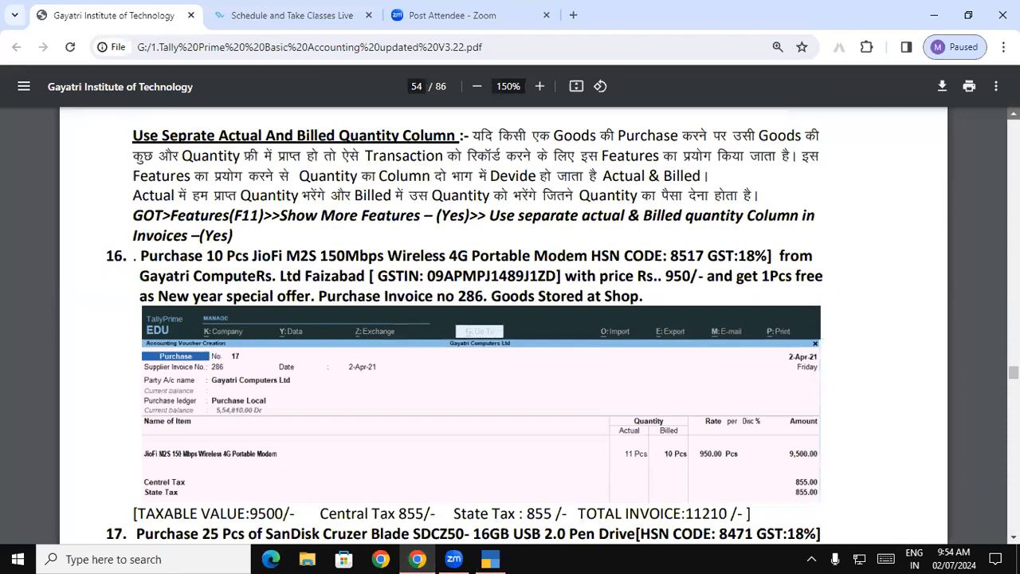
pyautogui.scroll(2, 303, 216)
pyautogui.moveTo(133, 223); pyautogui.dragTo(460, 225)
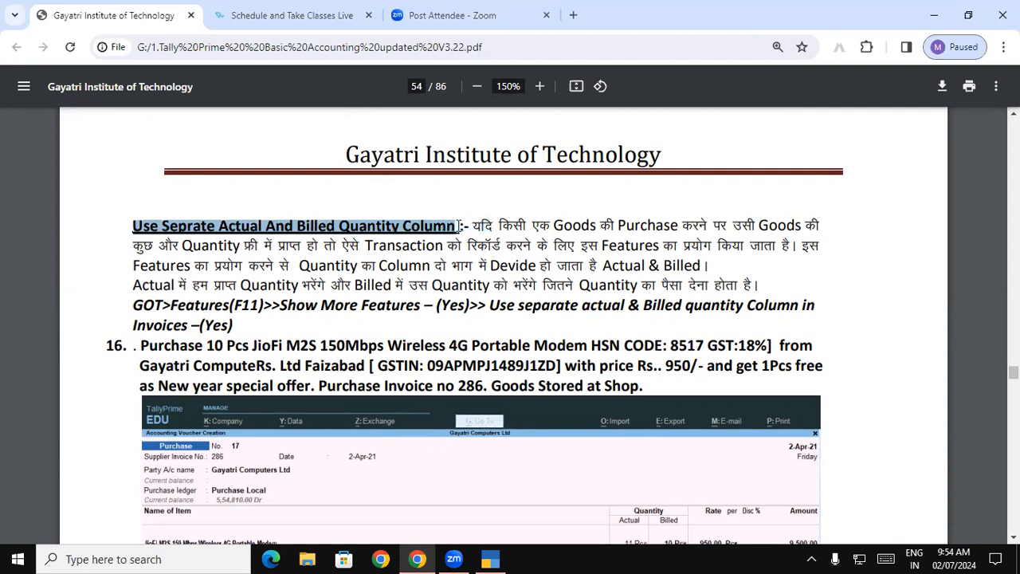